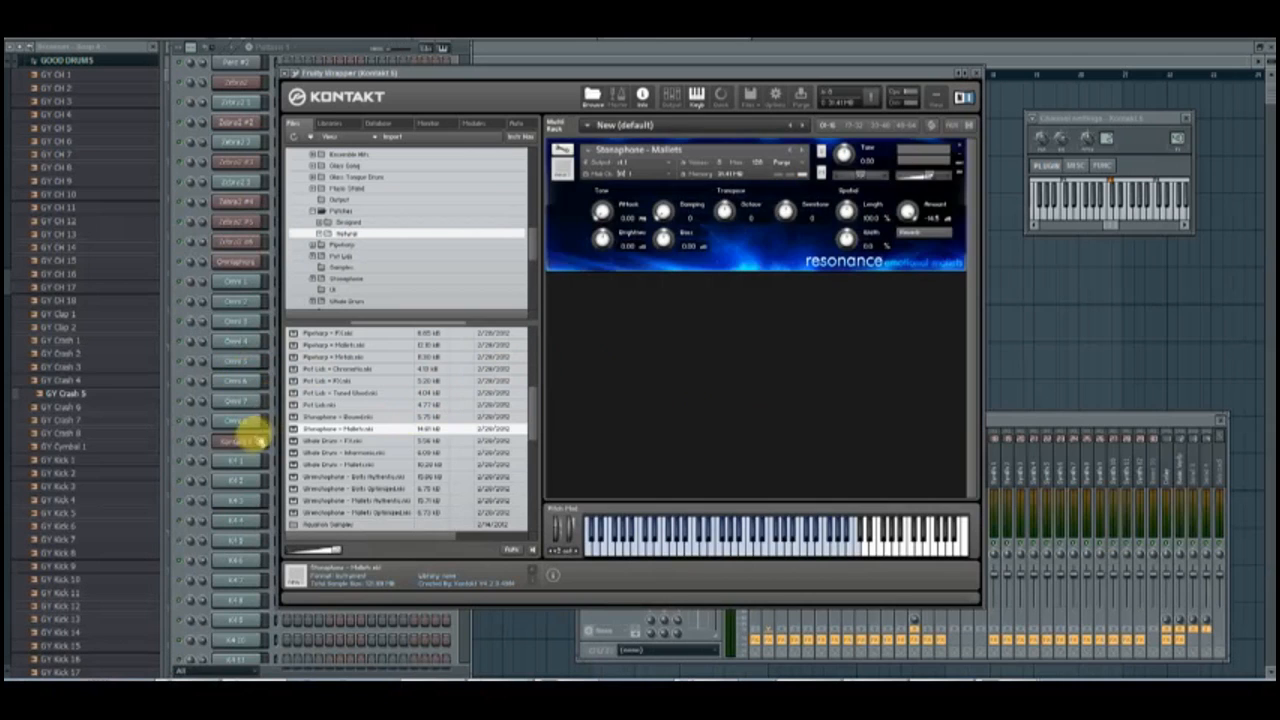
Route the Stonaphone - Mallets instrument in Kontakt to output st.2.
left_click(204, 410)
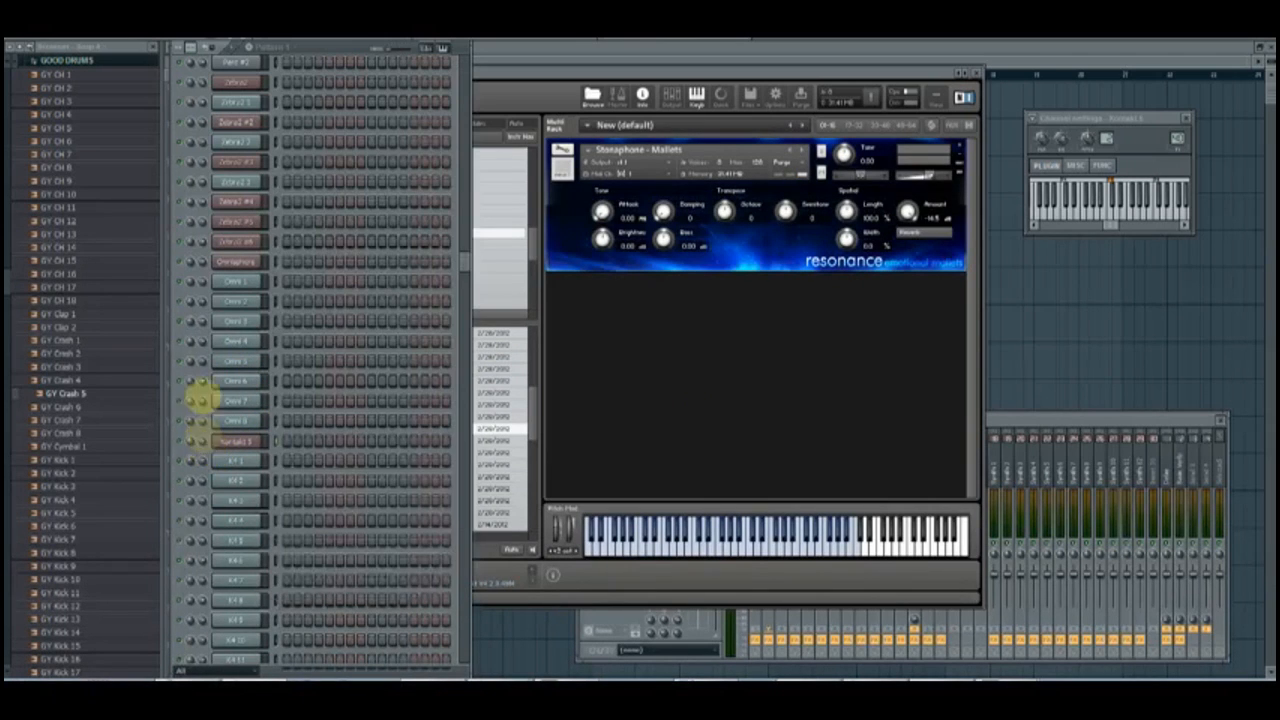
left_click(229, 460)
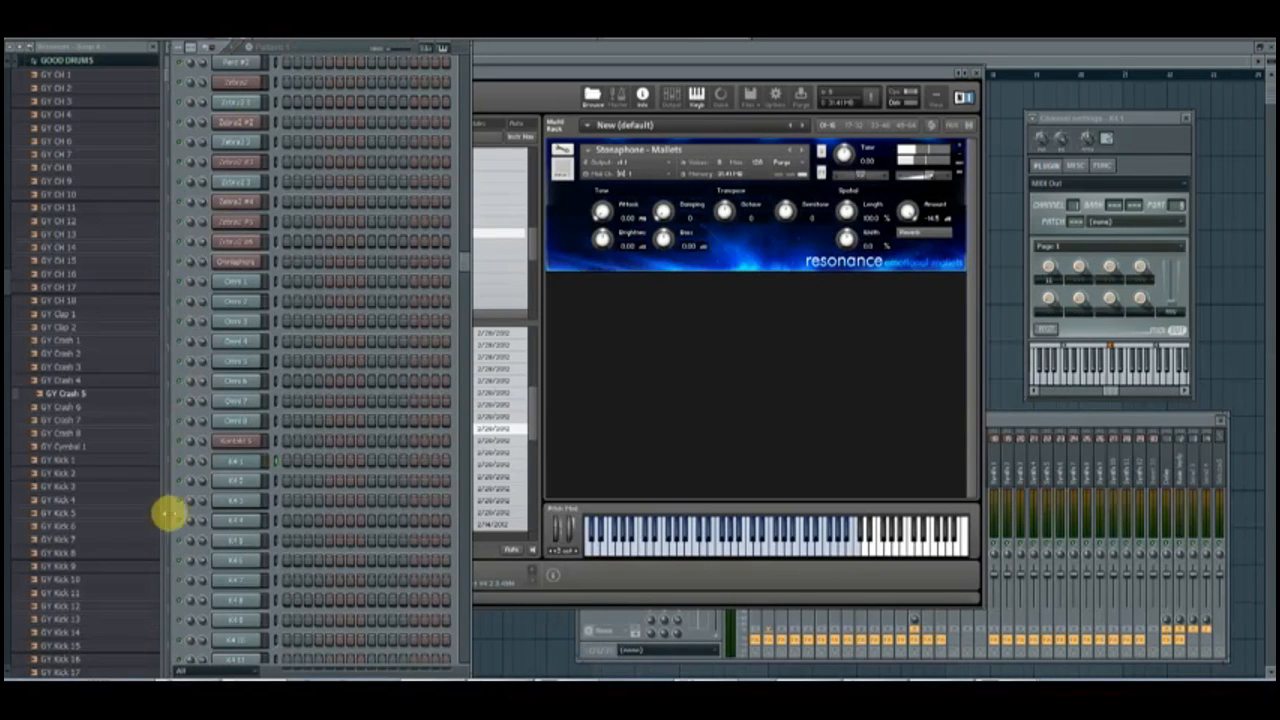
left_click(237, 442)
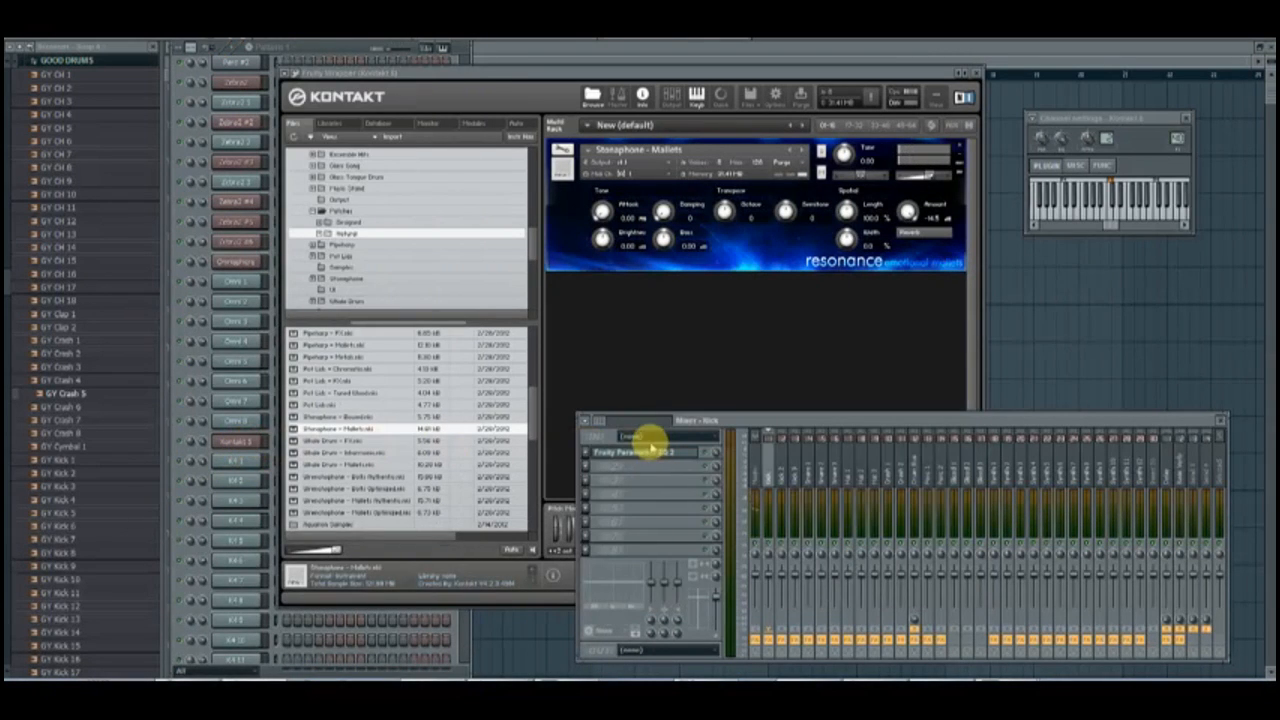
left_click(641, 162)
left_click(643, 186)
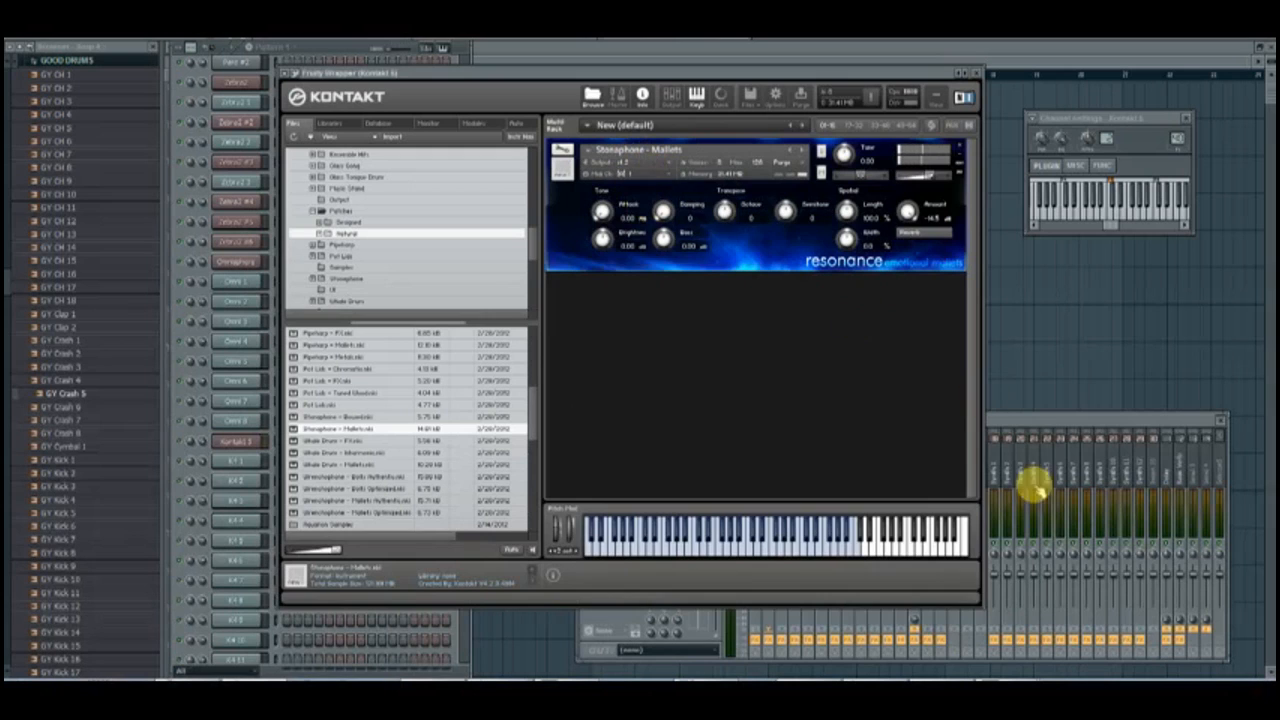
Select the Kontakt 2 mixer track and load Fruity Delay 2 into its third effect slot.
left_click(1034, 422)
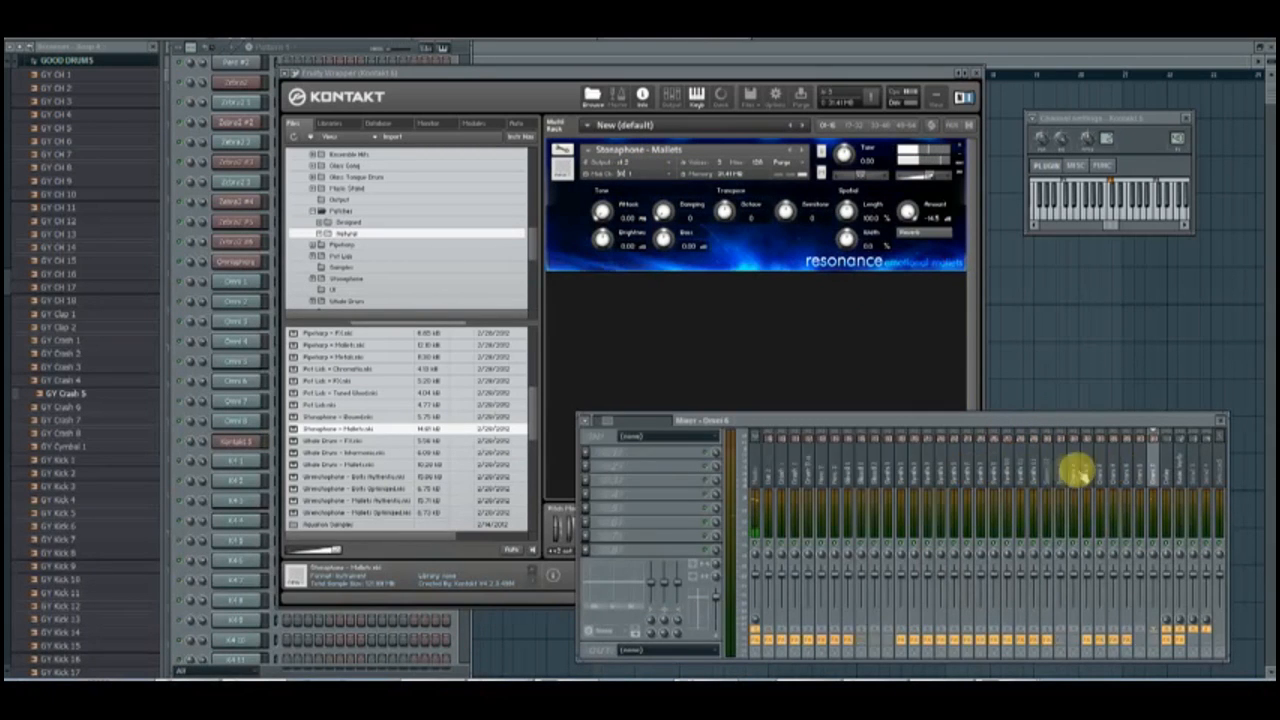
left_click(1019, 463)
left_click(586, 479)
left_click(744, 308)
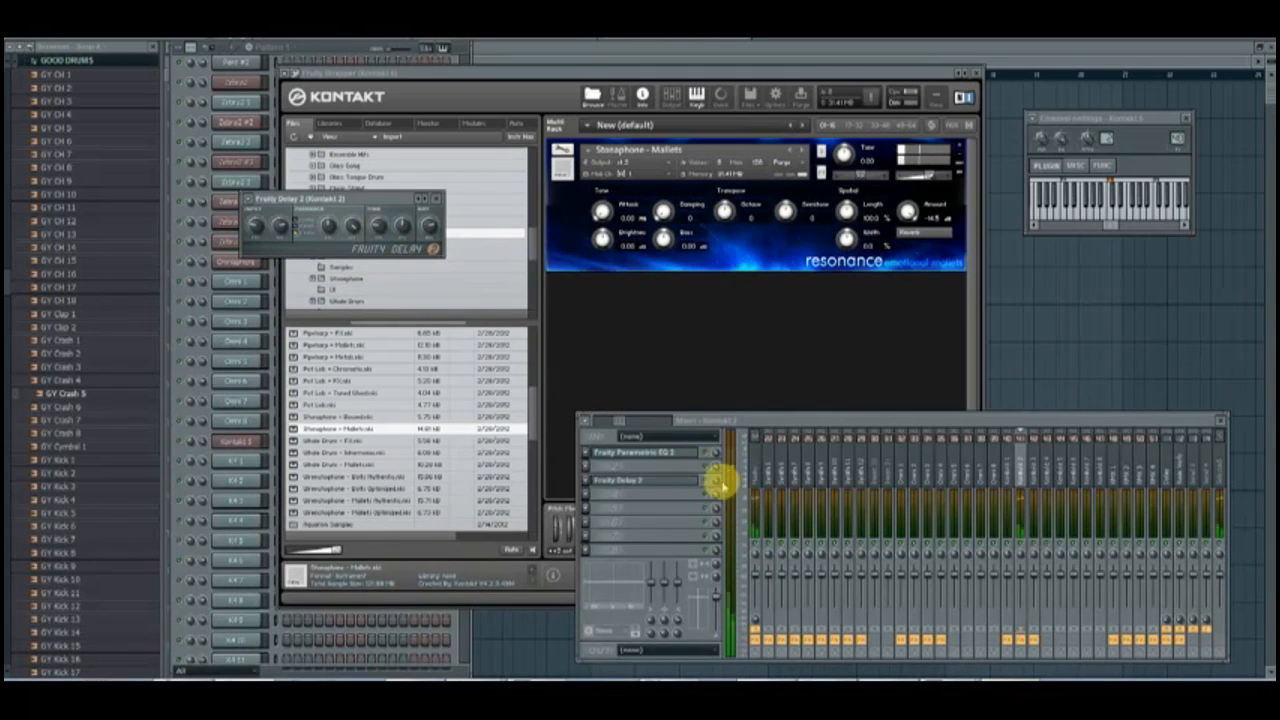
Load ArtsAcoustic Reverb into the Kontakt 2 track's second effect slot with the factory room-defined preset "dreamy 3.3 sec".
left_click(586, 466)
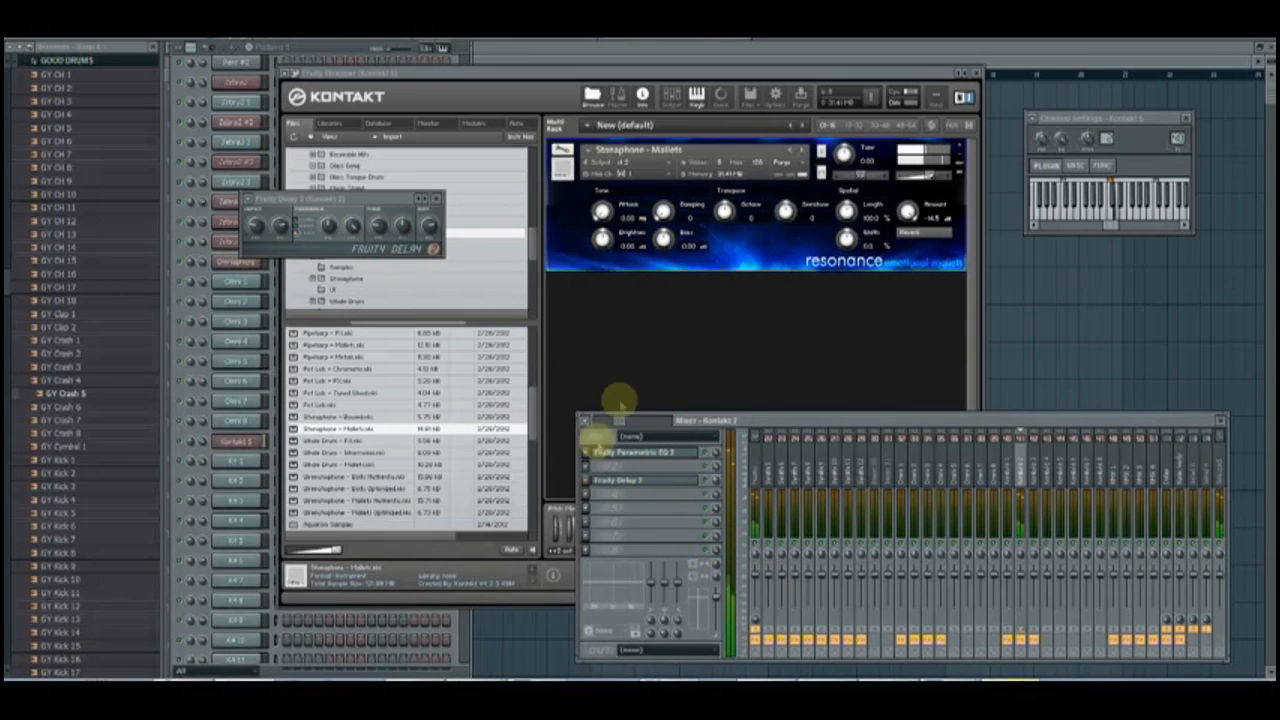
left_click(722, 96)
left_click(541, 182)
mouse_move(570, 251)
mouse_move(672, 265)
mouse_move(780, 295)
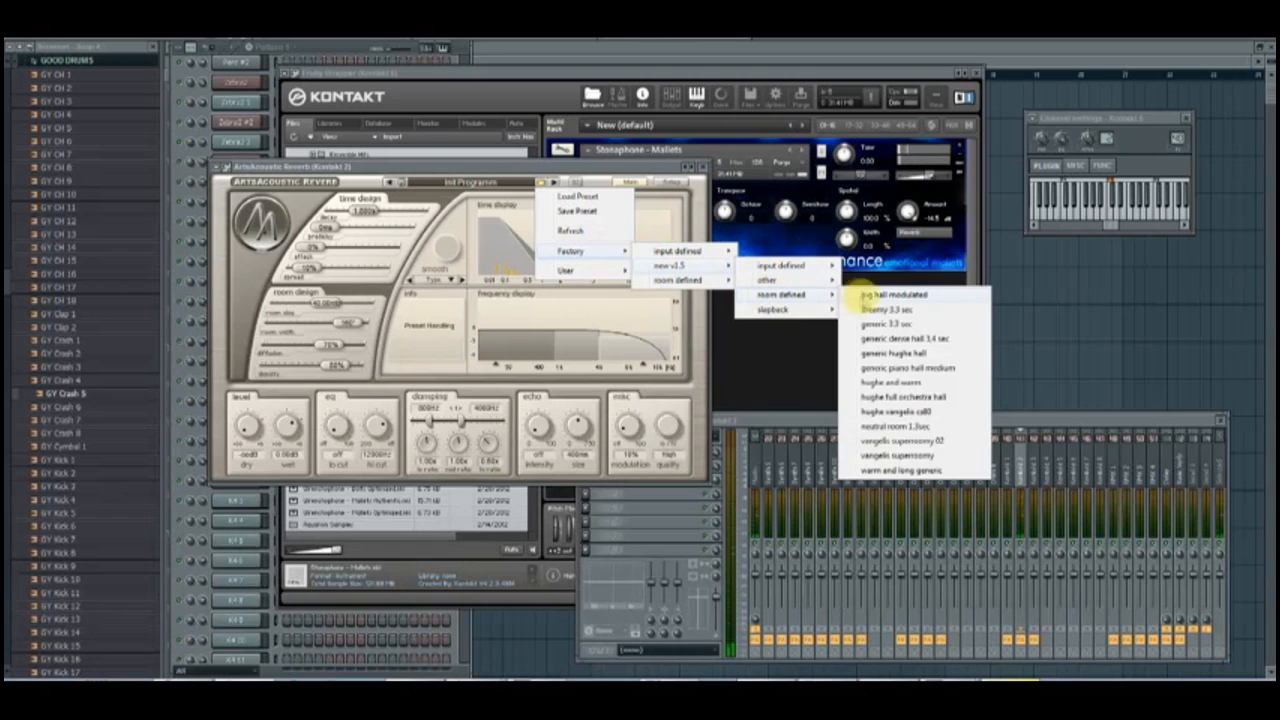
left_click(872, 309)
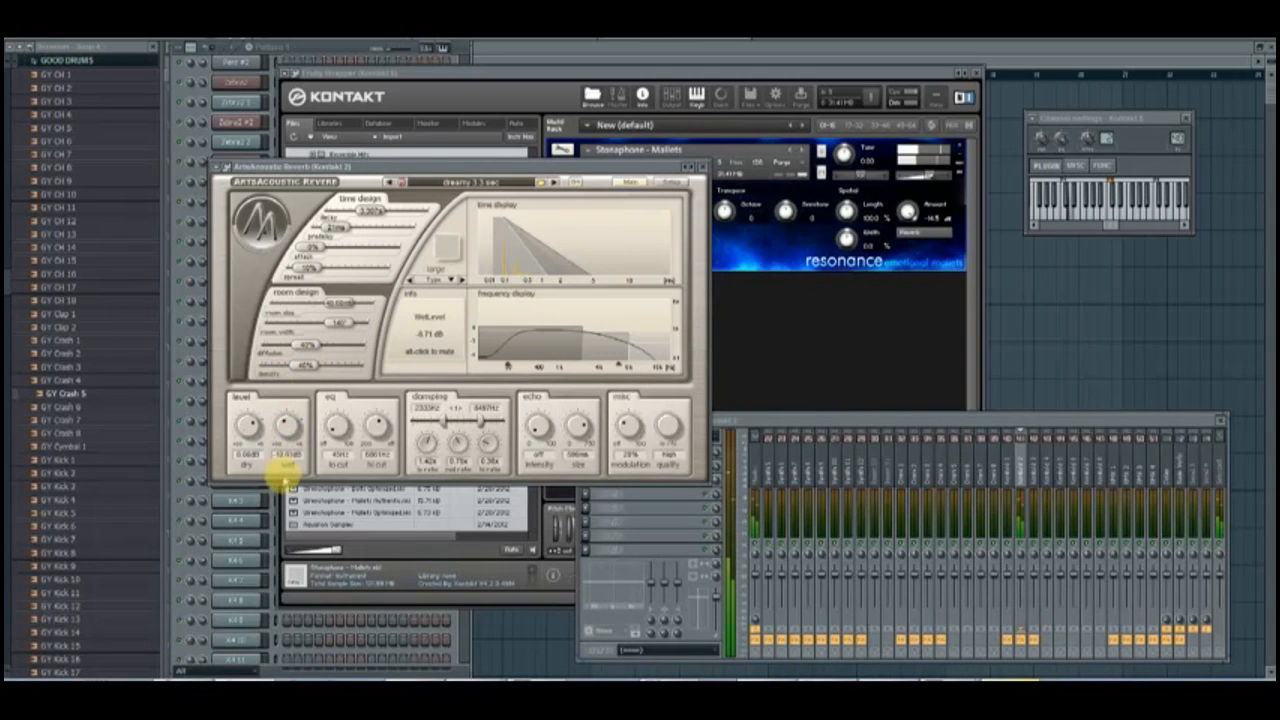
left_click(700, 167)
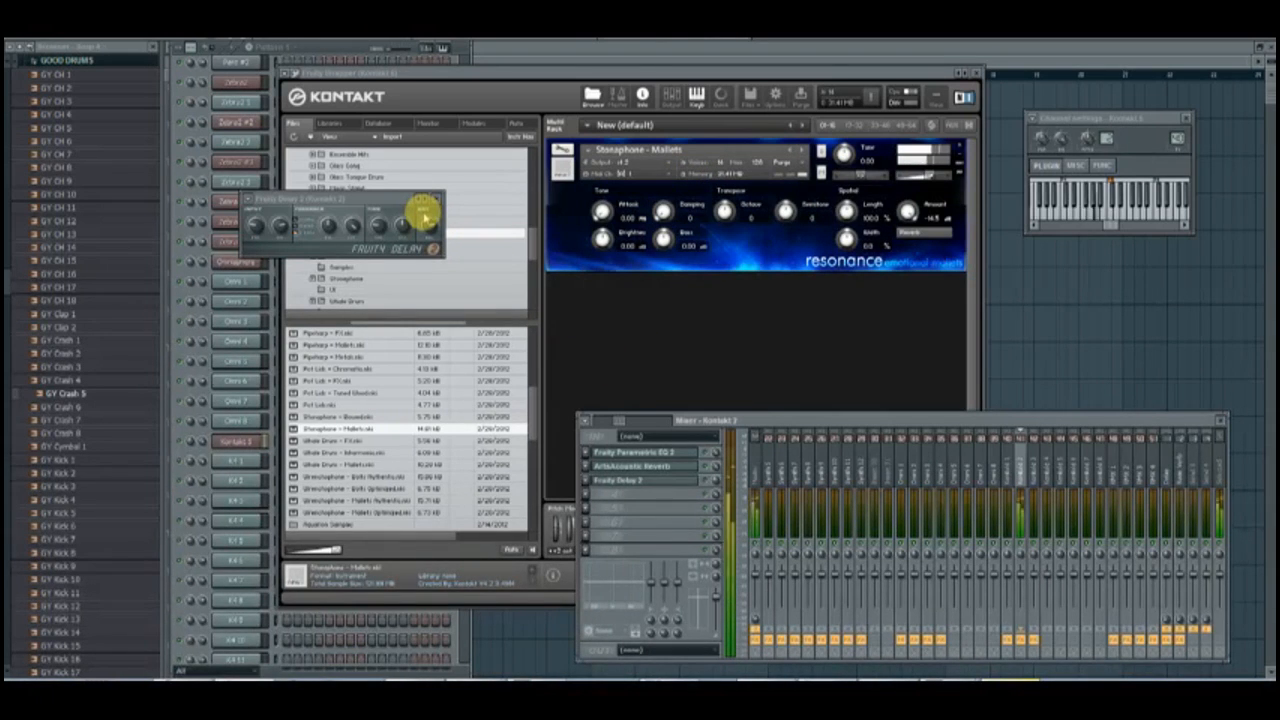
Record the melody on the Kontakt 5 channel and open its notes in the piano roll.
left_click(330, 45)
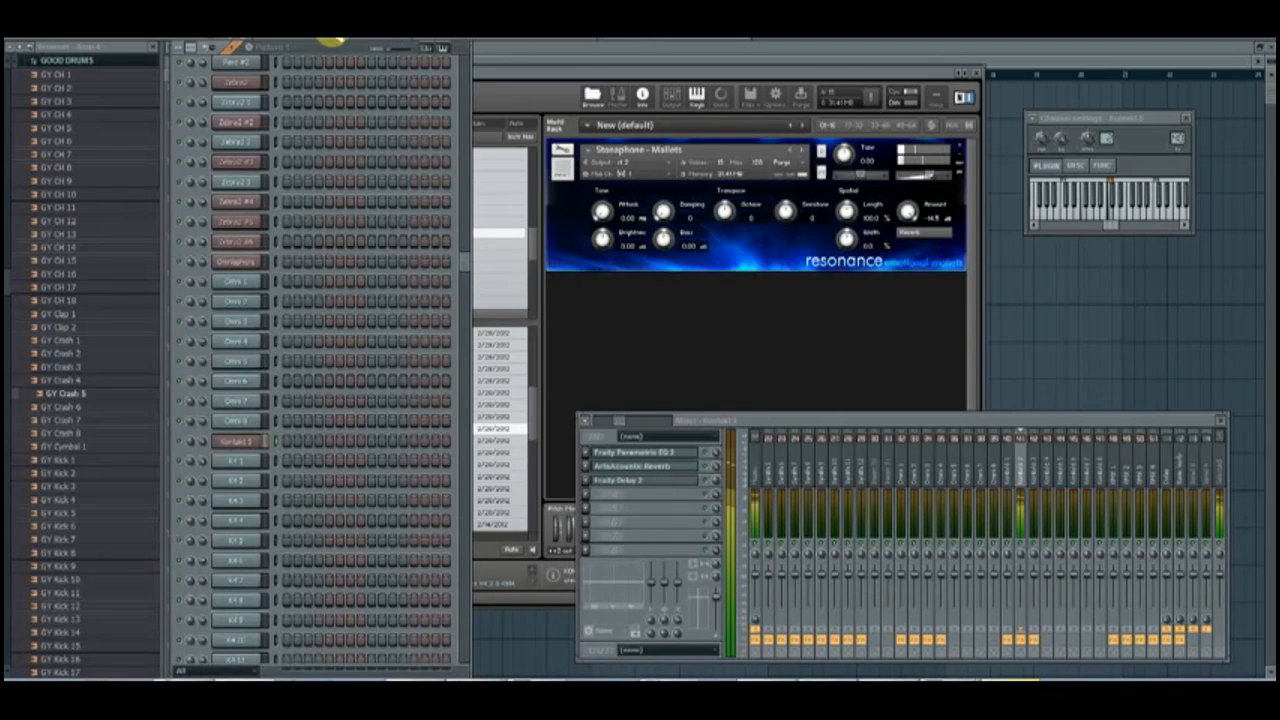
key("space")
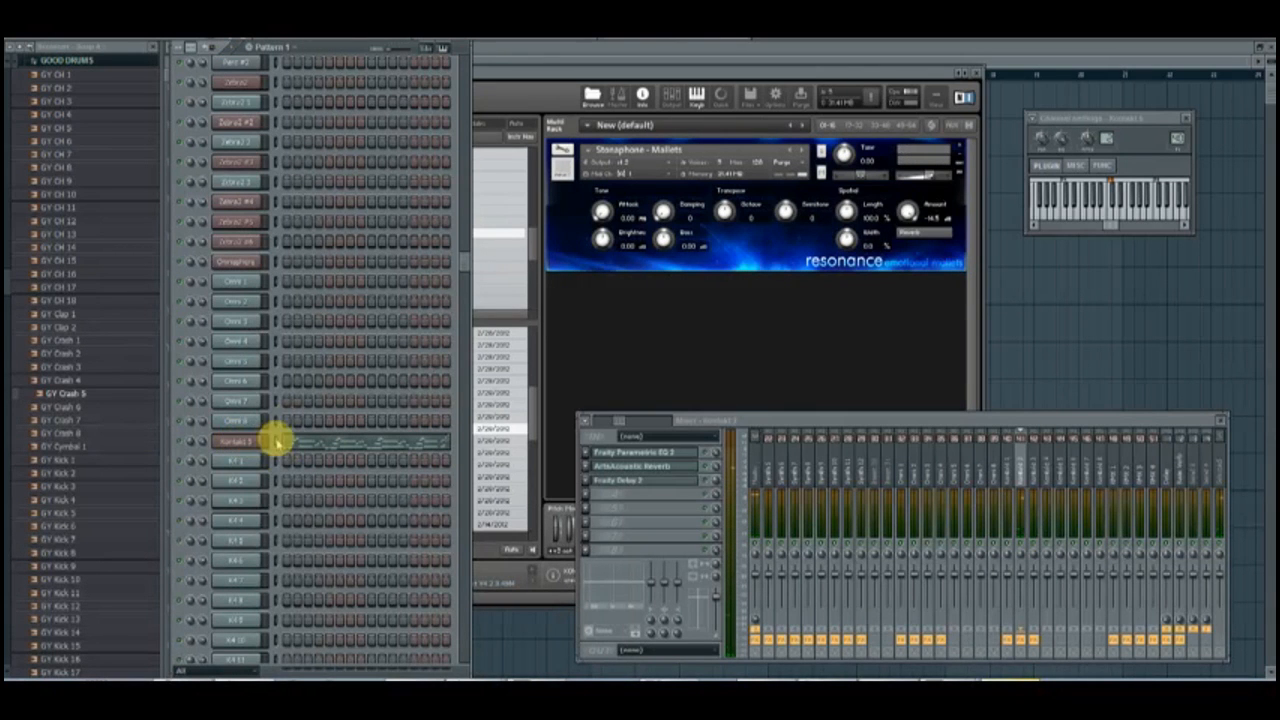
left_click_drag(1275, 100, 508, 48)
left_click(138, 46)
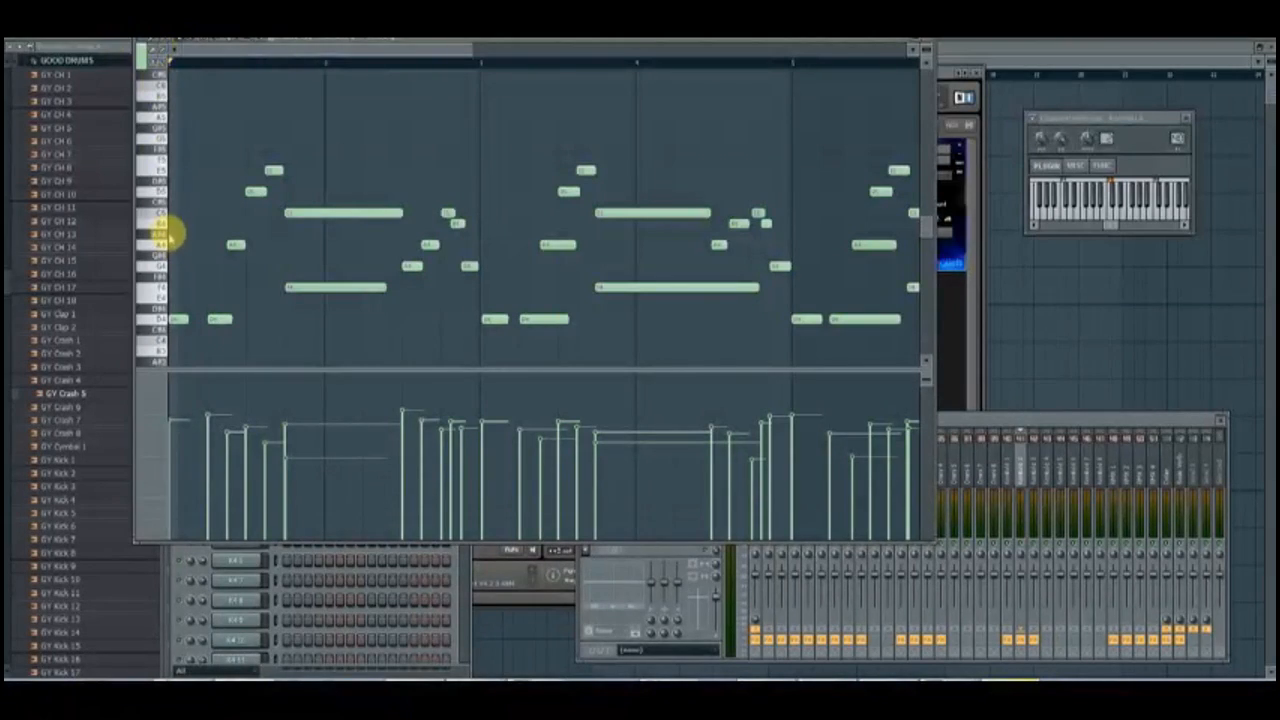
Quantize the recorded melody notes and start playback to check the timing.
left_click(172, 233)
left_click_drag(550, 45, 551, 114)
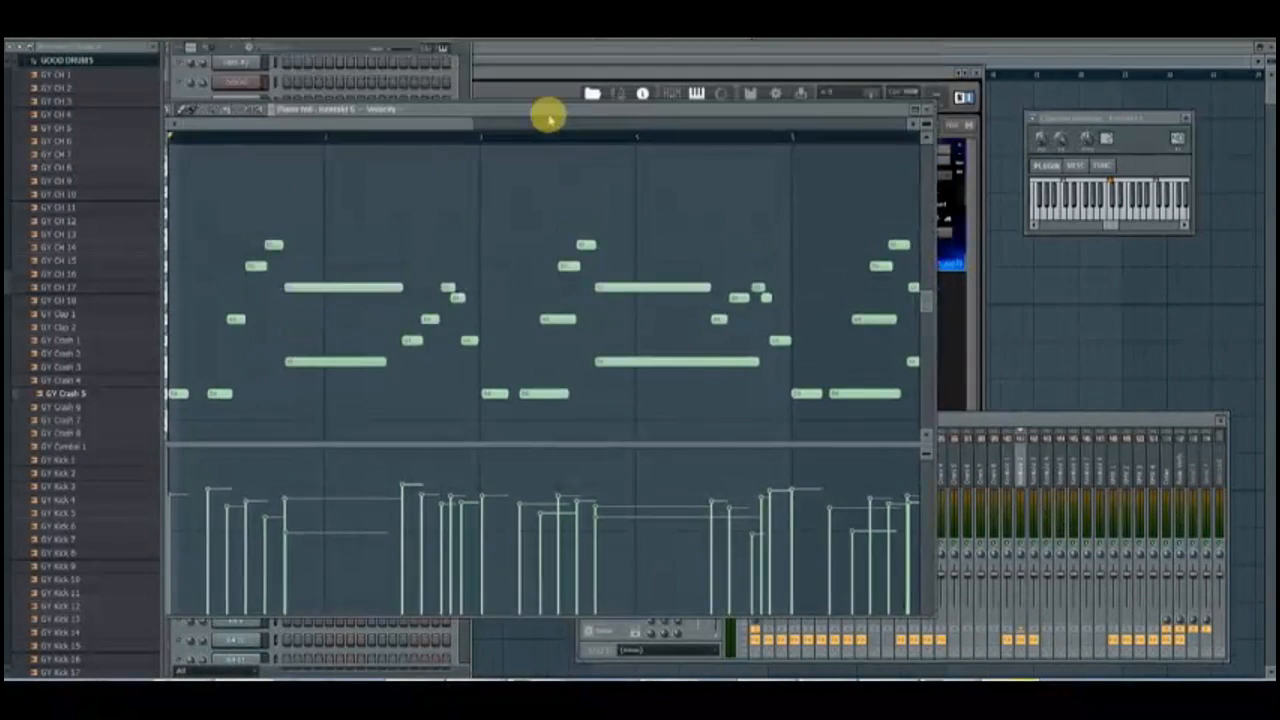
key("alt+q")
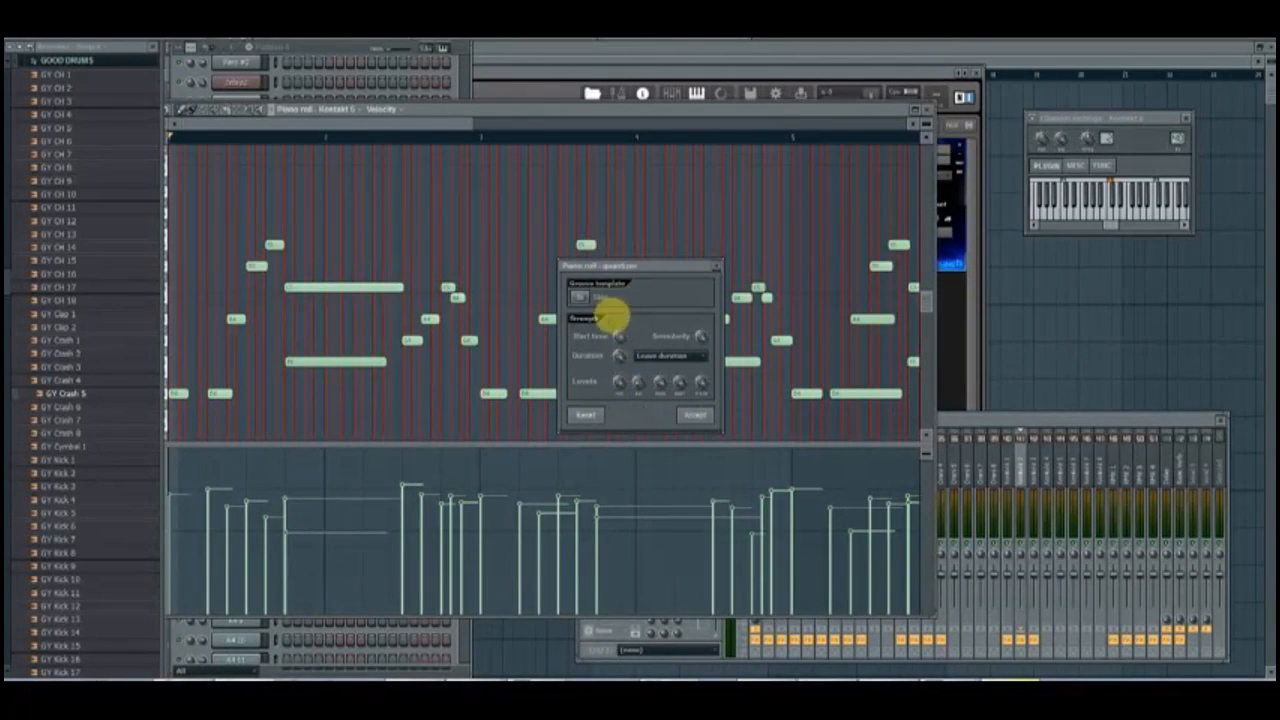
left_click(692, 414)
key("space")
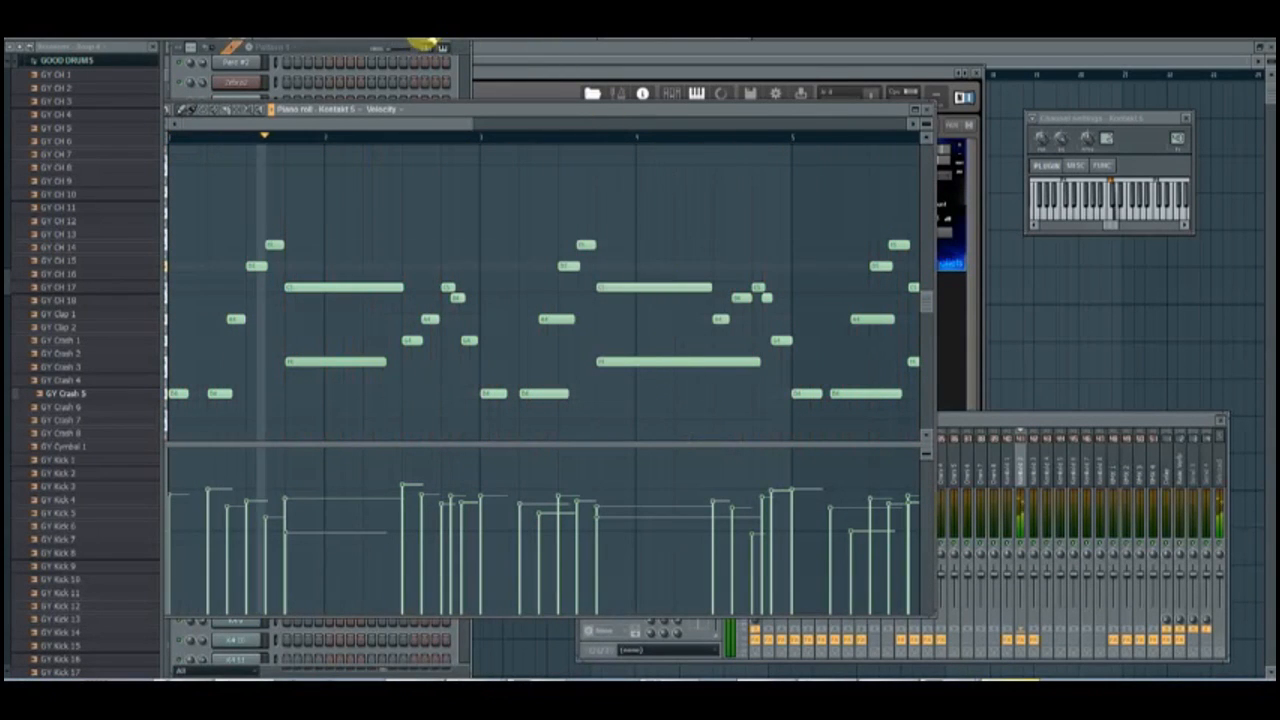
left_click(924, 108)
Add the Aquarion instrument to the Kontakt rack and route it to output st.2.
left_click(648, 345)
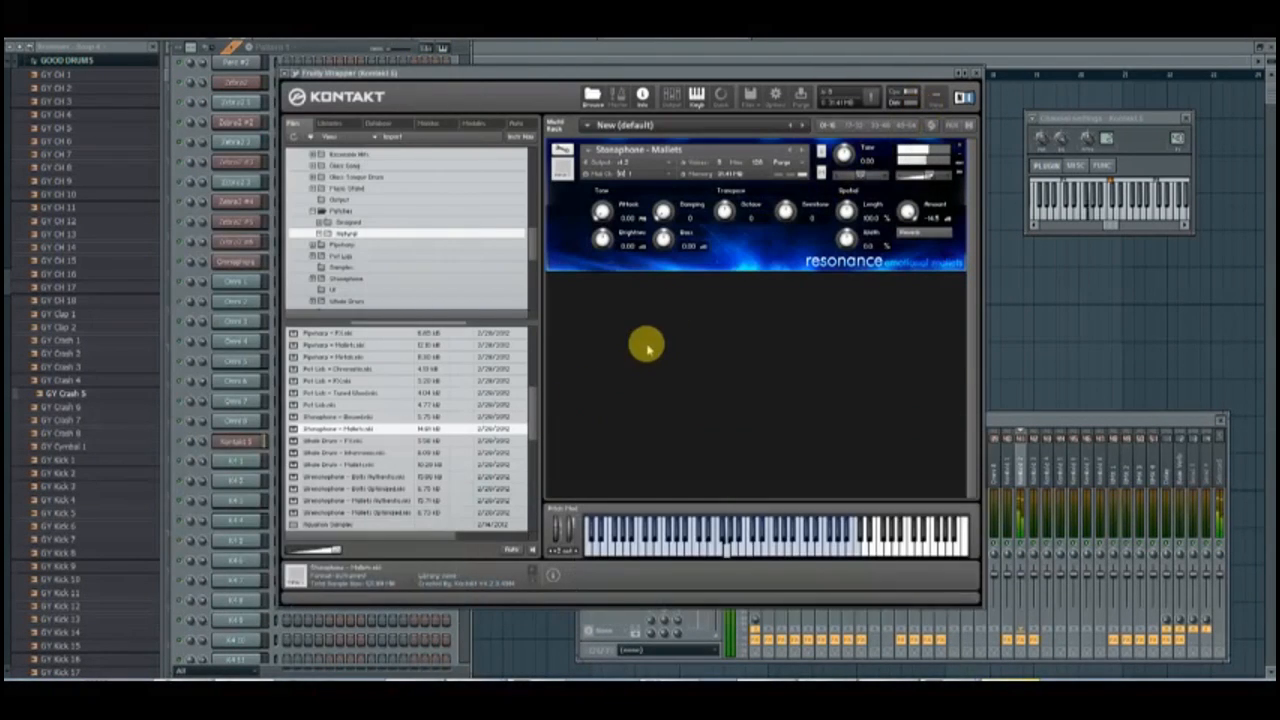
left_click_drag(534, 413, 532, 332)
left_click_drag(320, 368, 650, 350)
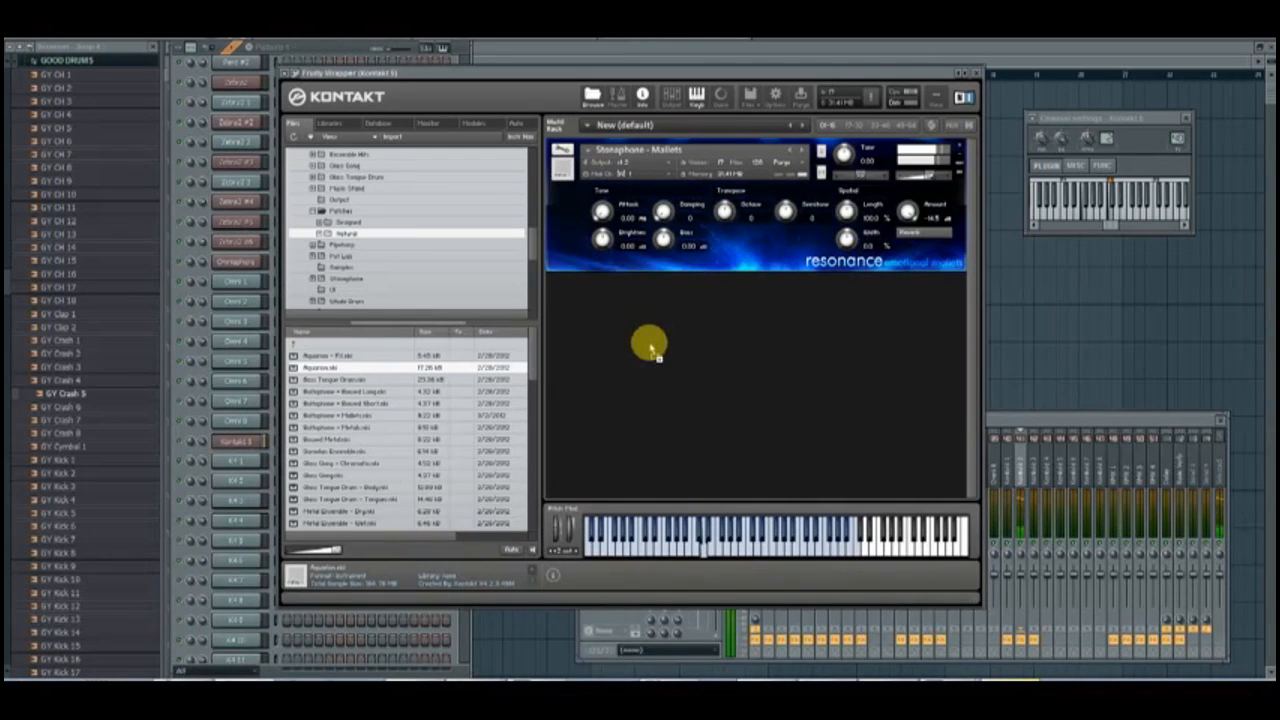
left_click_drag(650, 350, 465, 336)
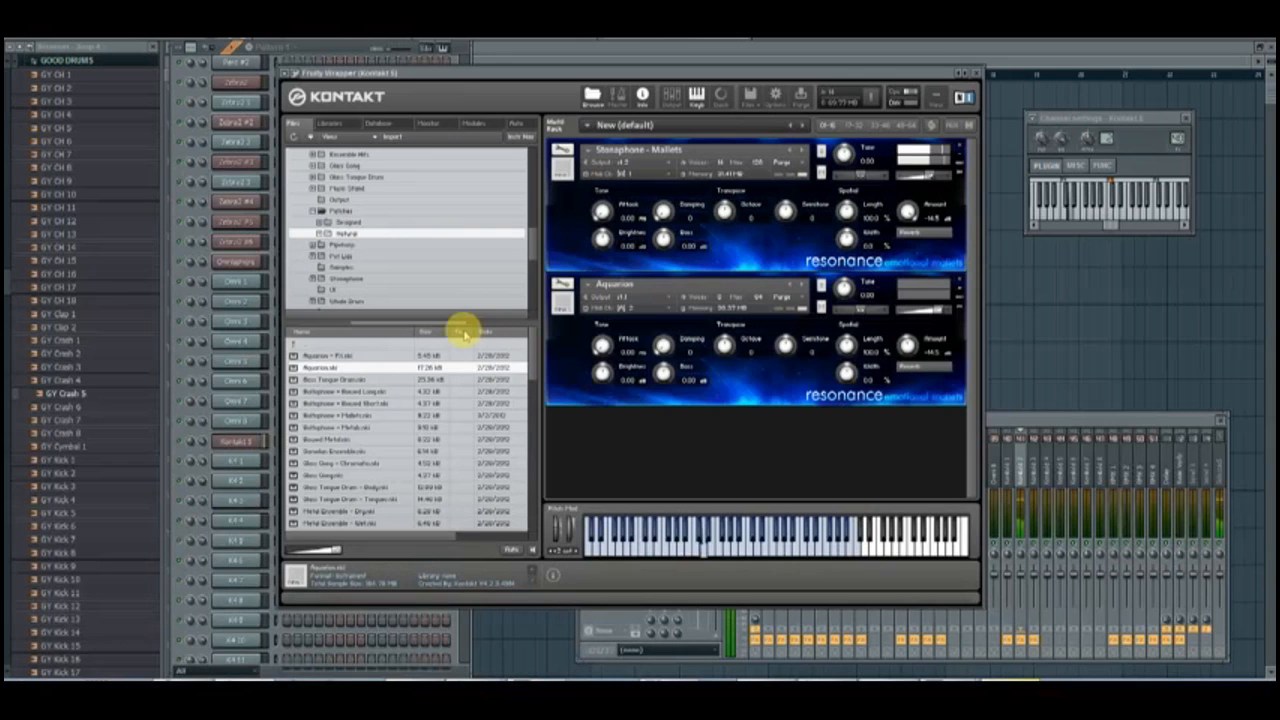
left_click(640, 297)
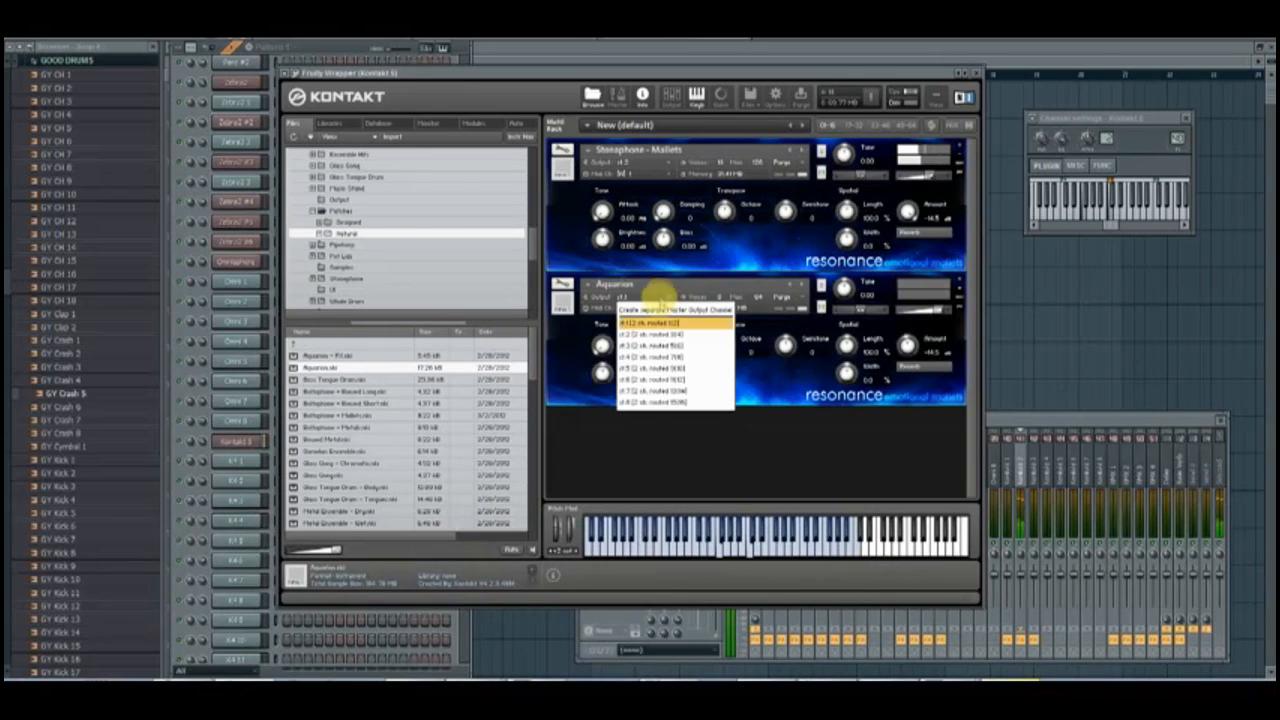
left_click(665, 333)
Transfer the melody from the Kontakt 5 channel to K4 1, trying a temporary copy on K4 2.
left_click(235, 460)
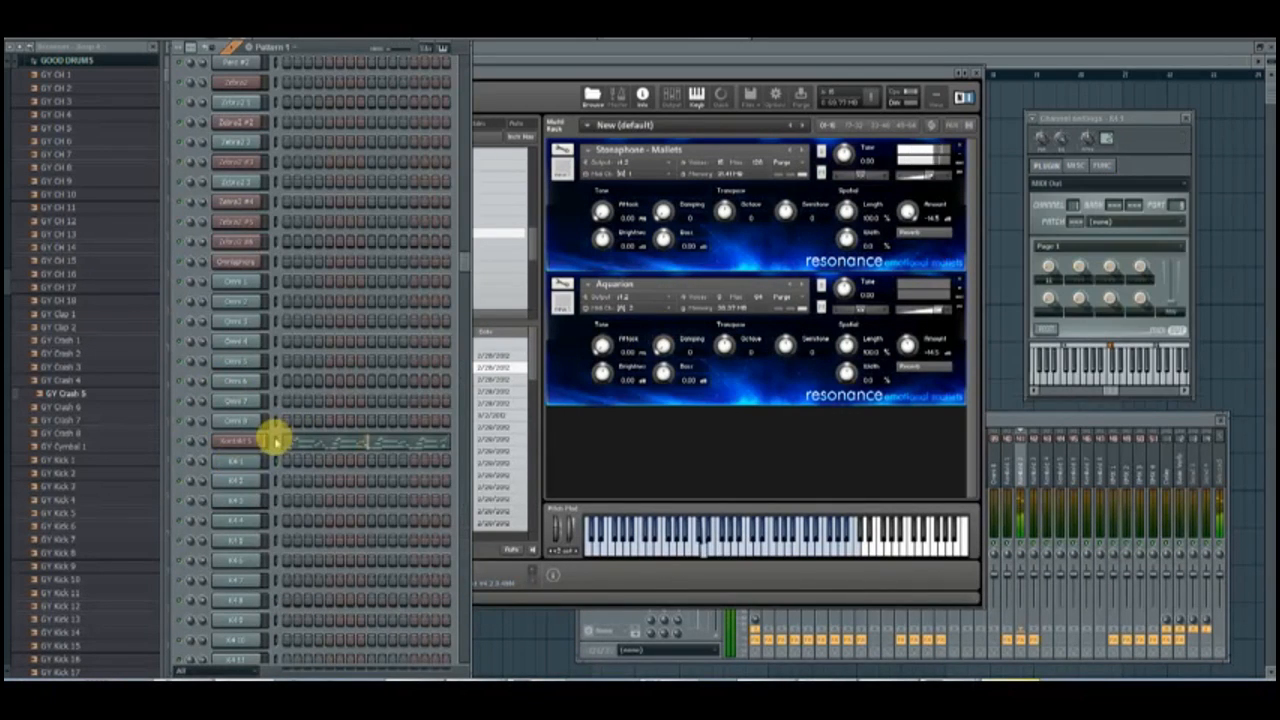
key("ctrl+v")
left_click(276, 481)
key("ctrl+v")
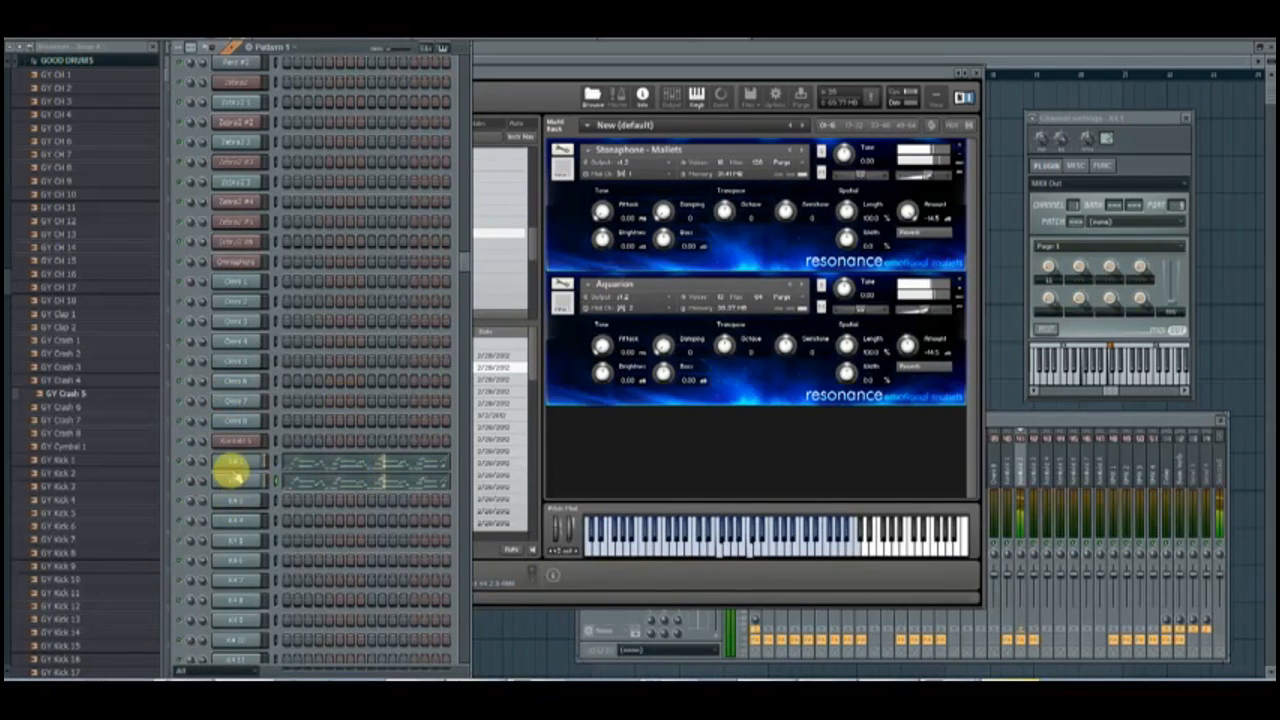
key("ctrl+x")
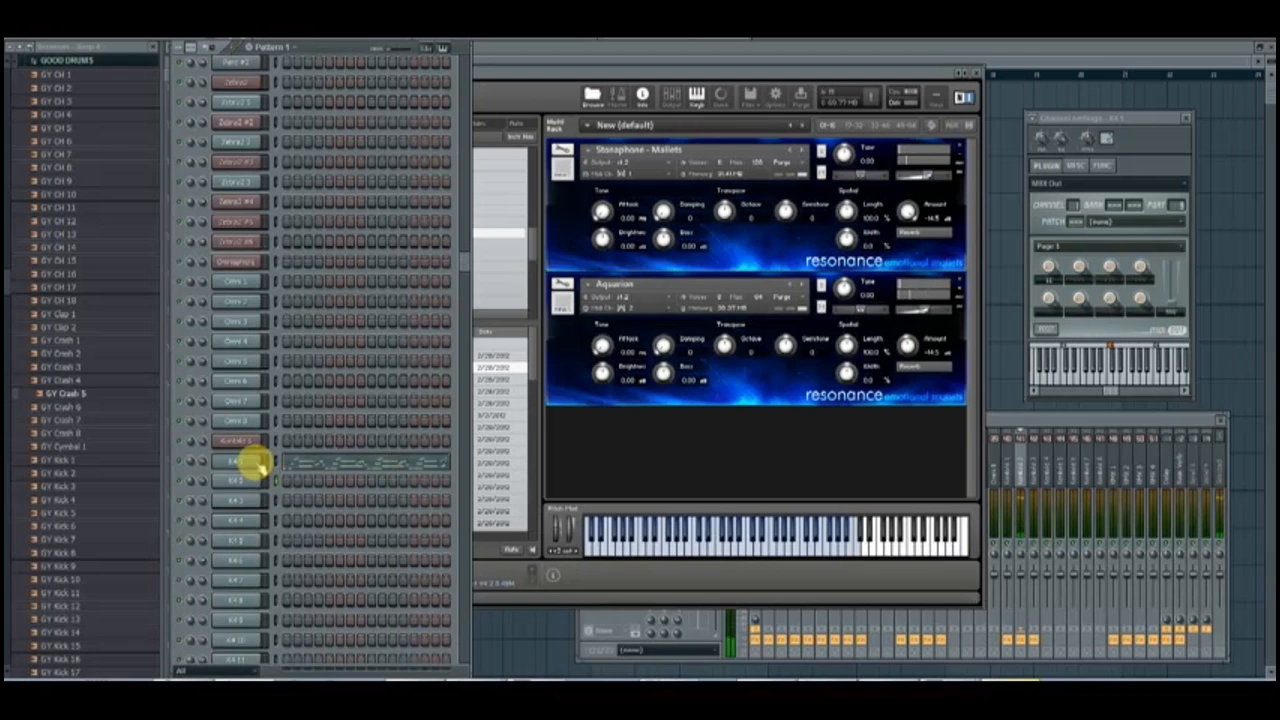
Clone the K4 2 channel.
left_click(250, 503)
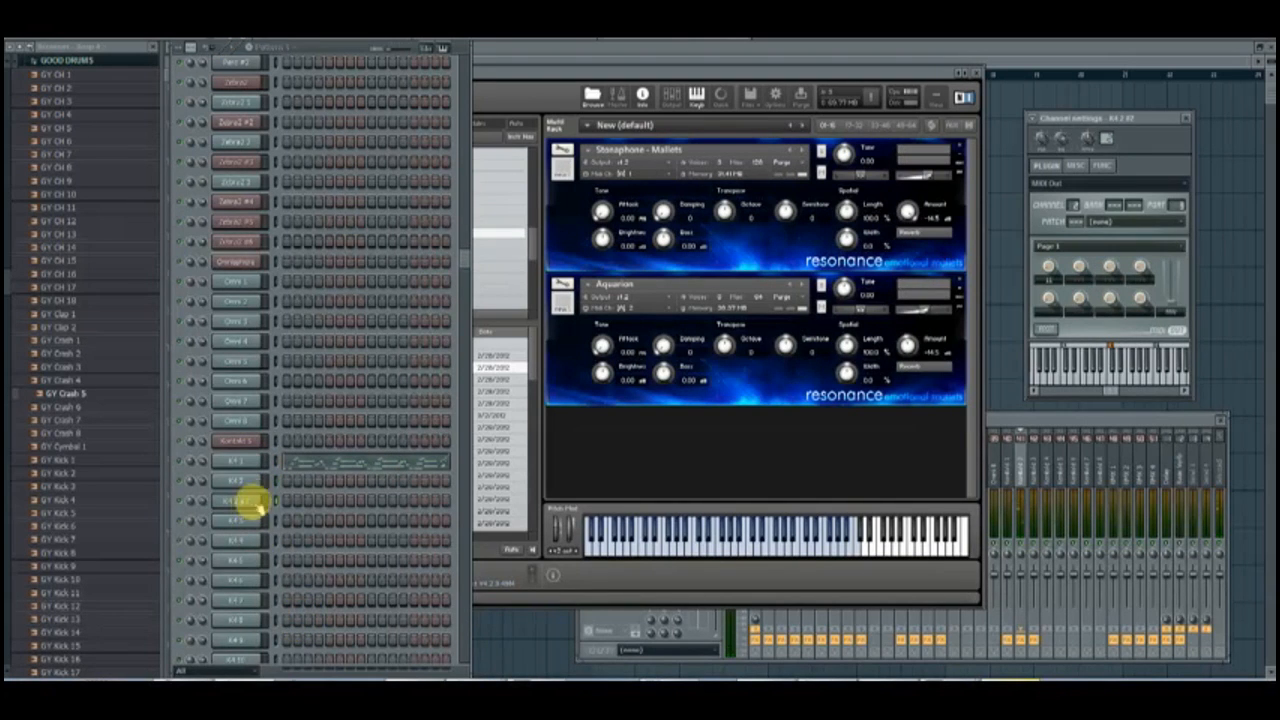
left_click(278, 485)
double_click(248, 502)
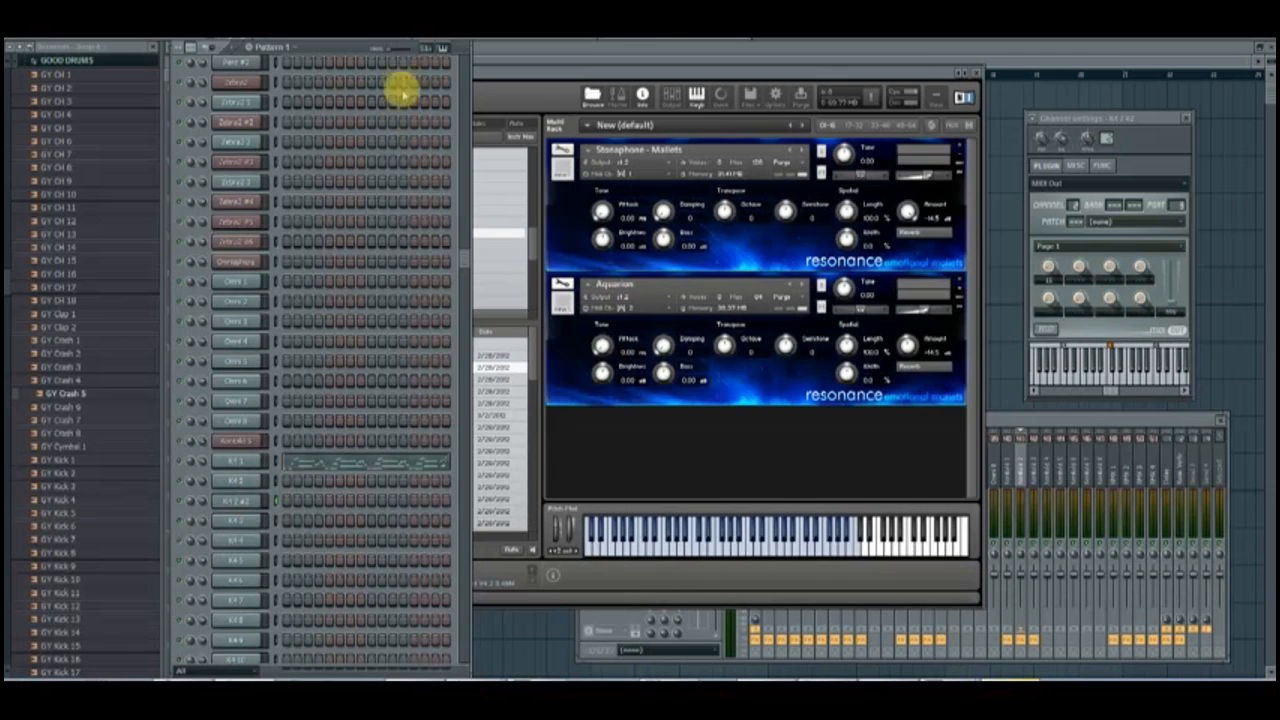
Insert a Layer channel below K4 2 and set K4 1 and K4 2 as its children.
left_click(230, 512)
double_click(236, 501)
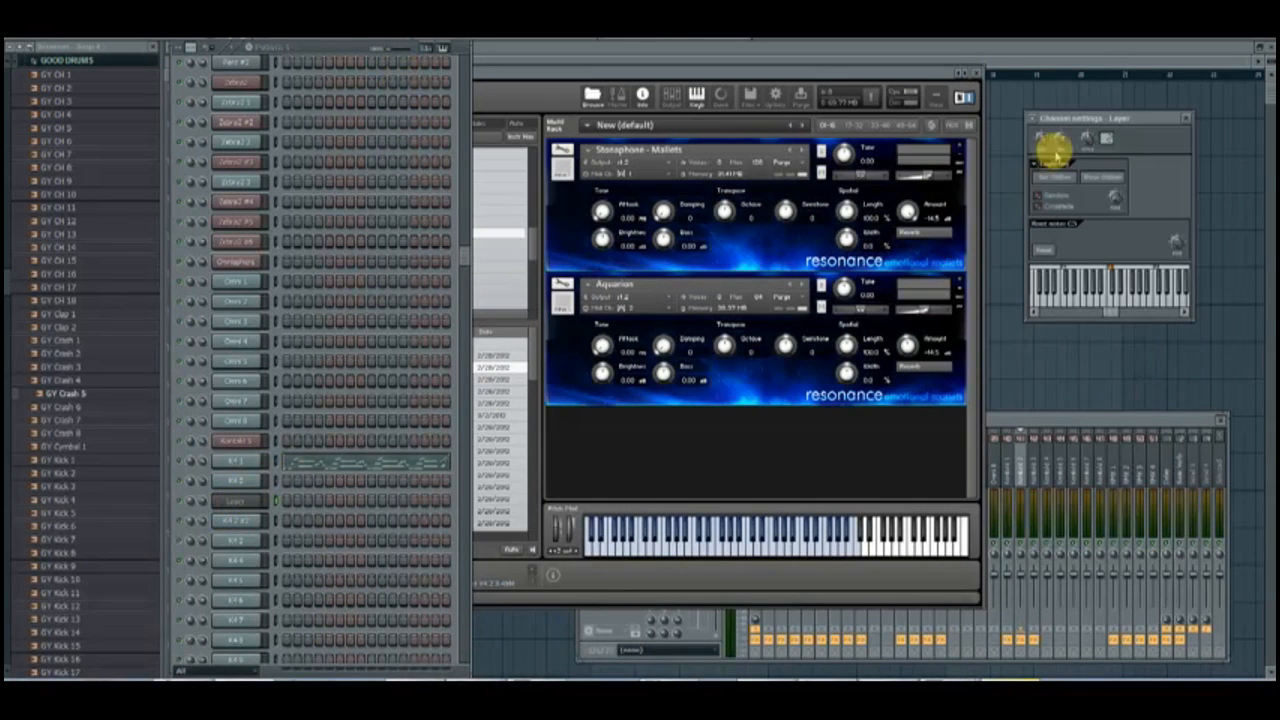
left_click(273, 481)
left_click(1053, 177)
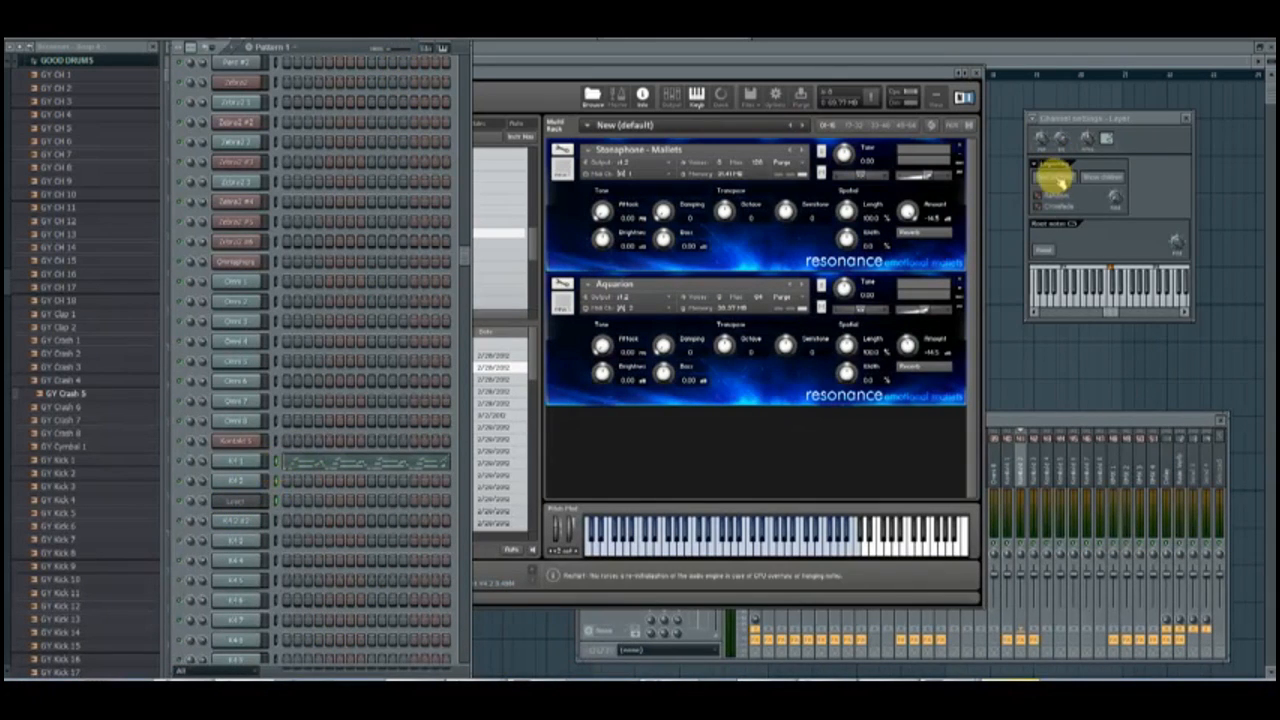
Move the melody notes from the K4 1 channel to the Layer channel.
left_click(272, 461)
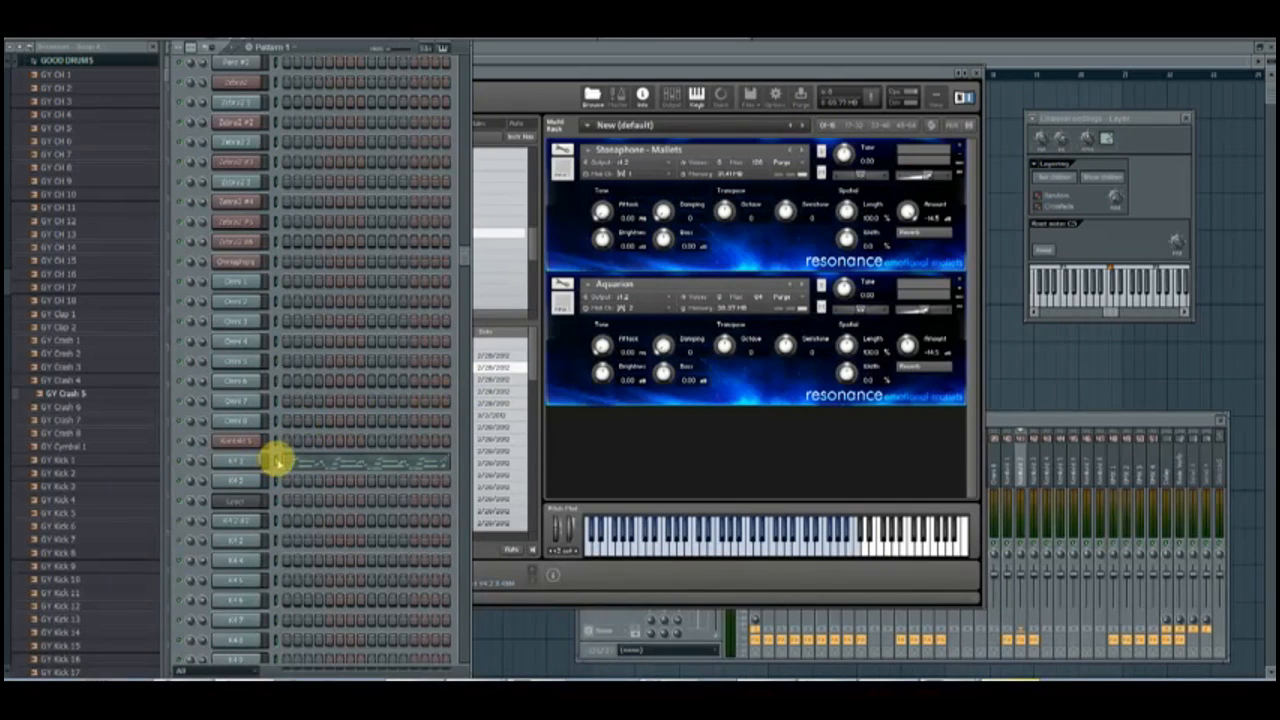
key("ctrl+v")
key("ctrl+x")
left_click(276, 501)
key("ctrl+v")
left_click(276, 462)
key("ctrl+x")
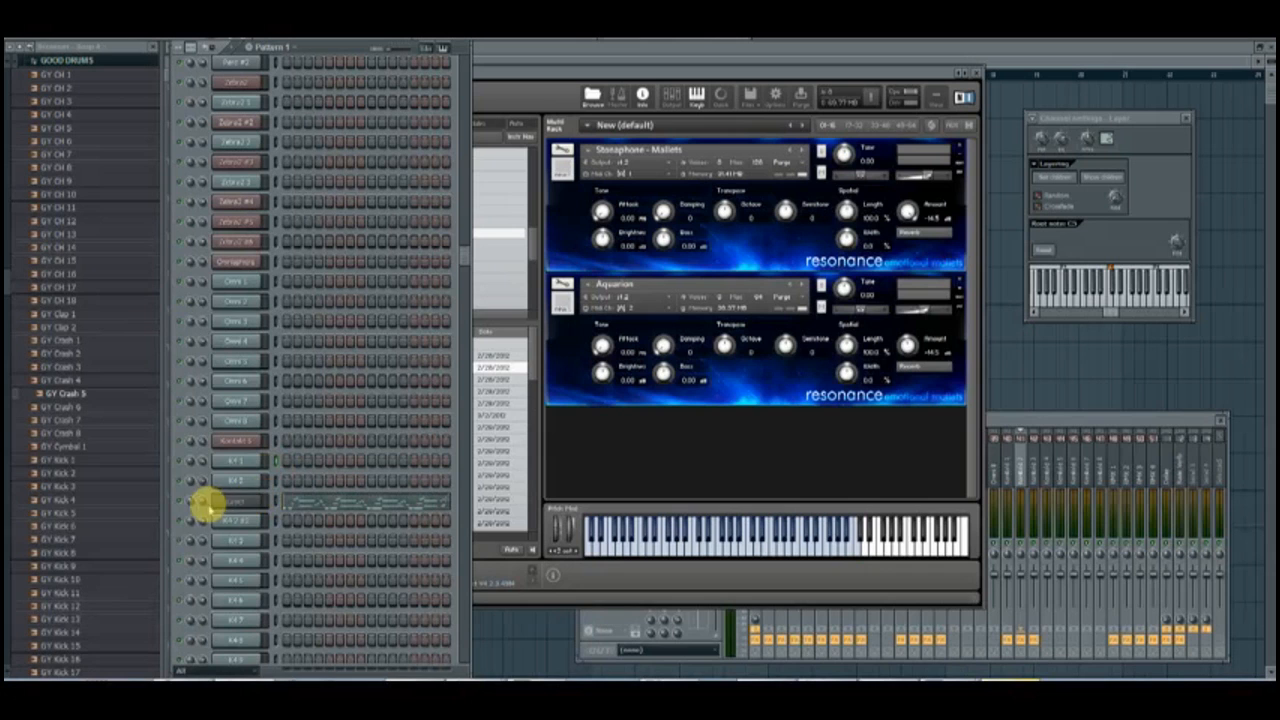
Open the Layer channel's melody in the piano roll and play it back.
left_click(292, 502)
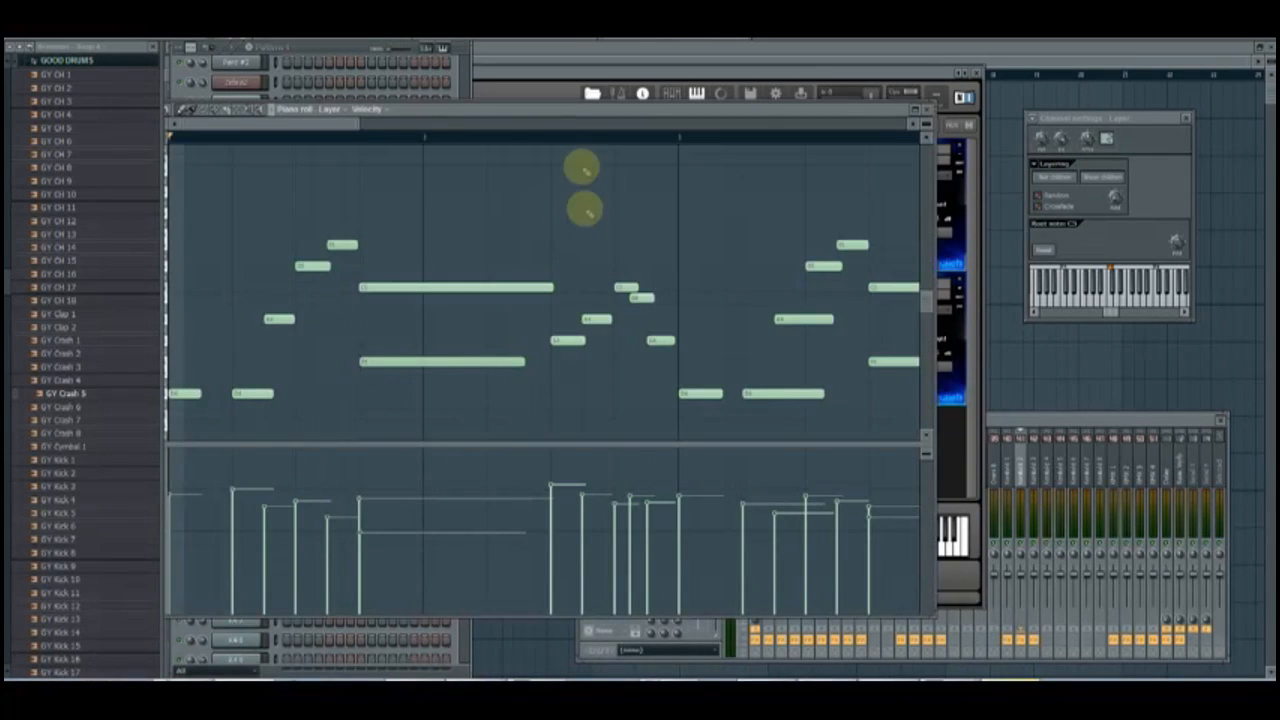
left_click(446, 122)
left_click_drag(431, 126, 465, 108)
left_click(297, 40)
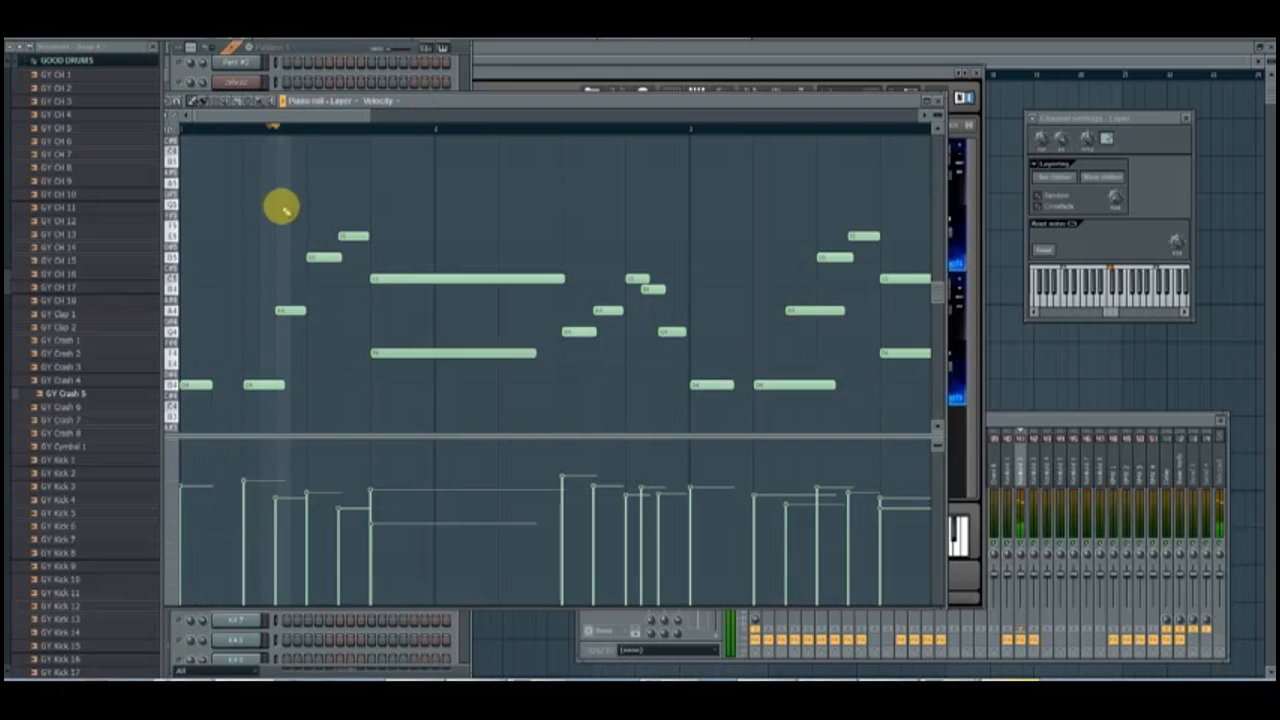
Start the fill at the end of bar 4 with B4 and C5, deleting the old notes up to the final G4.
left_click_drag(338, 118, 467, 119)
key("space")
right_click(442, 311)
left_click(437, 290)
right_click(470, 289)
left_click(467, 272)
right_click(467, 272)
left_click(467, 279)
right_click(504, 280)
right_click(516, 289)
Complete the bar 4 fill with an E5 and a G5, raise its last G4 to D5, and replay the passage.
left_click(496, 249)
left_click_drag(497, 247, 500, 235)
left_click(530, 204)
left_click_drag(533, 328, 530, 255)
left_click(346, 129)
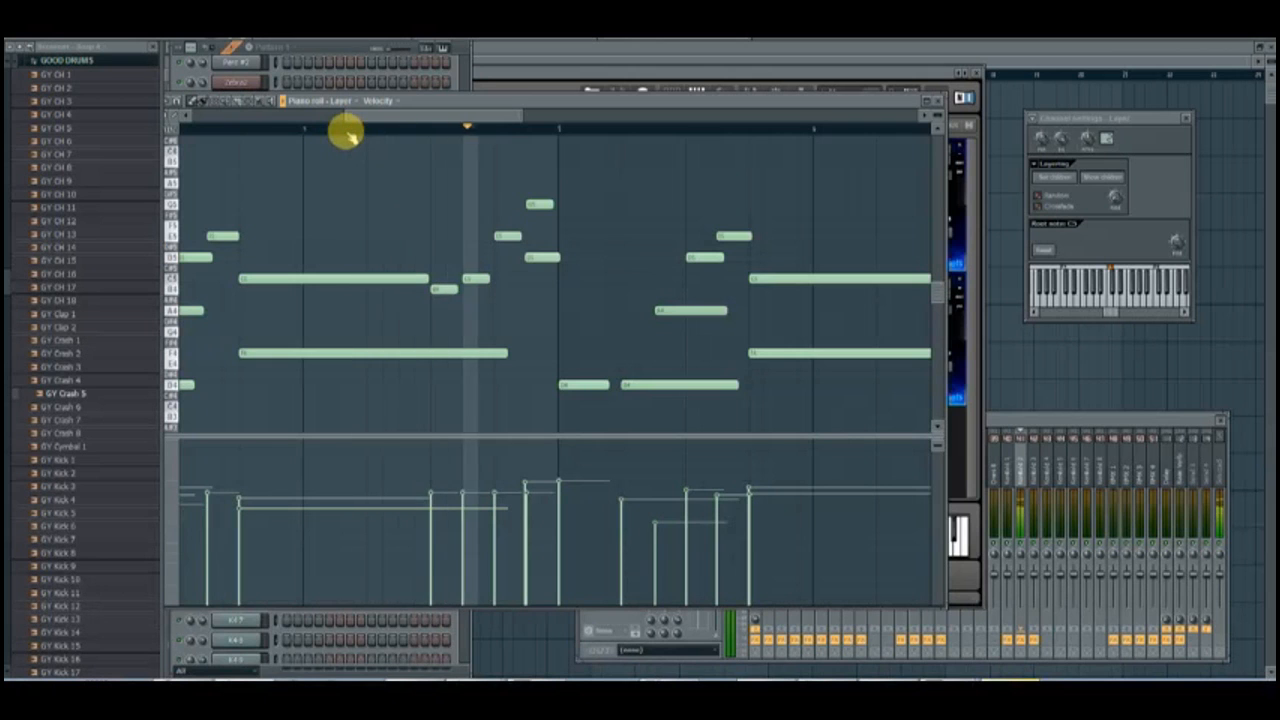
Replace the E5 in bar 7 with a G4 and shorten the preceding A4 so it ends before the new note.
left_click_drag(443, 120, 577, 120)
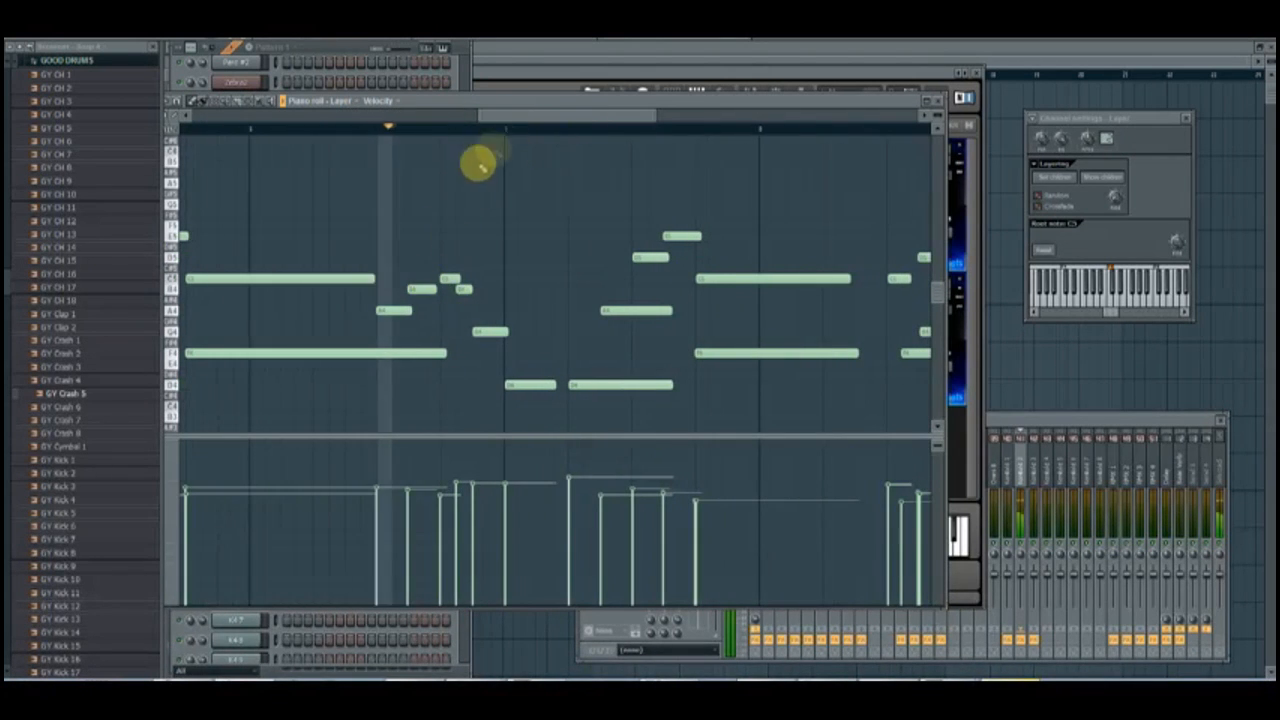
left_click_drag(529, 114, 599, 116)
key("space")
right_click(385, 237)
left_click_drag(376, 310, 361, 310)
left_click(357, 257)
left_click(374, 312)
left_click(209, 128)
key("space")
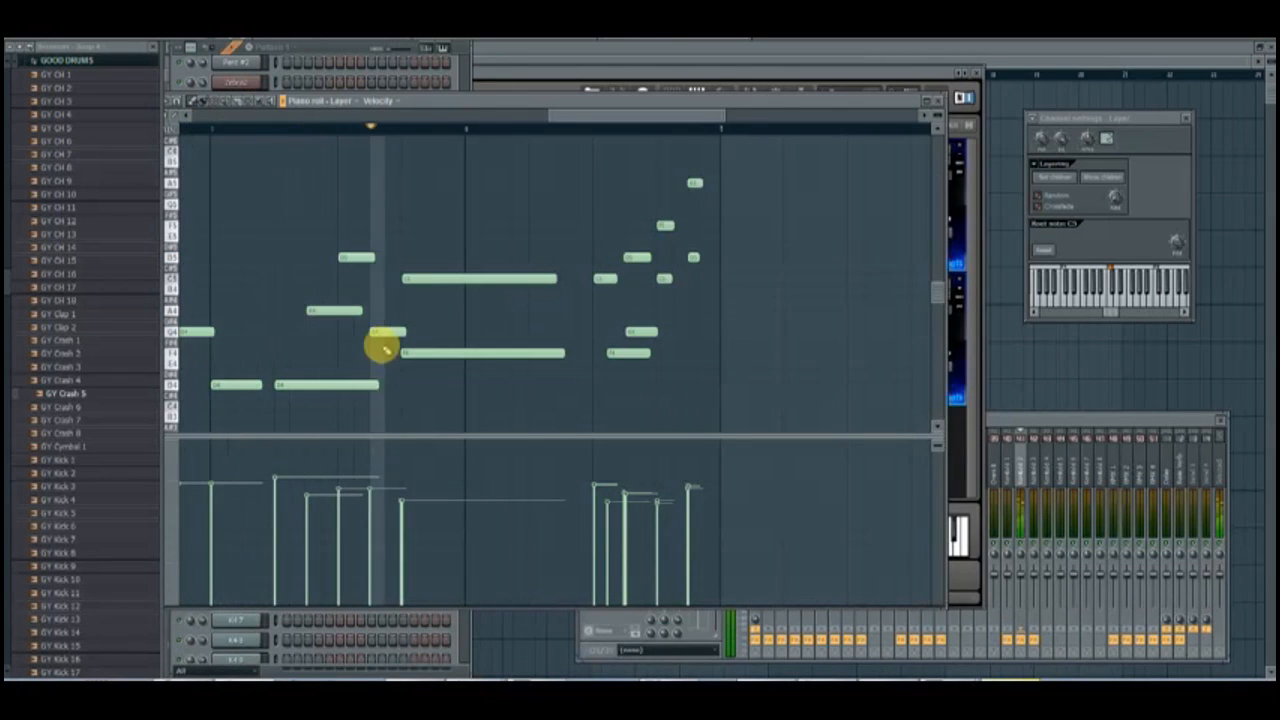
left_click_drag(383, 313, 386, 332)
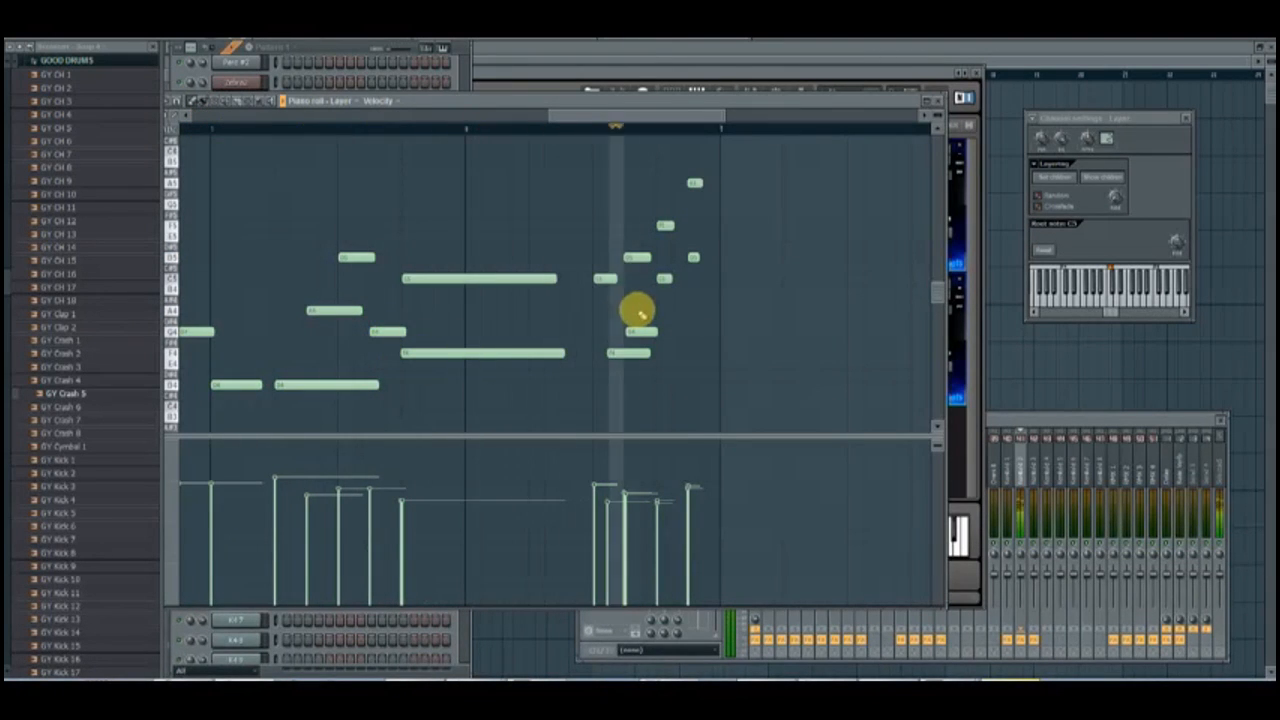
In the melody's final fill, replace the F4 with a shorter one, add an A4, replay the passage and close the piano roll.
right_click(610, 352)
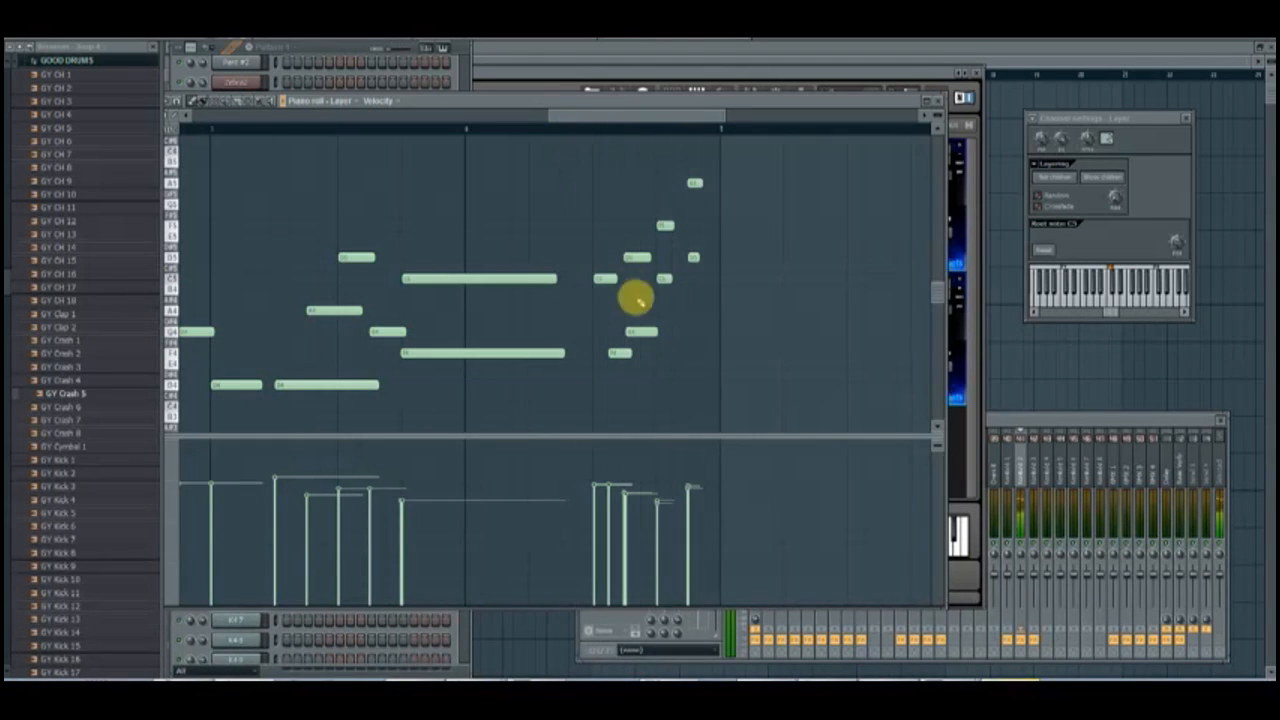
left_click_drag(640, 313, 641, 314)
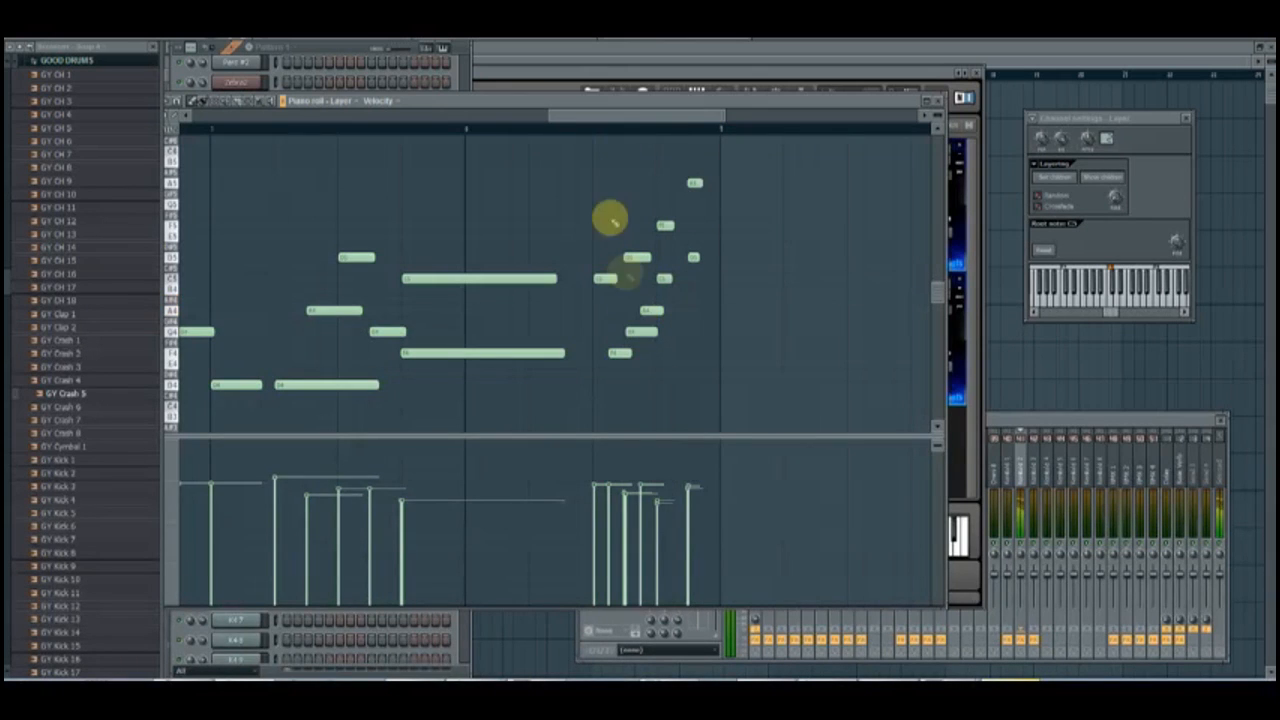
left_click(578, 131)
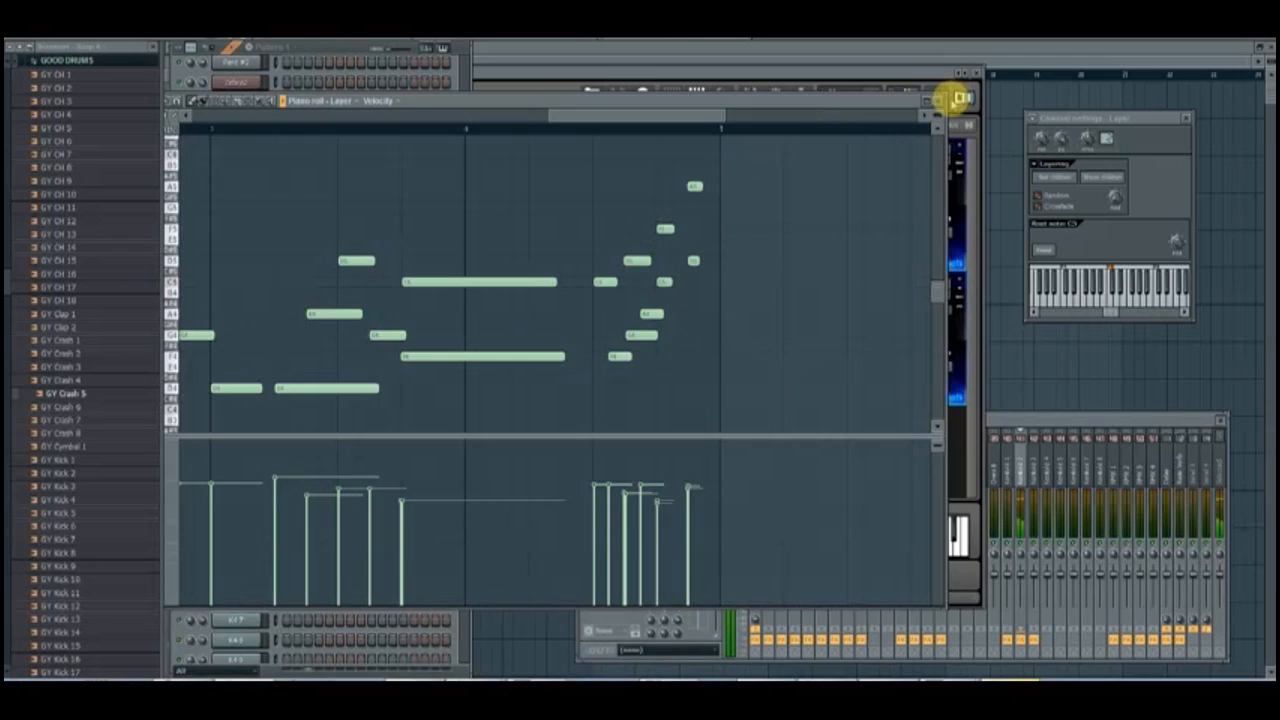
left_click(942, 100)
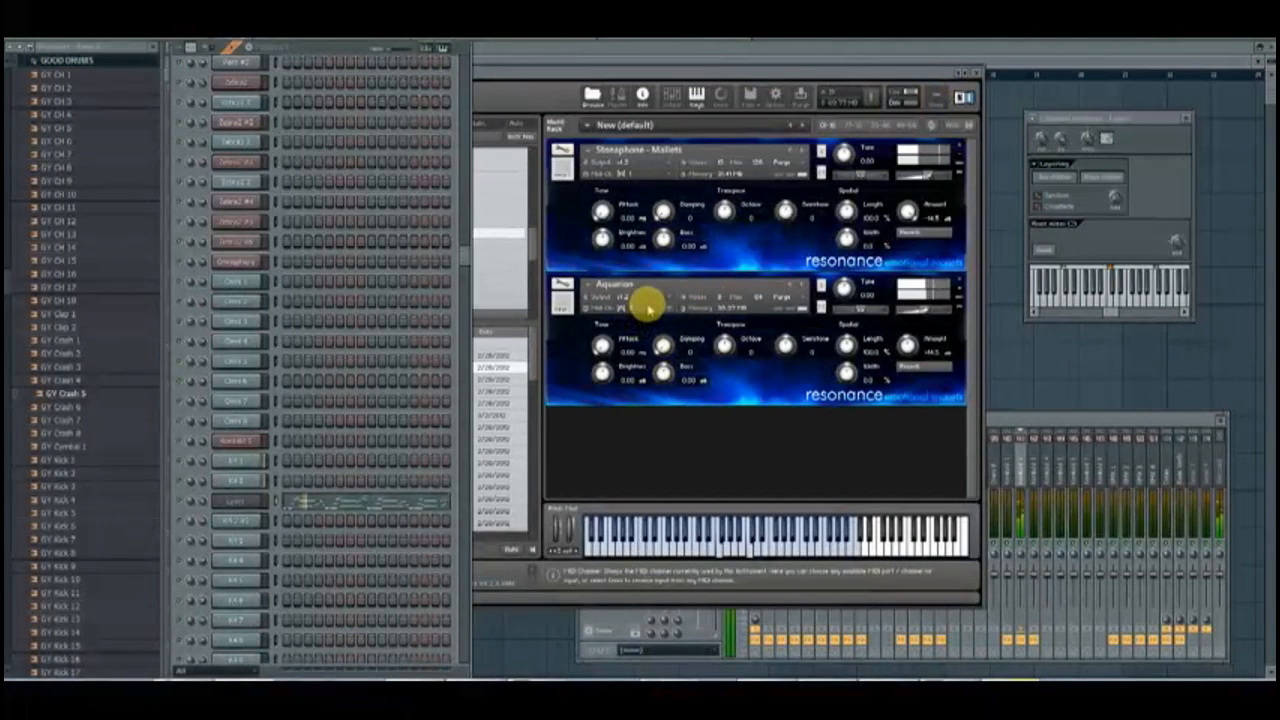
Roll off the low frequencies on the Kontakt 2 mixer track using the first band of Fruity Parametric EQ 2.
left_click(1002, 421)
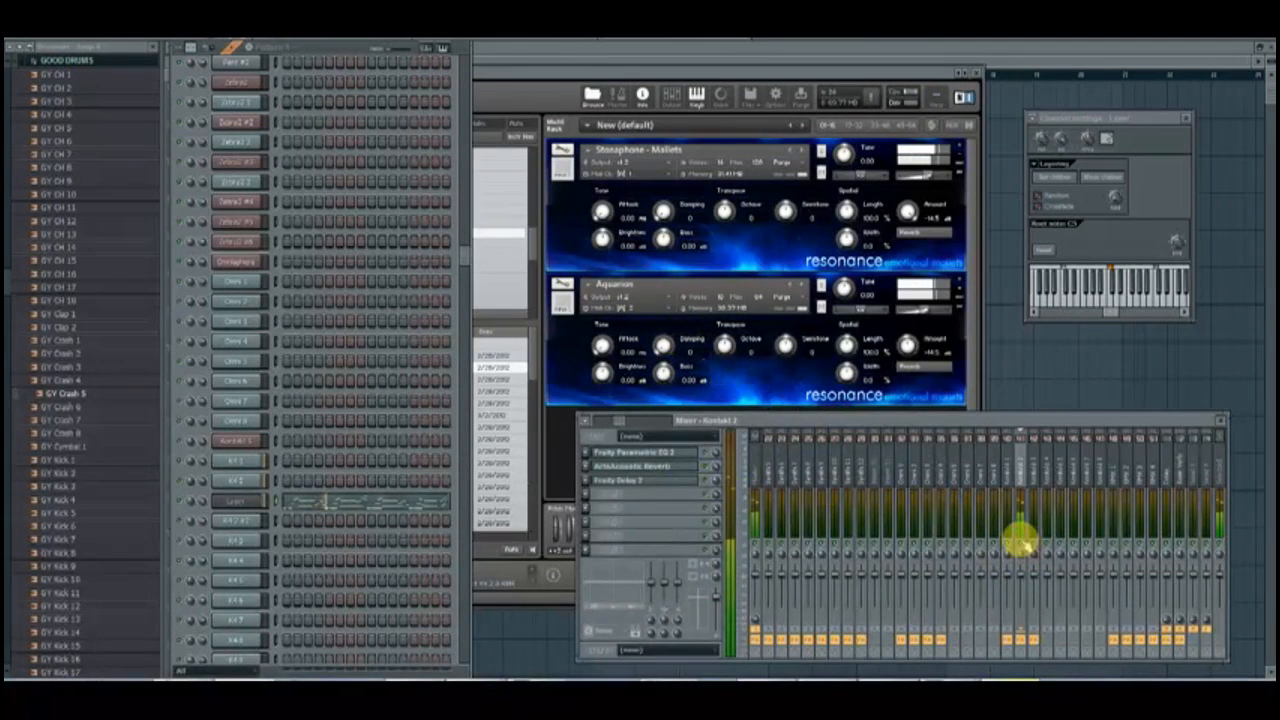
left_click(616, 451)
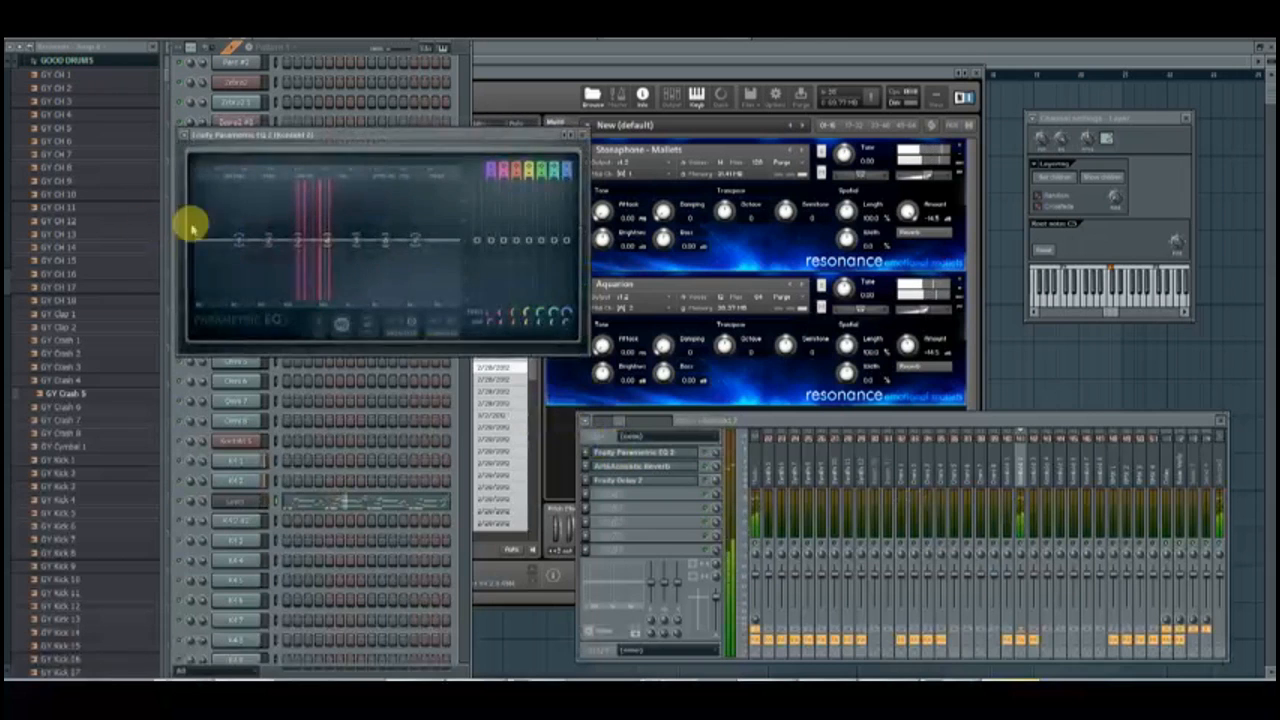
left_click_drag(224, 244, 305, 365)
left_click_drag(243, 243, 270, 245)
Check the track's ArtsAcoustic Reverb settings, then close the reverb and equalizer windows.
left_click(680, 466)
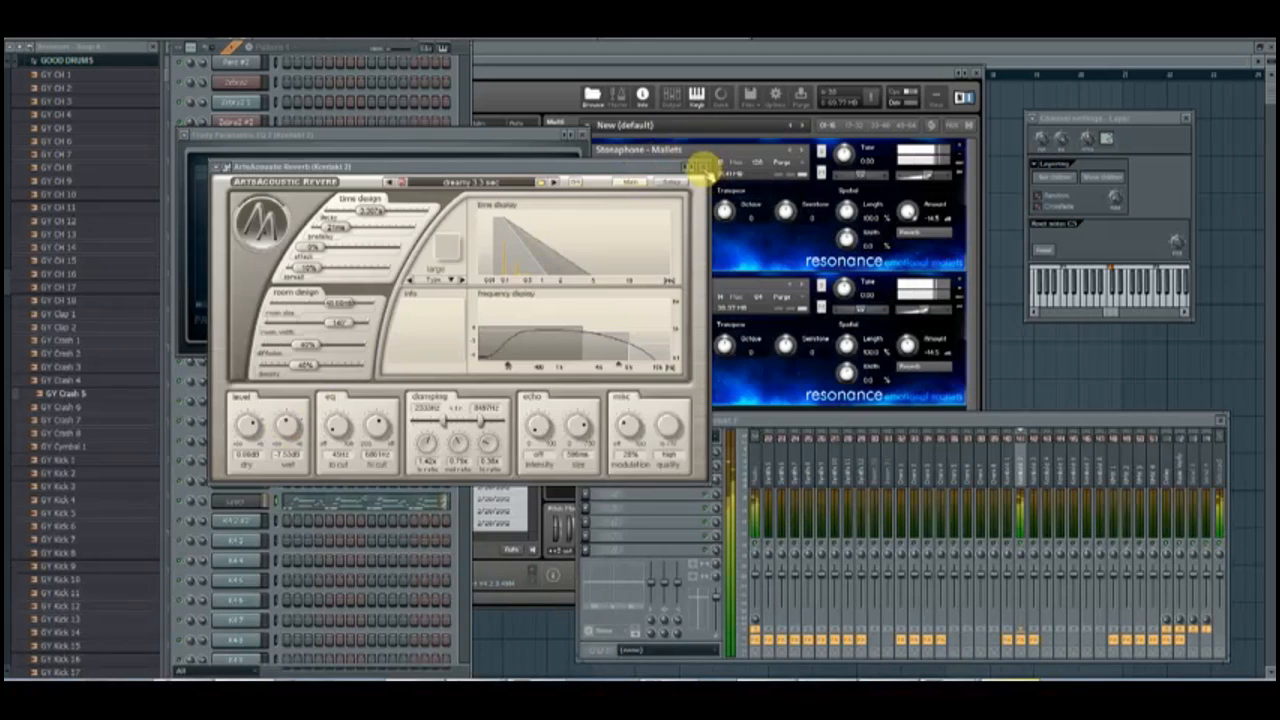
left_click(703, 168)
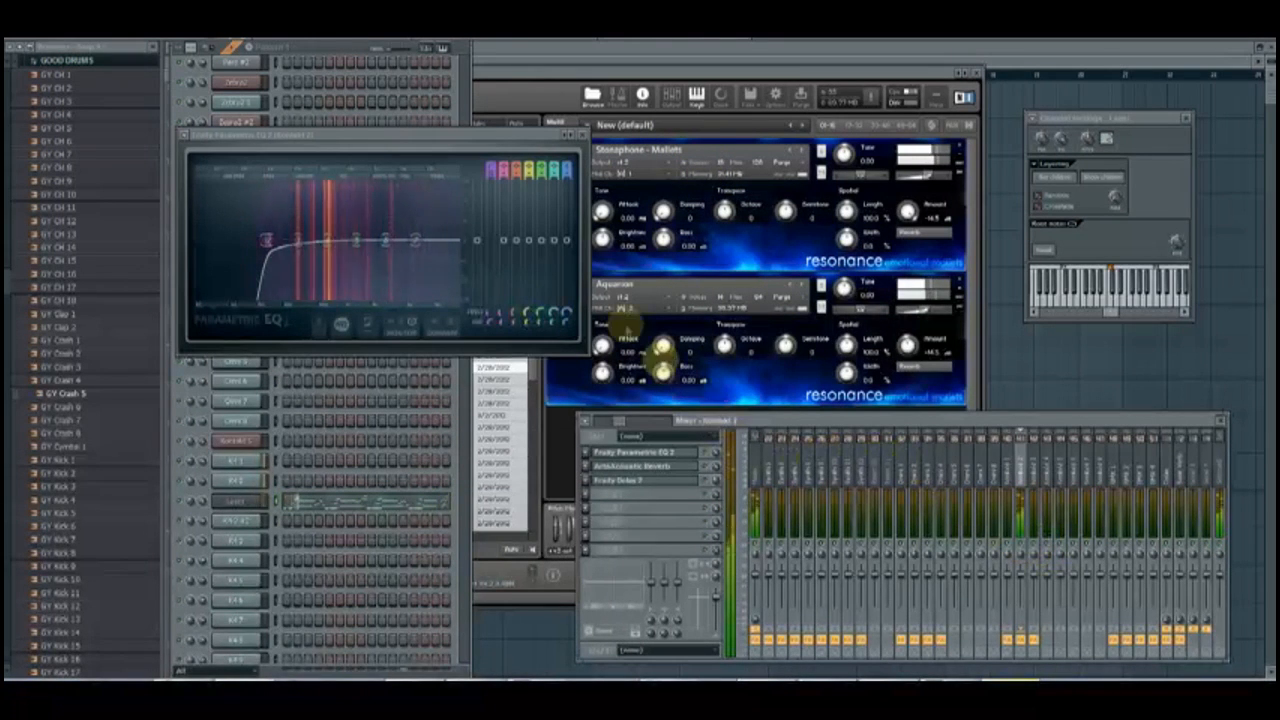
left_click(577, 137)
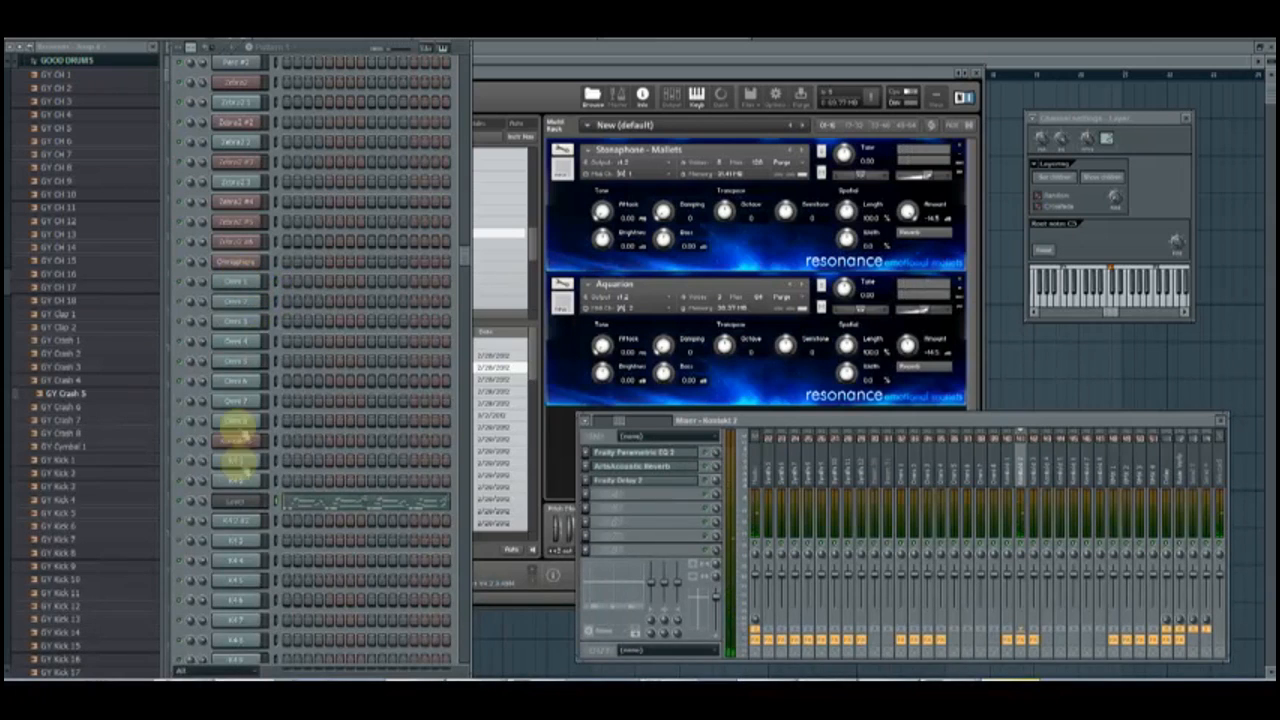
Place Pattern 1 at the start of Track 1 in the playlist.
left_click(228, 260)
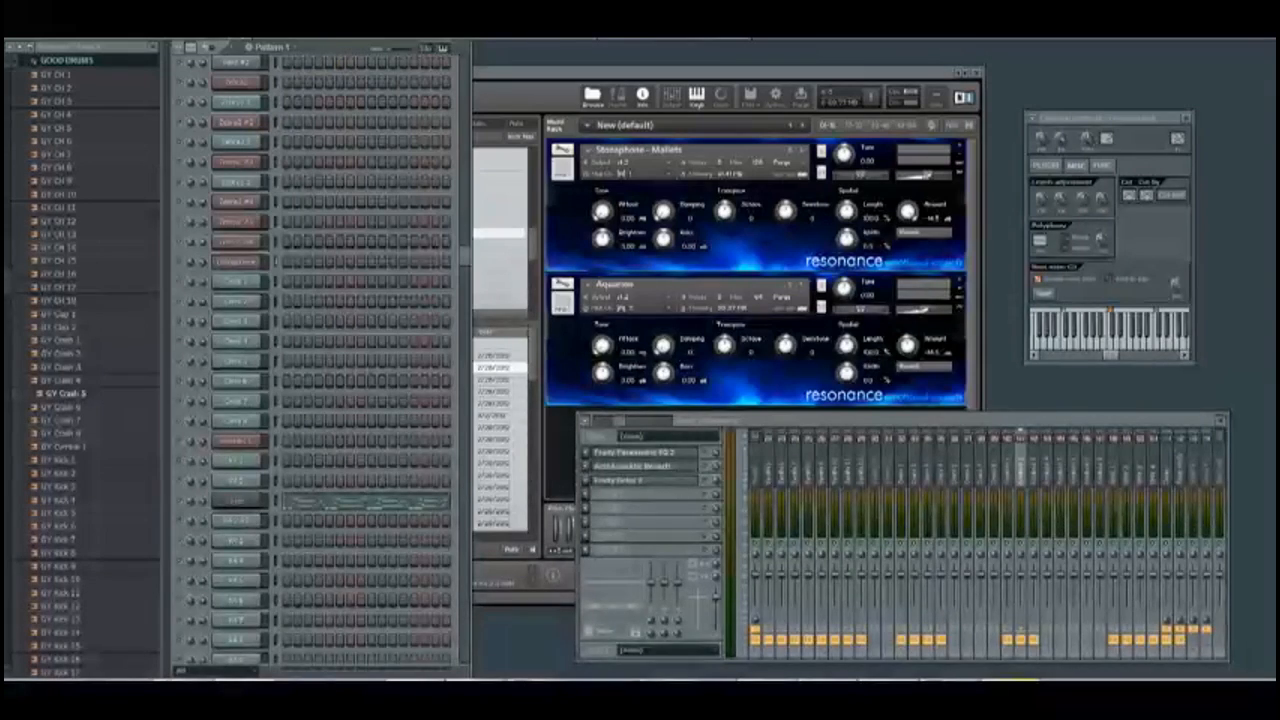
key("F5")
key("F5")
key("F5")
left_click(266, 92)
Create Pattern 2 and paint it repeatedly along Track 2 across the first eight bars.
key("F4")
key("Return")
left_click_drag(240, 133, 573, 133)
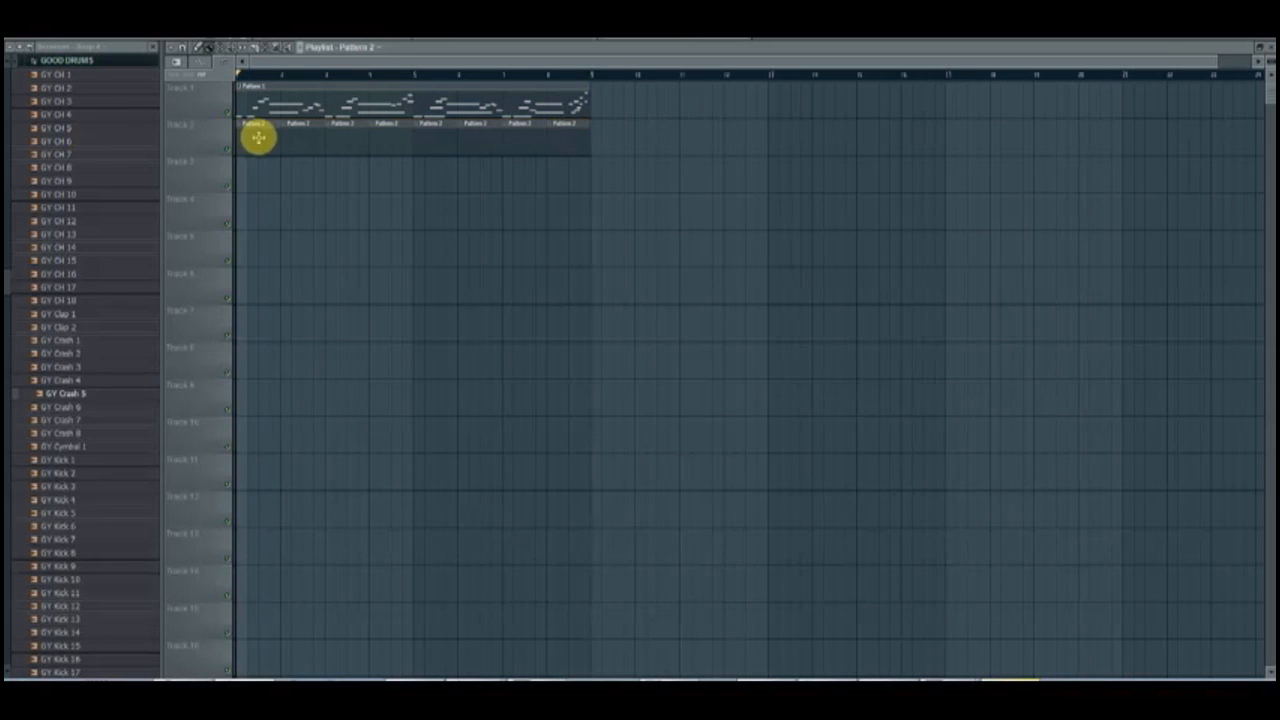
Save the project as Low Difficulty in a project subfolder of FL Projects.
key("F6")
left_click(22, 58)
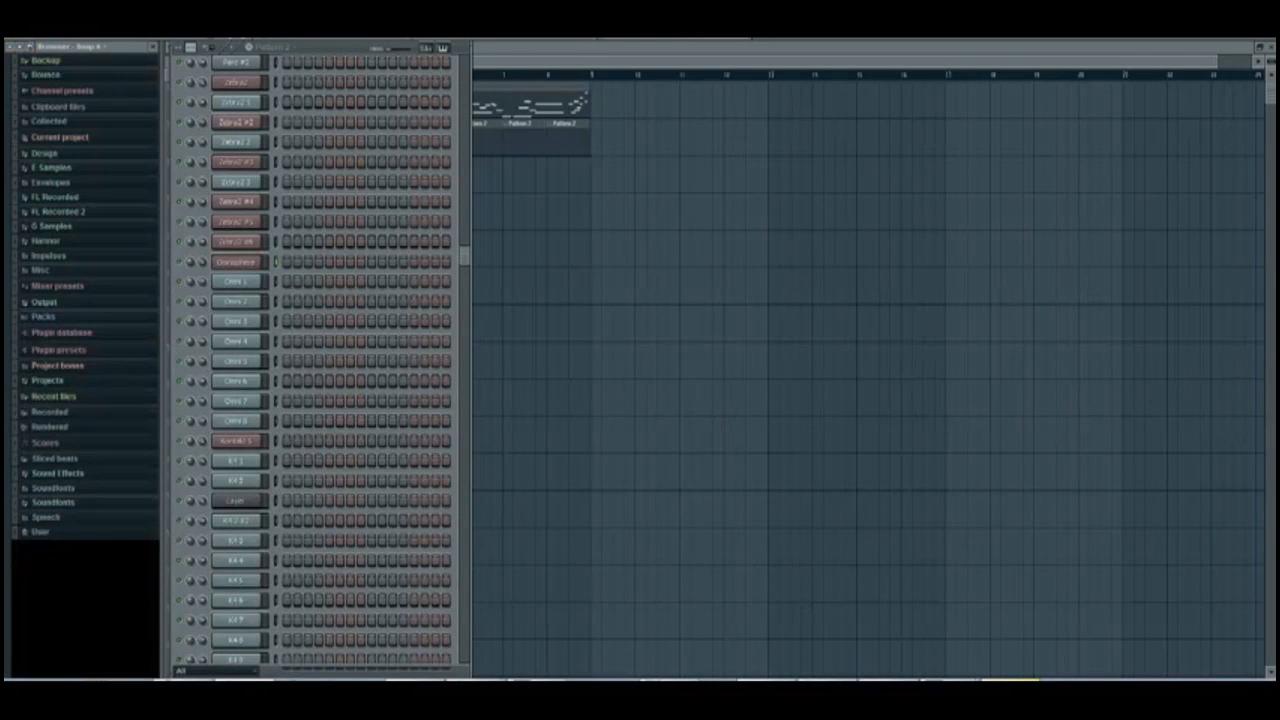
key("ctrl+s")
left_click(160, 569)
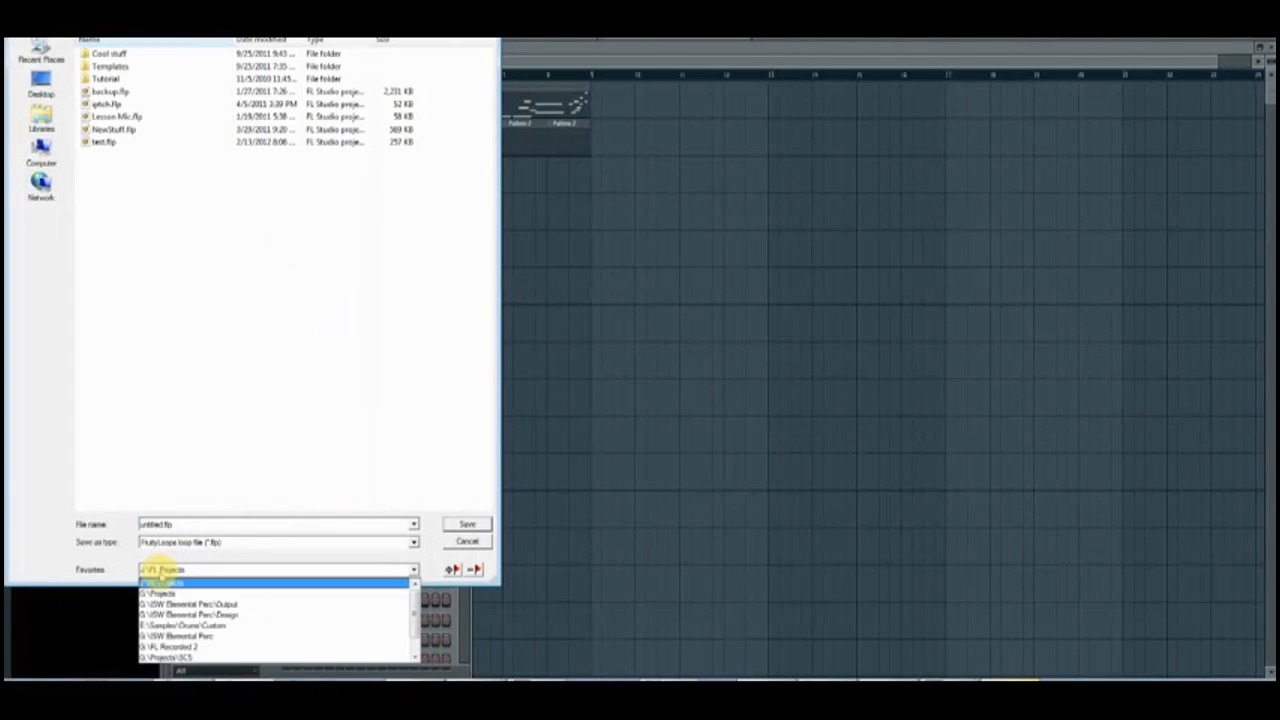
left_click(157, 583)
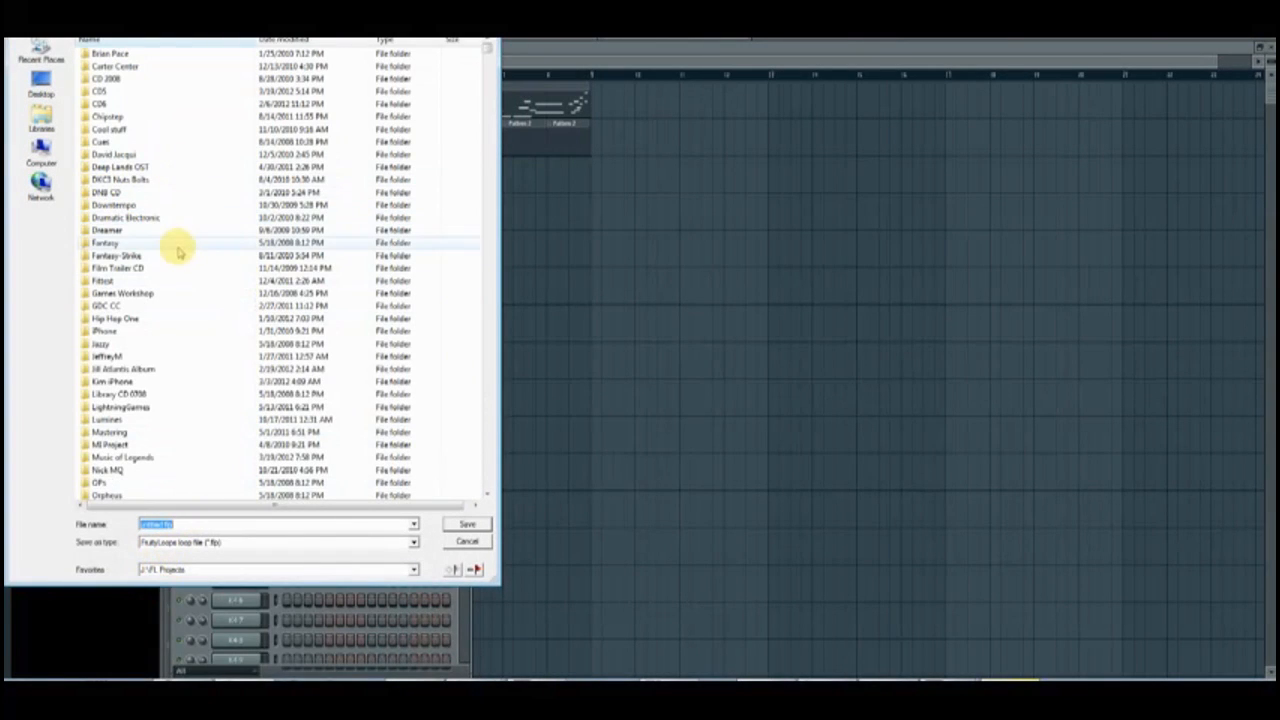
double_click(172, 378)
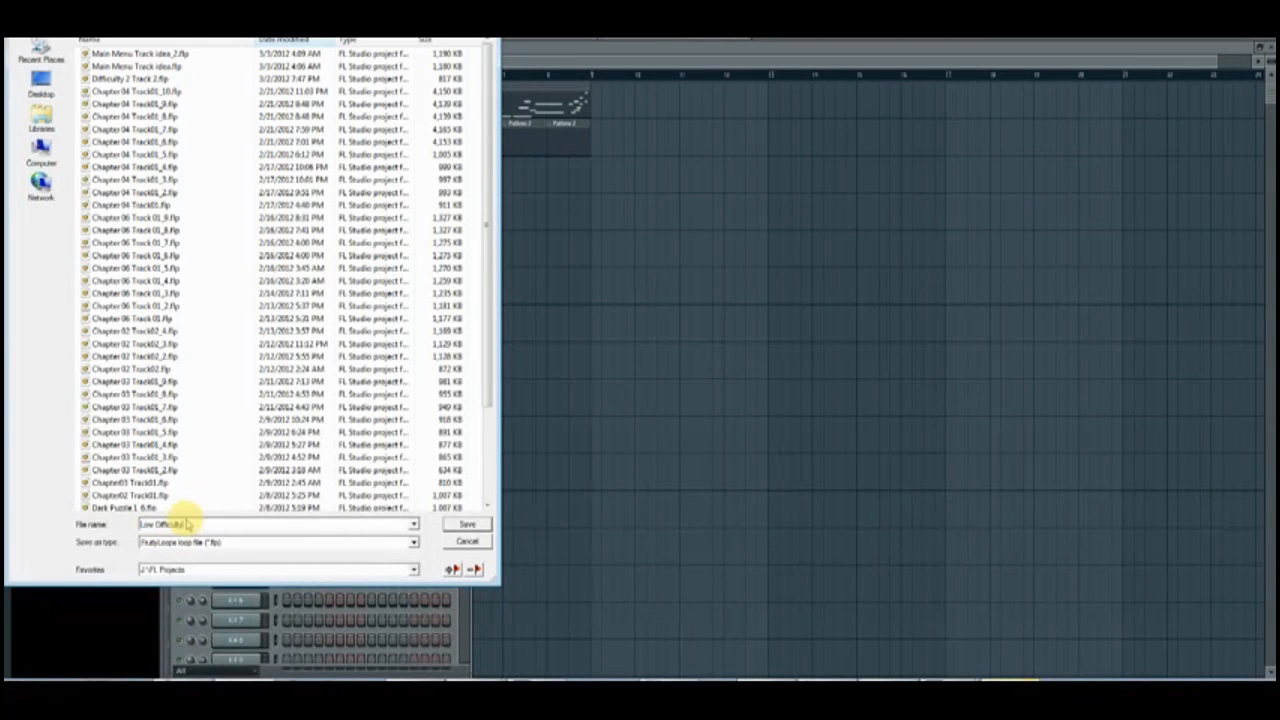
key("Return")
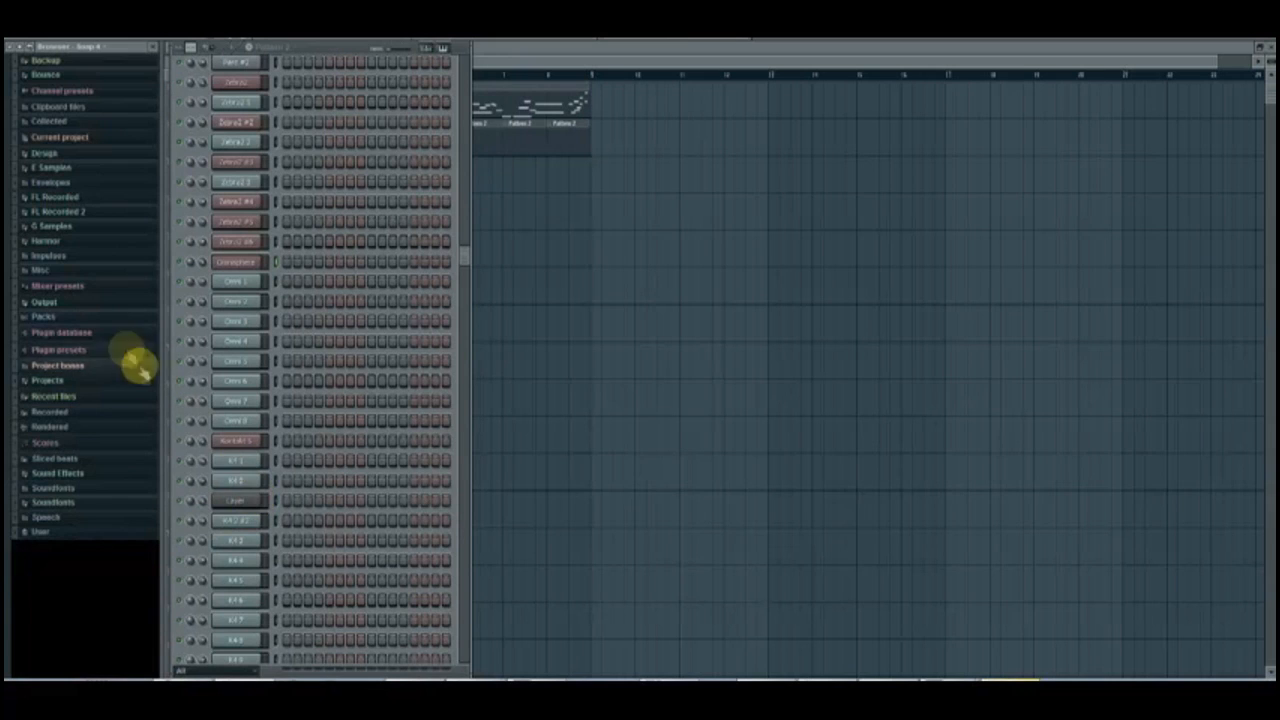
Open the Drums folder within E Samples and select the Kick 2 channel.
left_click(62, 170)
left_click(86, 128)
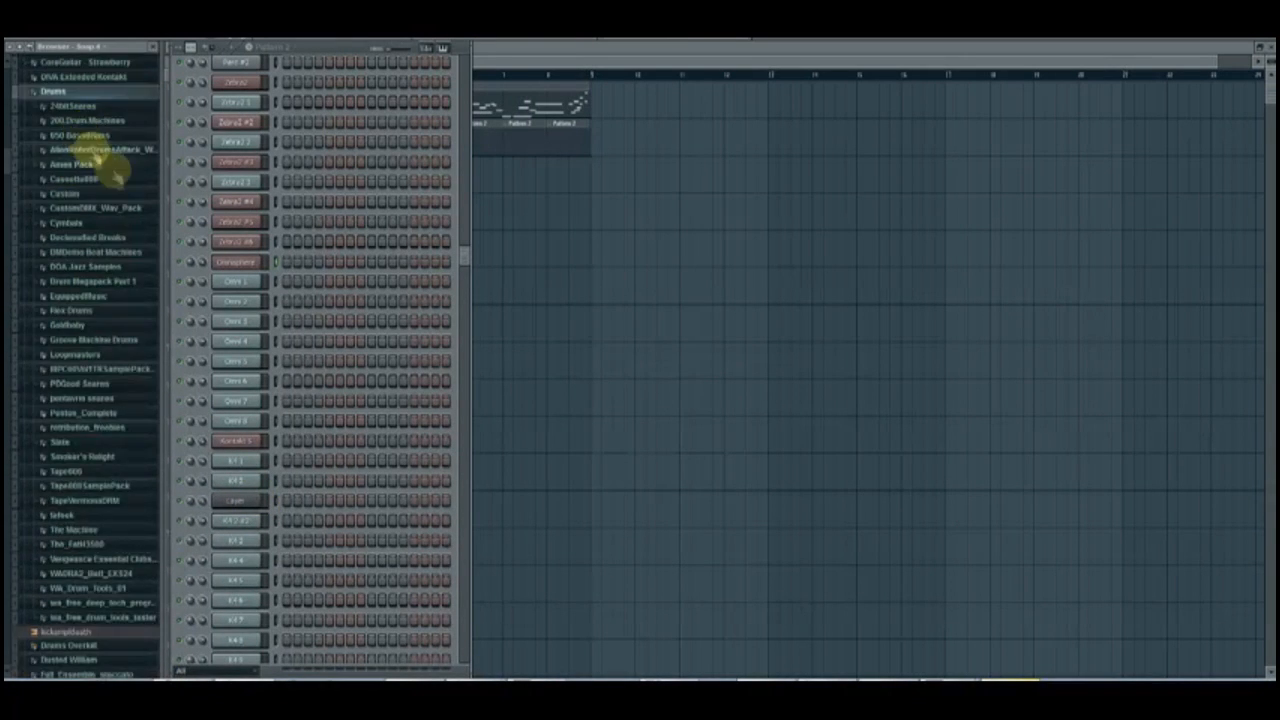
scroll(115, 175, "down", 1)
scroll(86, 282, "down", 2)
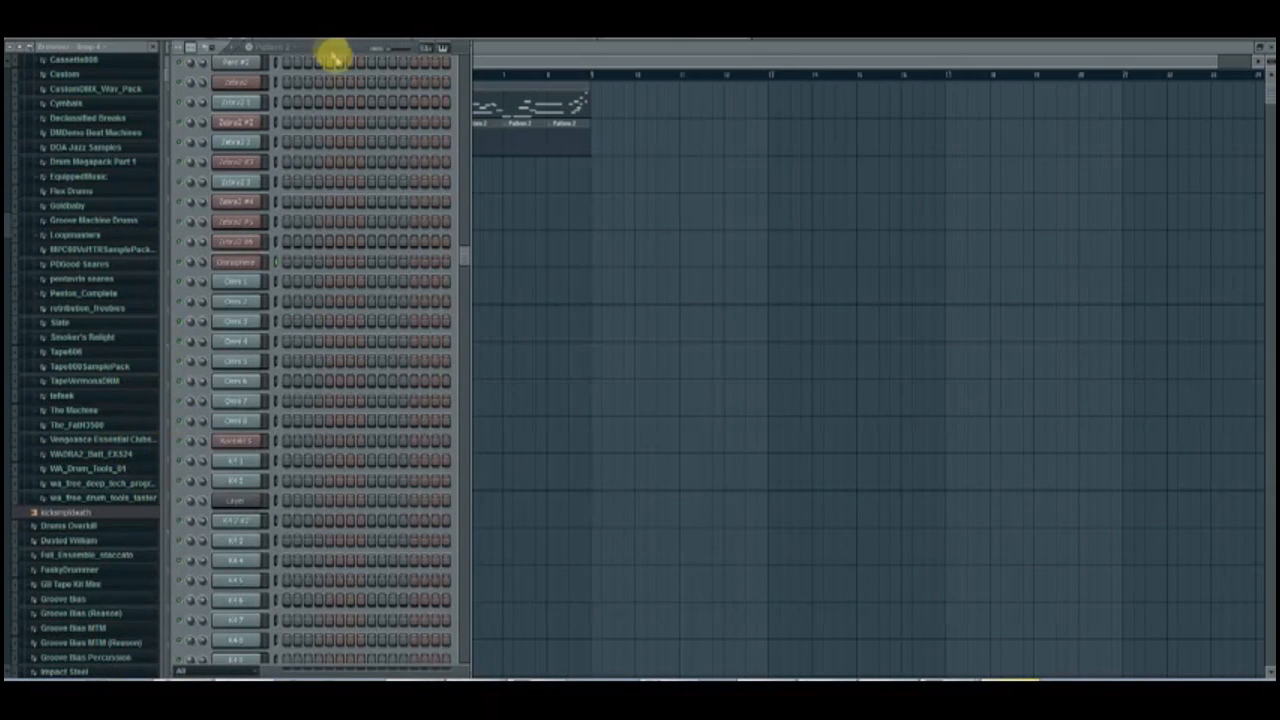
scroll(333, 55, "up", 5)
left_click(236, 80)
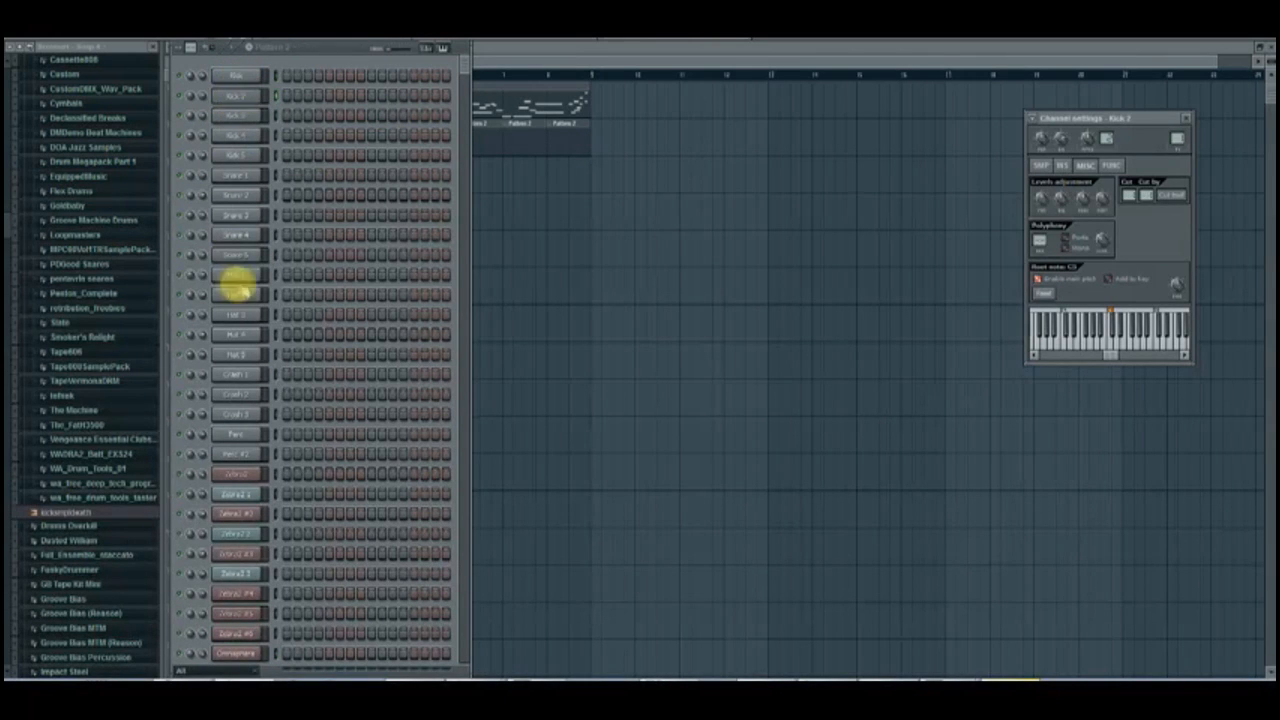
Audition the deep minimal kicks in the WA_Drum_Tools_01 folder and collapse their list.
left_click(120, 467)
left_click(103, 541)
left_click(117, 564)
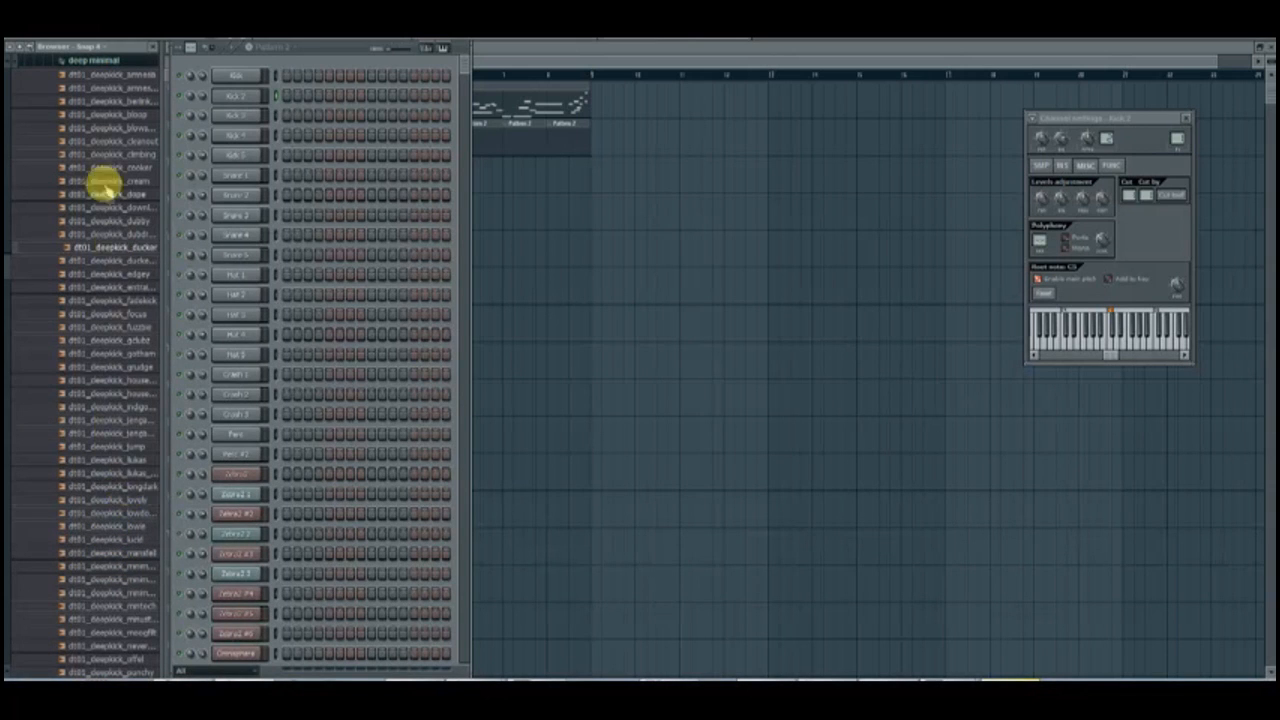
left_click(92, 57)
scroll(120, 150, "up", 12)
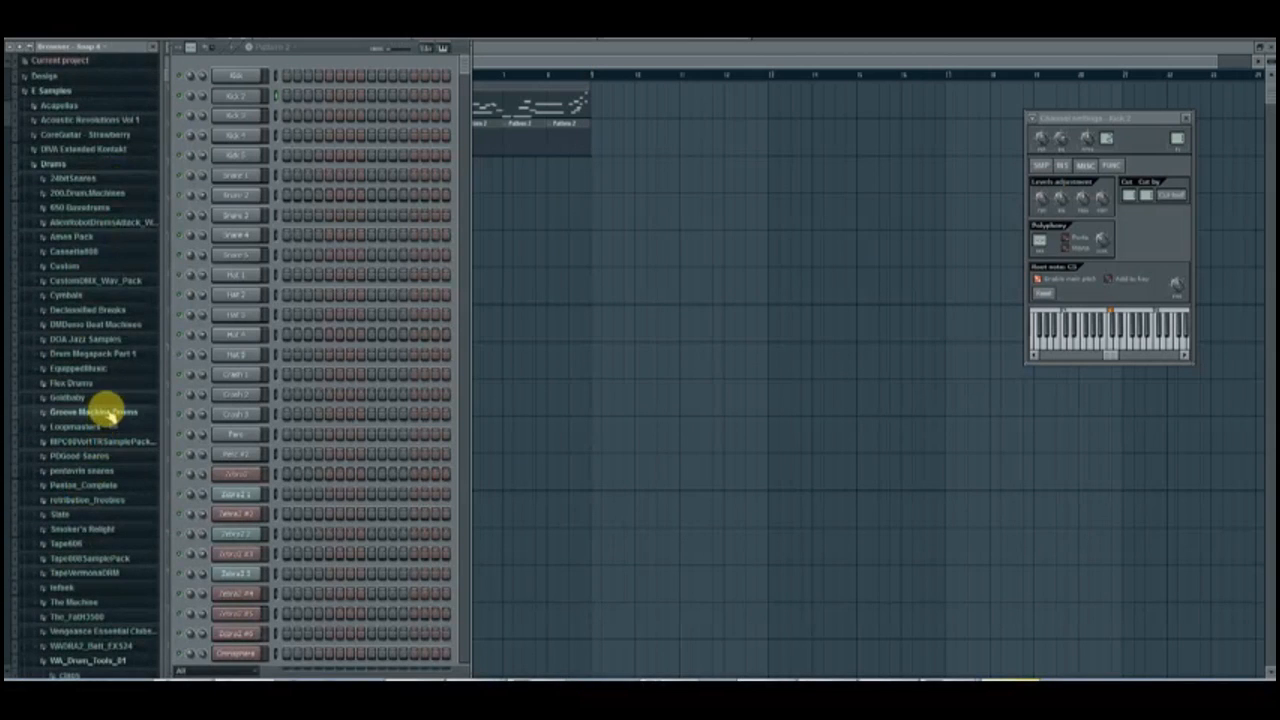
Load GM_Kick_009 from the Groove Machine Drums folder into the first kick channel.
left_click(100, 410)
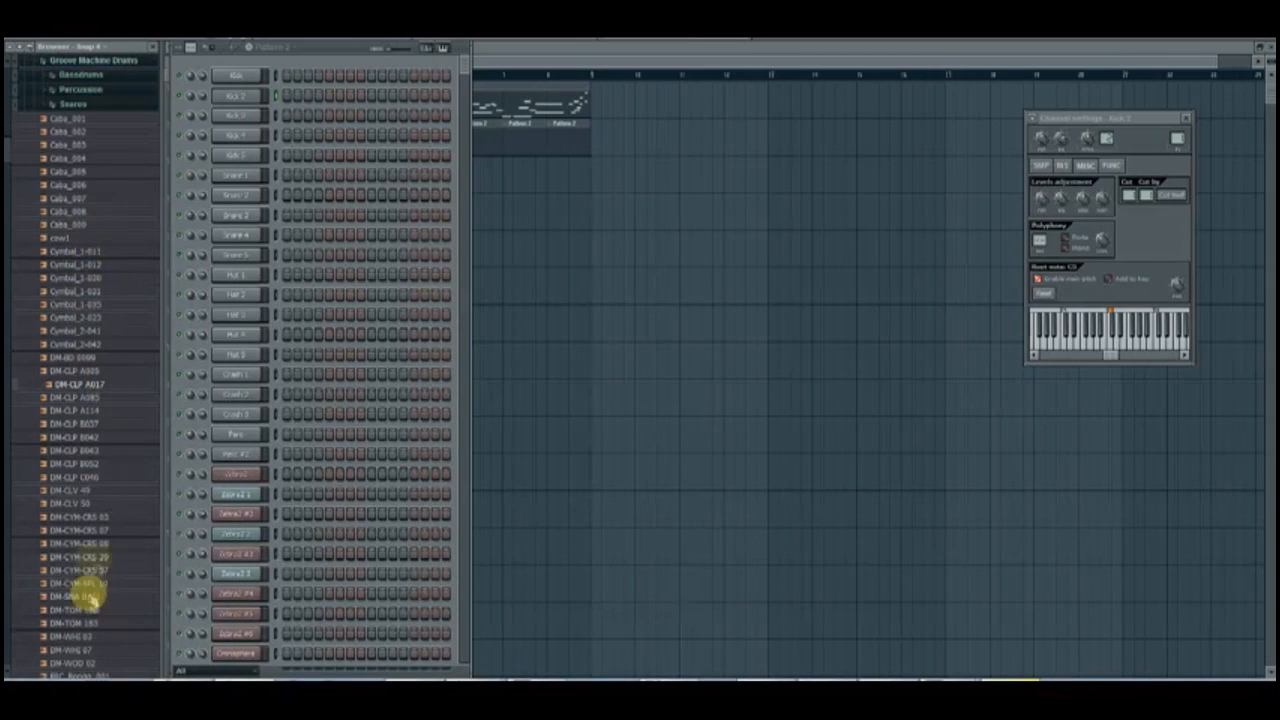
scroll(86, 503, "down", 10)
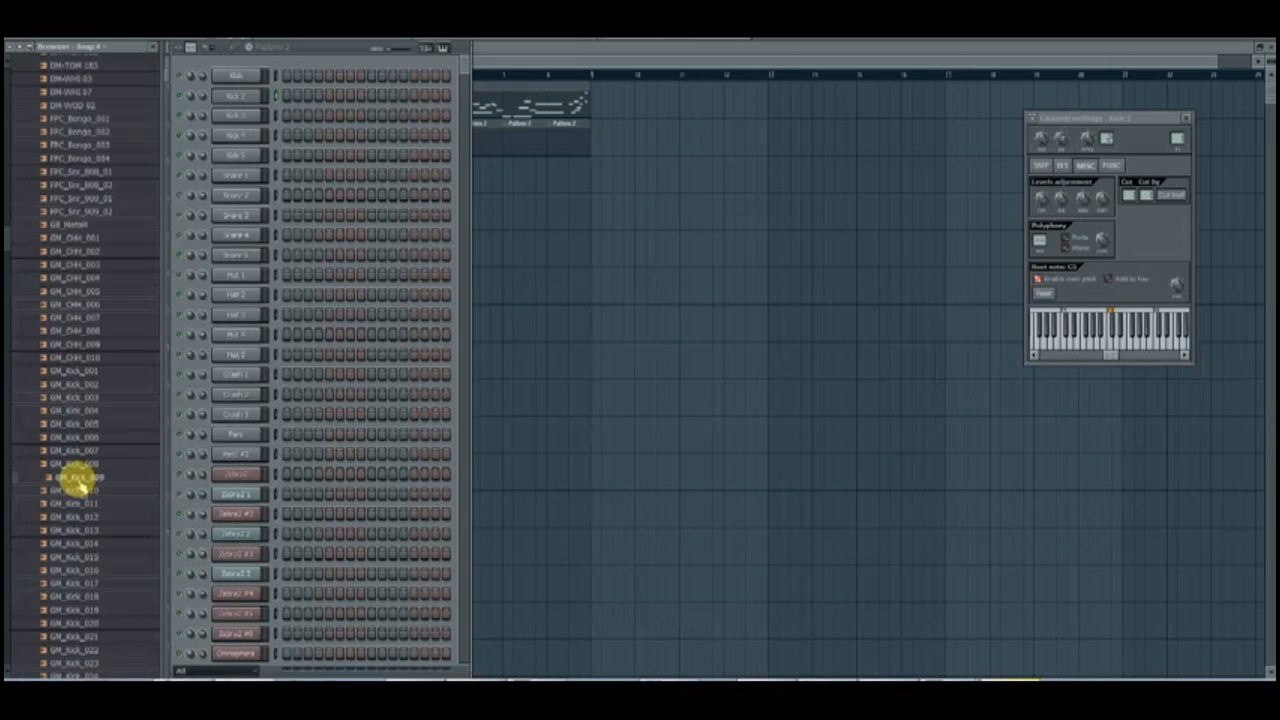
left_click_drag(80, 475, 205, 77)
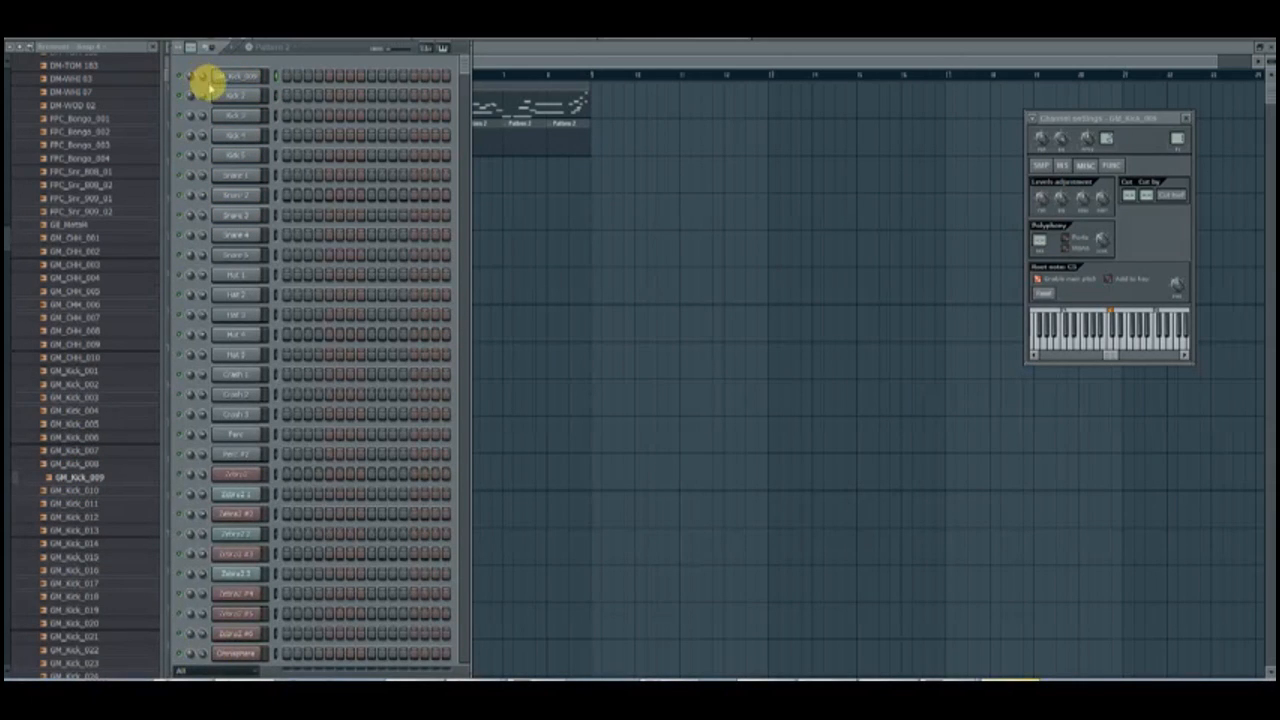
Collapse the Groove Machine Drums folder and browse the deep minimal kicks again for another candidate.
scroll(123, 258, "up", 15)
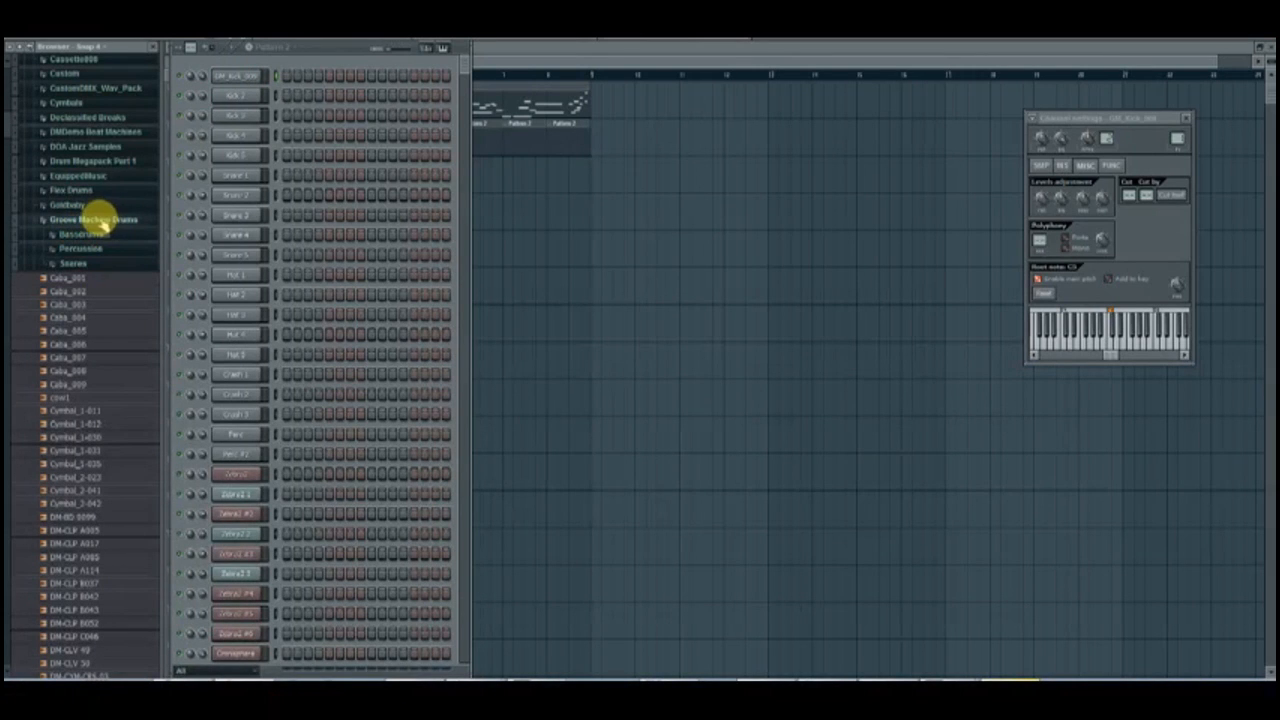
left_click(90, 220)
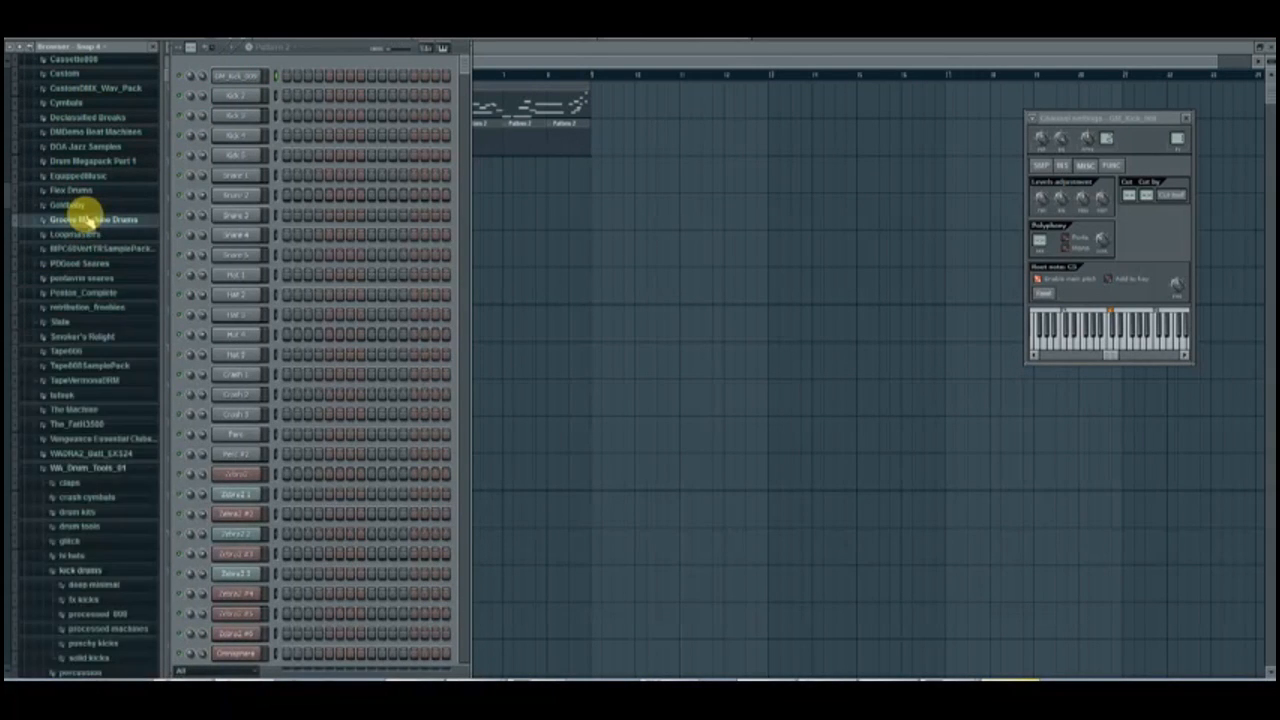
scroll(128, 462, "down", 4)
scroll(122, 456, "down", 1)
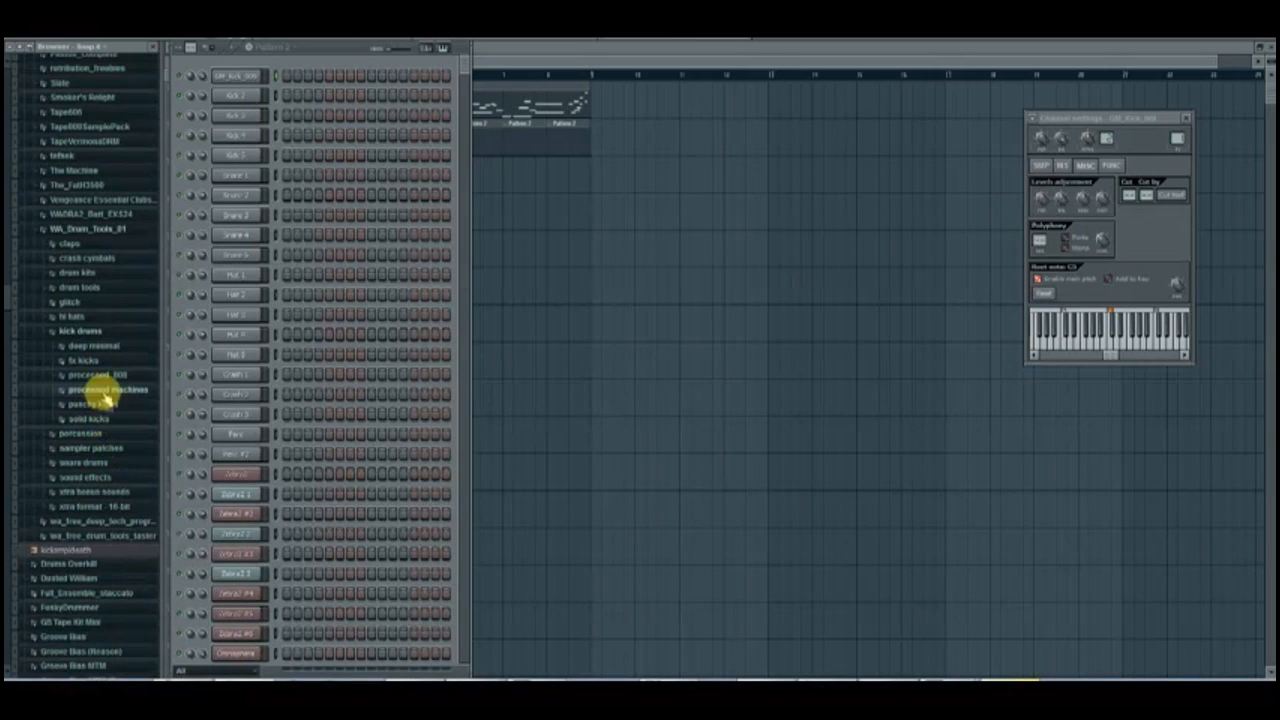
left_click(100, 345)
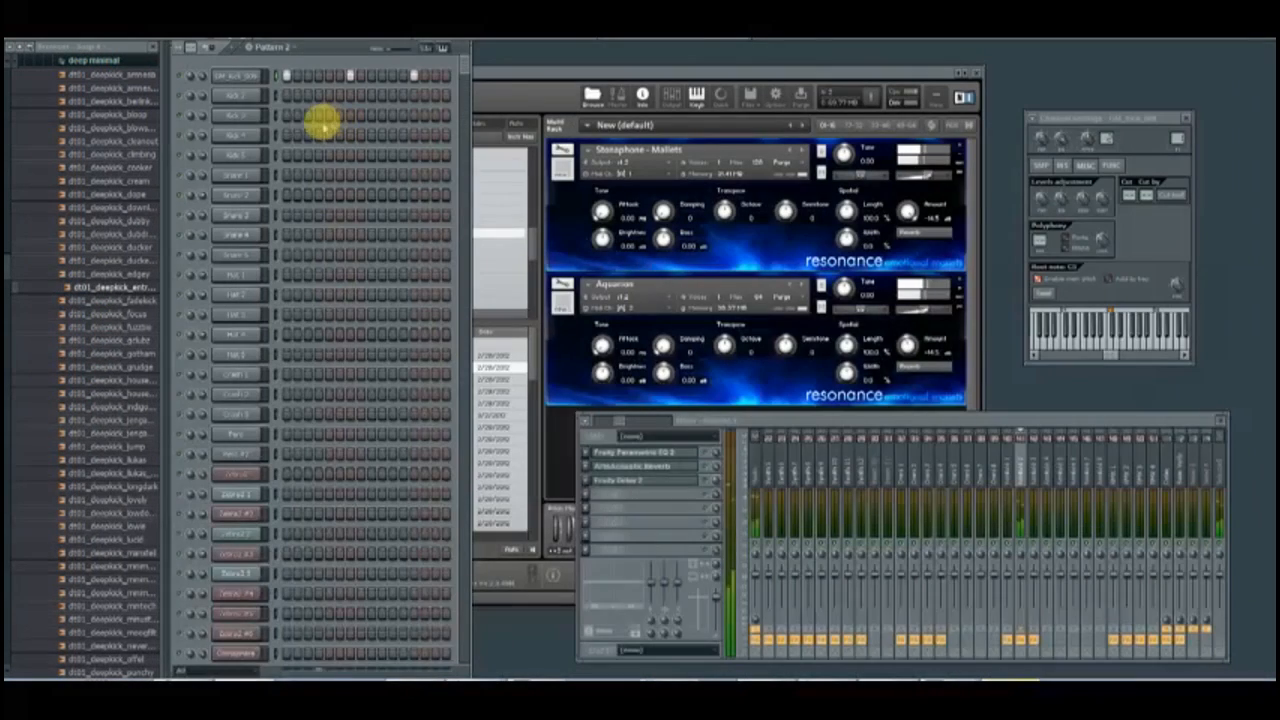
Try extra hits on the first kick channel of Pattern 2, leaving the kick on steps 1 and 11.
left_click(371, 75)
left_click(415, 78)
right_click(330, 77)
right_click(414, 77)
right_click(371, 78)
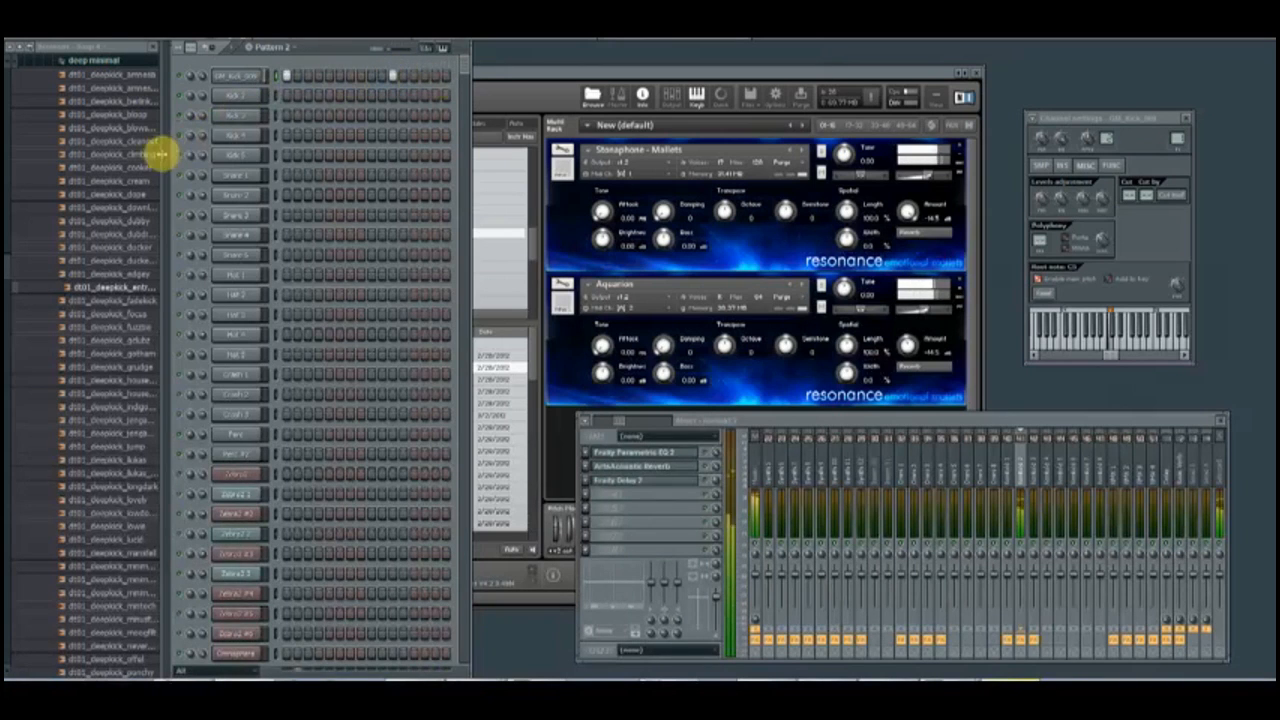
Collapse the deep minimal kicks, look through the drum sample folders and open the snare drums folder of WA_Drum_Tools_01.
left_click(100, 58)
scroll(100, 258, "up", 3)
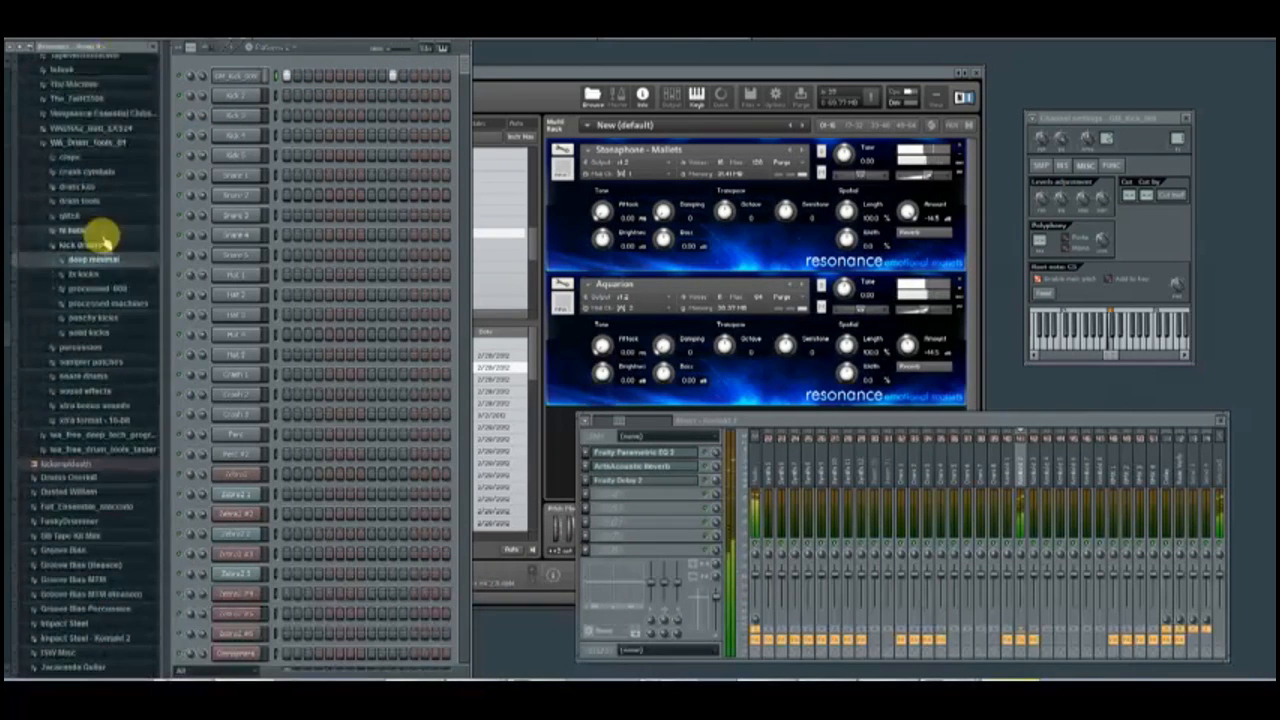
scroll(100, 222, "up", 5)
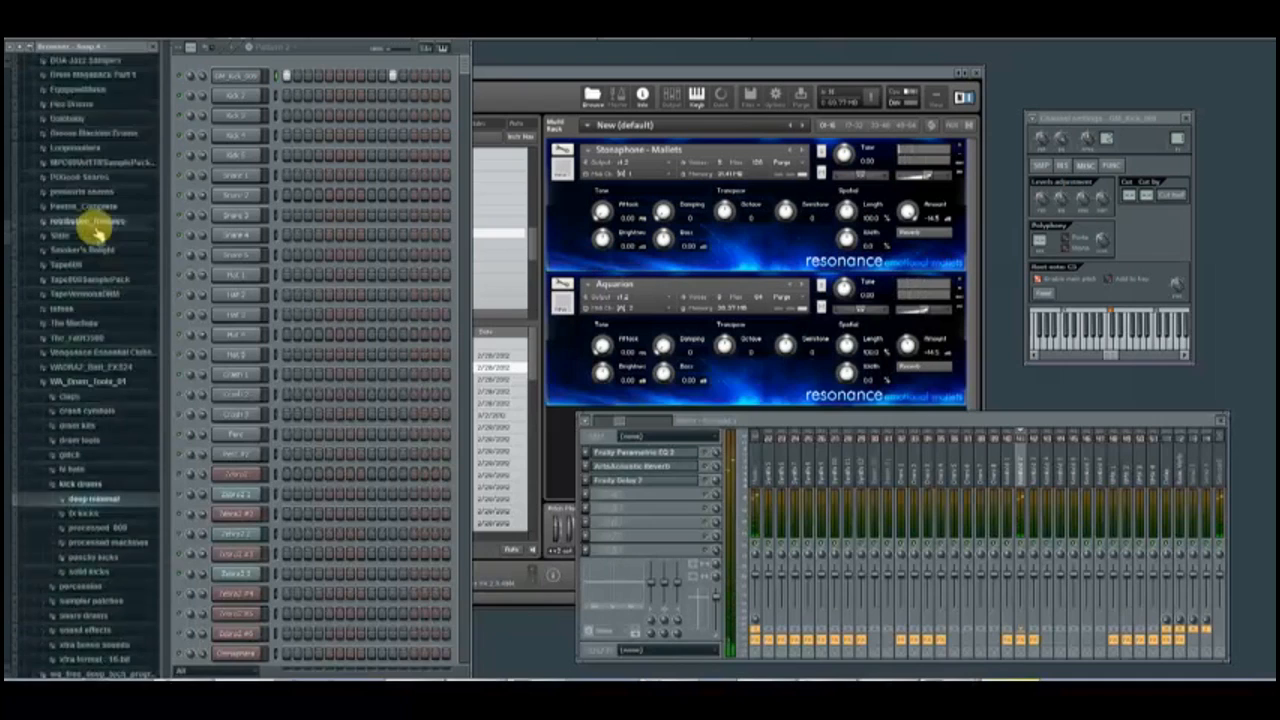
scroll(97, 213, "up", 6)
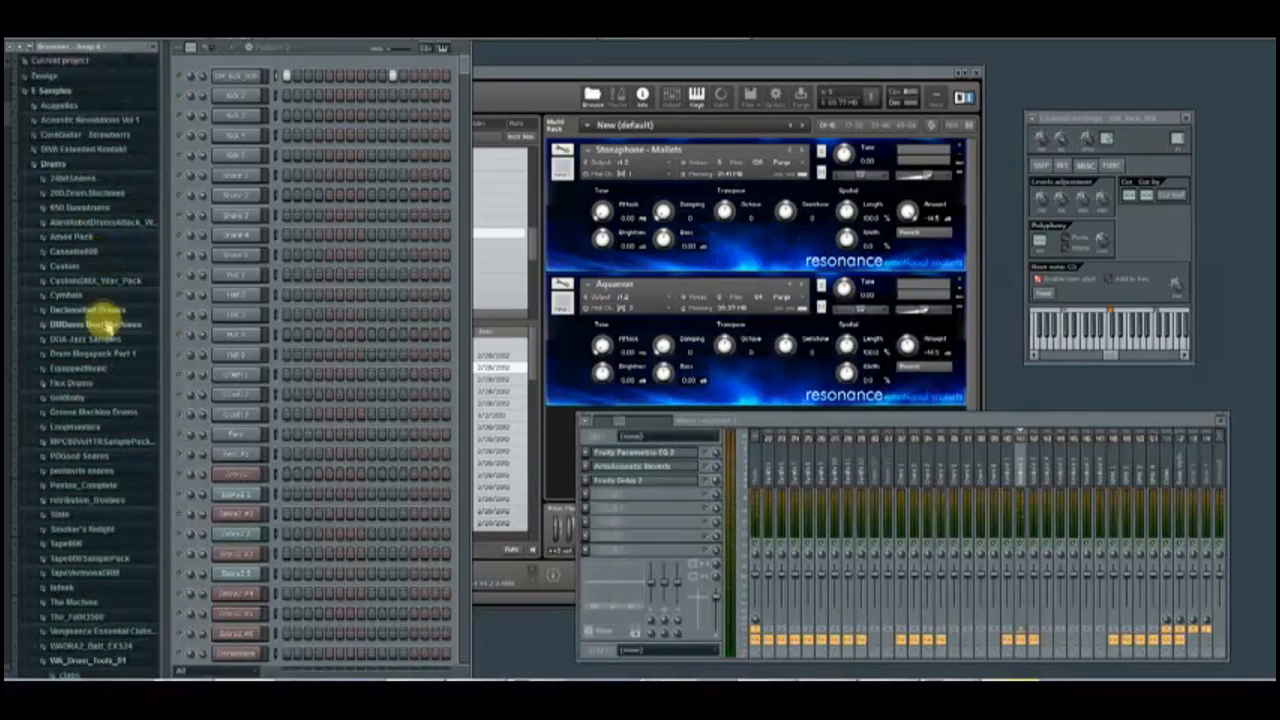
scroll(100, 272, "down", 3)
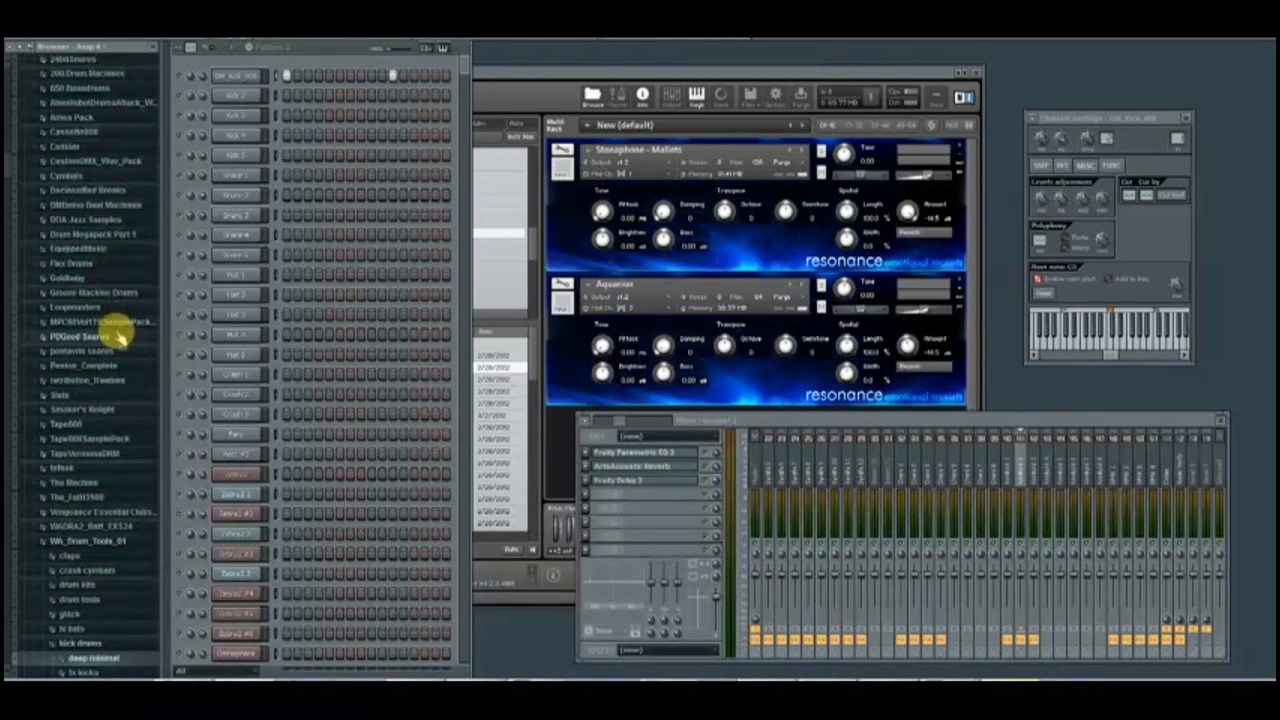
scroll(112, 487, "down", 4)
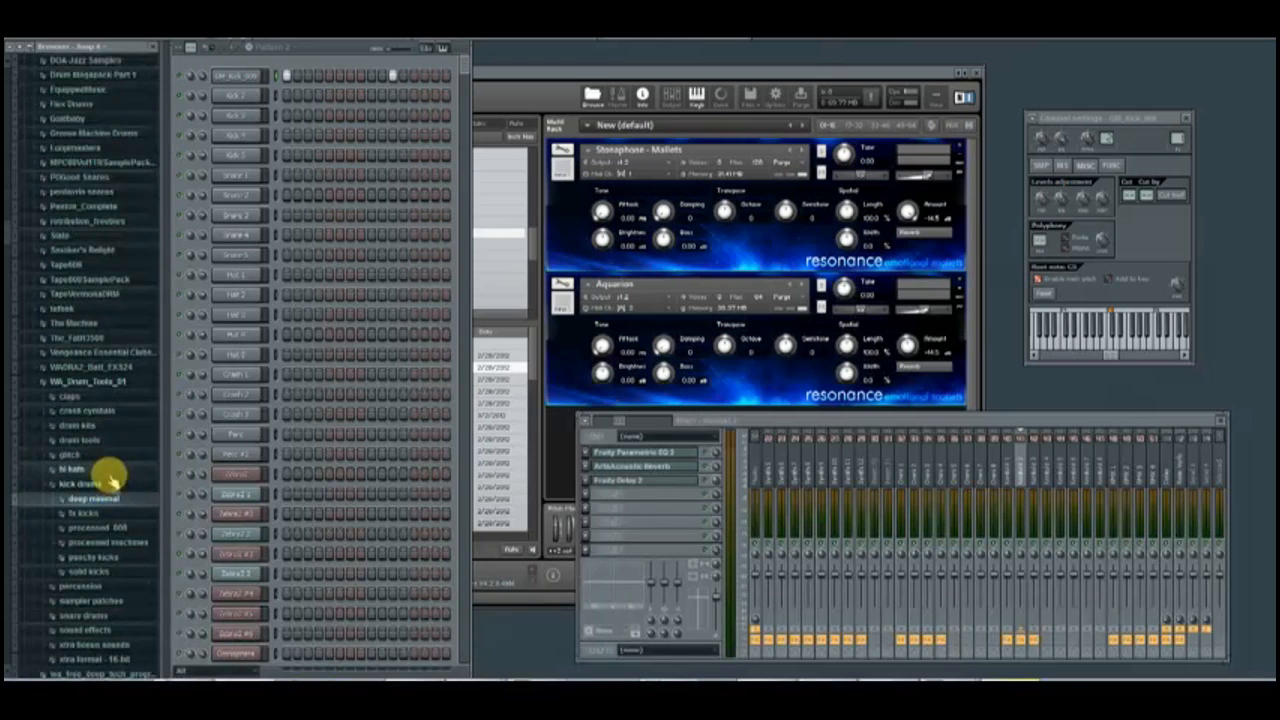
scroll(110, 478, "down", 3)
left_click(100, 494)
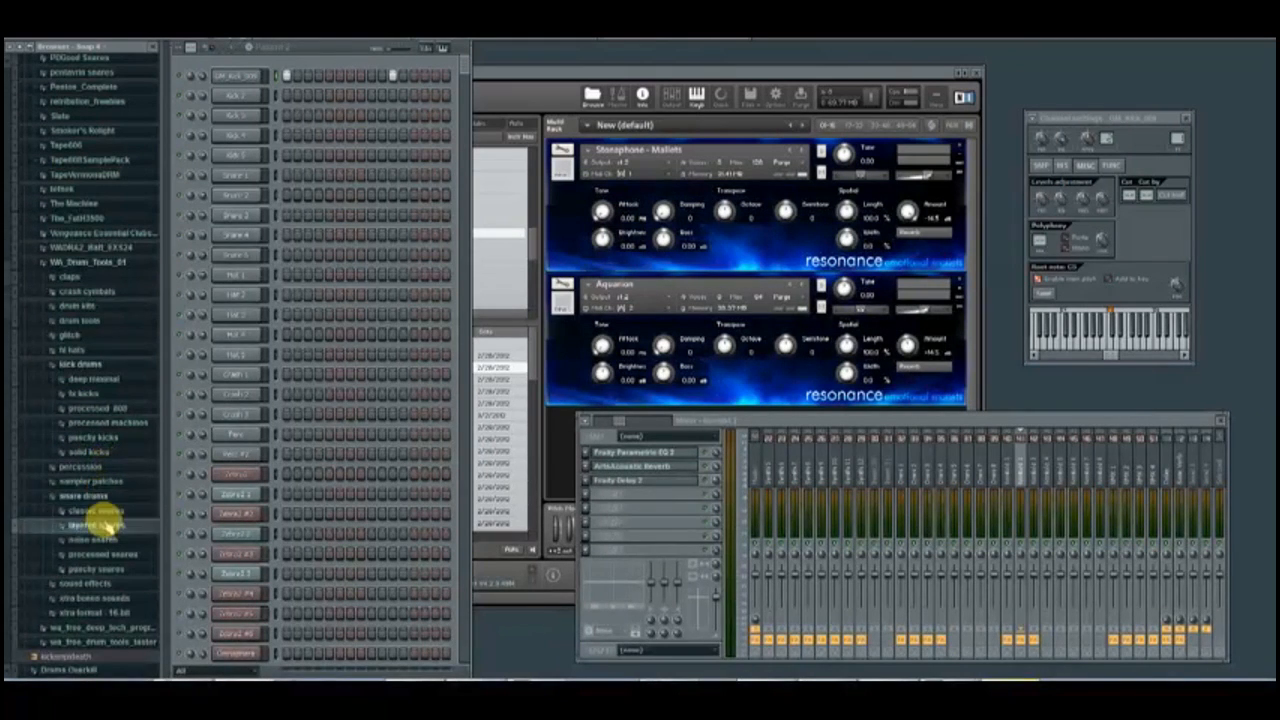
Load a dt01_noisesnare sample from the noise snares folder into the Snare 1 channel and place hits on steps 5 and 13.
left_click(100, 525)
scroll(106, 366, "down", 4)
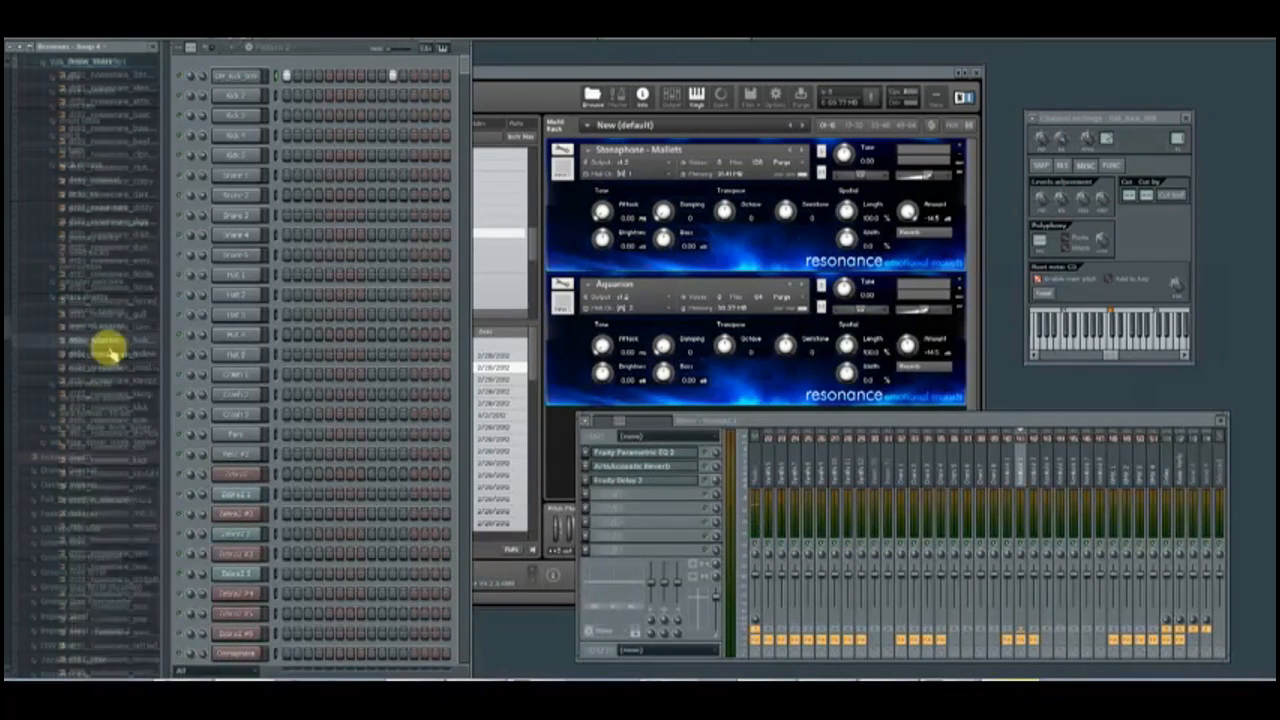
left_click_drag(100, 382, 240, 285)
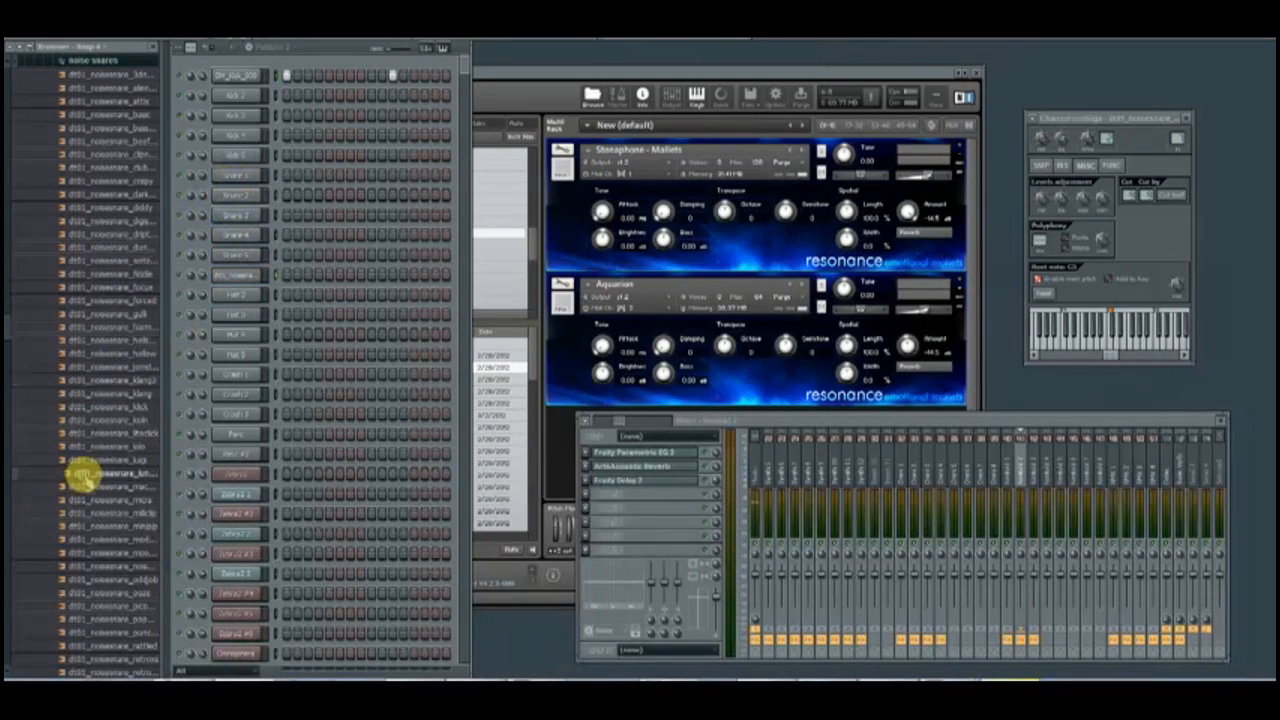
scroll(86, 470, "down", 3)
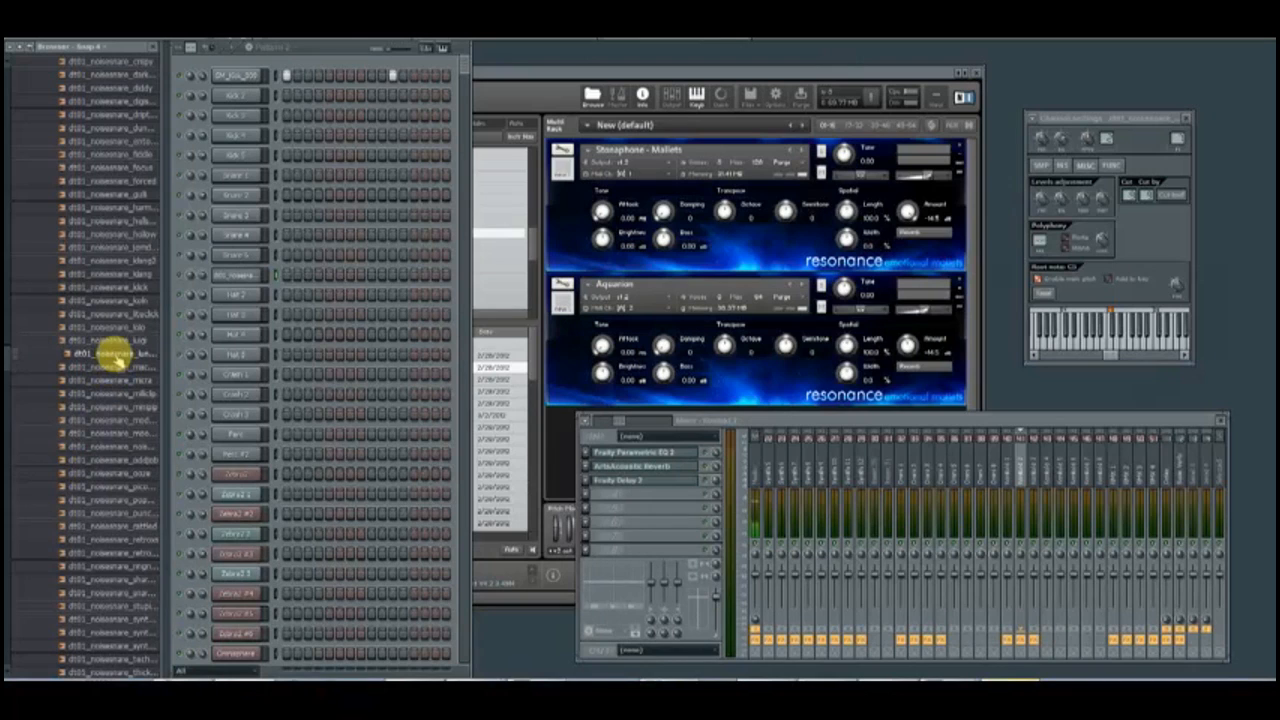
left_click_drag(113, 362, 215, 172)
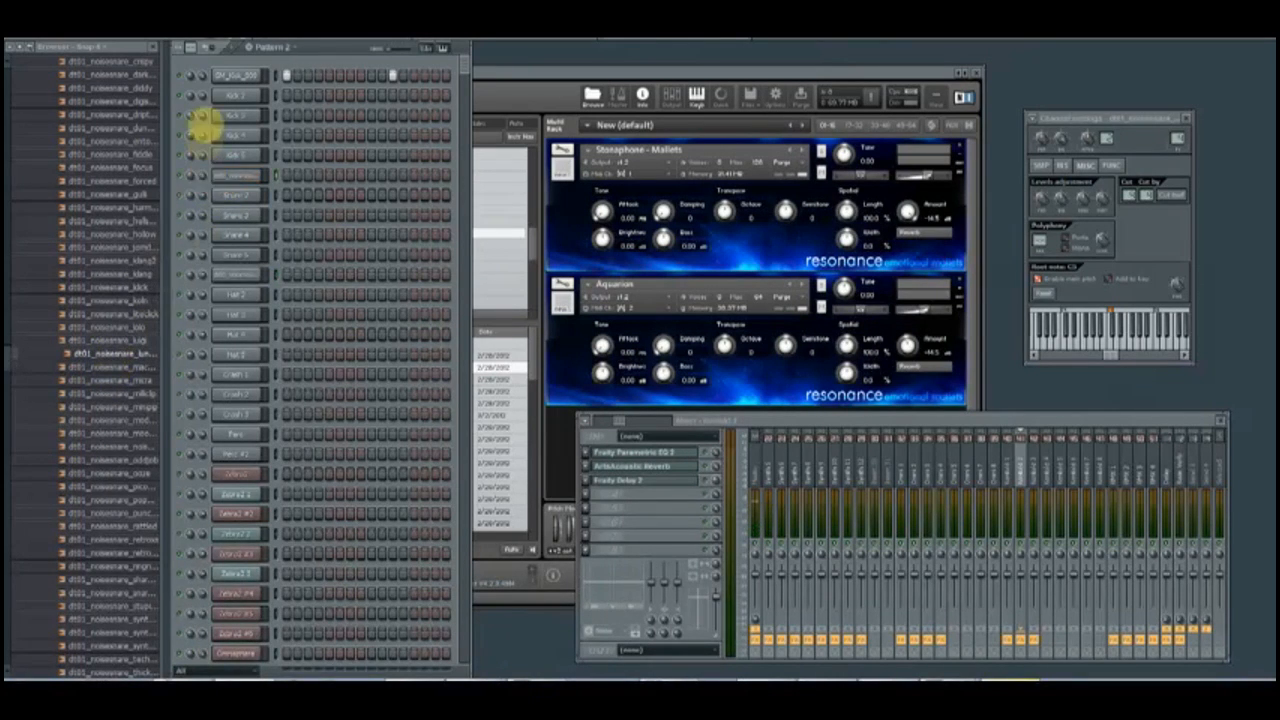
left_click(330, 177)
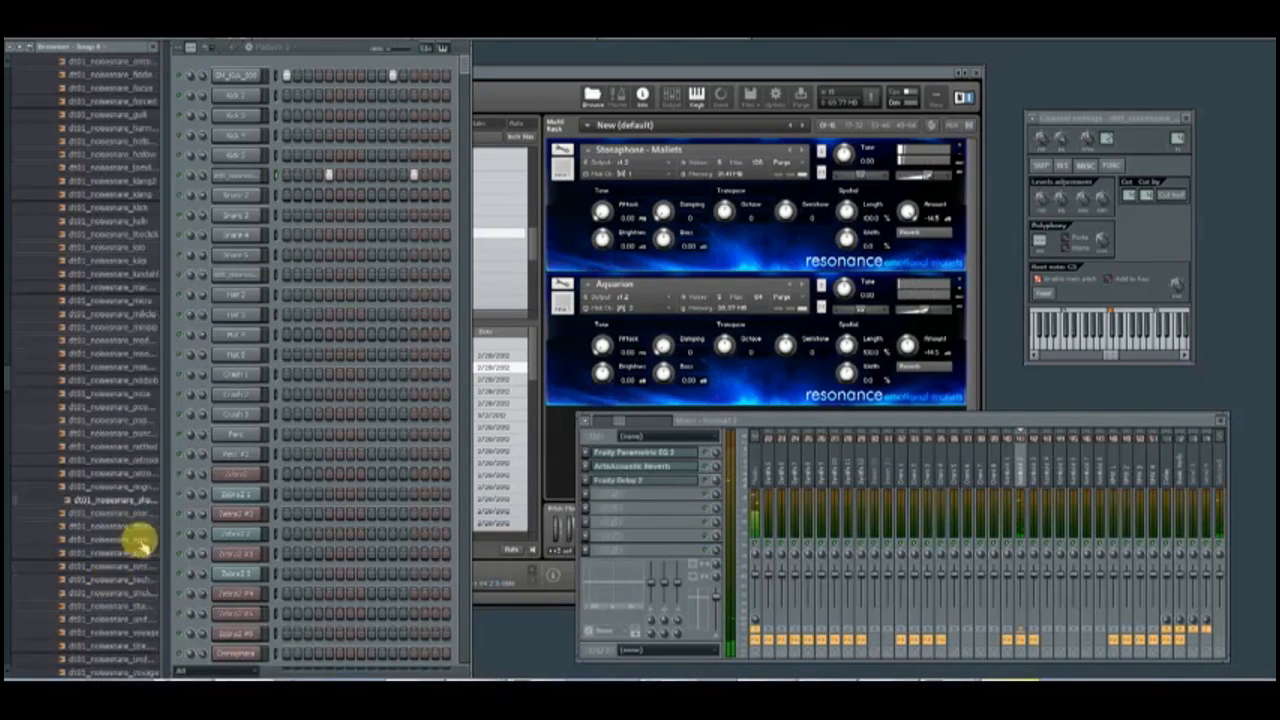
Load a closed hat sample from WA_Drum_Tools_01 into the Hat 2 channel and fill all 16 of its steps.
scroll(122, 480, "down", 5)
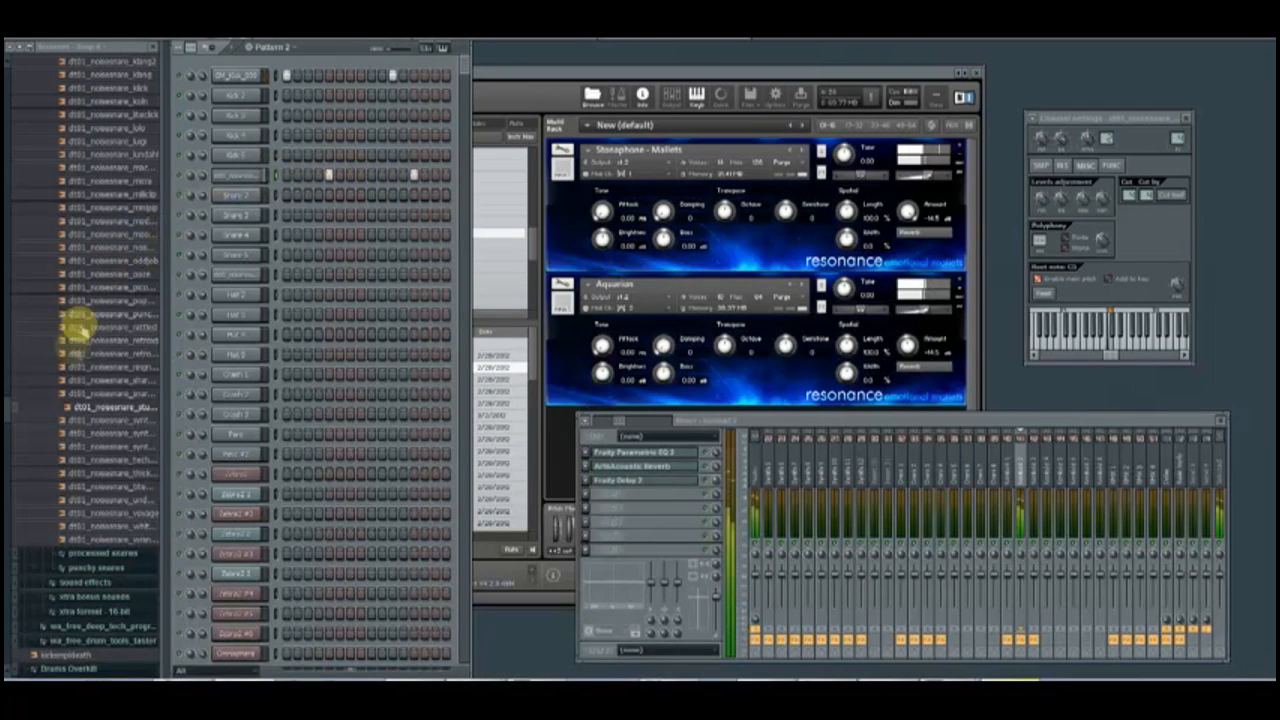
left_click_drag(14, 408, 12, 258)
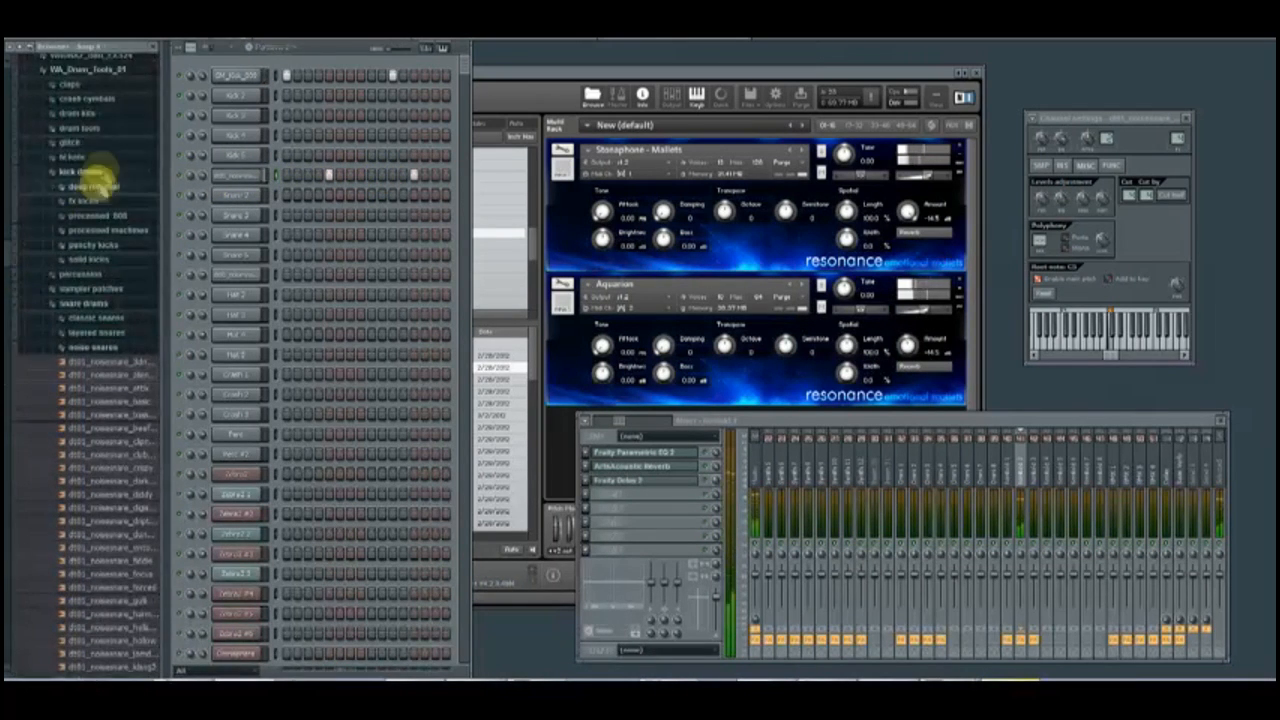
left_click(101, 167)
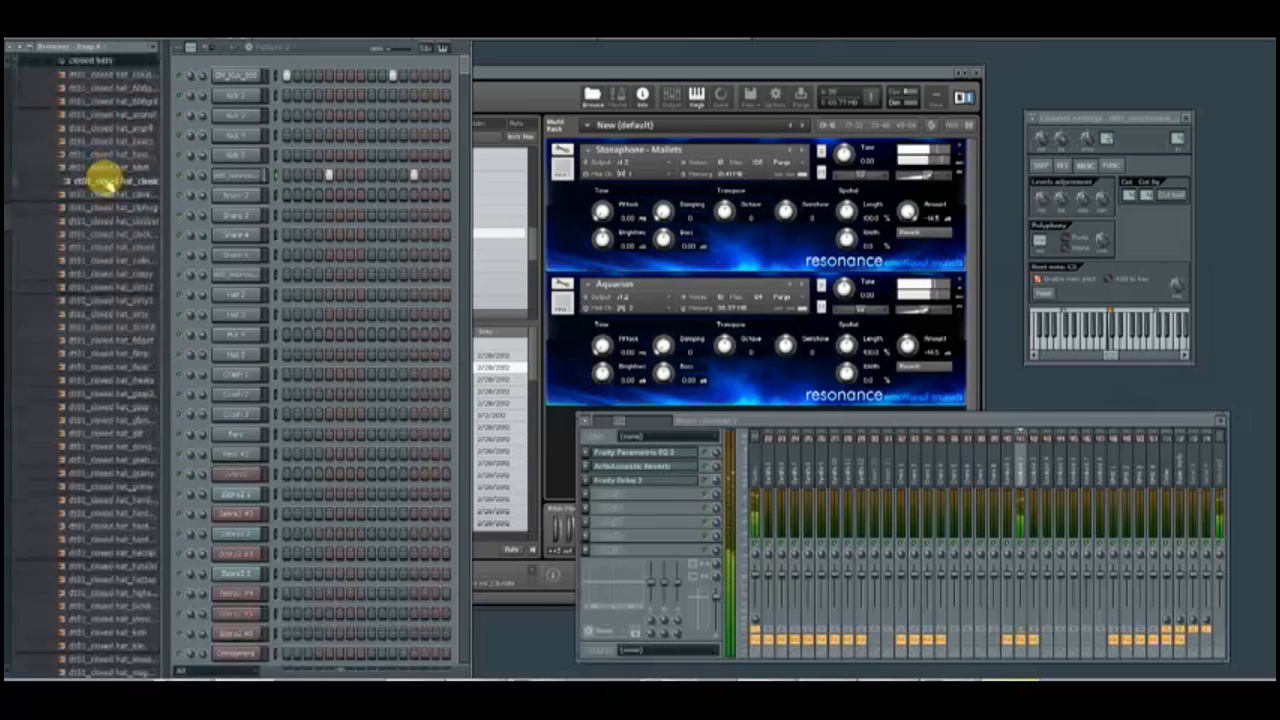
left_click_drag(113, 113, 676, 283)
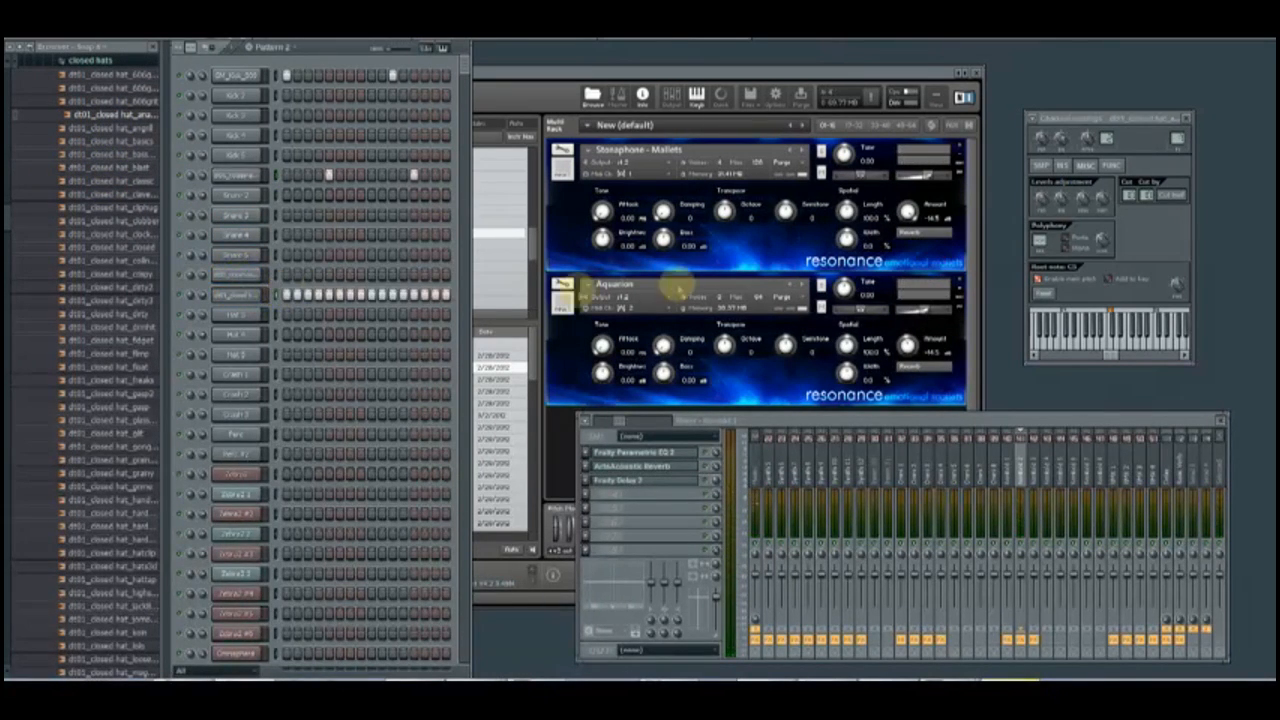
Open the closed hat channel in the piano roll and shape its note velocities into a dip across the bar.
right_click(238, 298)
left_click(288, 297)
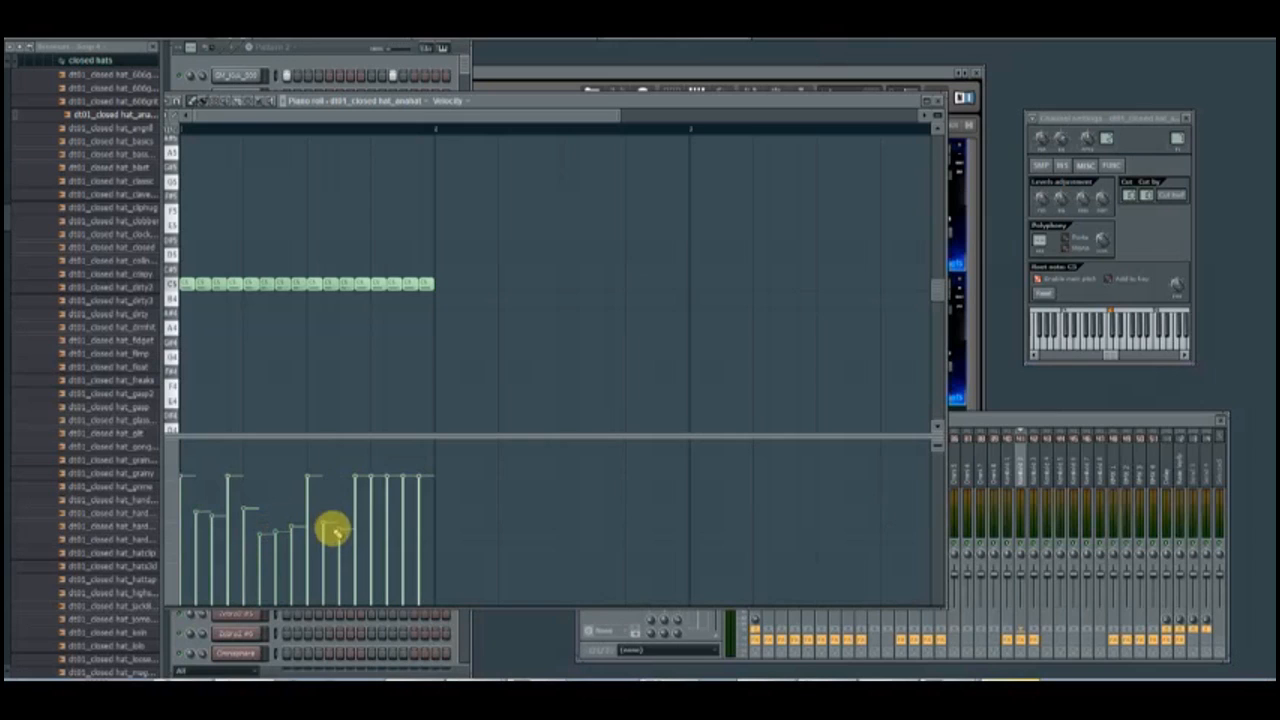
key("space")
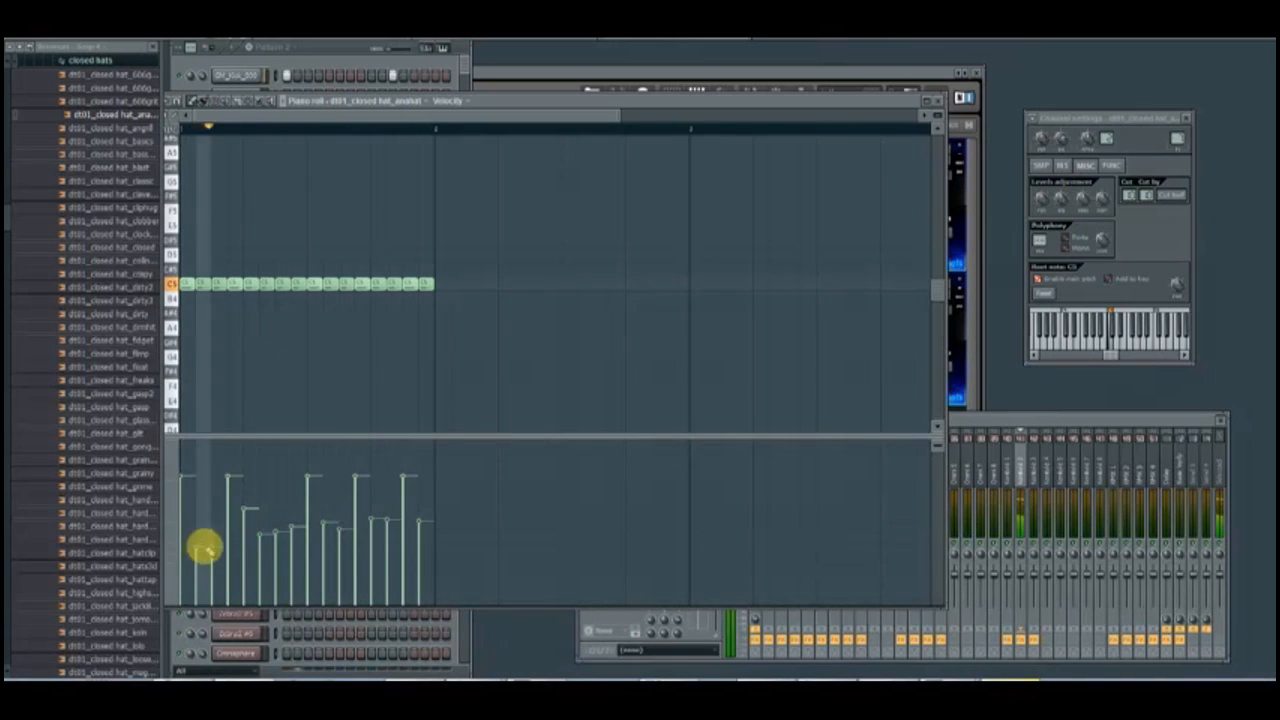
mouse_move(194, 500)
left_mouse_down()
mouse_move(440, 566)
mouse_move(357, 537)
mouse_move(318, 541)
mouse_move(391, 491)
mouse_move(443, 482)
left_mouse_up()
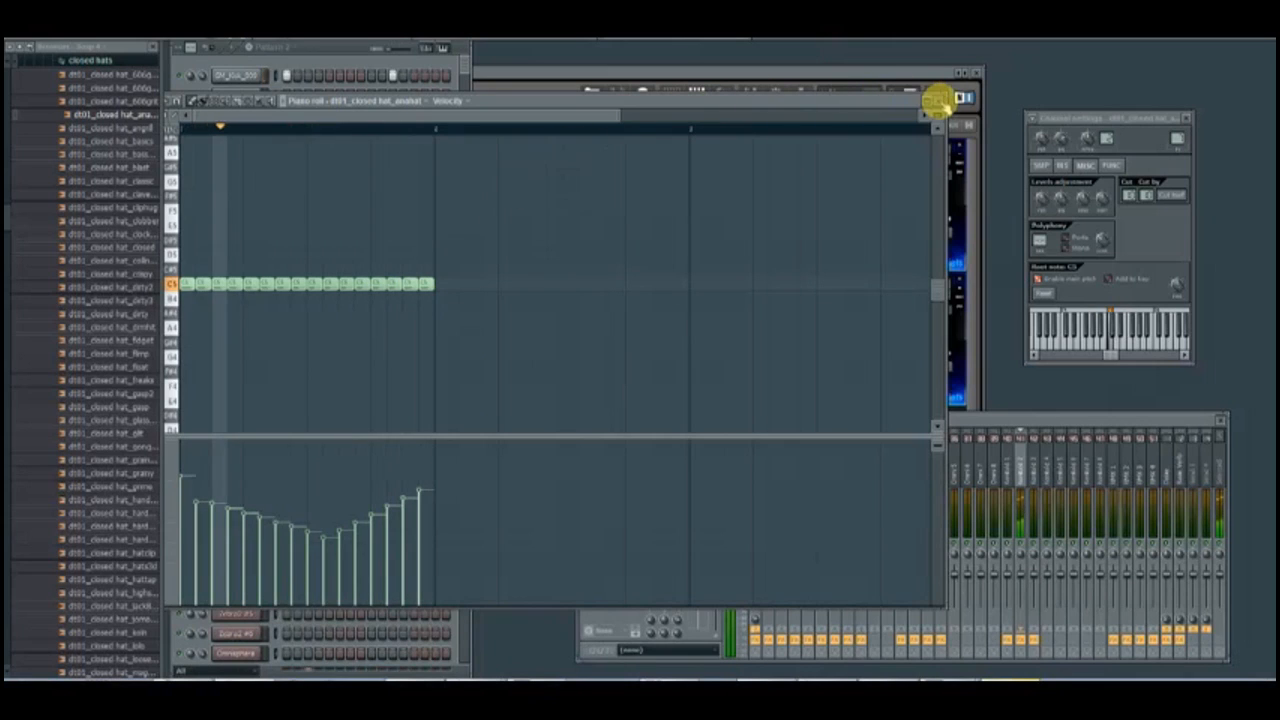
Lower the velocity of roughly every other closed hat note for an uneven groove, and close the piano roll.
left_click(200, 552)
left_click_drag(200, 551, 200, 556)
left_click(231, 552)
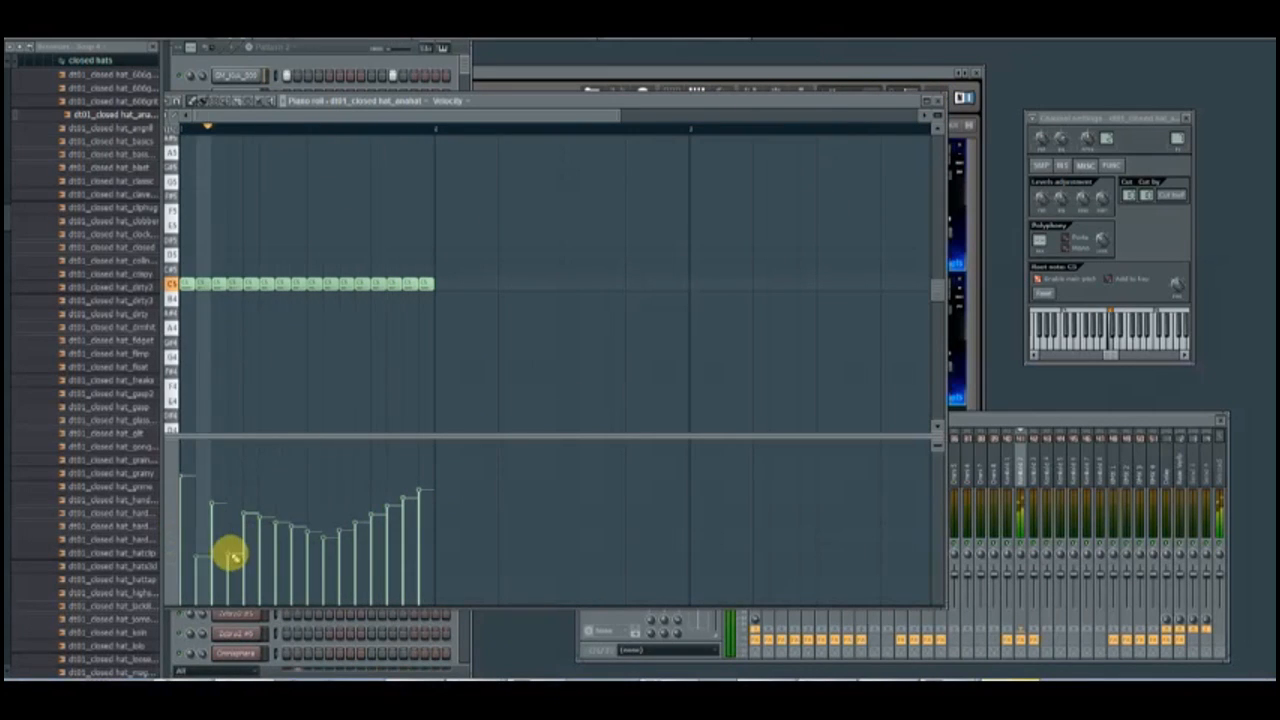
left_click(253, 550)
left_click(341, 552)
left_click(370, 553)
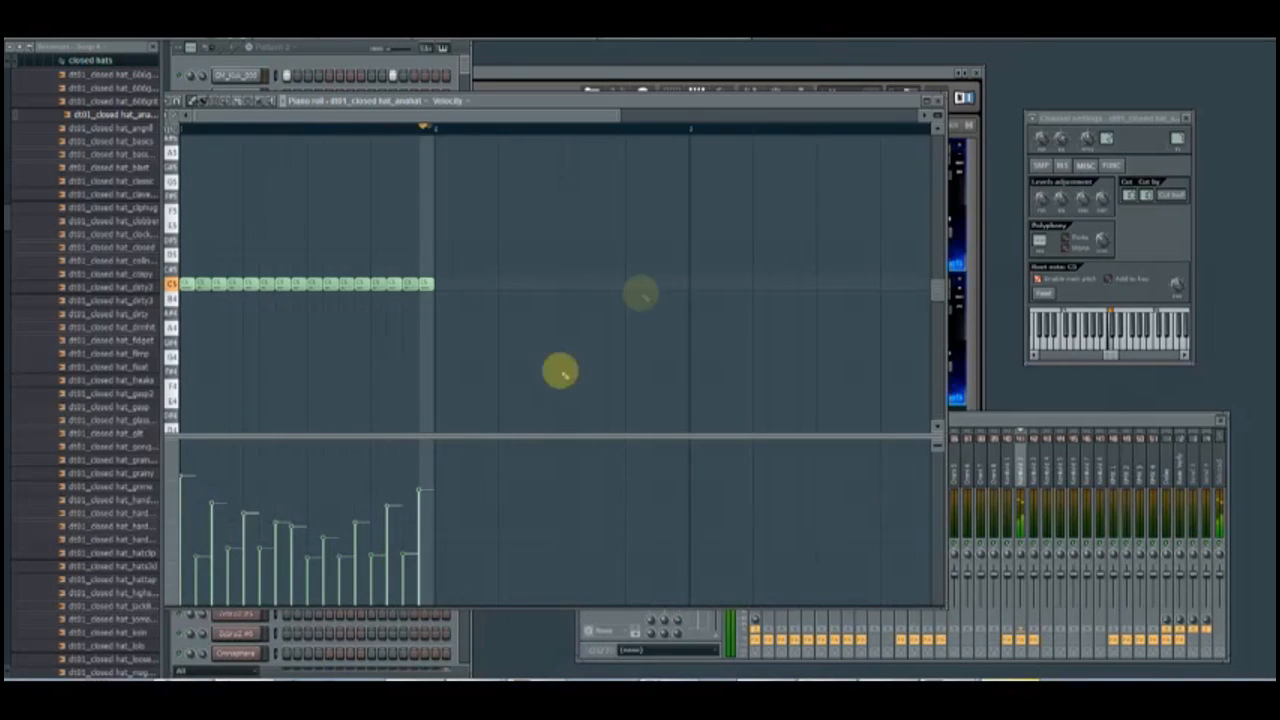
left_click(935, 103)
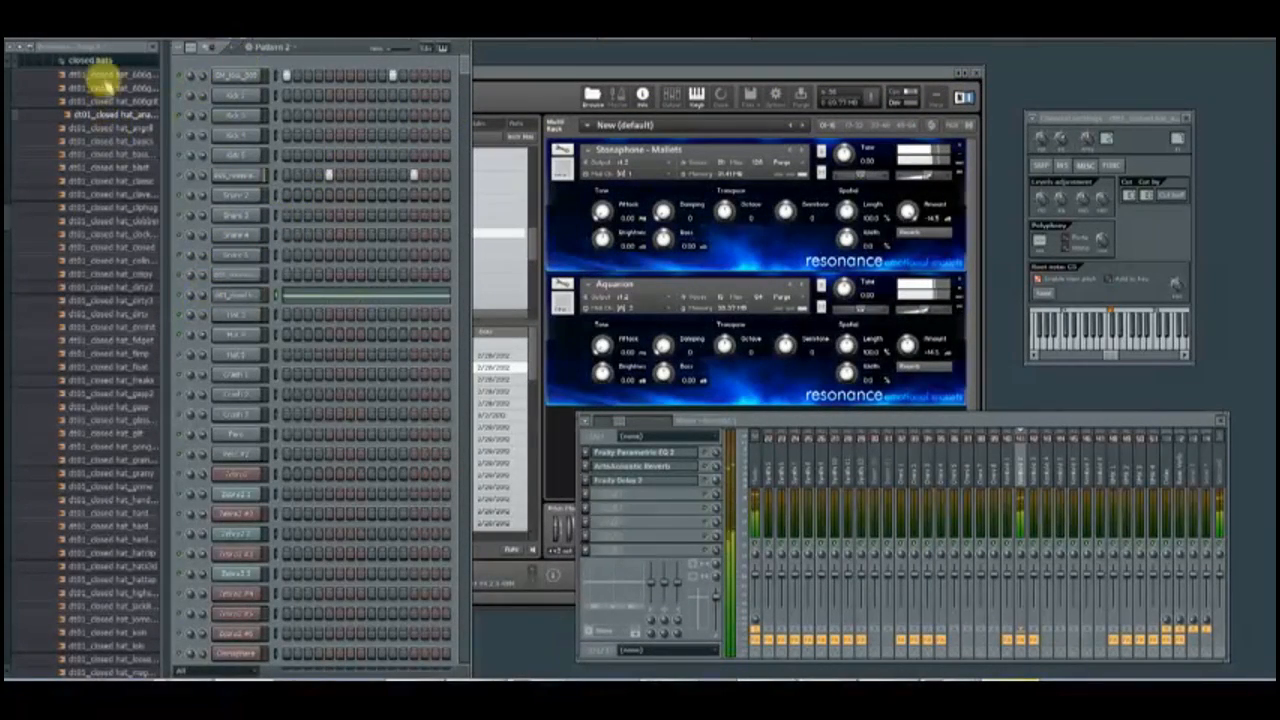
Collapse the closed hats folder, look into the punchy kicks for another kick, and collapse the snare drums folder.
left_click(98, 62)
scroll(100, 66, "up", 5)
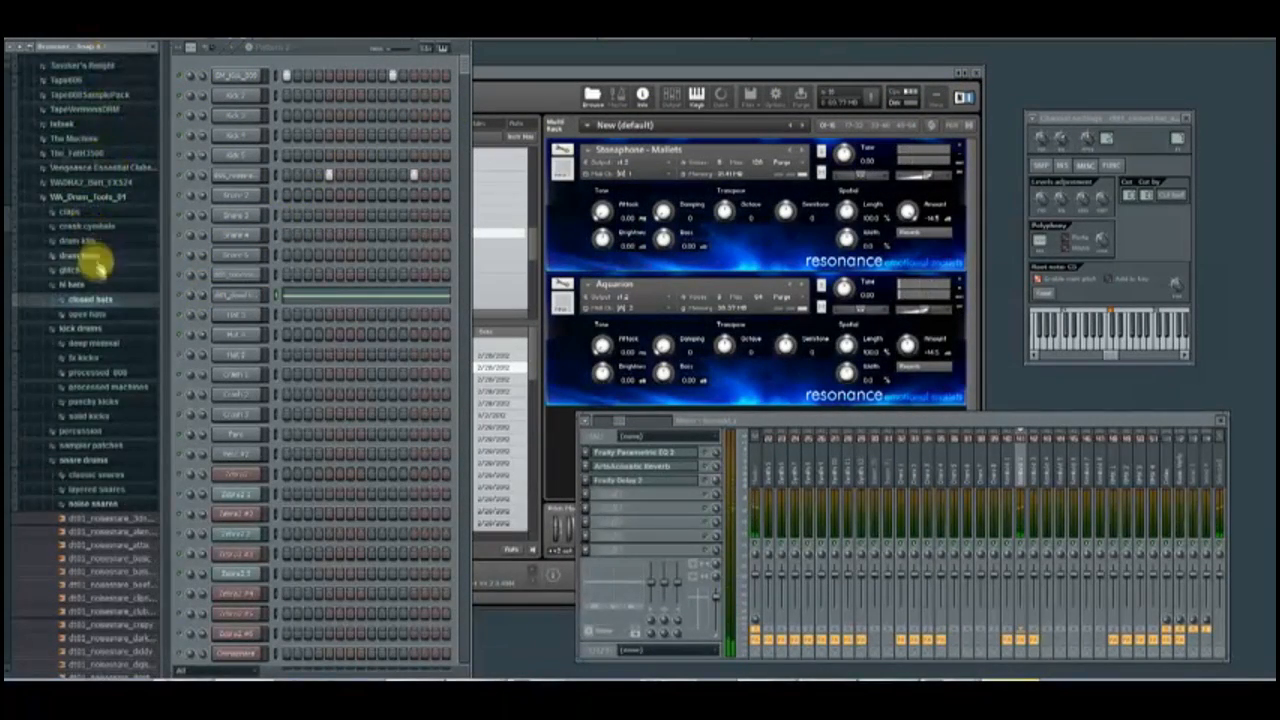
left_click(82, 404)
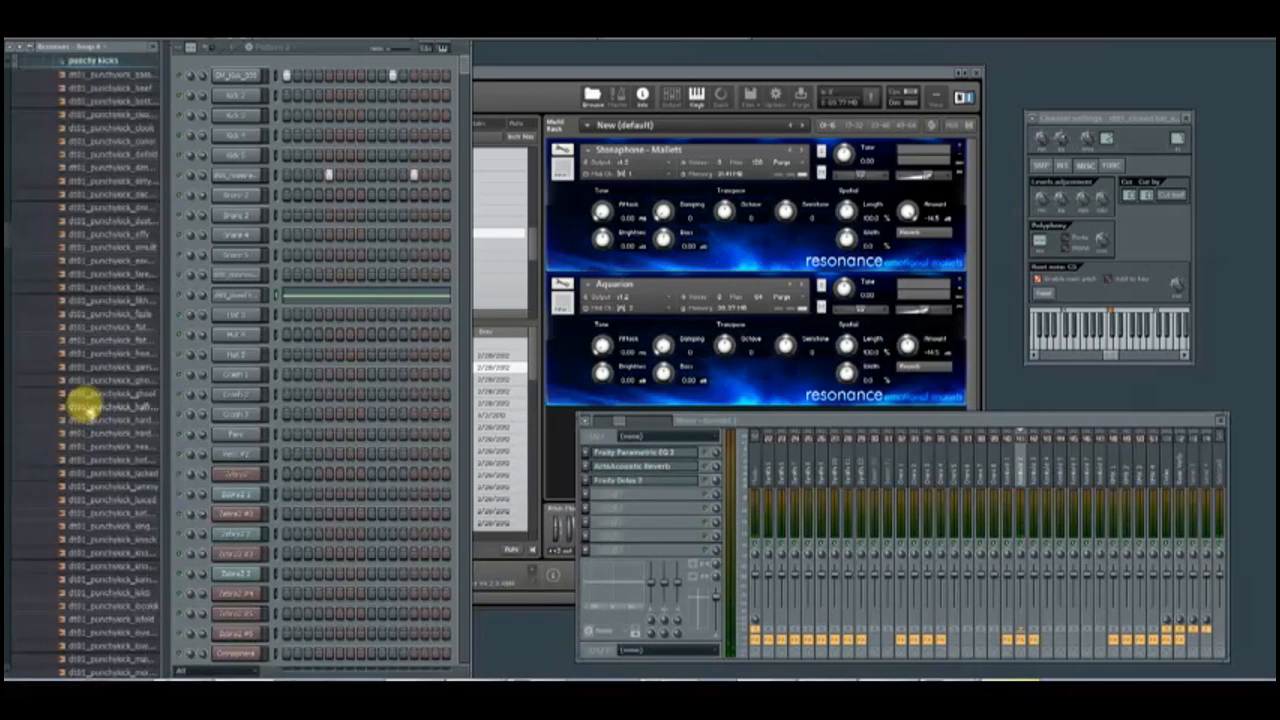
left_click(105, 60)
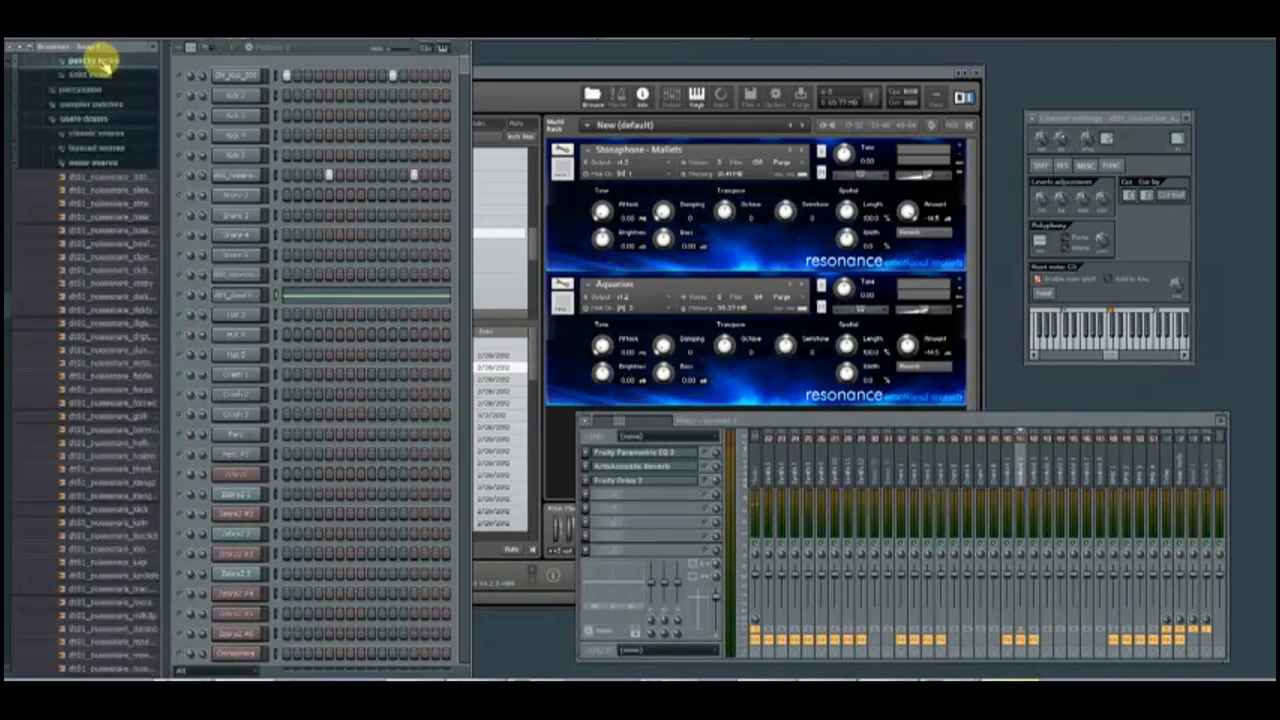
left_click(82, 118)
scroll(115, 170, "up", 5)
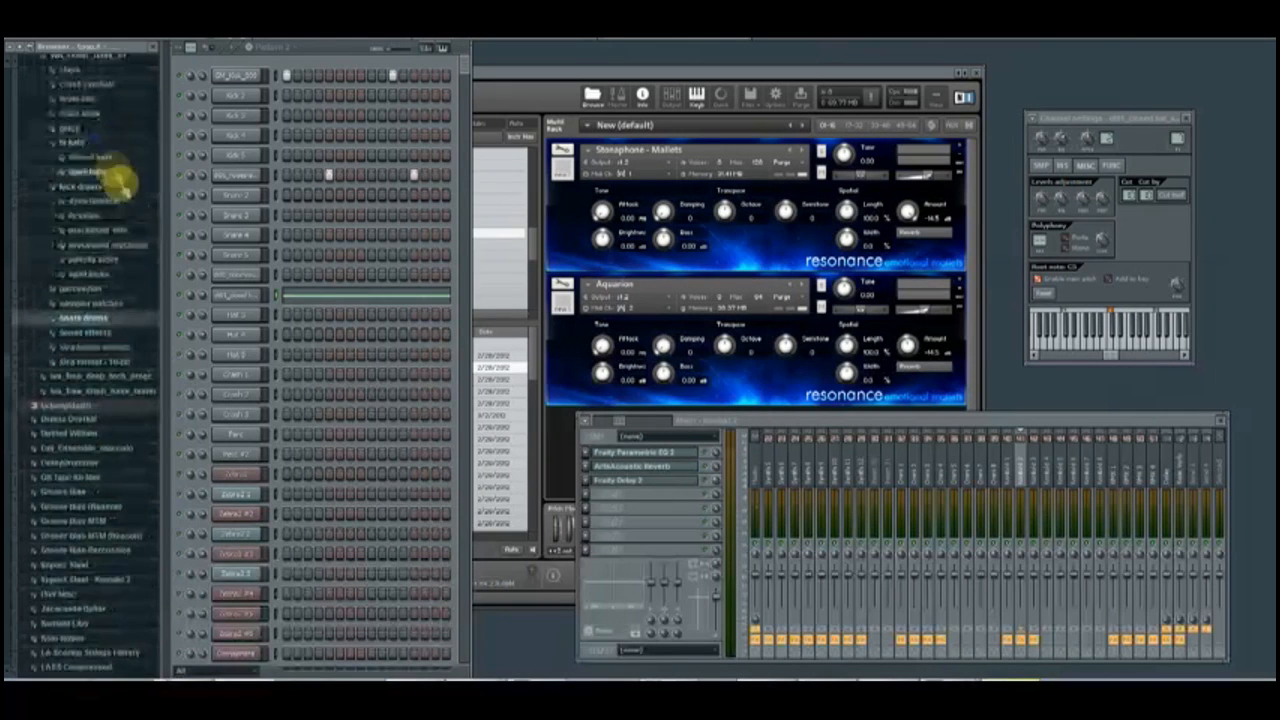
Try a dt01_solidkick sample from the solid kicks folder on the first kick channel.
left_click(105, 258)
left_click(95, 62)
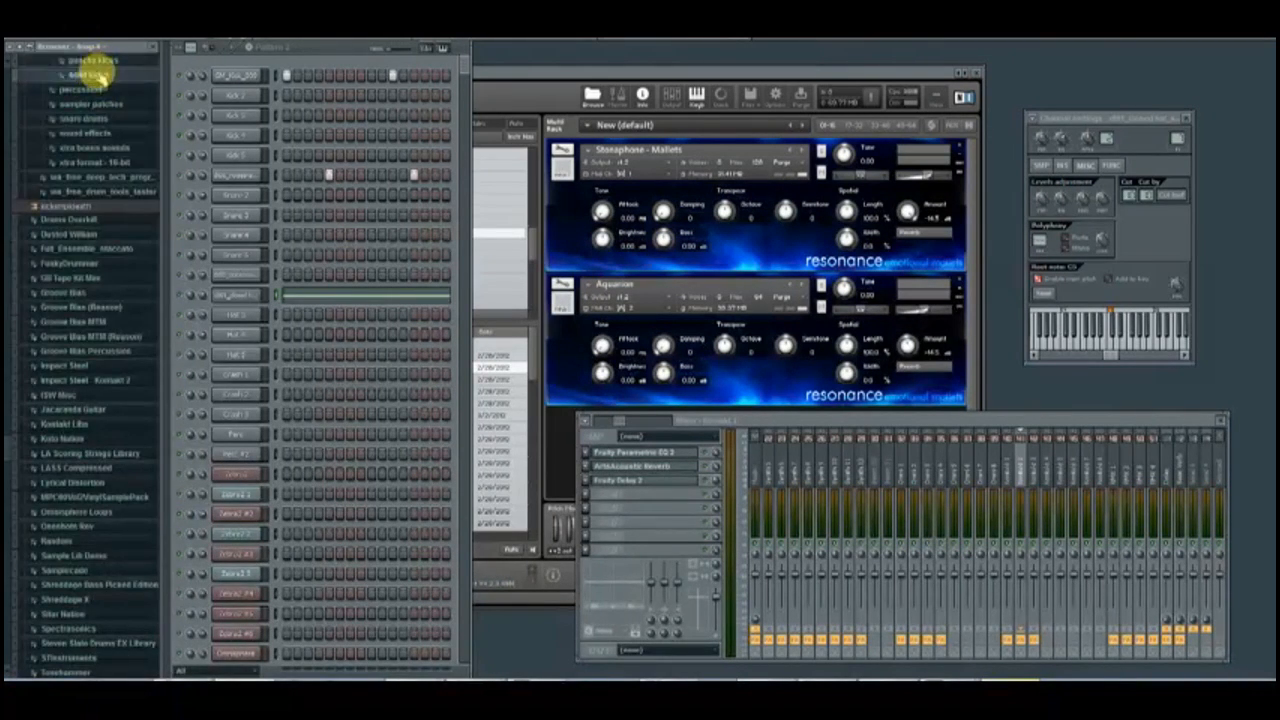
left_click(100, 75)
left_click_drag(112, 118, 194, 46)
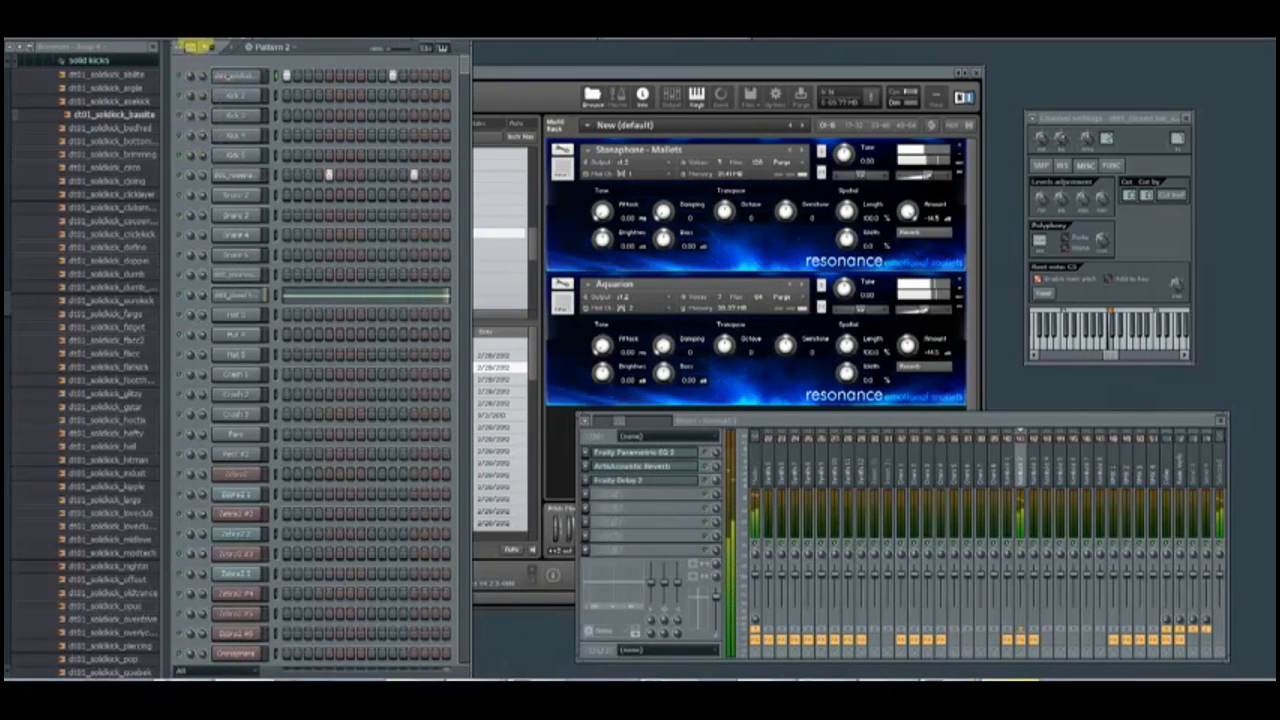
Collapse WA_Drum_Tools_01 and open the Kicks folder of the MPC vinyl sample pack.
left_click_drag(7, 301, 11, 86)
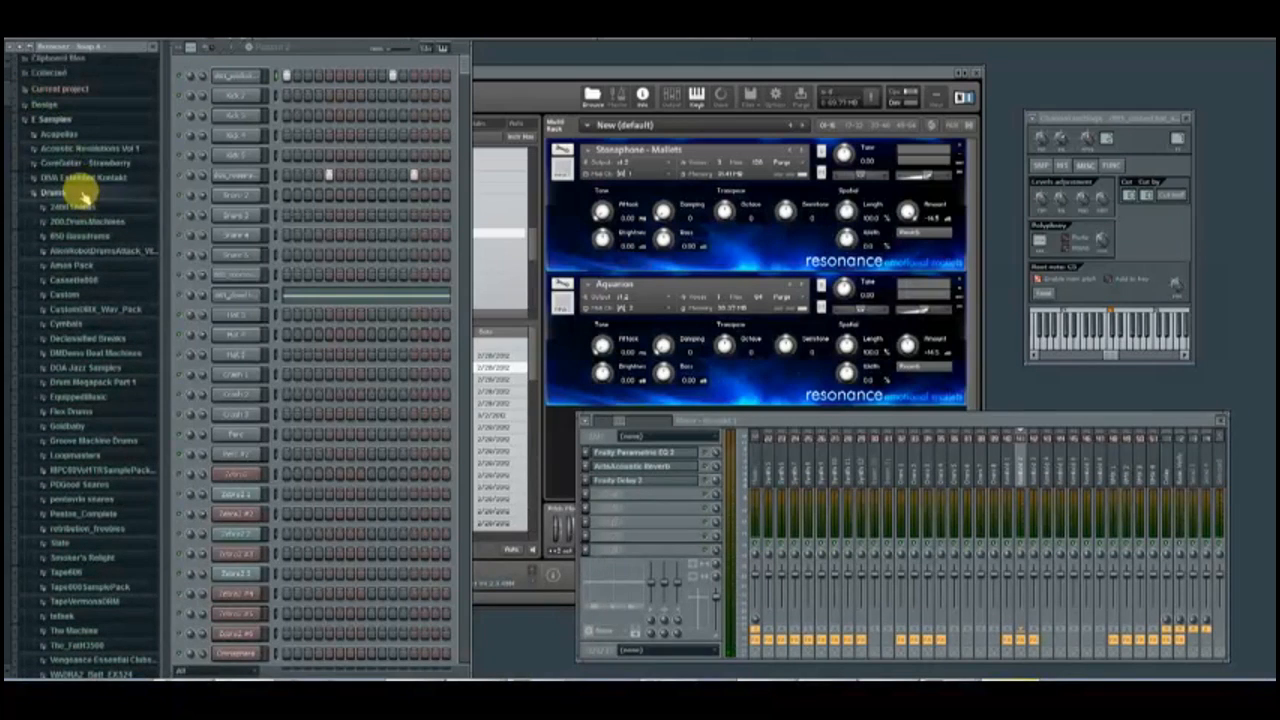
scroll(86, 230, "down", 3)
left_click(107, 572)
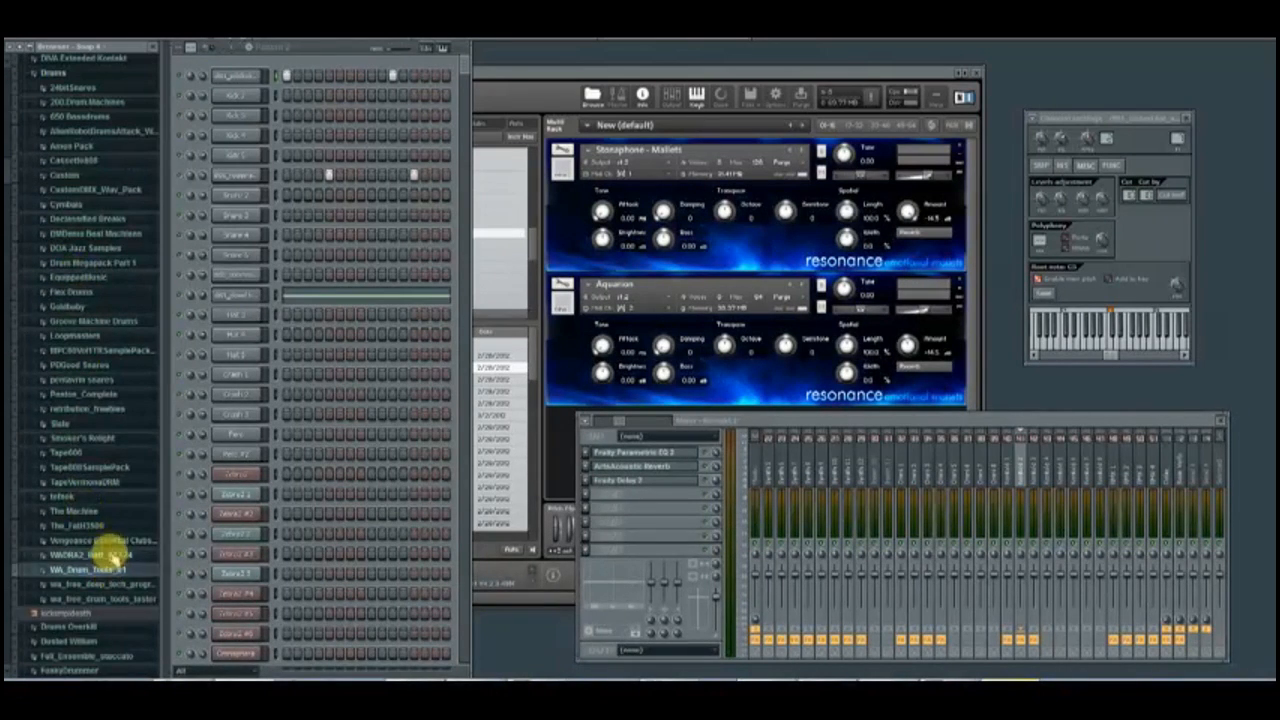
scroll(85, 460, "down", 7)
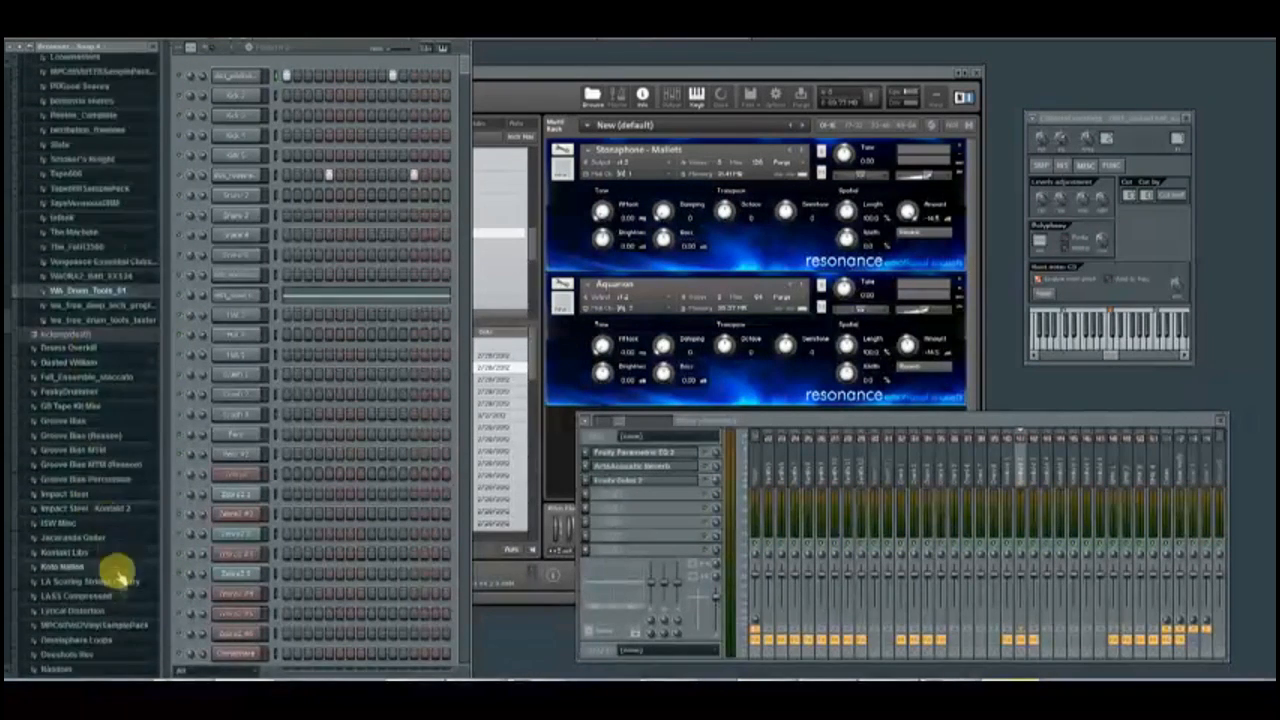
left_click(121, 626)
left_click(89, 572)
Audition several 70s kicks and load Kk_70s_7_MPC60V into the first kick channel.
left_click(84, 539)
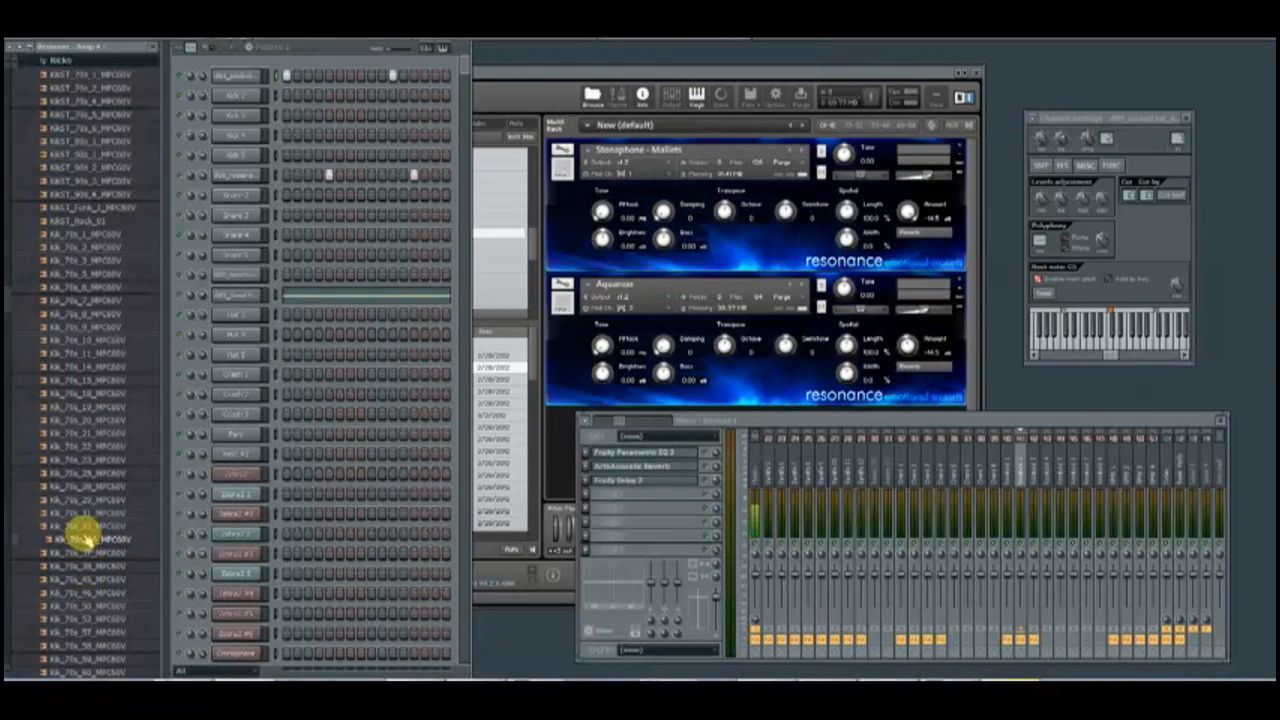
left_click(80, 425)
left_click(97, 300)
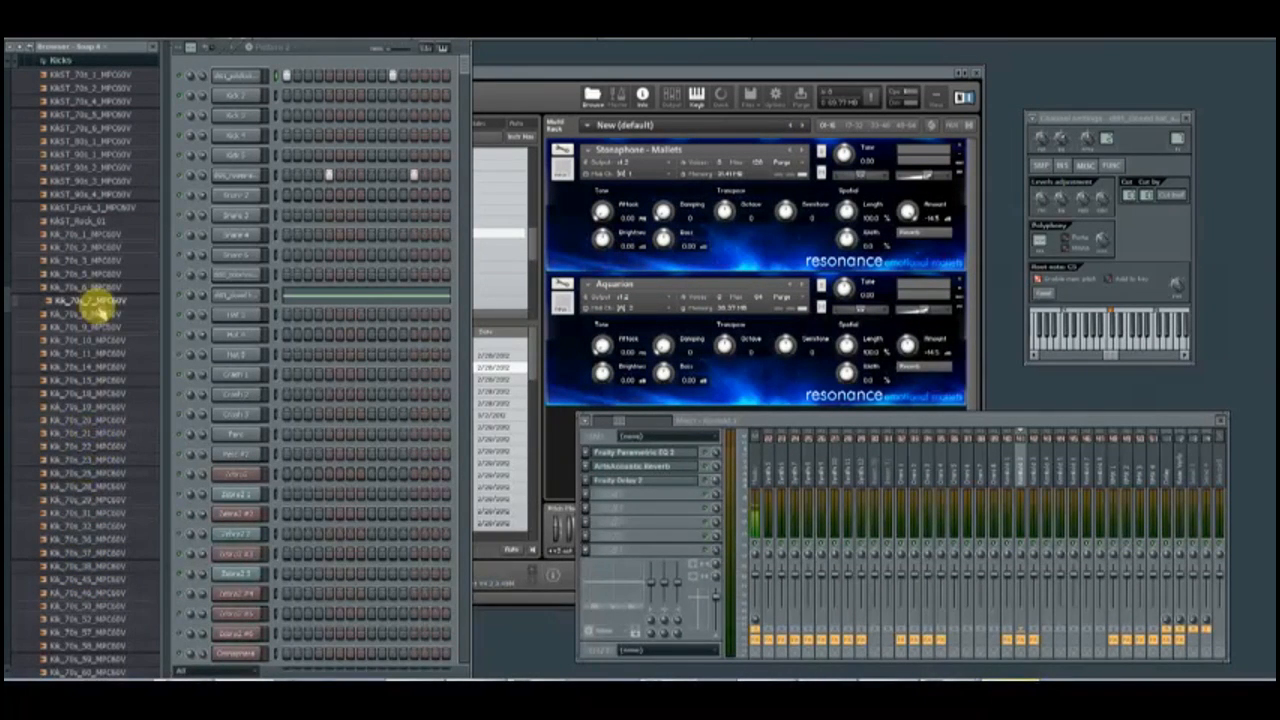
left_click_drag(97, 288, 205, 78)
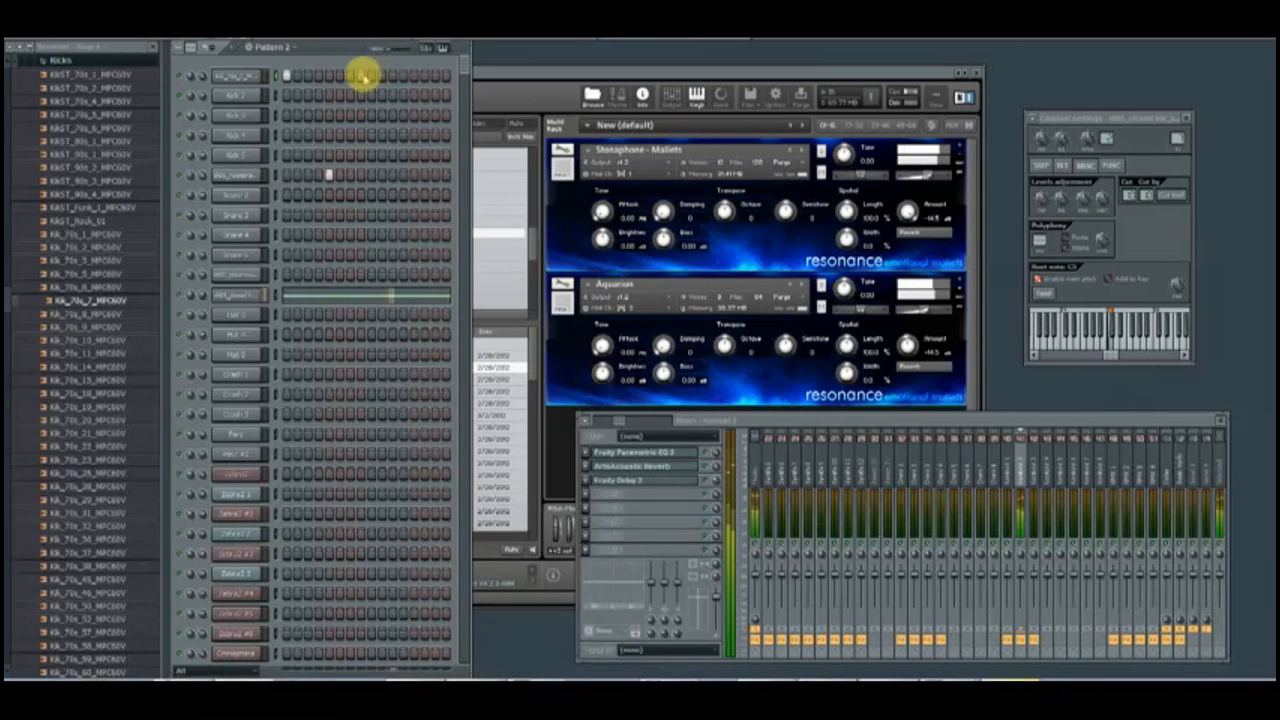
Rearrange Pattern 2 with kicks on steps 1 and 7 and snares on steps 5 and 15, and check the playlist.
left_click(350, 76)
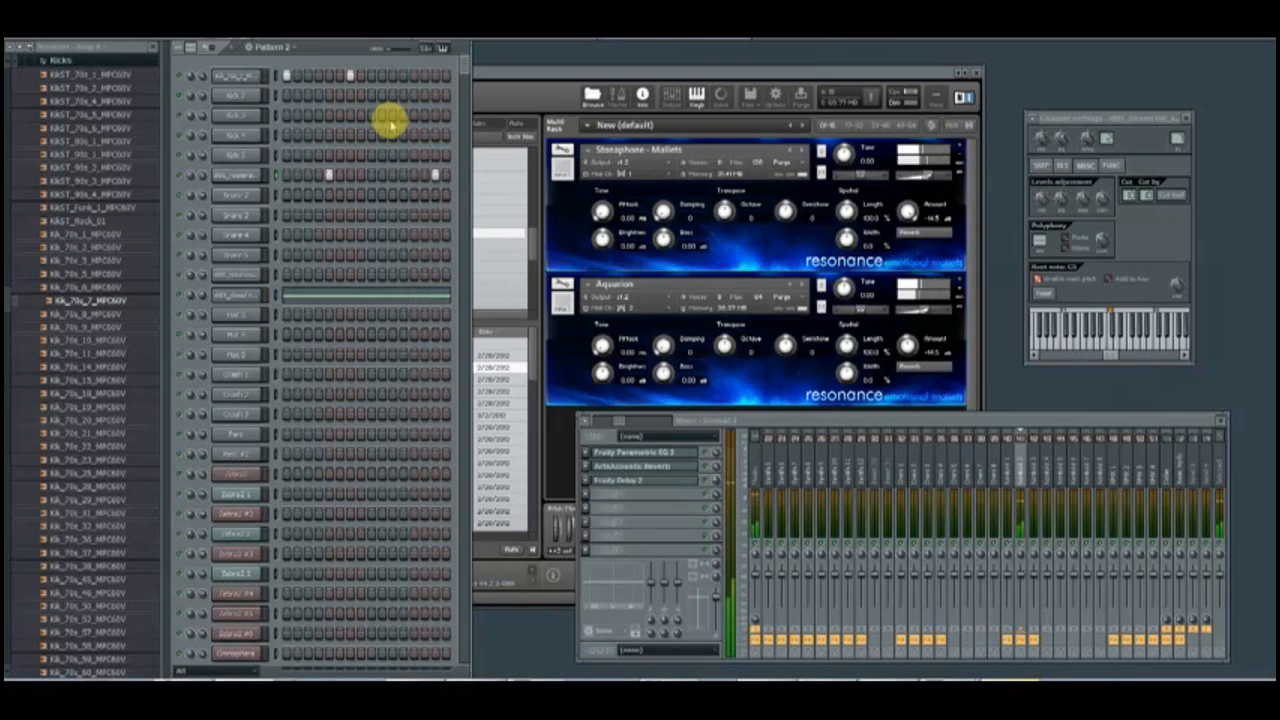
key("F5")
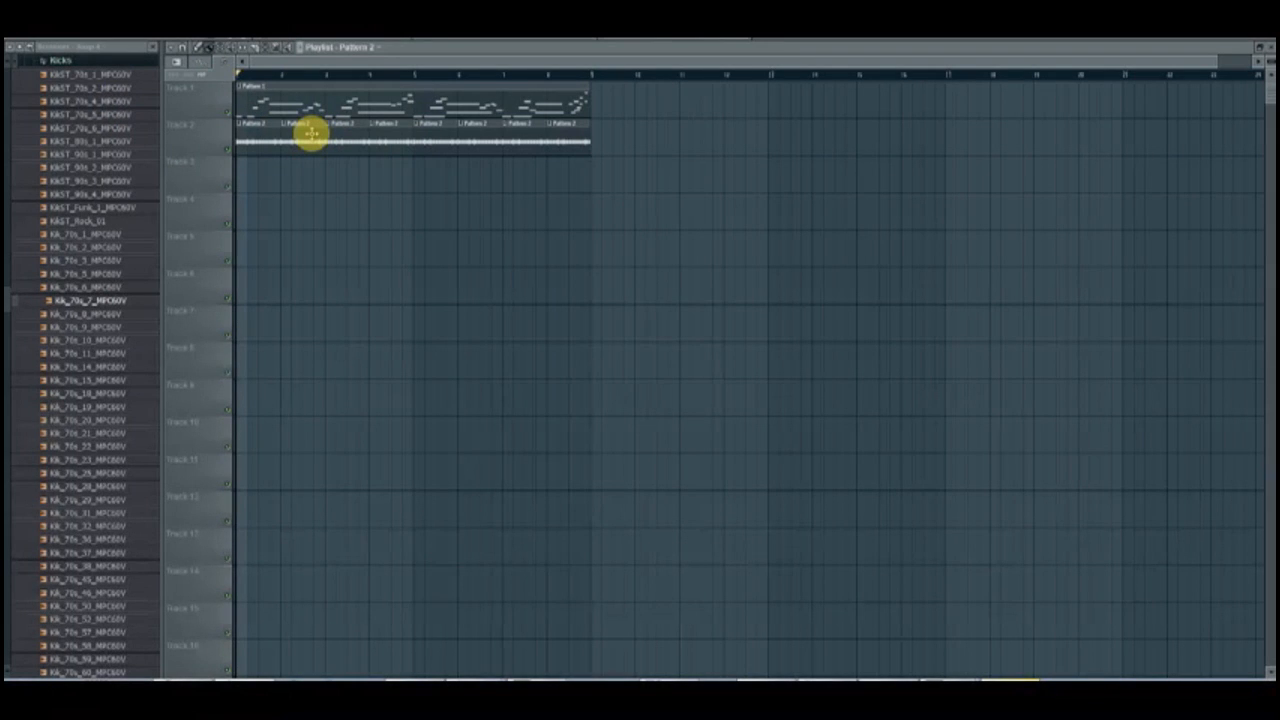
key("F5")
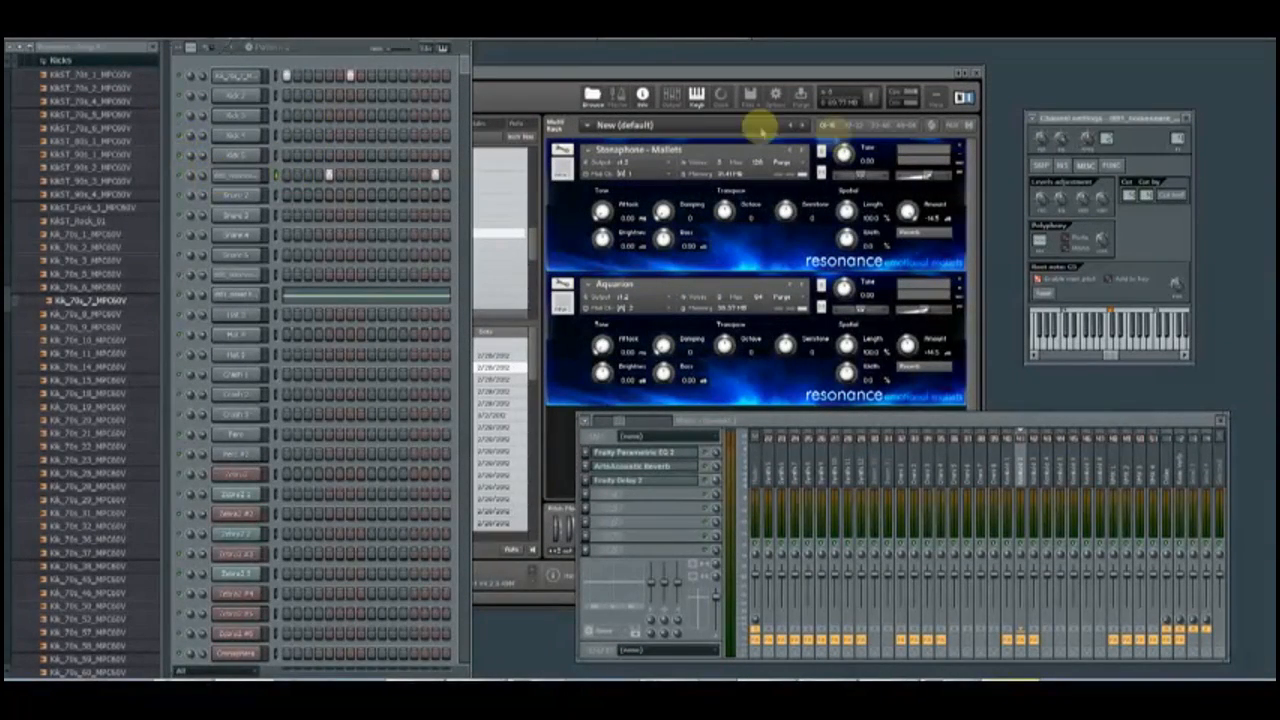
Insert Fruity Reeverb 2 in the fourth effect slot of the Snare 2 mixer track and play the pattern.
left_click(773, 468)
left_click(776, 468)
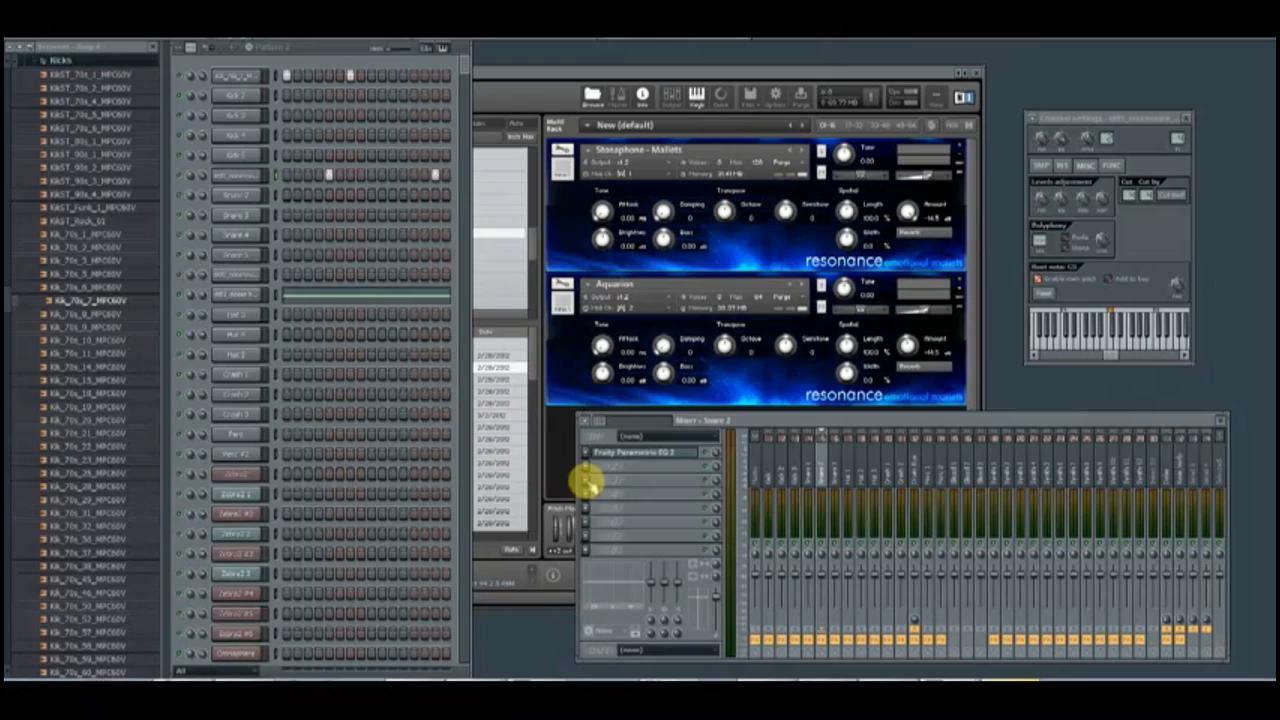
left_click(590, 493)
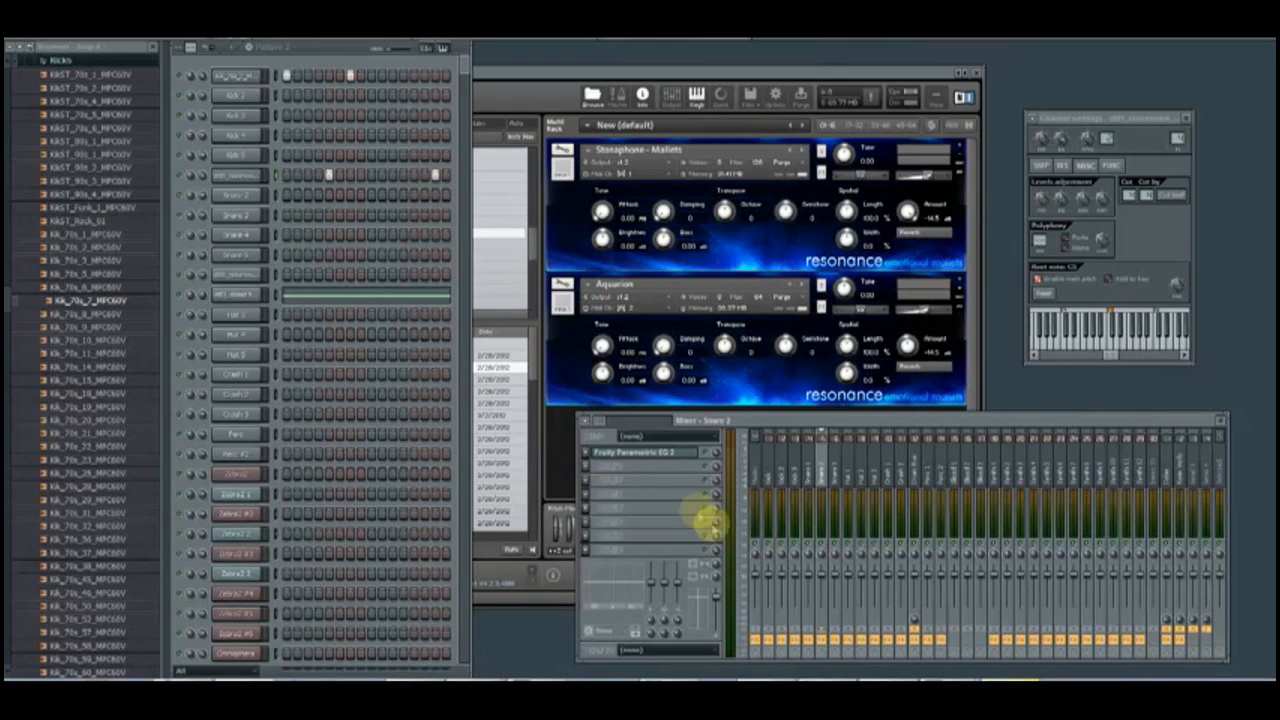
left_click(742, 601)
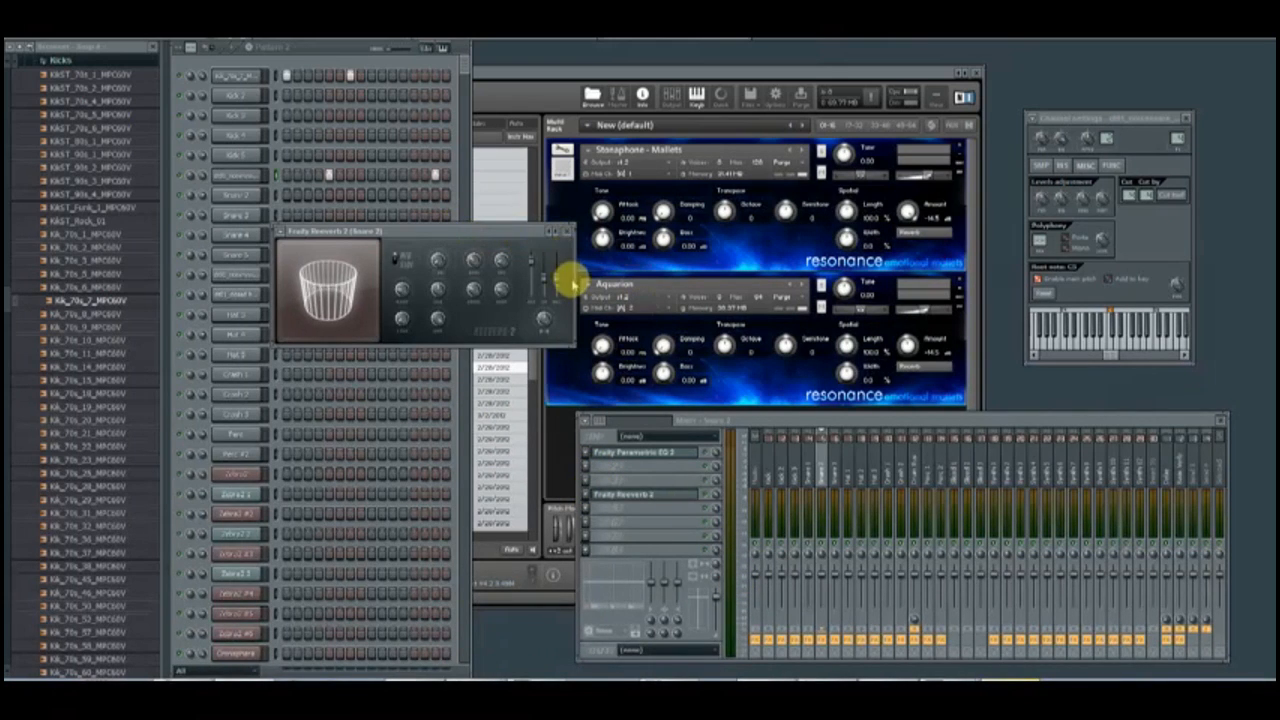
key("space")
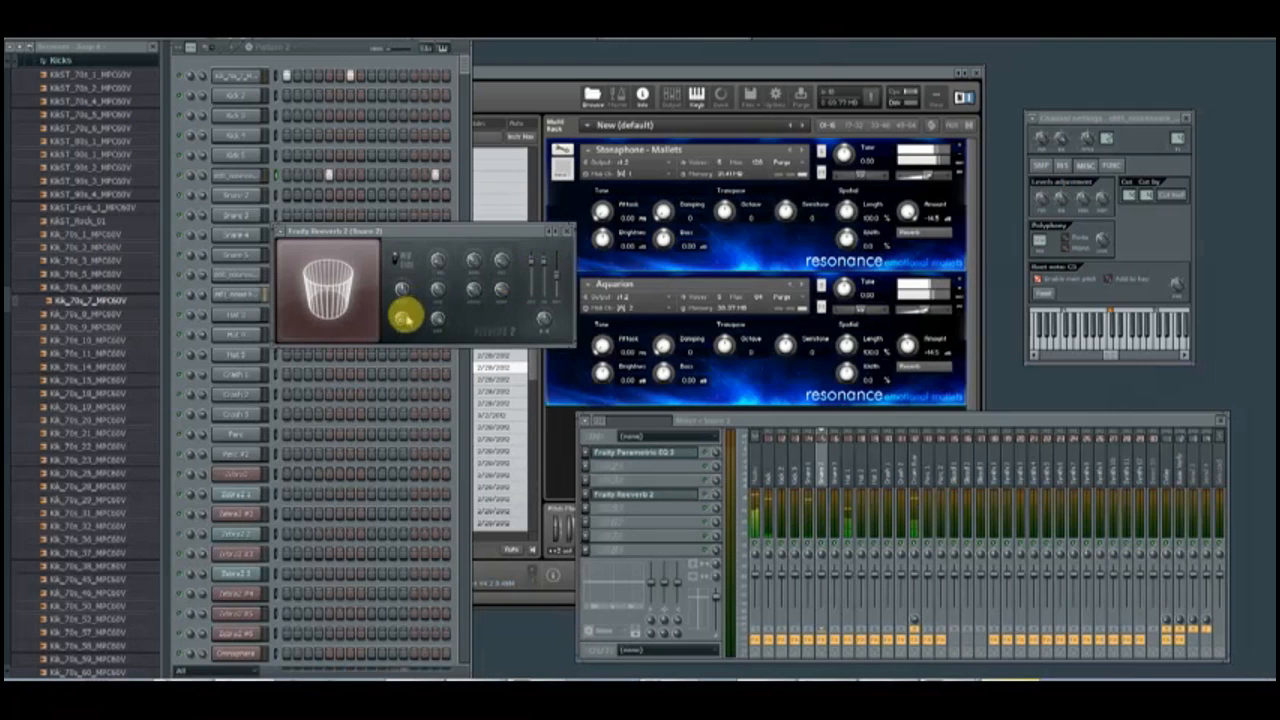
Close the Snare 2 reverb window and insert Fruity Reeverb 2 in the fifth effect slot of the Snare 1 mixer track.
left_click(808, 470)
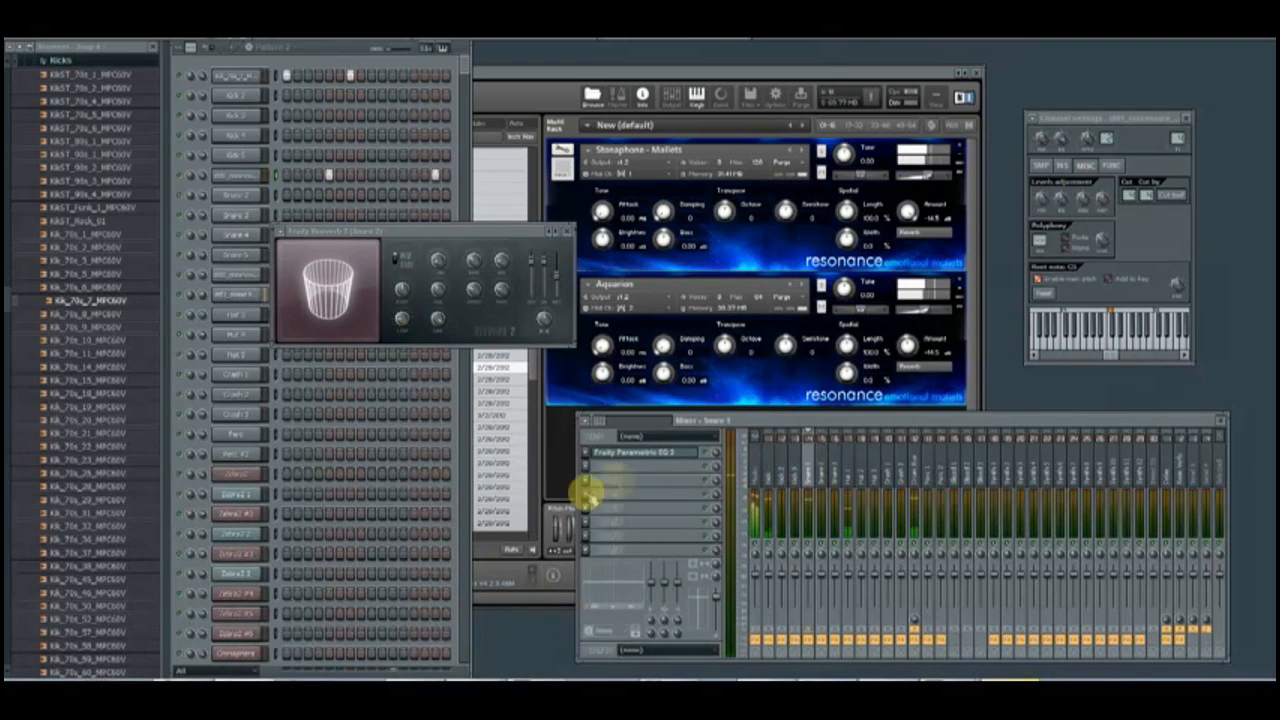
left_click(567, 231)
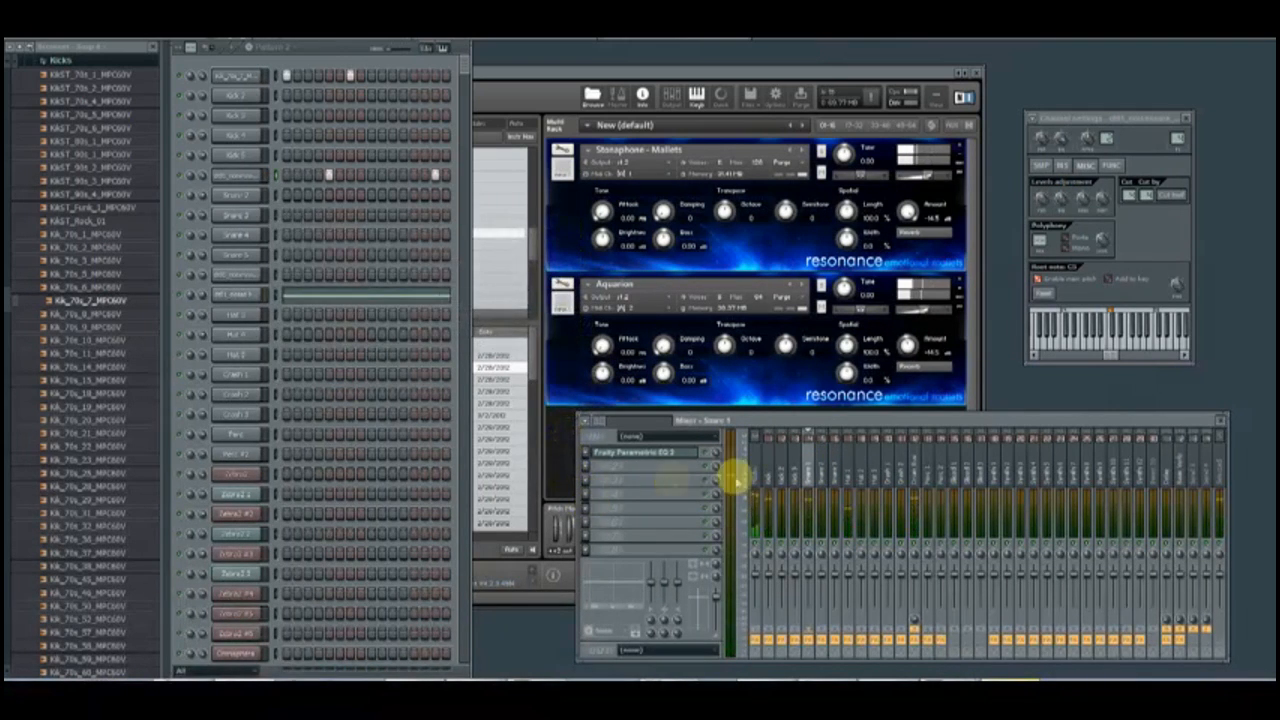
left_click(751, 597)
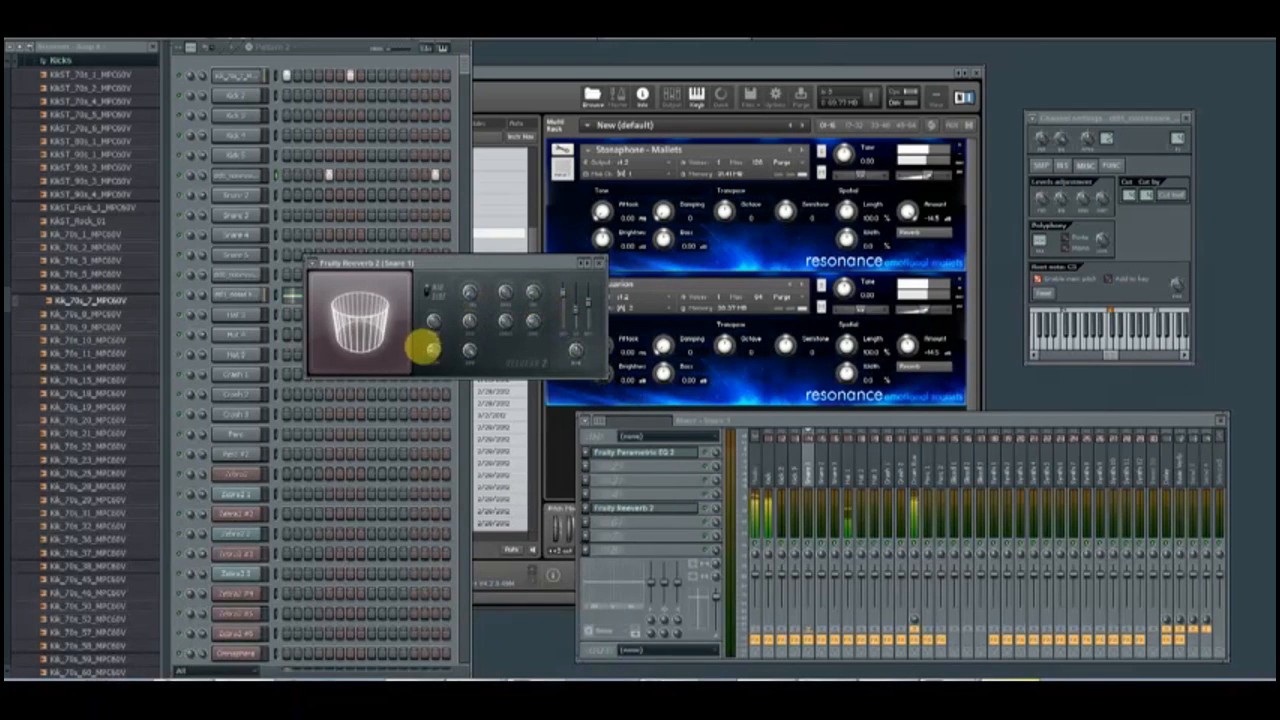
left_click(712, 588)
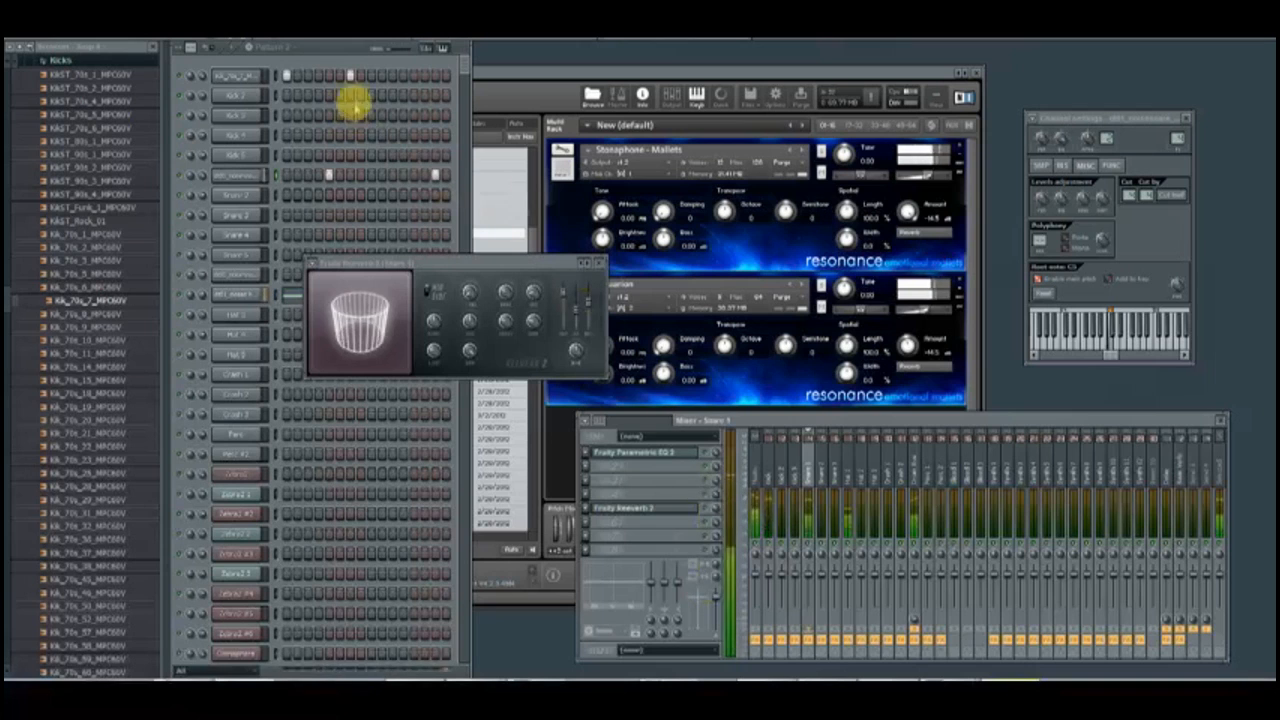
Collapse the Kicks folder and look through the Vengeance Essential Club pack for snare samples.
left_click(343, 52)
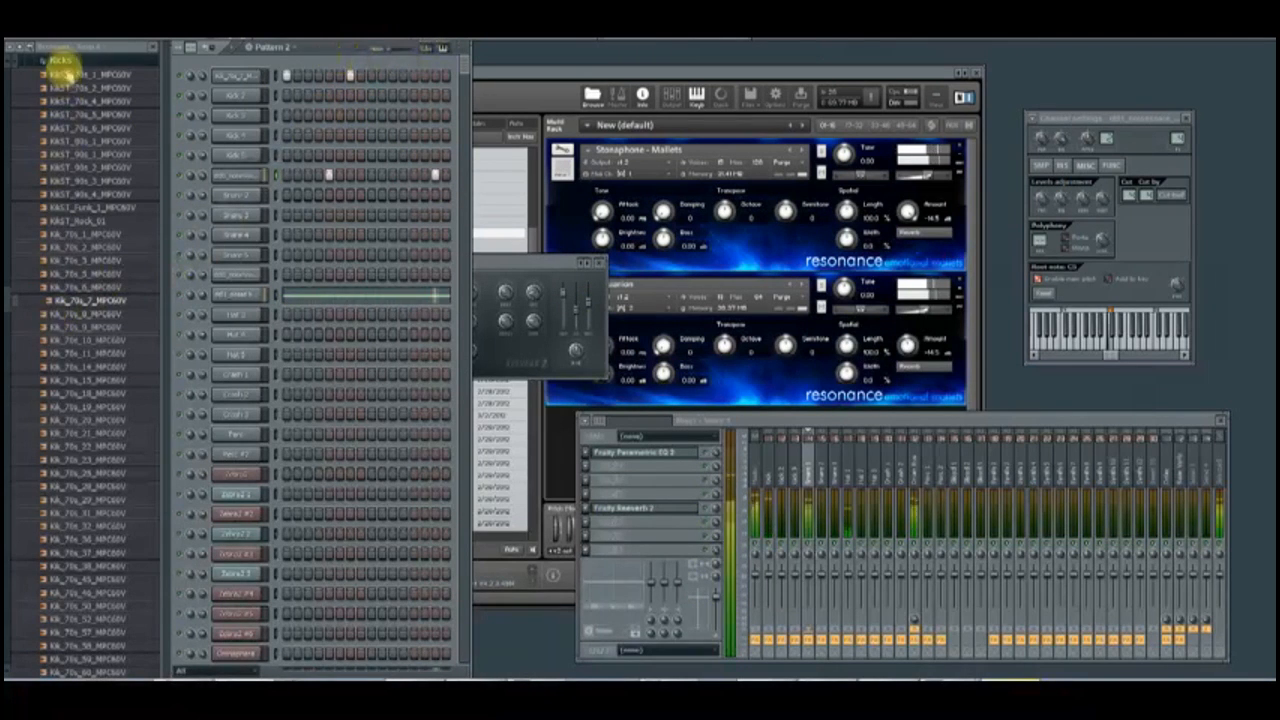
left_click(64, 62)
scroll(80, 105, "up", 4)
scroll(103, 160, "up", 10)
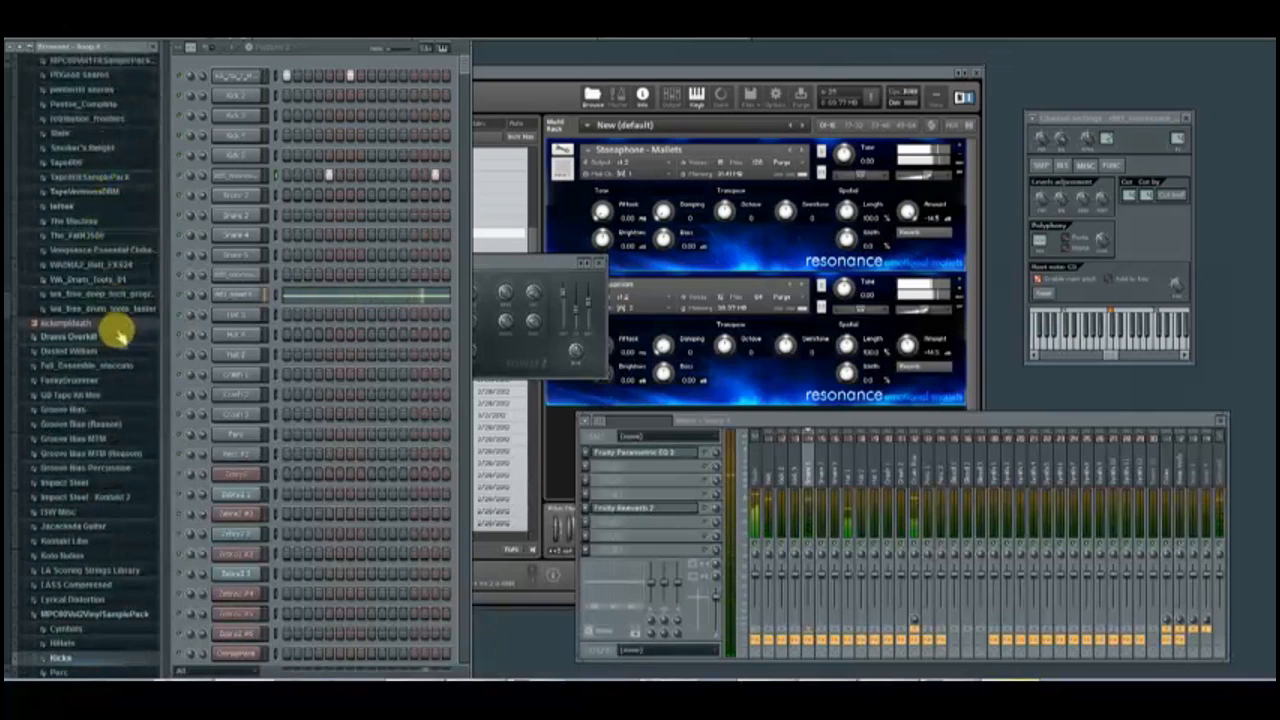
left_click(111, 252)
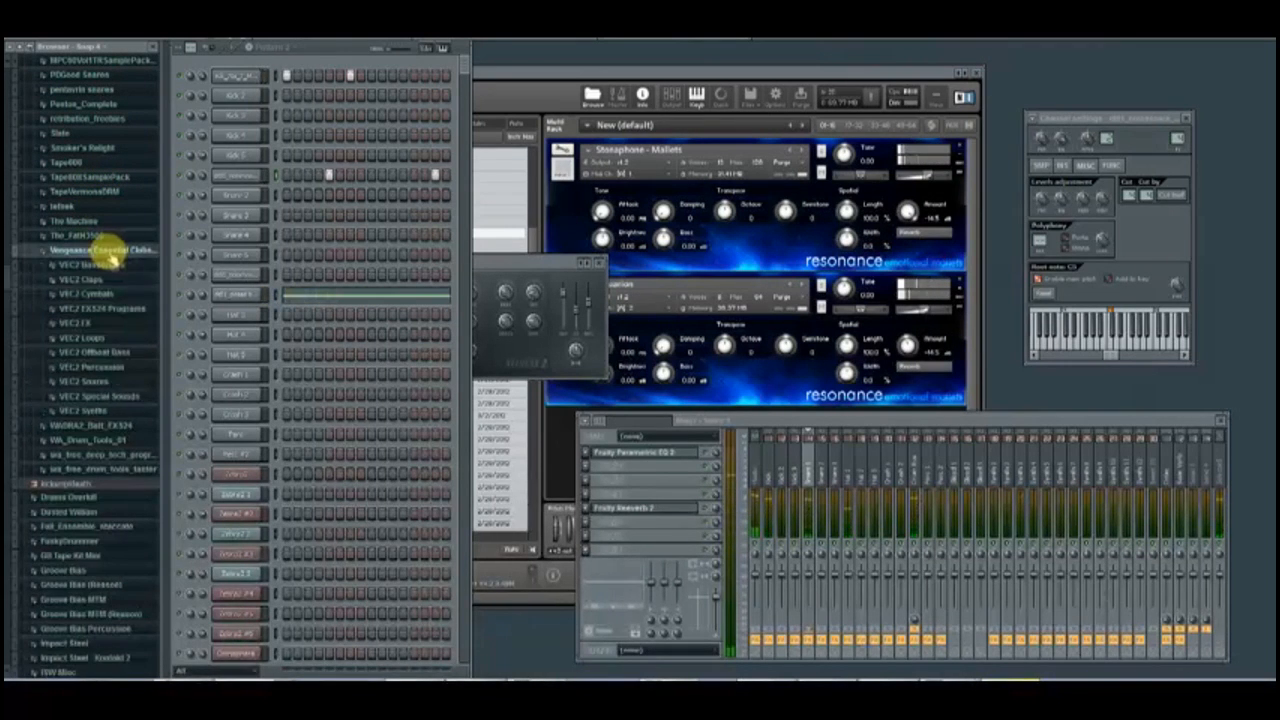
left_click(112, 367)
left_click(107, 65)
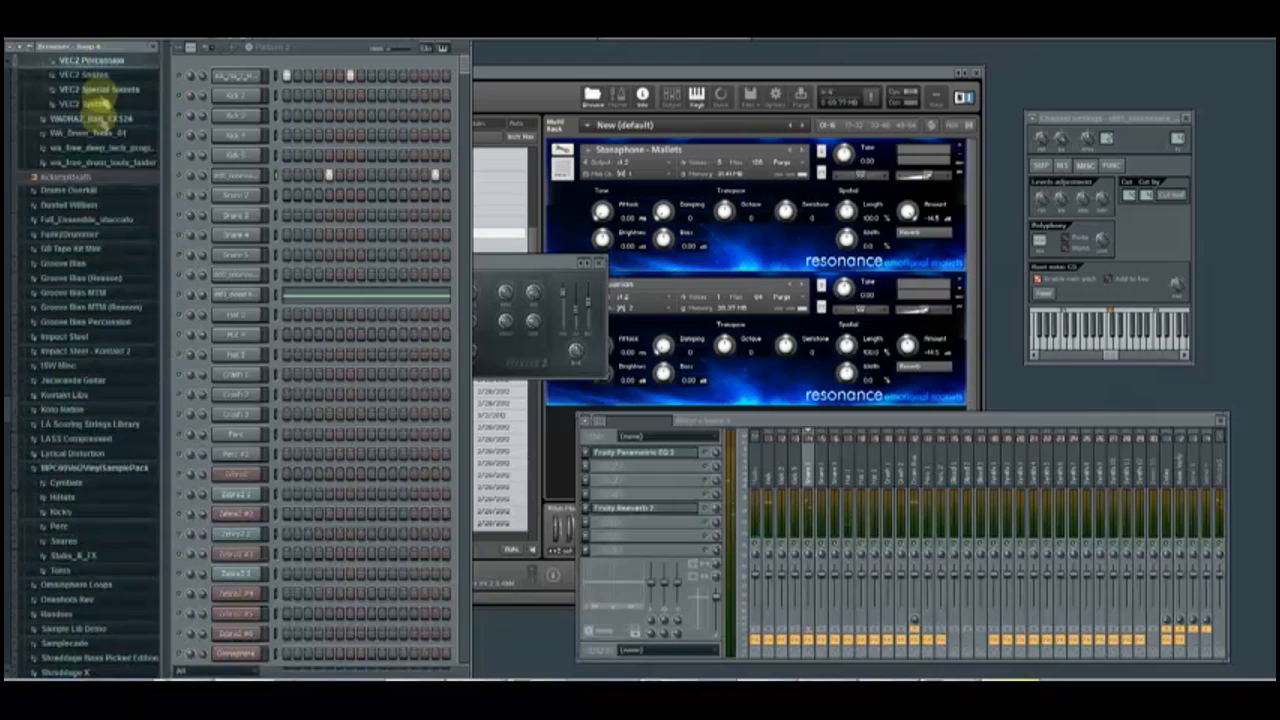
Browse the Drums sample packs and open the WARDA_SD folder inside AlienRobotDrumsAttack's WARDA_Samples.
scroll(88, 160, "up", 3)
scroll(103, 200, "up", 15)
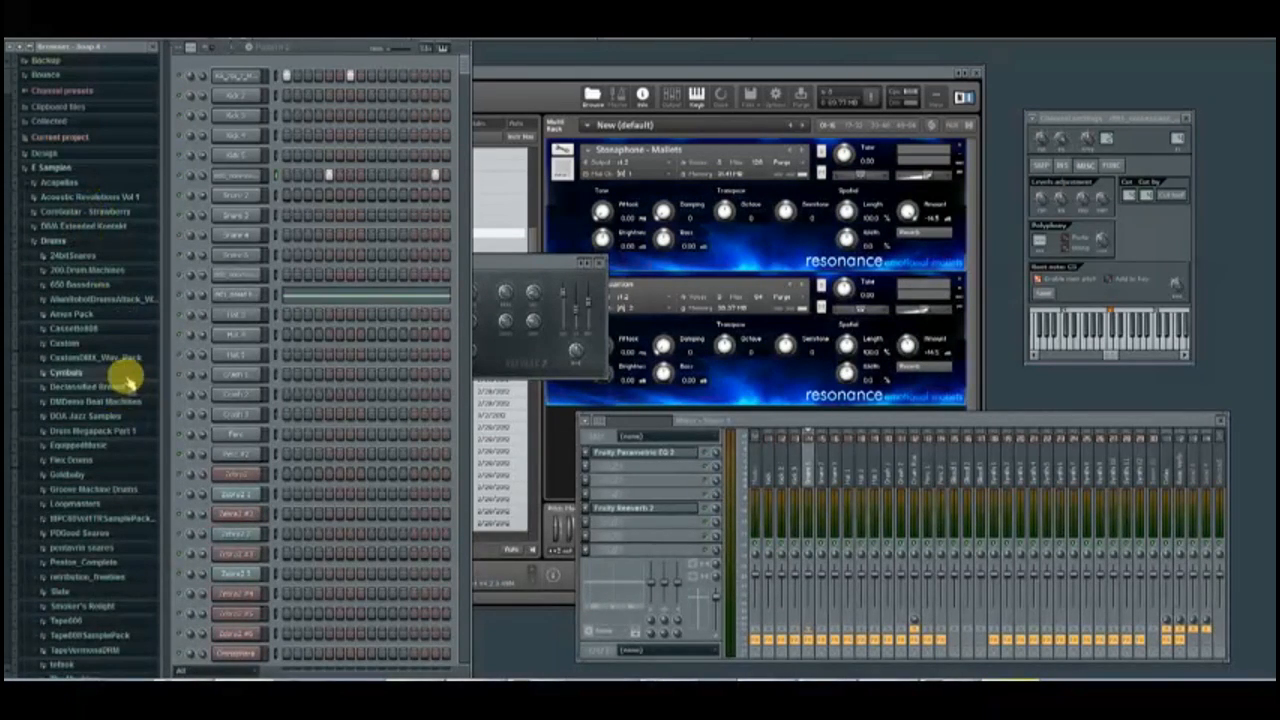
left_click(68, 474)
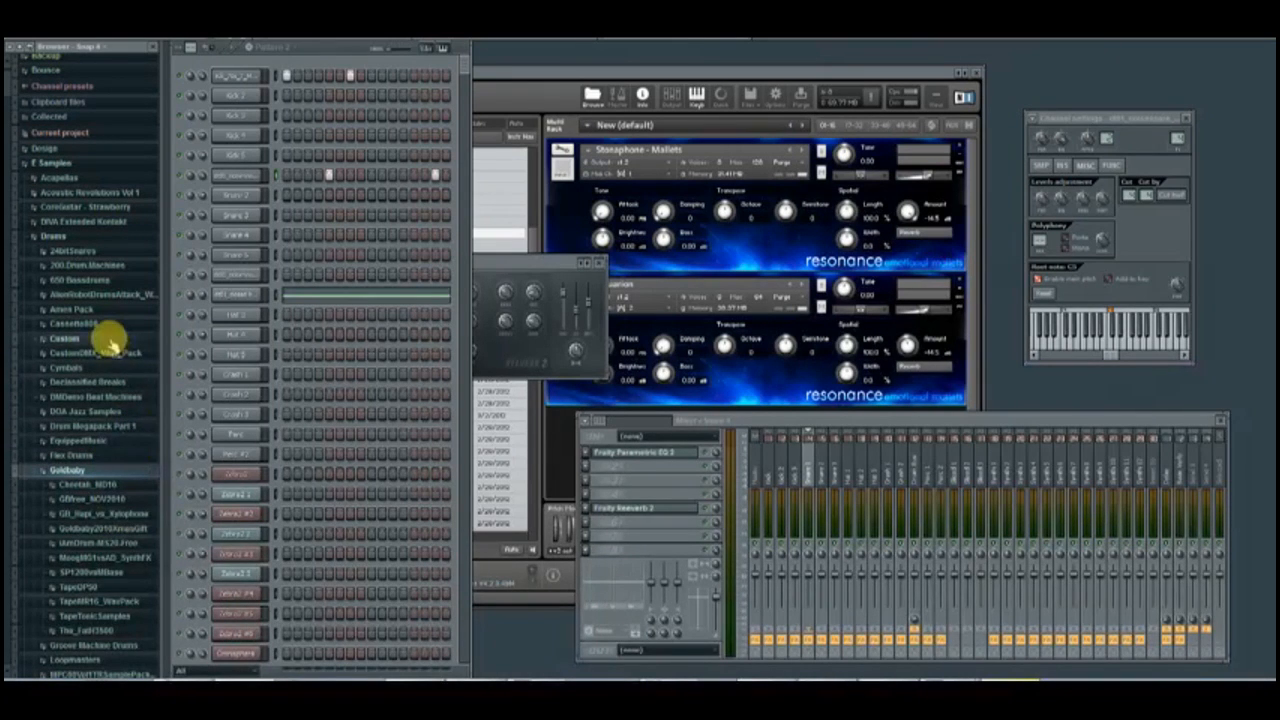
left_click(103, 294)
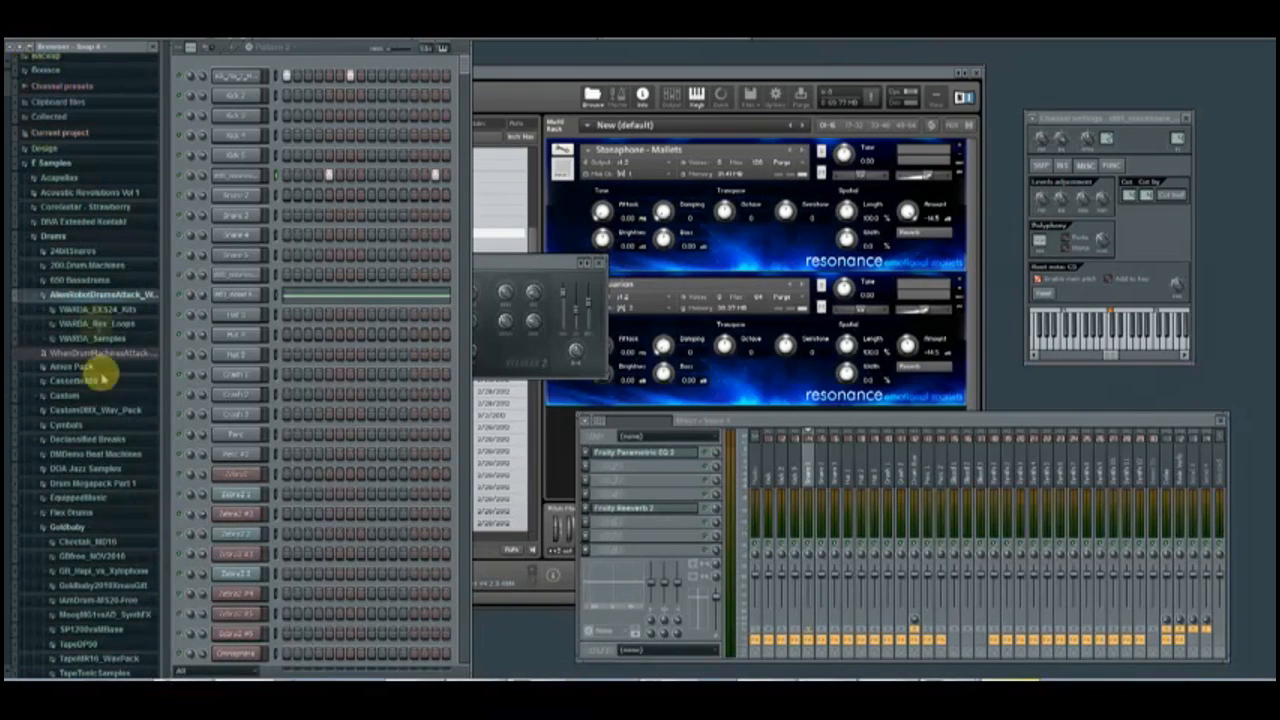
left_click(108, 339)
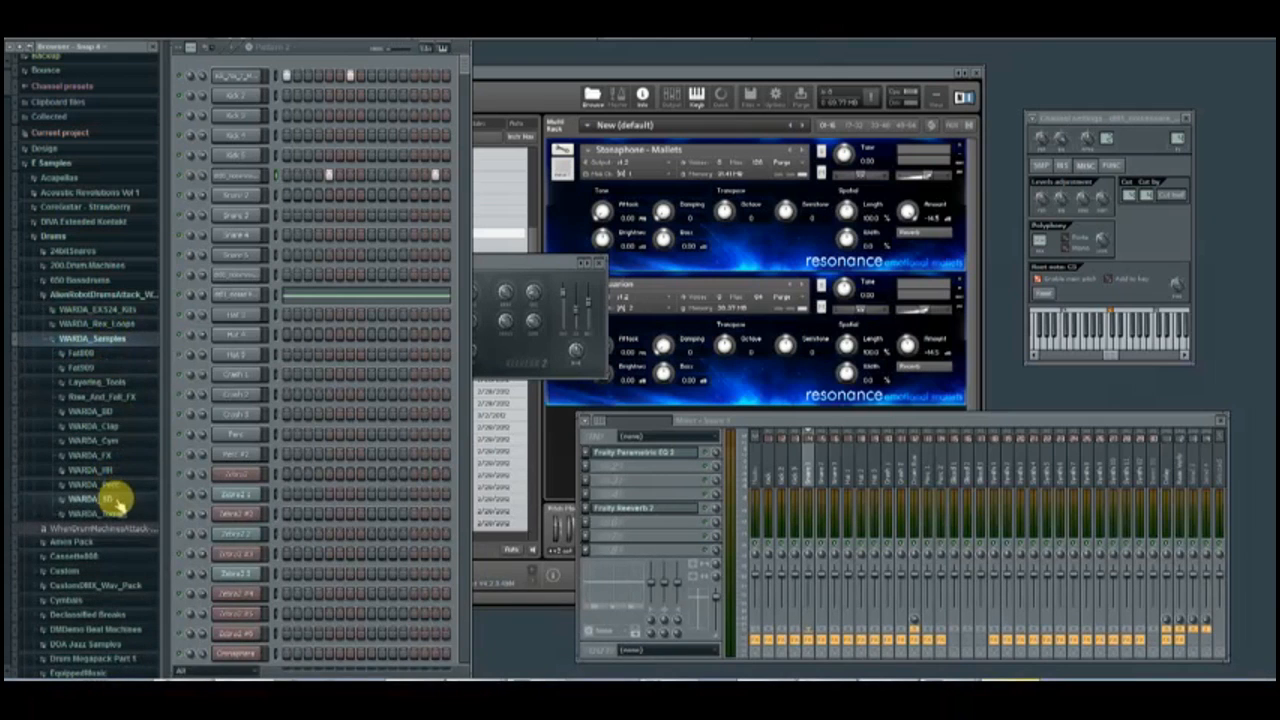
left_click(100, 498)
Audition snares from the WARDA_SD folder and load SD_FutureMPC3000_4 into the first snare channel.
left_click(105, 380)
left_click(113, 246)
left_click_drag(113, 256, 206, 177)
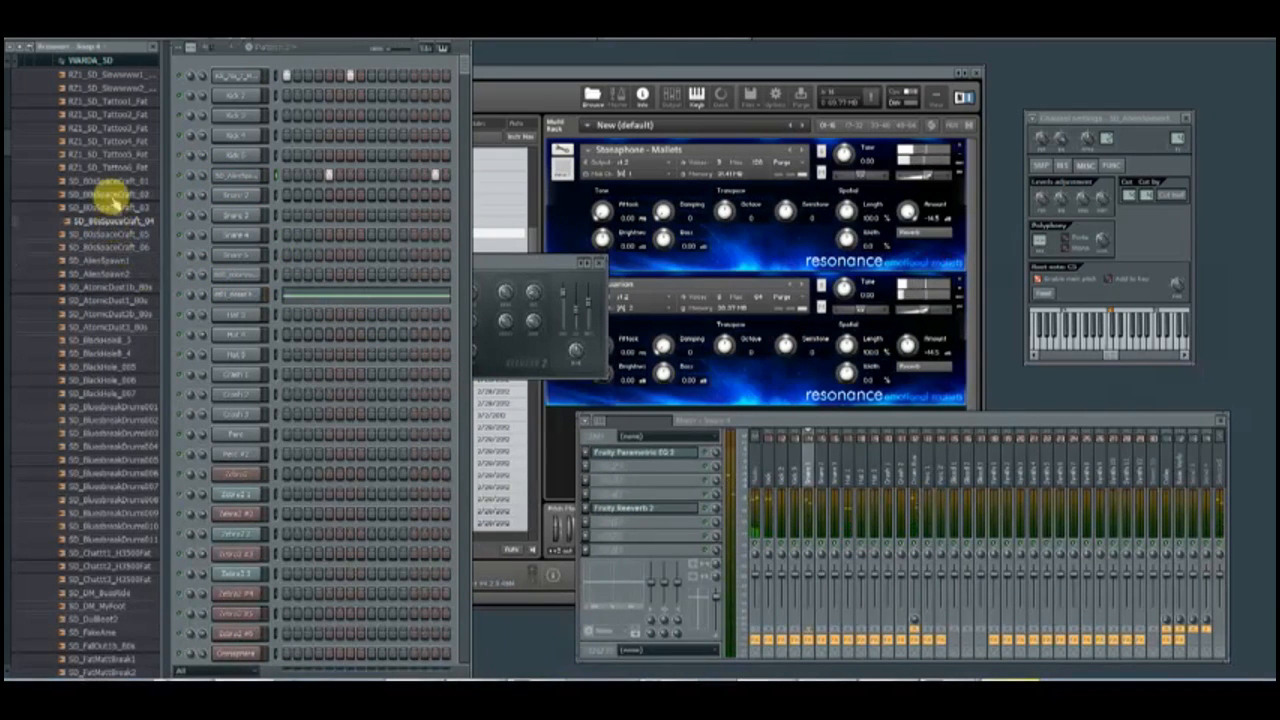
scroll(94, 357, "down", 7)
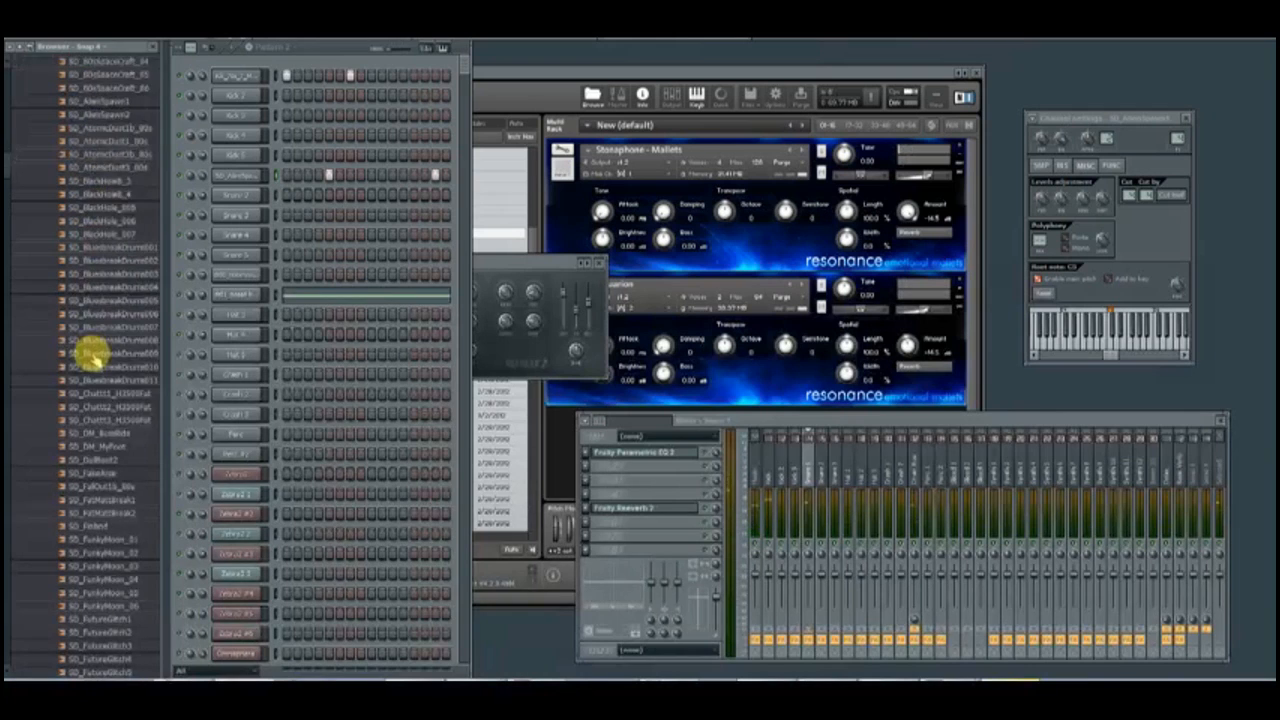
scroll(93, 360, "down", 6)
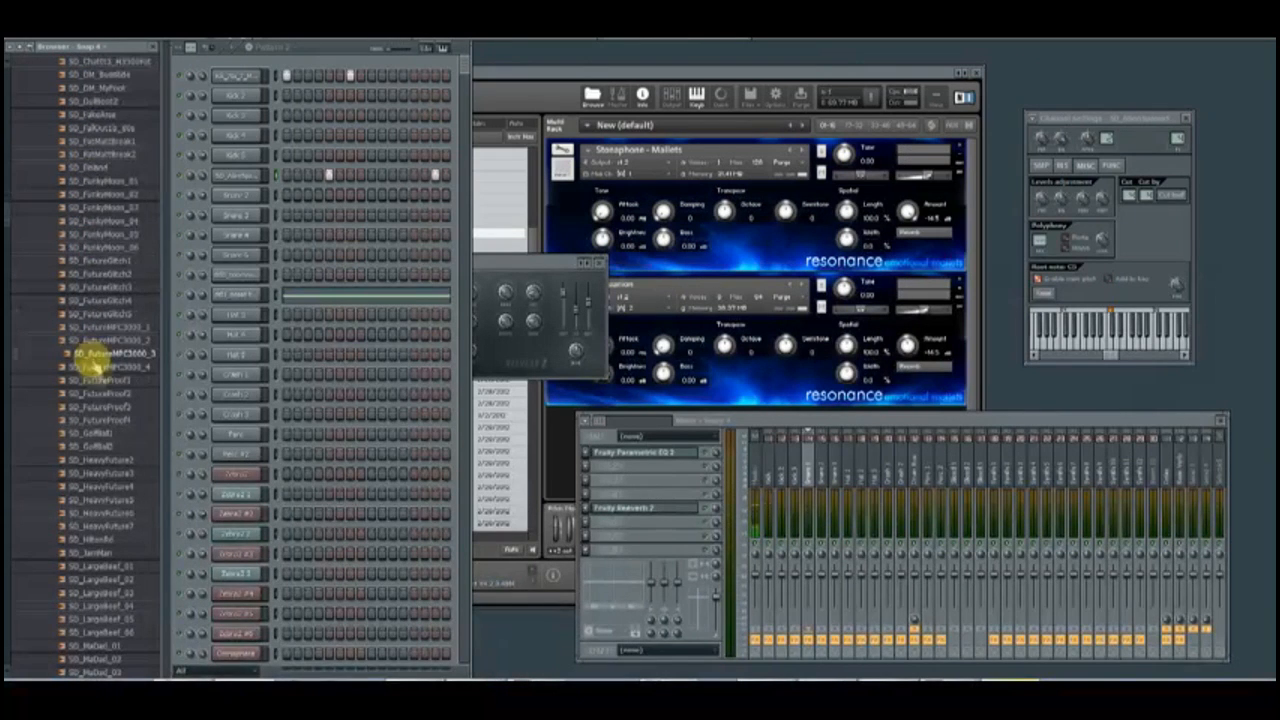
left_click_drag(97, 367, 245, 185)
Slightly boost the highs and cut the mids in the Snare 1 equalizer, and fine-tune the mix level of its reverb.
left_click(620, 450)
mouse_move(421, 241)
left_mouse_down()
mouse_move(420, 218)
mouse_move(423, 238)
left_mouse_up()
left_click_drag(332, 241, 333, 256)
mouse_move(716, 510)
left_mouse_down()
mouse_move(718, 492)
mouse_move(718, 512)
left_mouse_up()
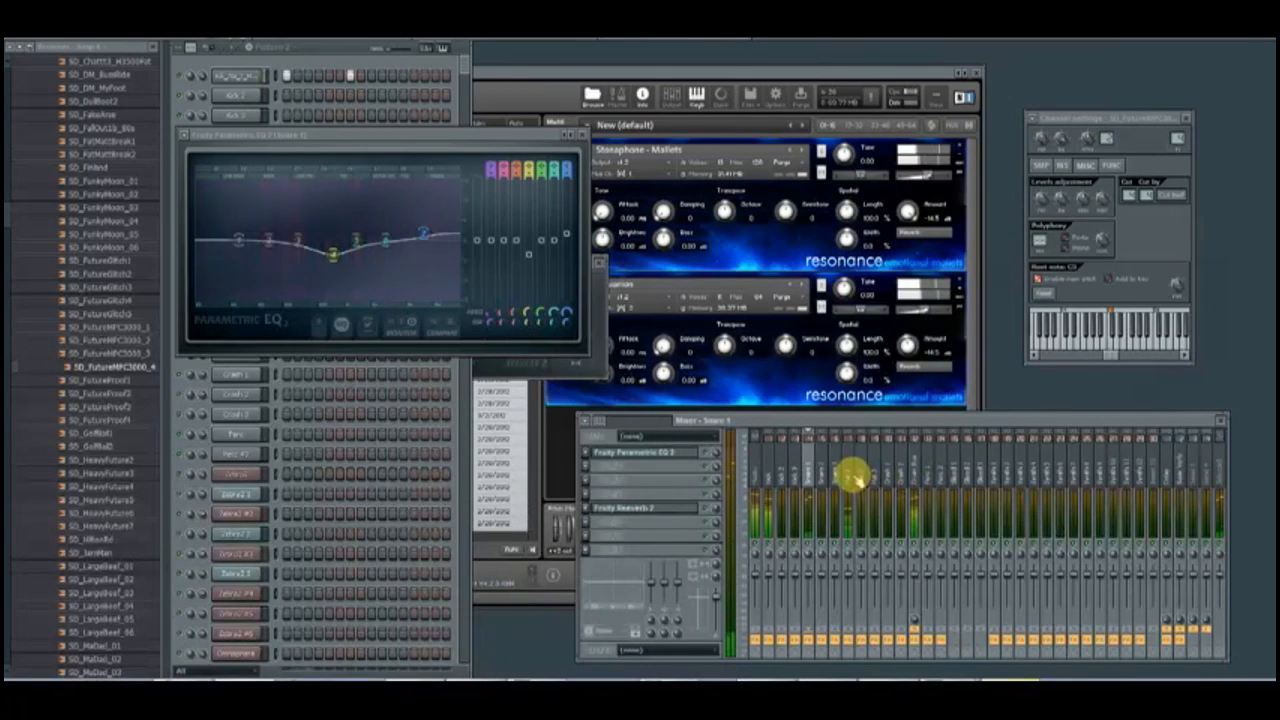
Check the ArtsAcoustic Reverb settings on the Kontakt 2 mixer track and close the open effect windows.
left_click(1030, 469)
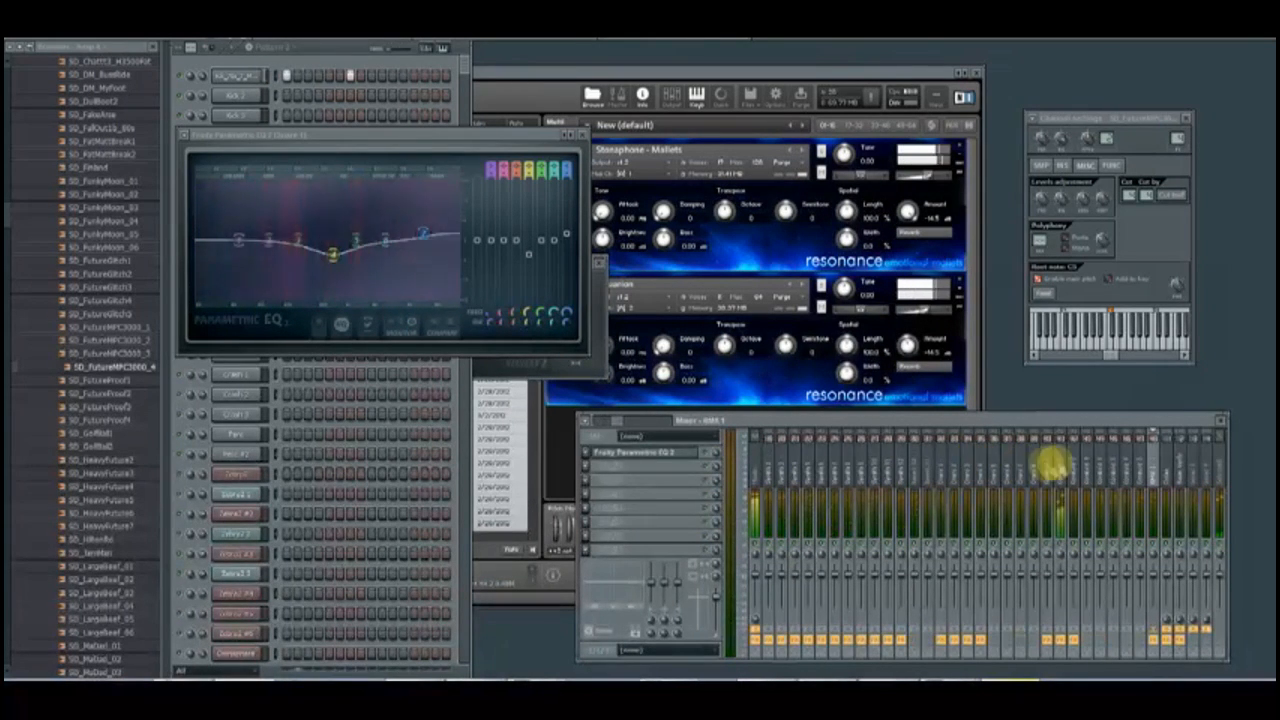
left_click(1058, 462)
left_click(640, 467)
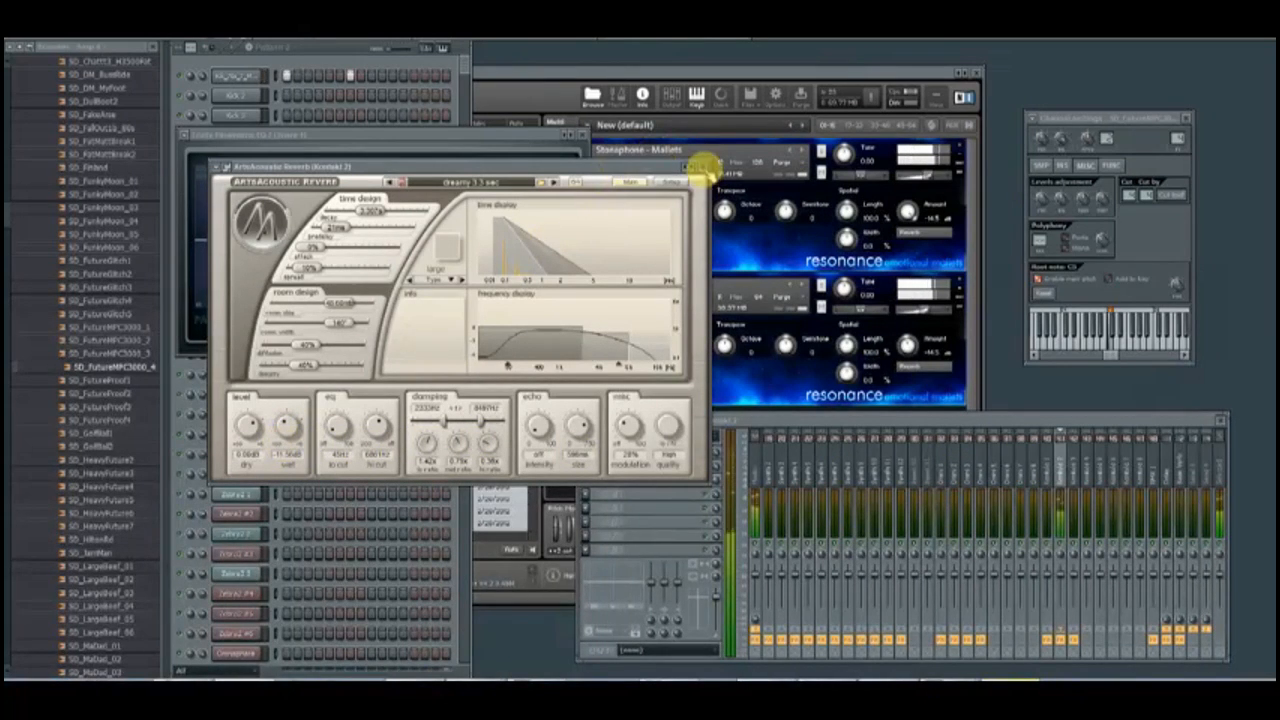
left_click(700, 166)
left_click(576, 135)
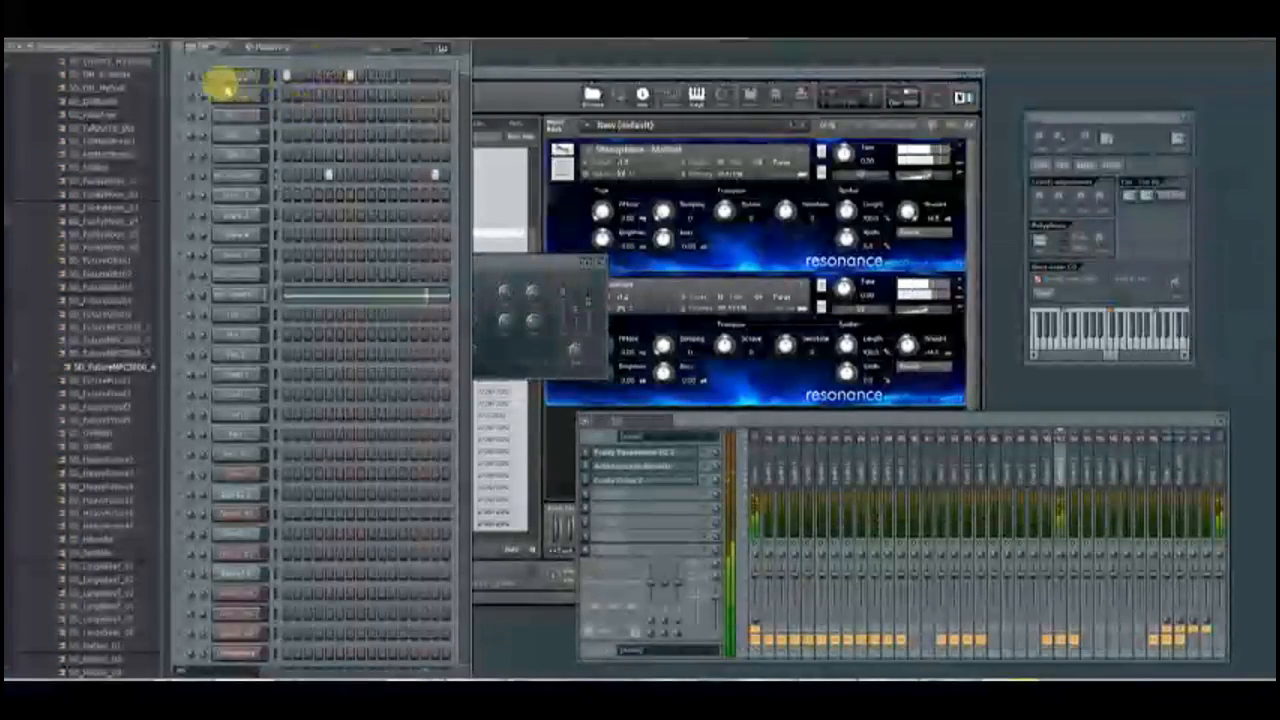
Shape the Kick track's Parametric EQ 2 with a steep low cut on band 1 and a narrow low-mid dip on band 4.
left_click(770, 458)
left_click(655, 454)
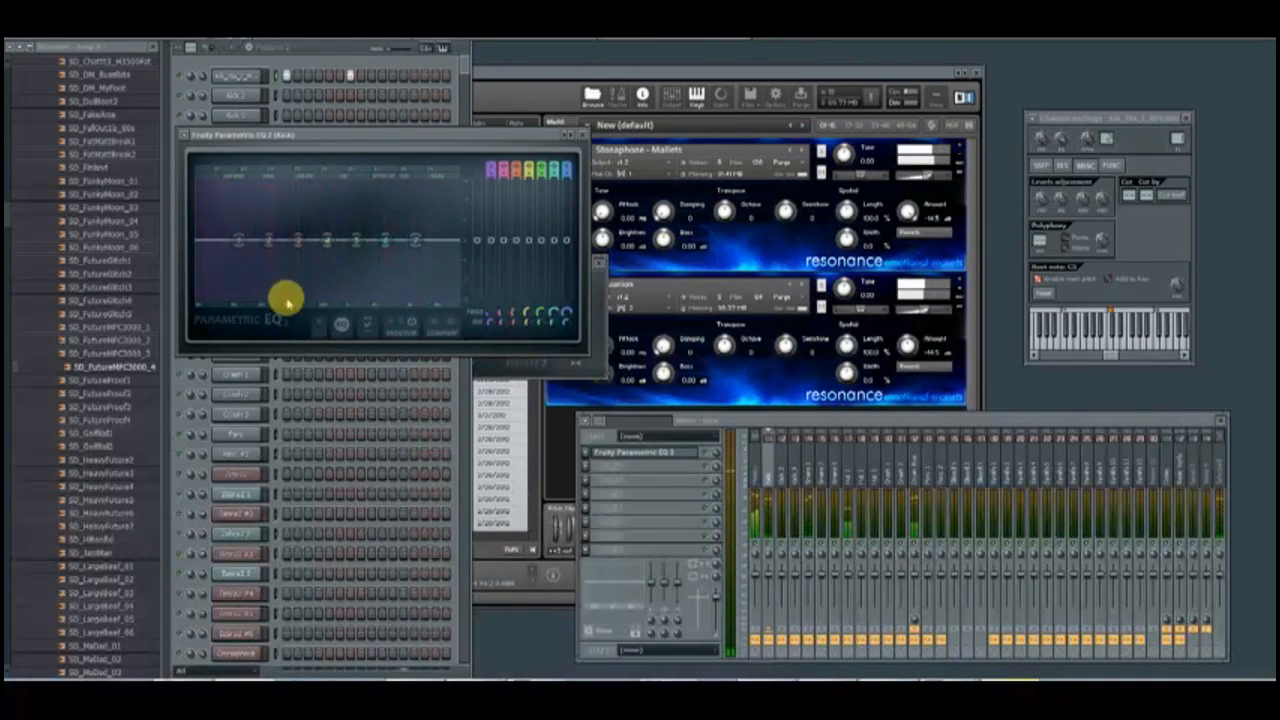
scroll(262, 258, "up", 3)
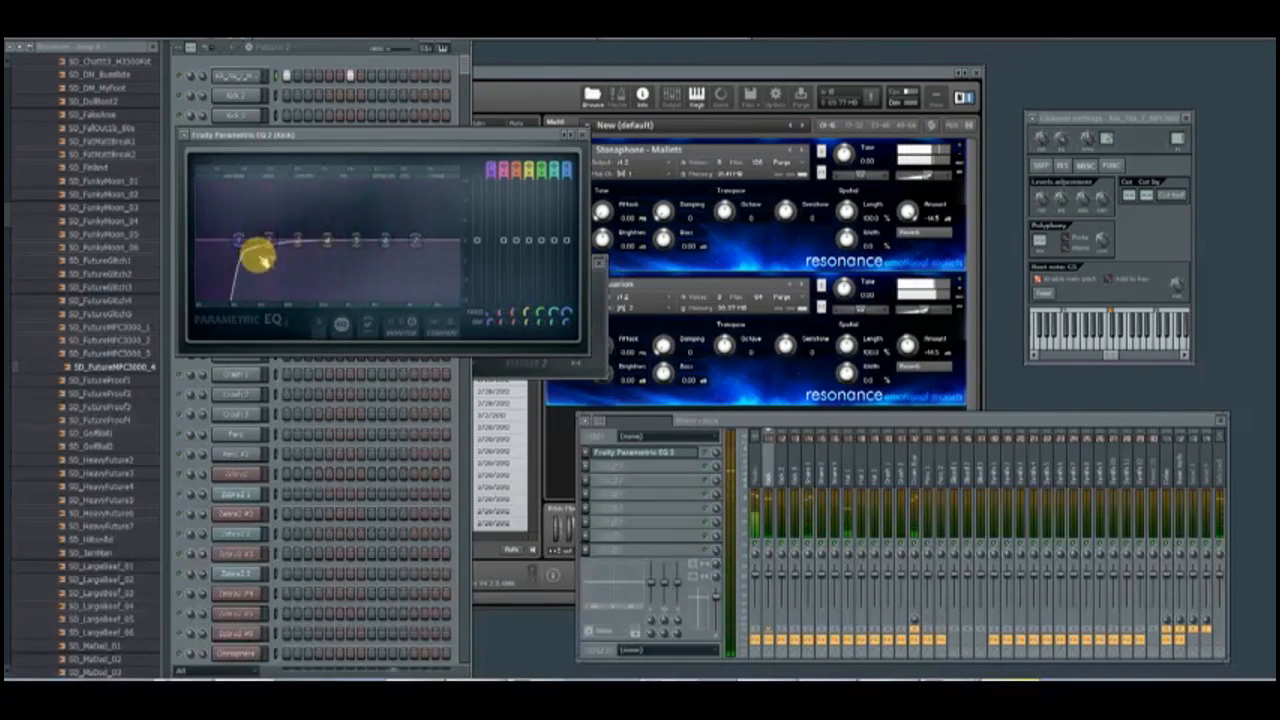
left_click_drag(327, 240, 292, 268)
left_click_drag(525, 324, 531, 371)
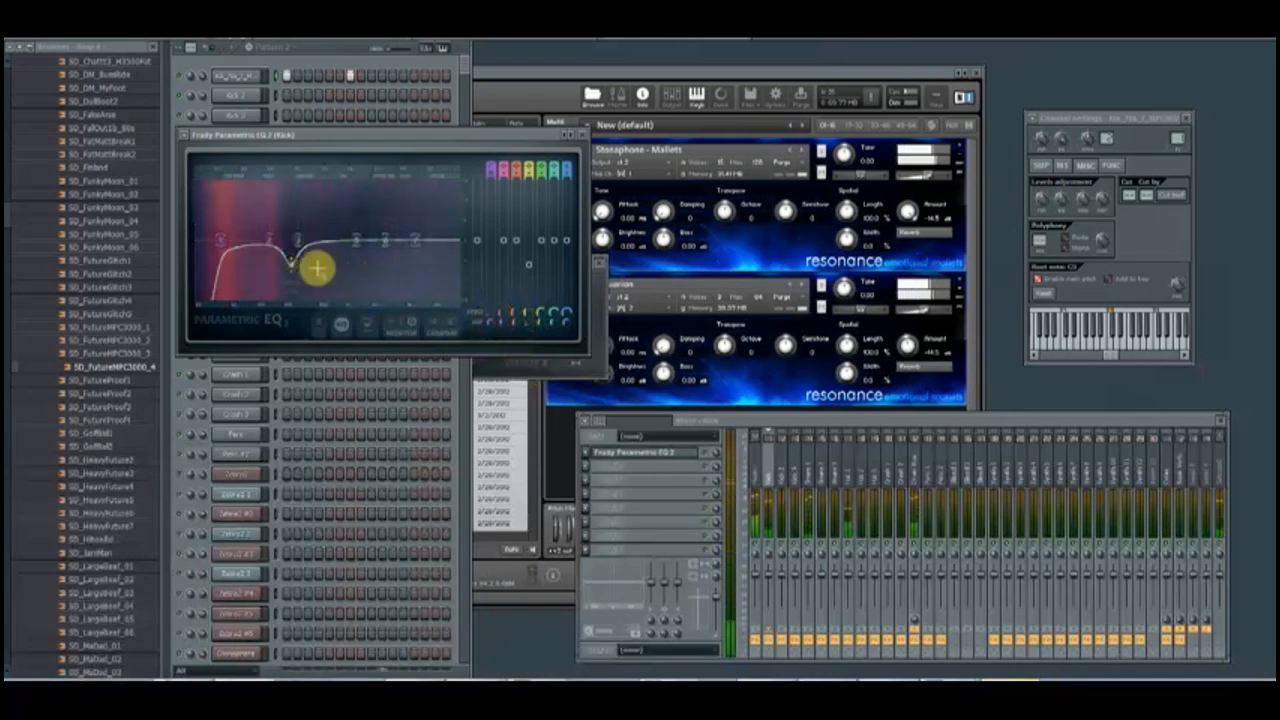
left_click_drag(294, 271, 291, 280)
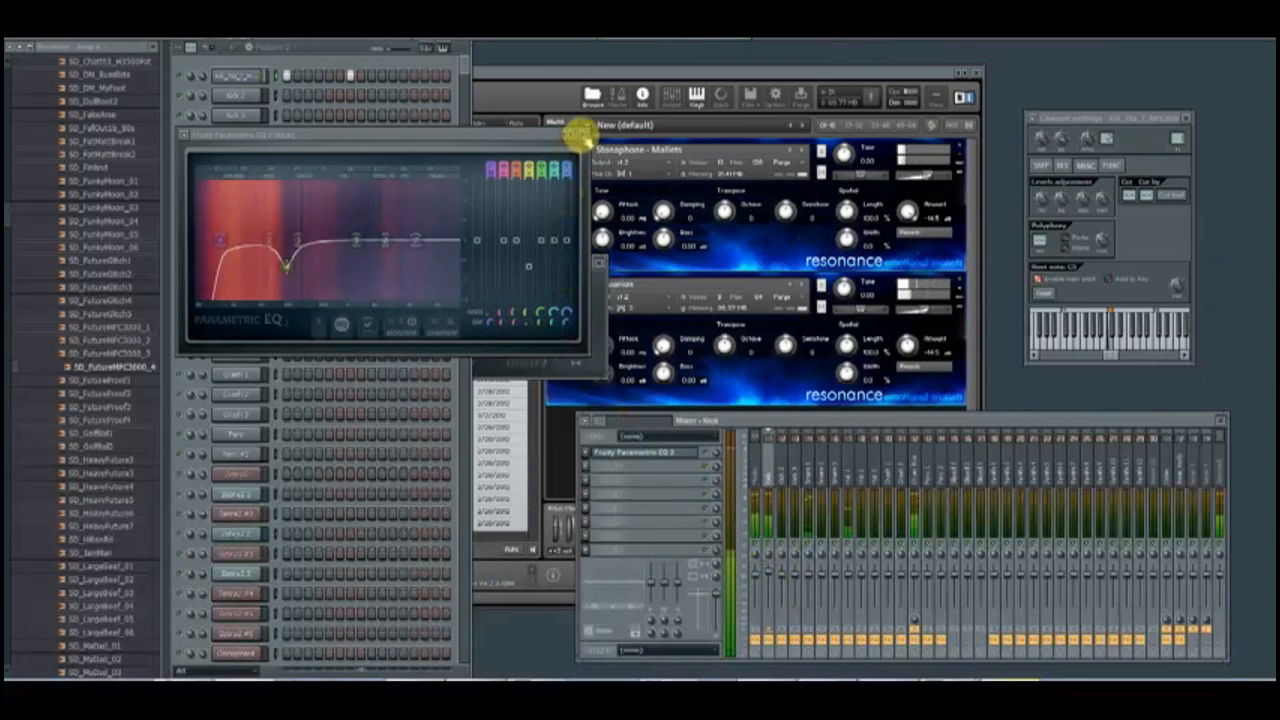
left_click(583, 134)
Check the playlist, return to the channels with Pattern 1 active, and open the Local patch folder of the first Zebra2 channel.
key("F5")
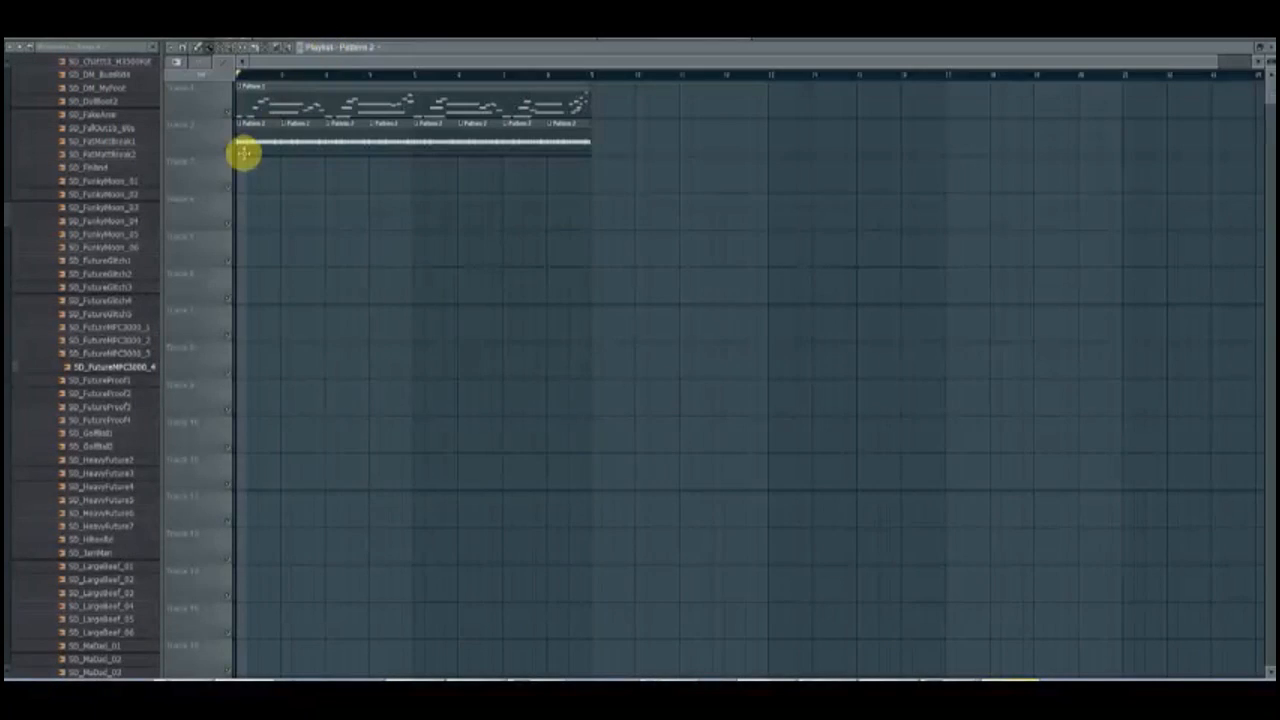
key("F6")
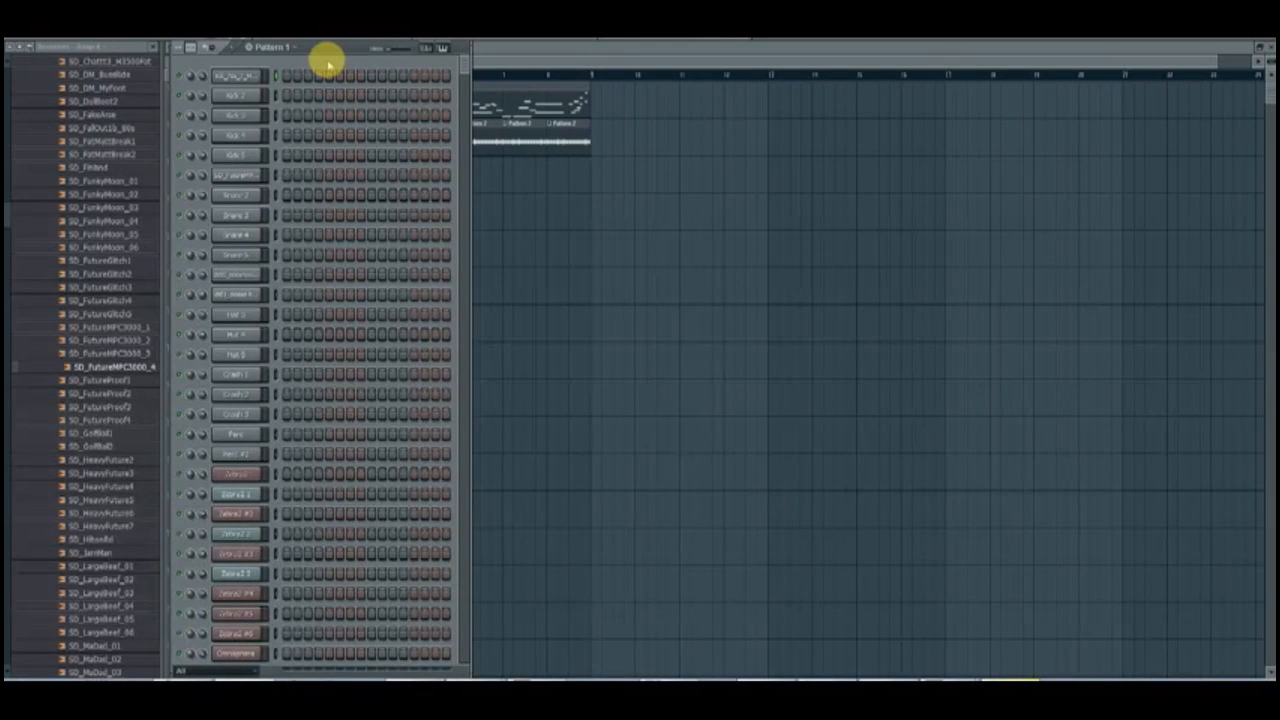
scroll(297, 126, "down", 6)
left_click(240, 355)
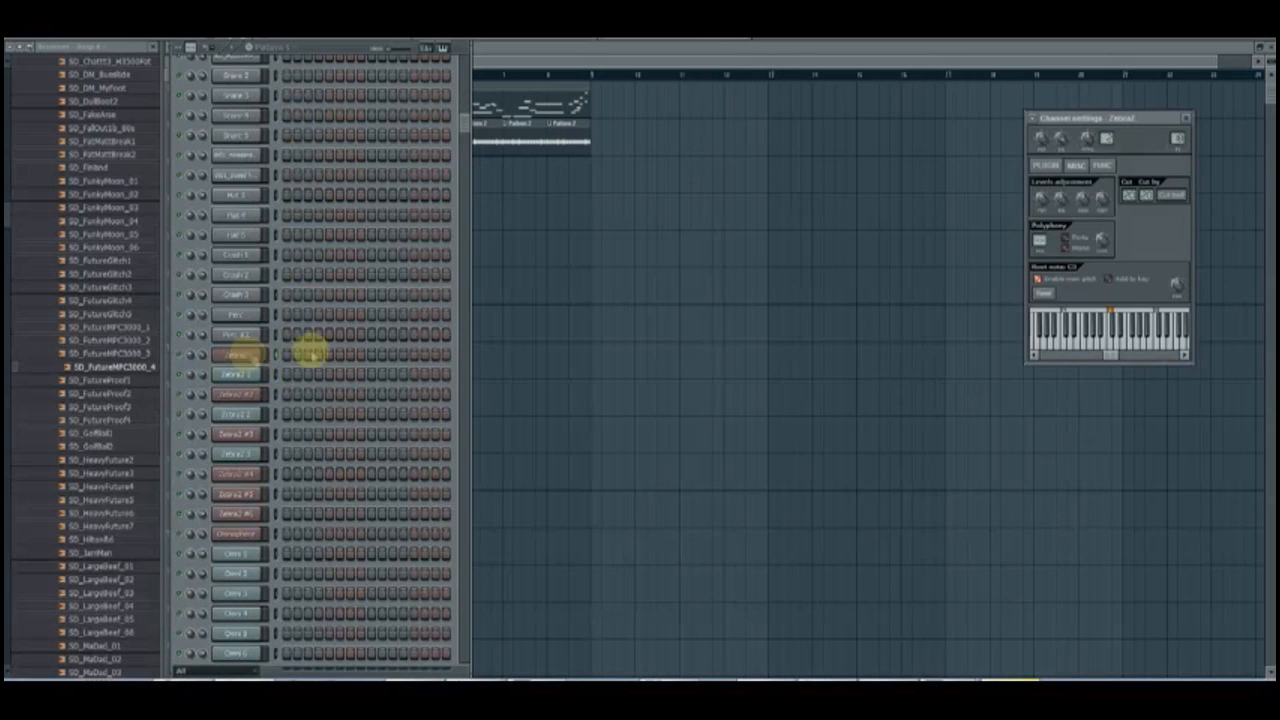
left_click(1040, 165)
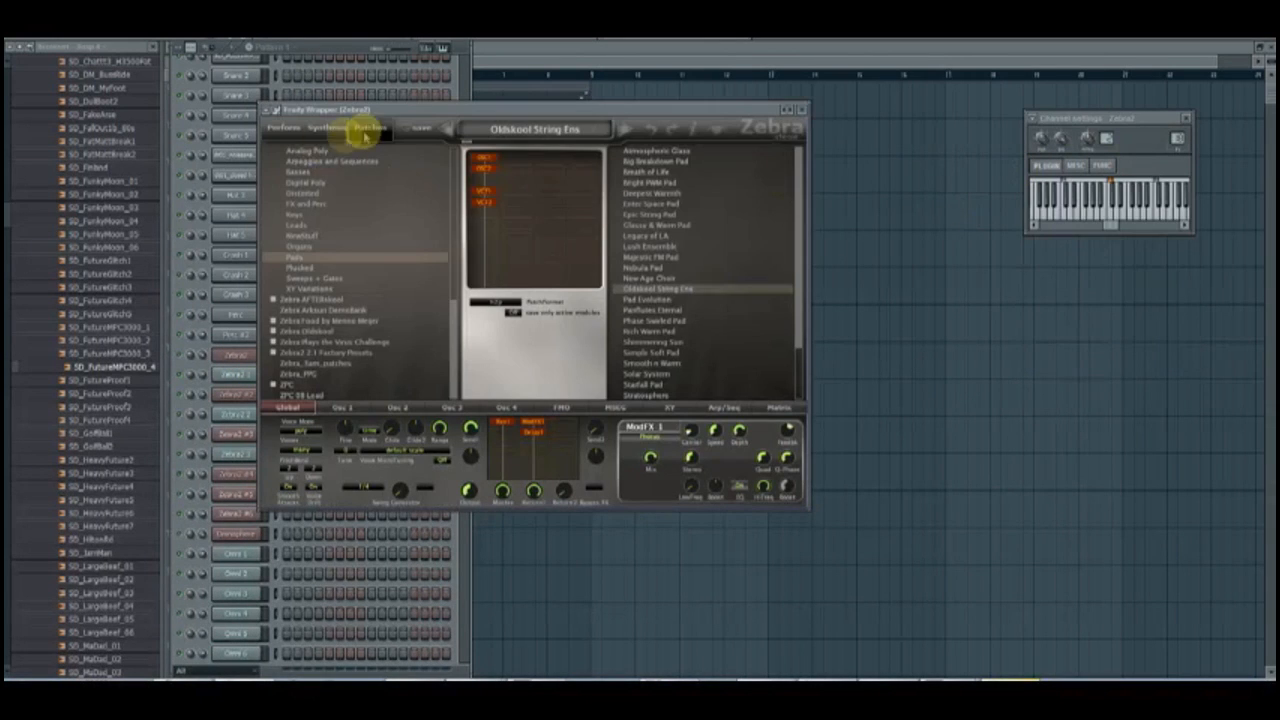
left_click(330, 128)
left_click(367, 128)
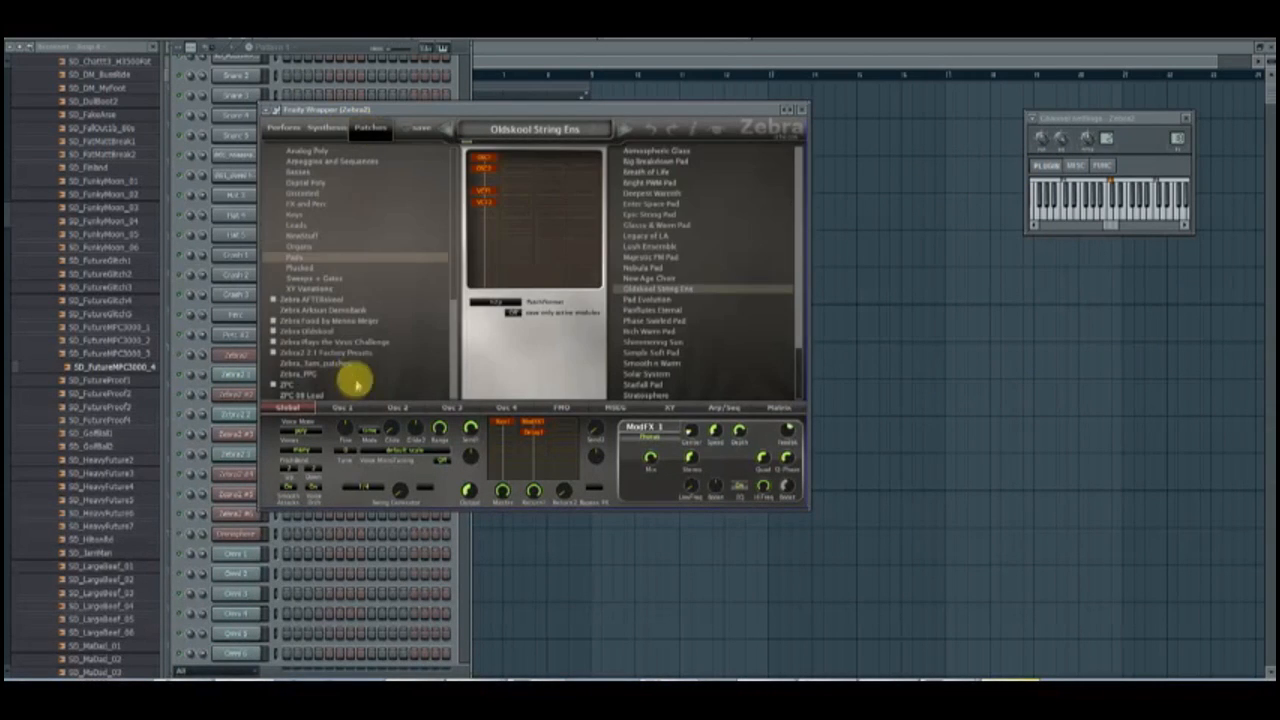
scroll(333, 247, "up", 10)
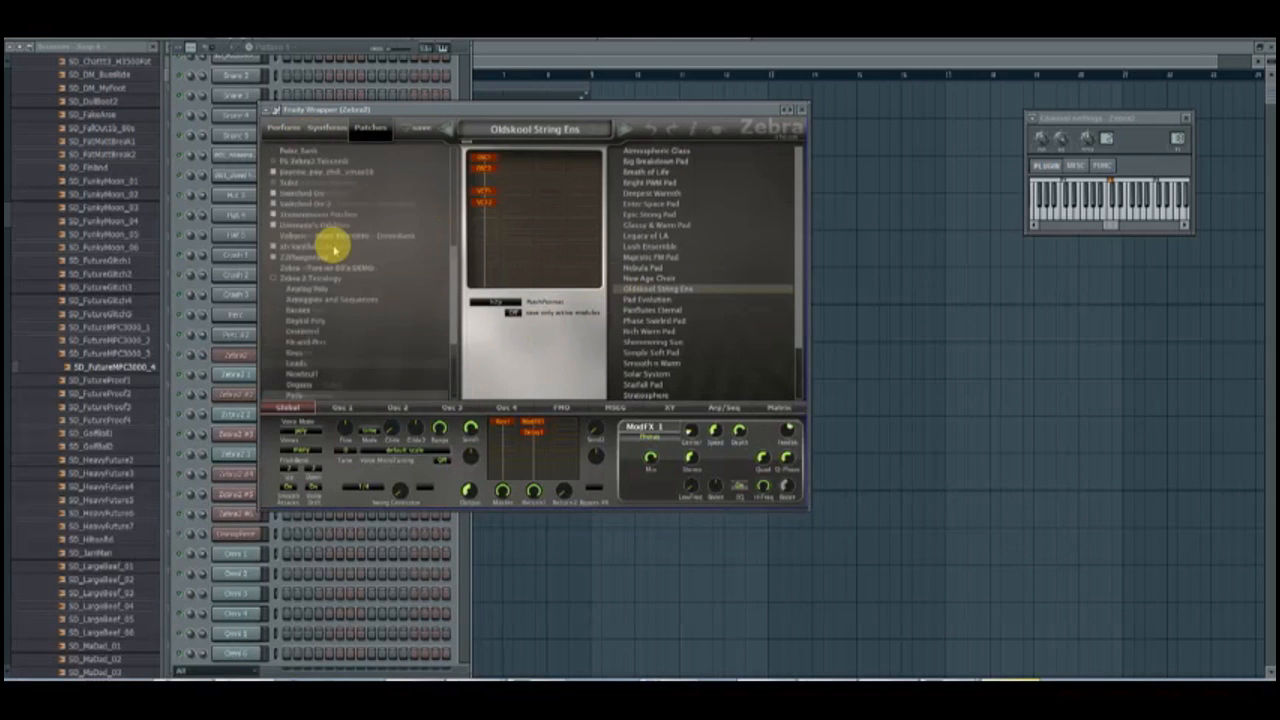
left_click(338, 152)
Try the HS 2001scape and HS Profiteroles patches from Zebra2's Local folder.
scroll(708, 329, "down", 5)
right_click(680, 296)
left_click(658, 279)
scroll(660, 278, "down", 5)
scroll(675, 276, "down", 12)
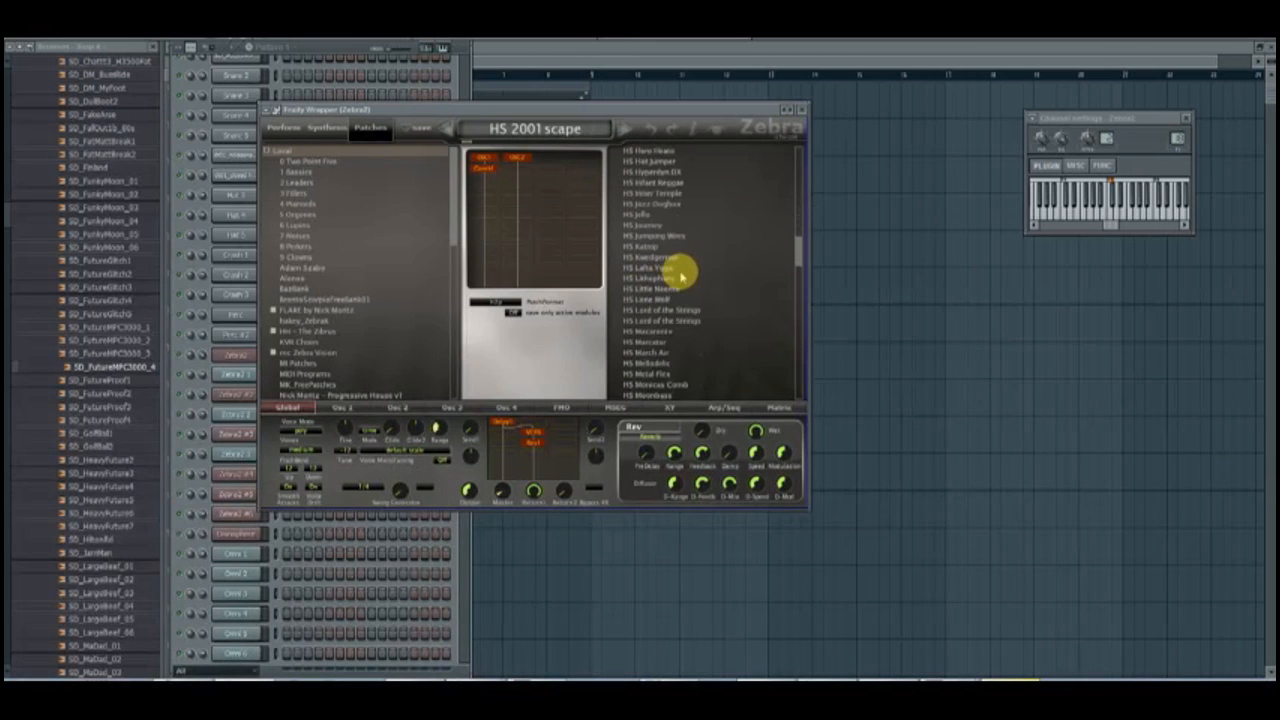
right_click(680, 268)
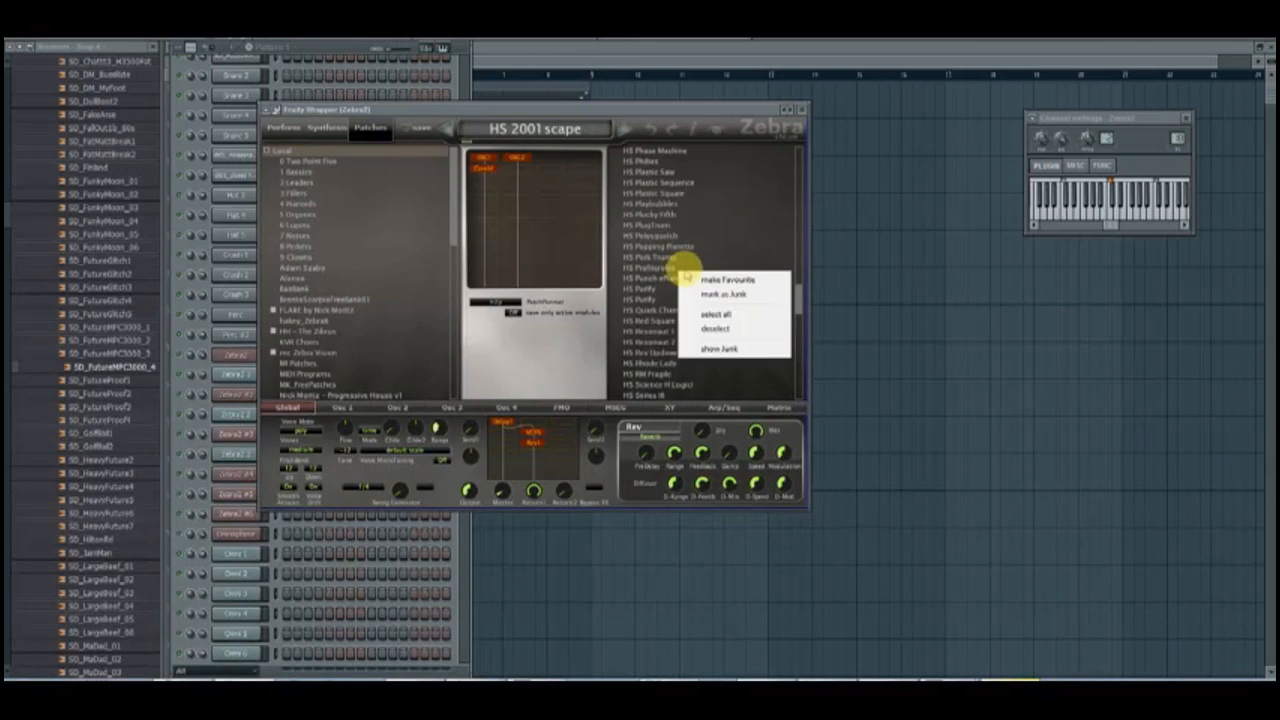
left_click(660, 272)
Load the blank init patch from Zebra2's Local folder and show its synthesis page.
scroll(662, 288, "down", 5)
scroll(672, 286, "down", 5)
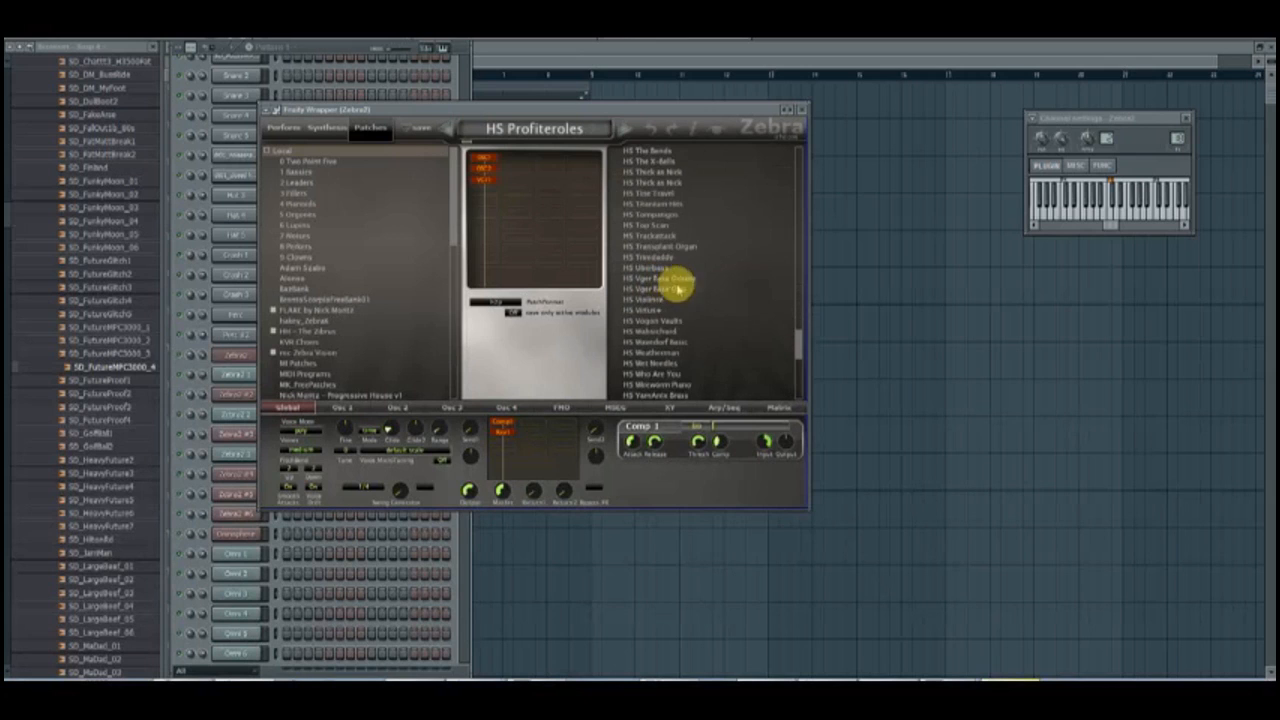
left_click_drag(812, 340, 806, 366)
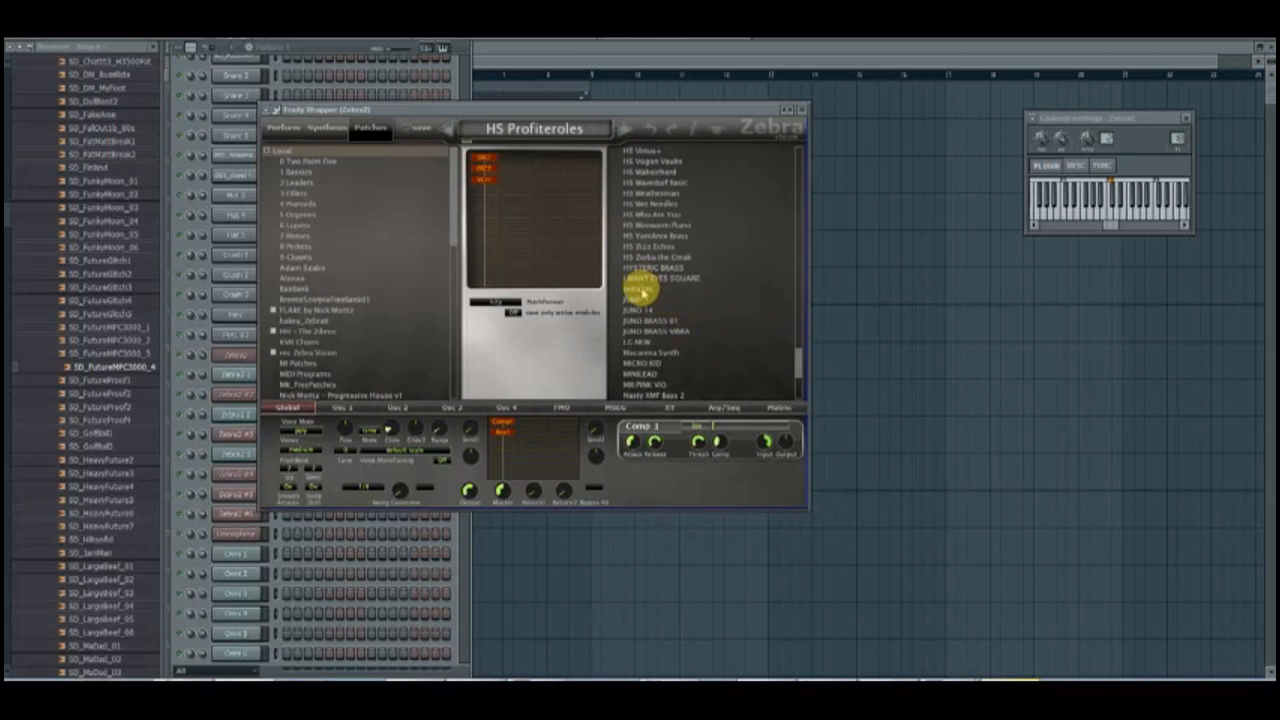
left_click(641, 289)
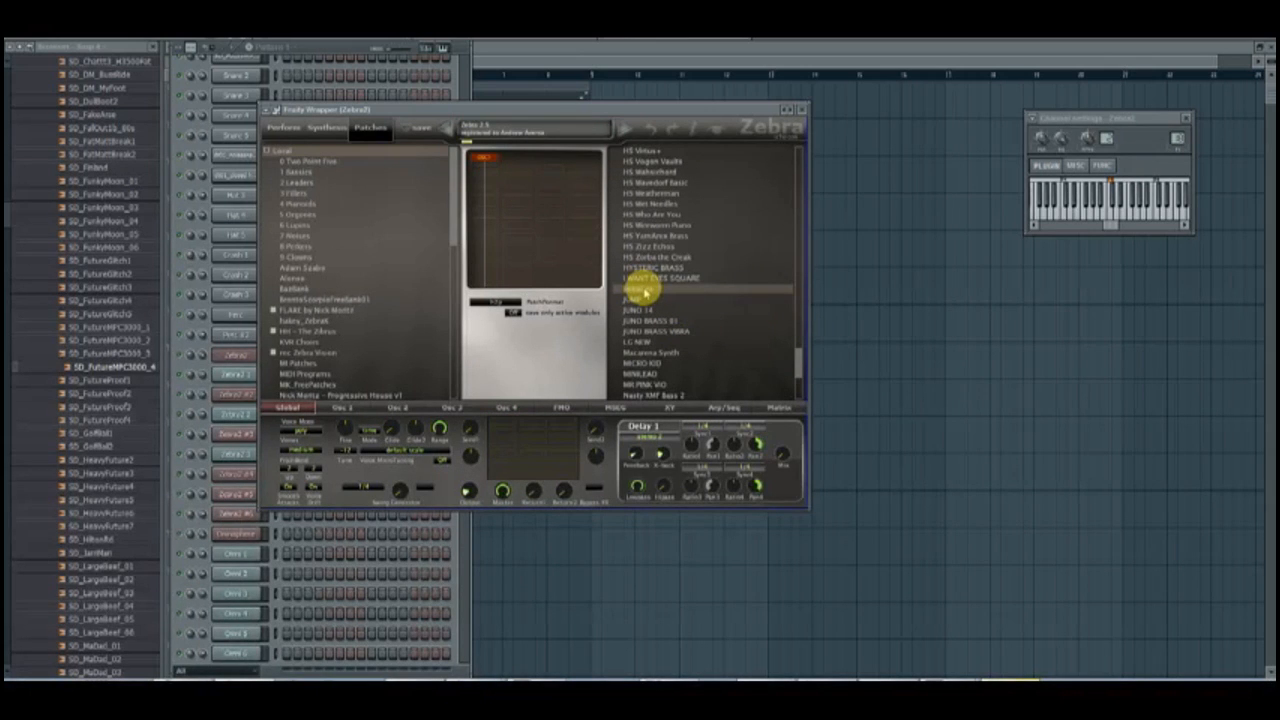
left_click(326, 127)
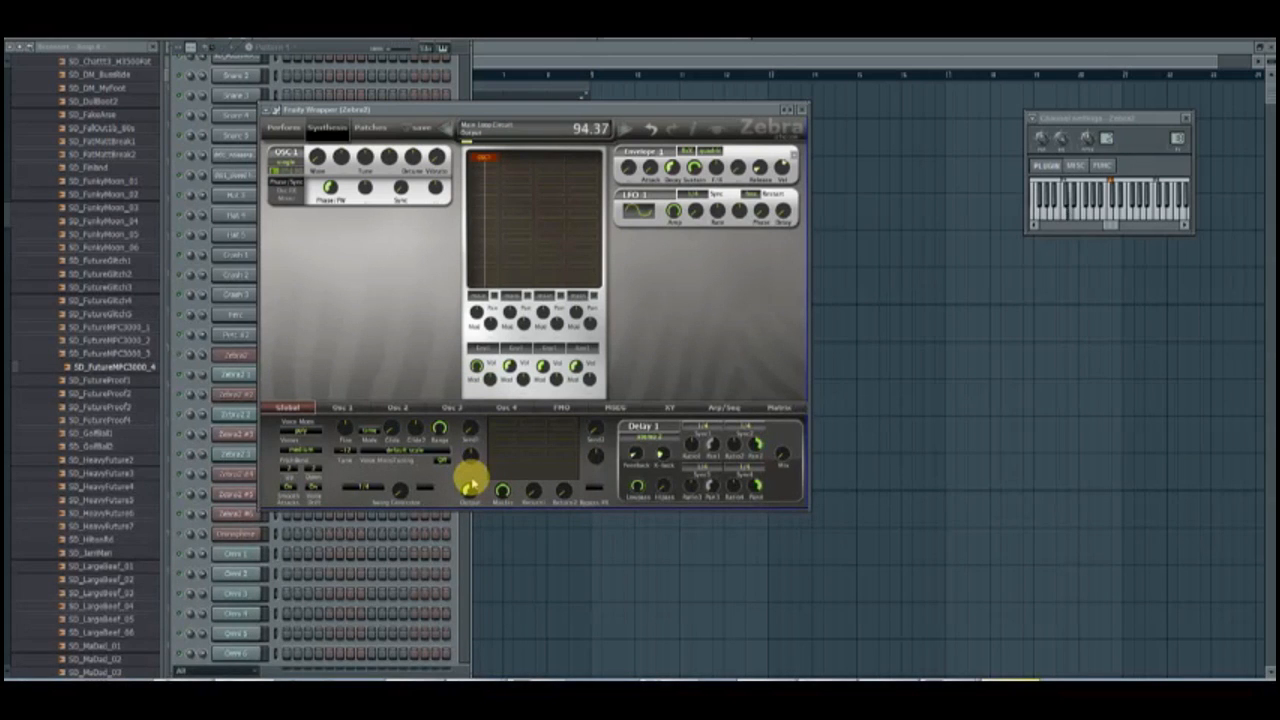
Assign LfoG1 as oscillator 1's phase modulation source with a depth of 6.50, and set the global voice mode to retrigger.
left_click(366, 192)
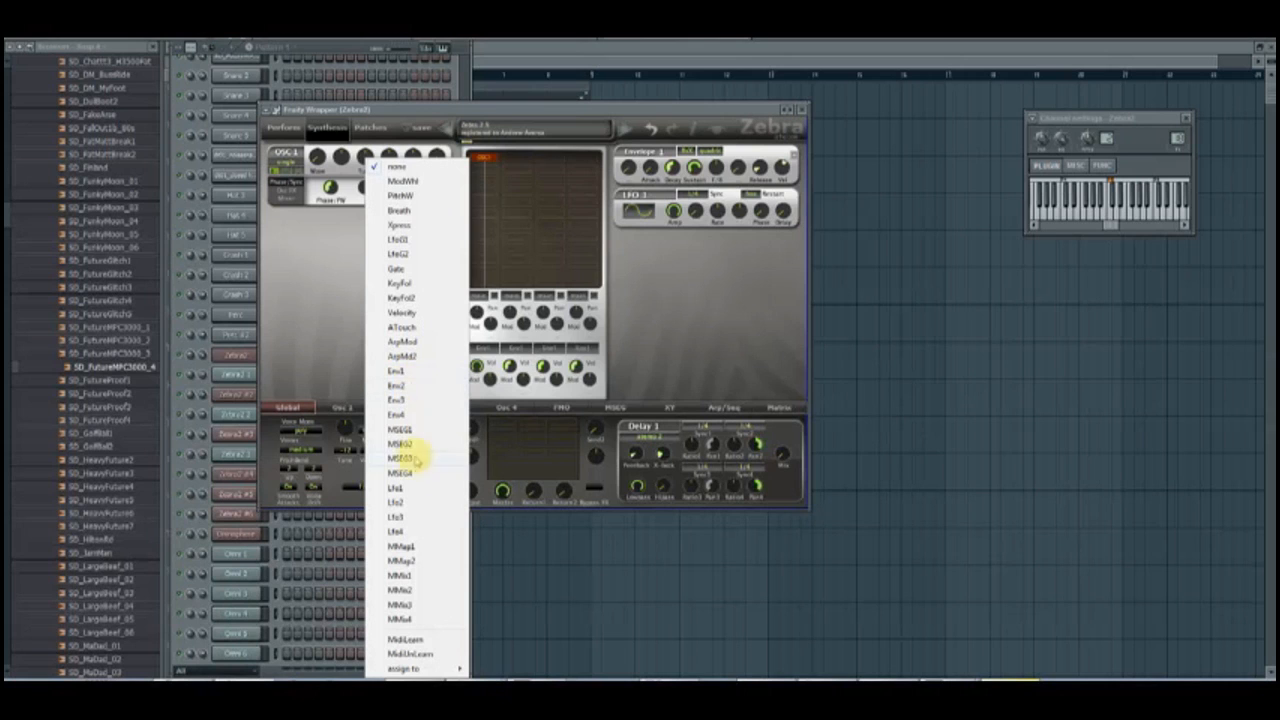
left_click(395, 252)
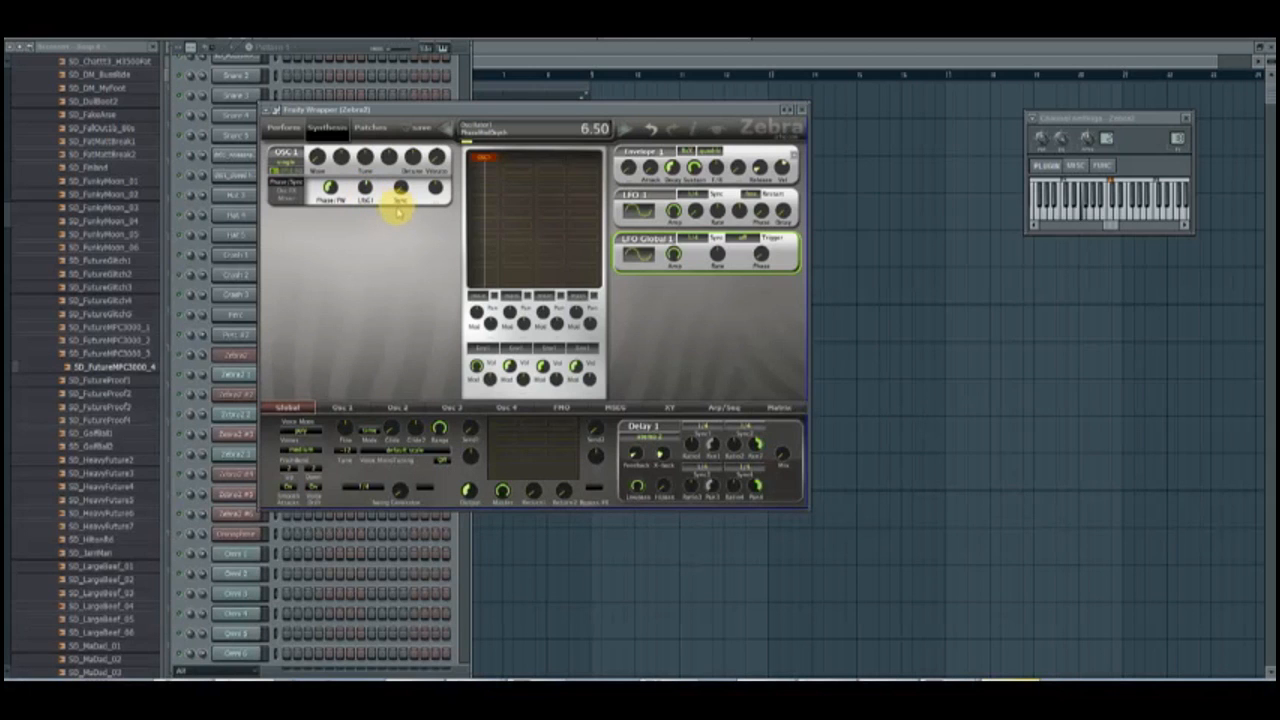
left_click(290, 442)
left_click(333, 450)
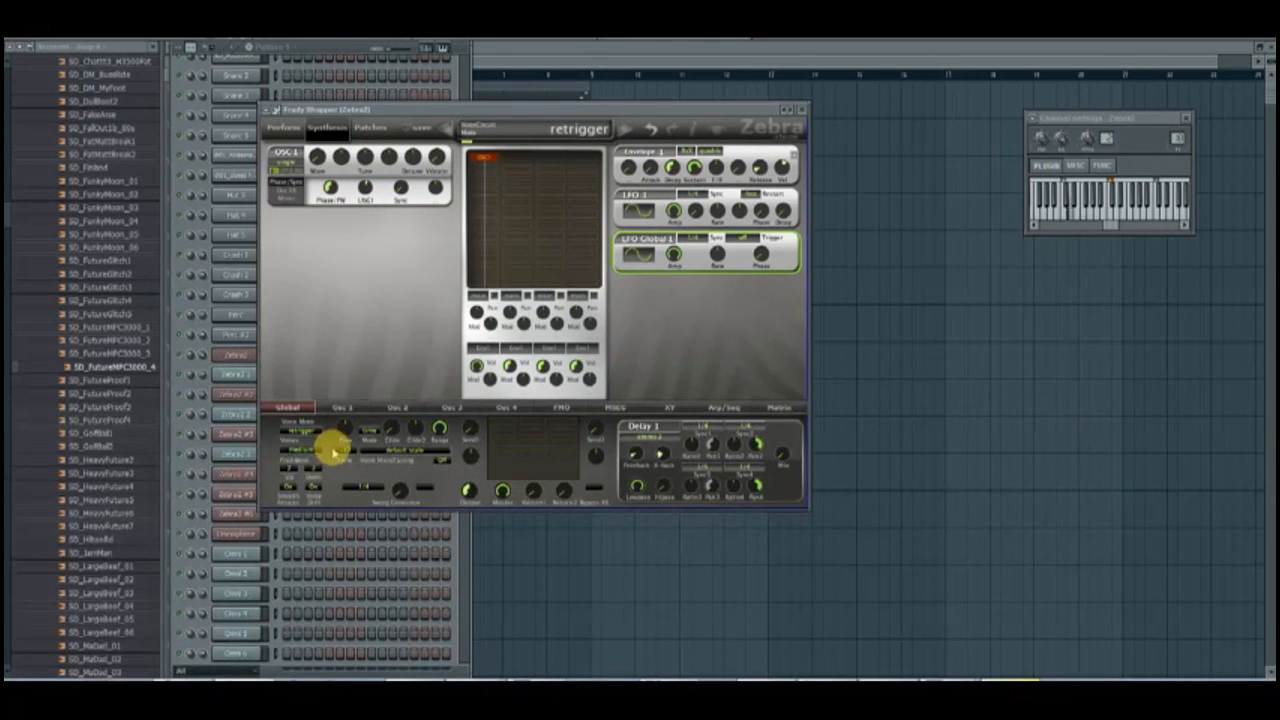
Insert an XMF1 filter under oscillator 1, modulate its cutoff with Env2, and shorten Envelope 2's decay.
left_click(486, 194)
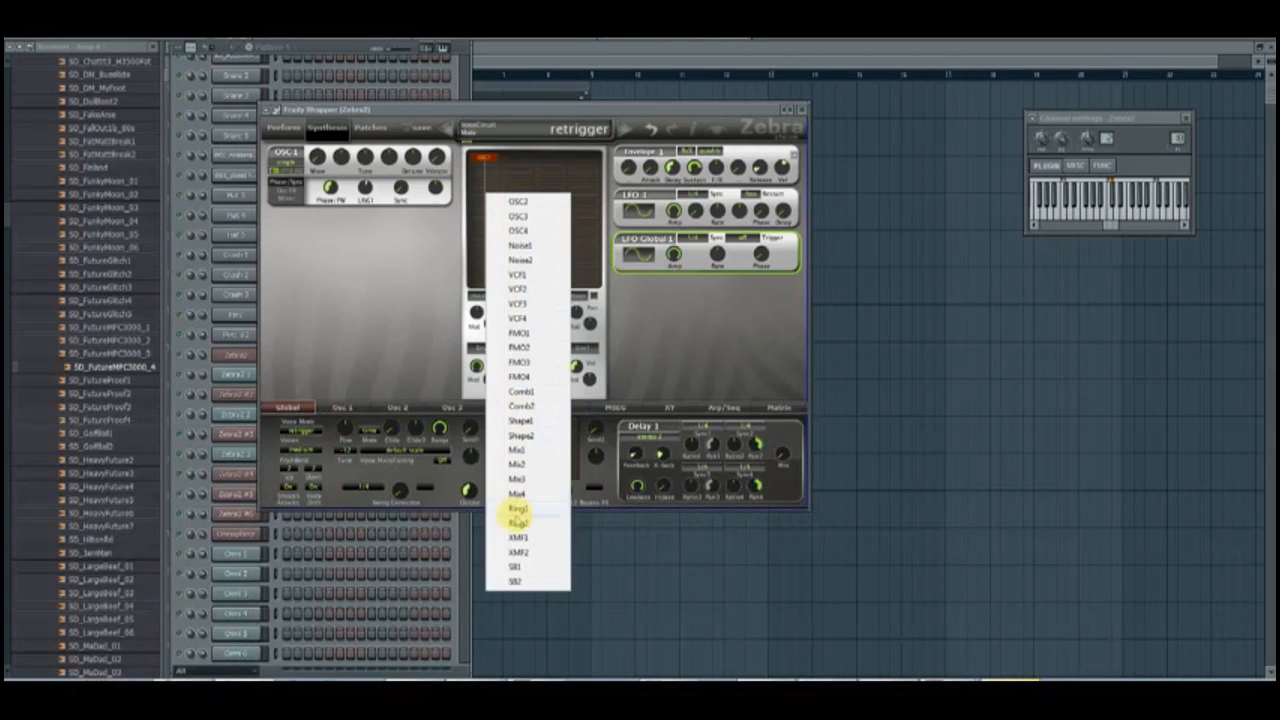
left_click(518, 538)
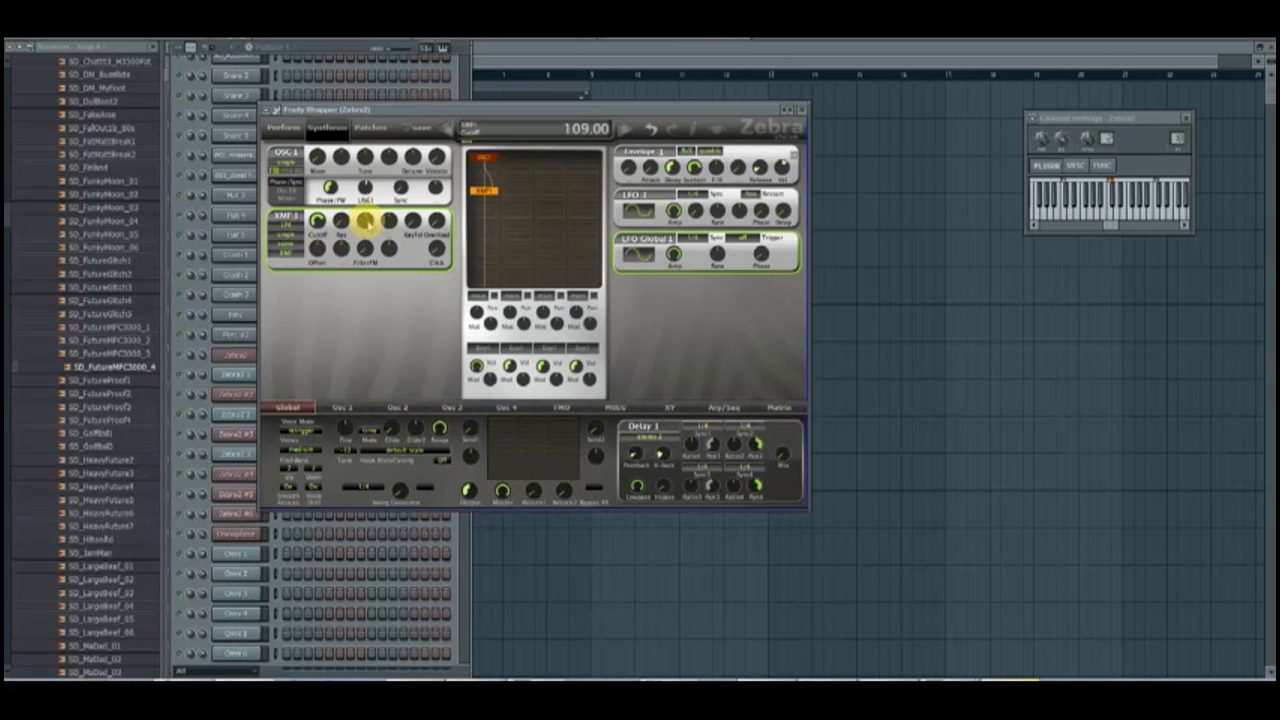
right_click(365, 222)
left_click(412, 386)
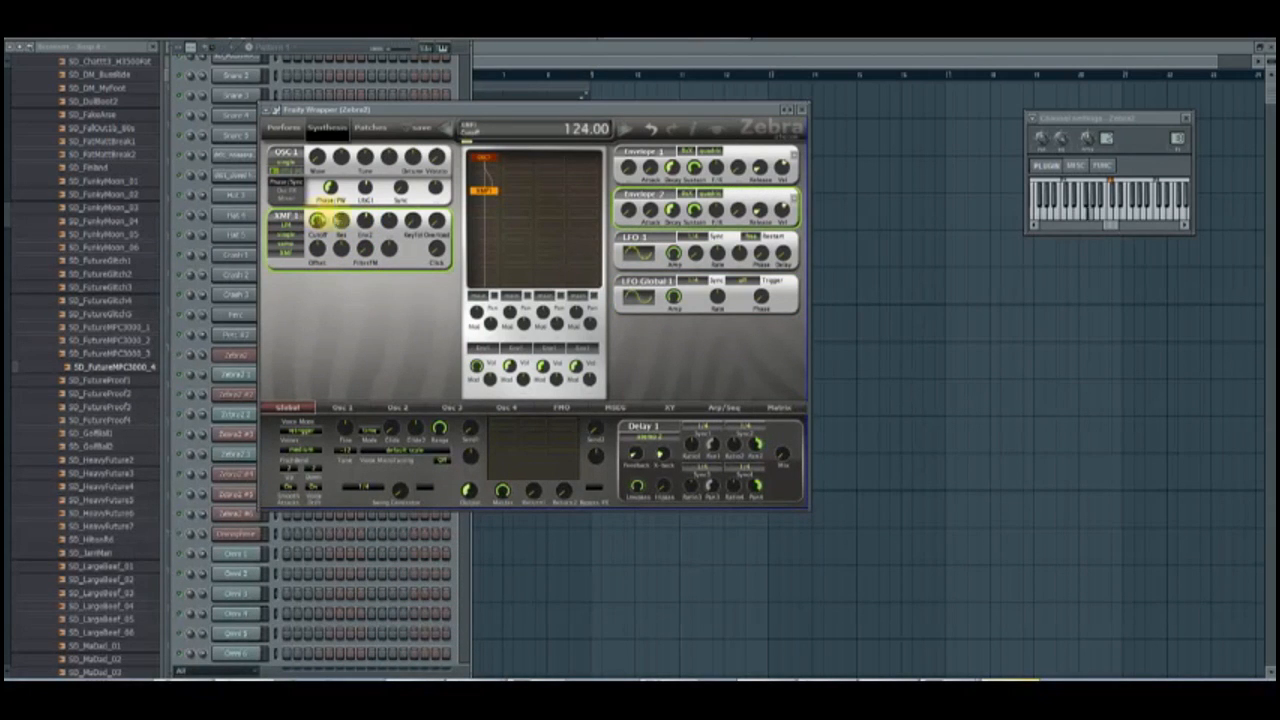
left_click_drag(673, 211, 657, 234)
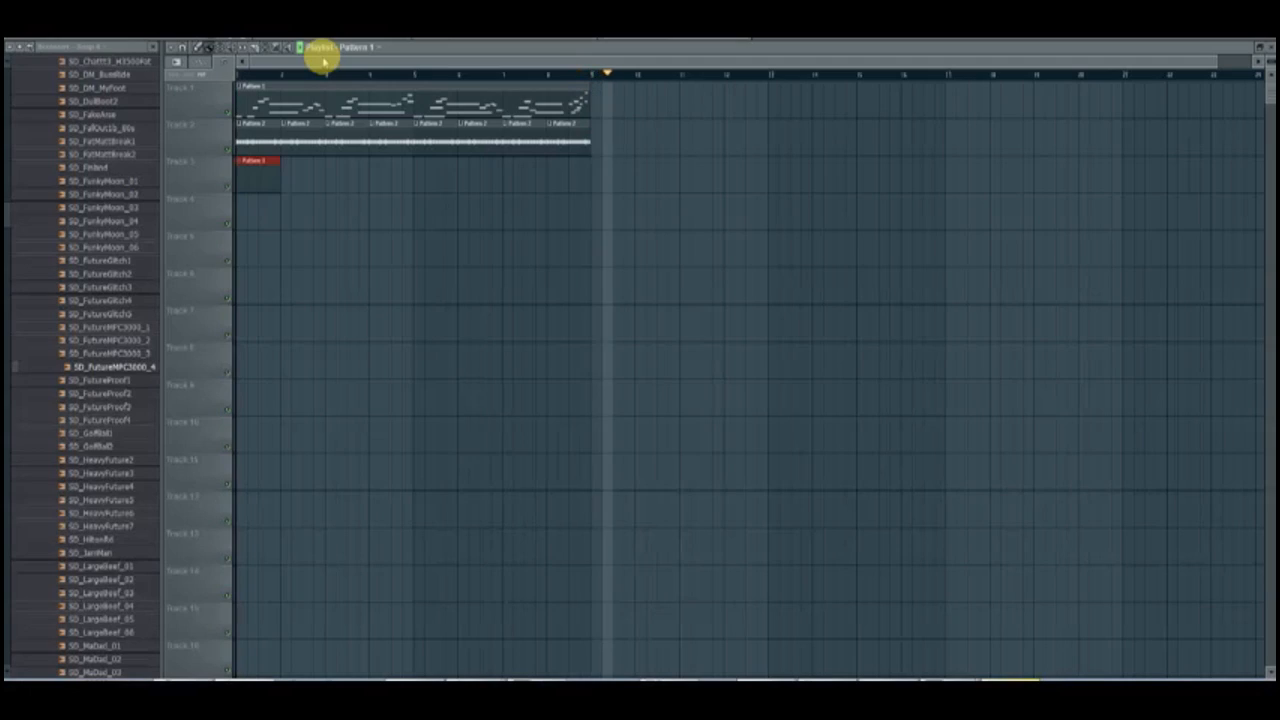
Open the Zebra2 channel's recorded notes from Pattern 3 in the piano roll and quantize them.
key("space")
key("F5")
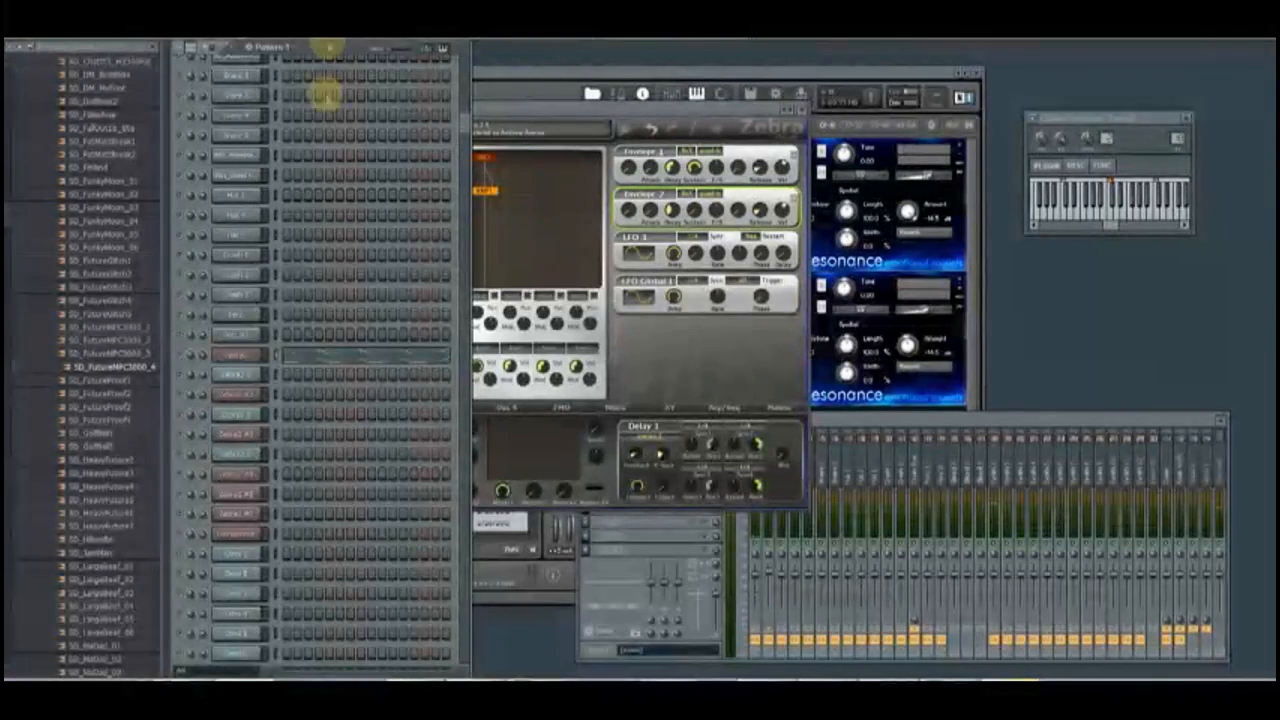
key("F5")
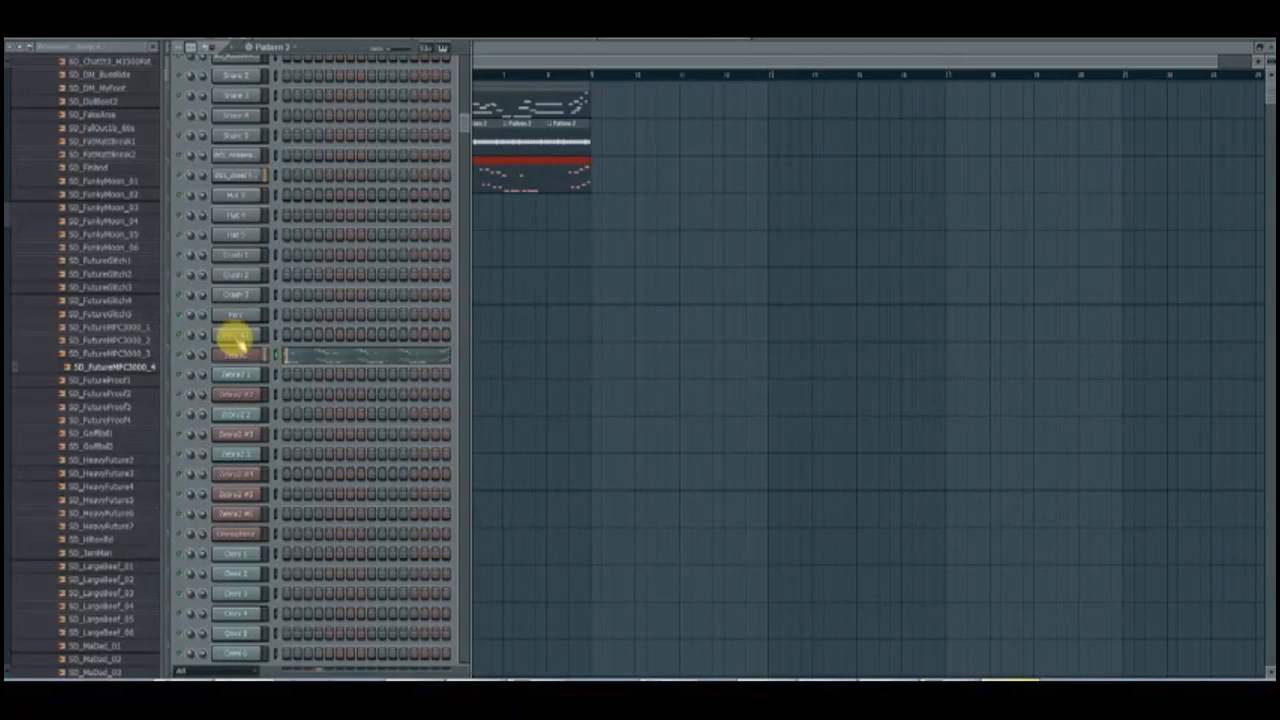
left_click(278, 350)
key("alt+q")
left_click(695, 414)
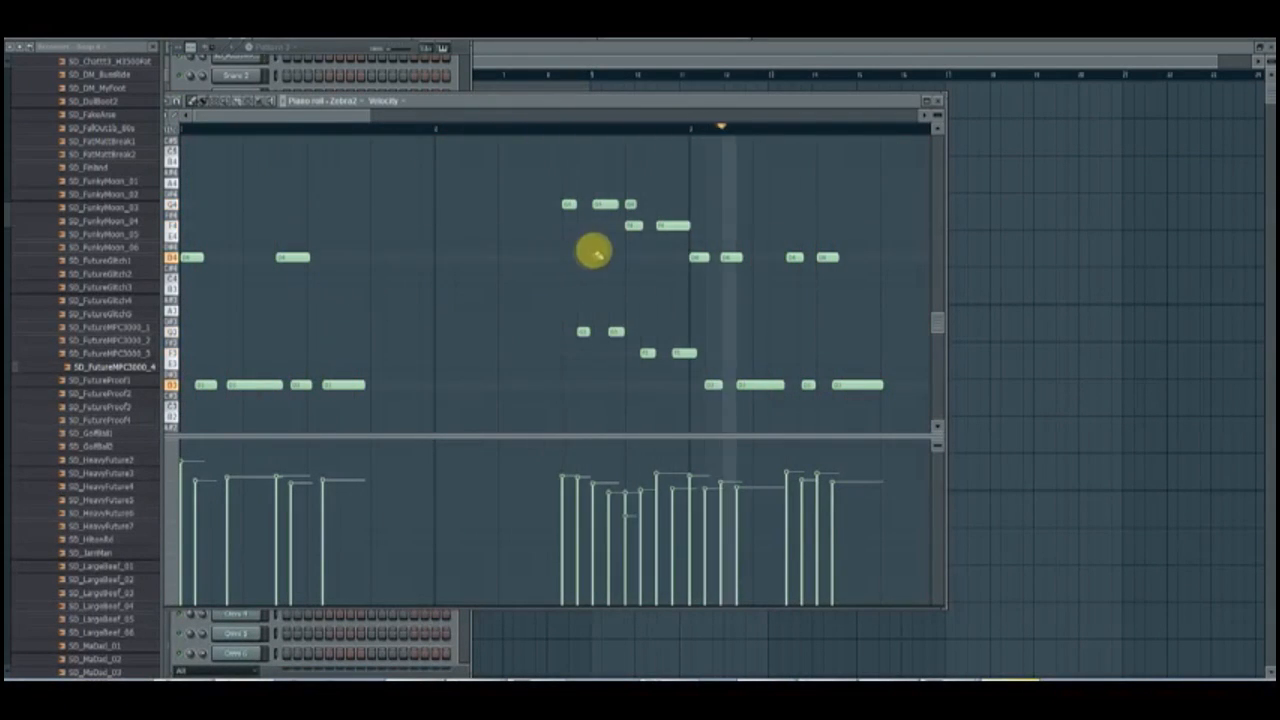
Remove the stray short G4 note just before bar 3 and play the Zebra2 part through to its end.
key("space")
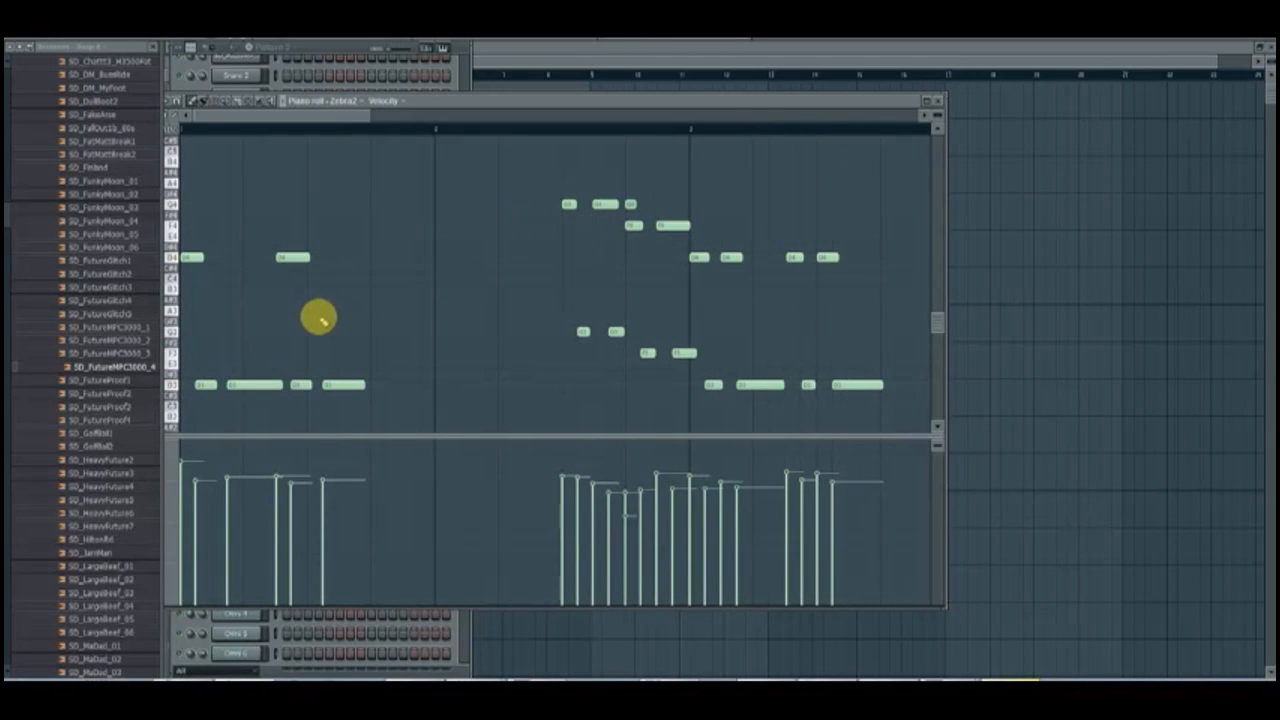
left_click(268, 32)
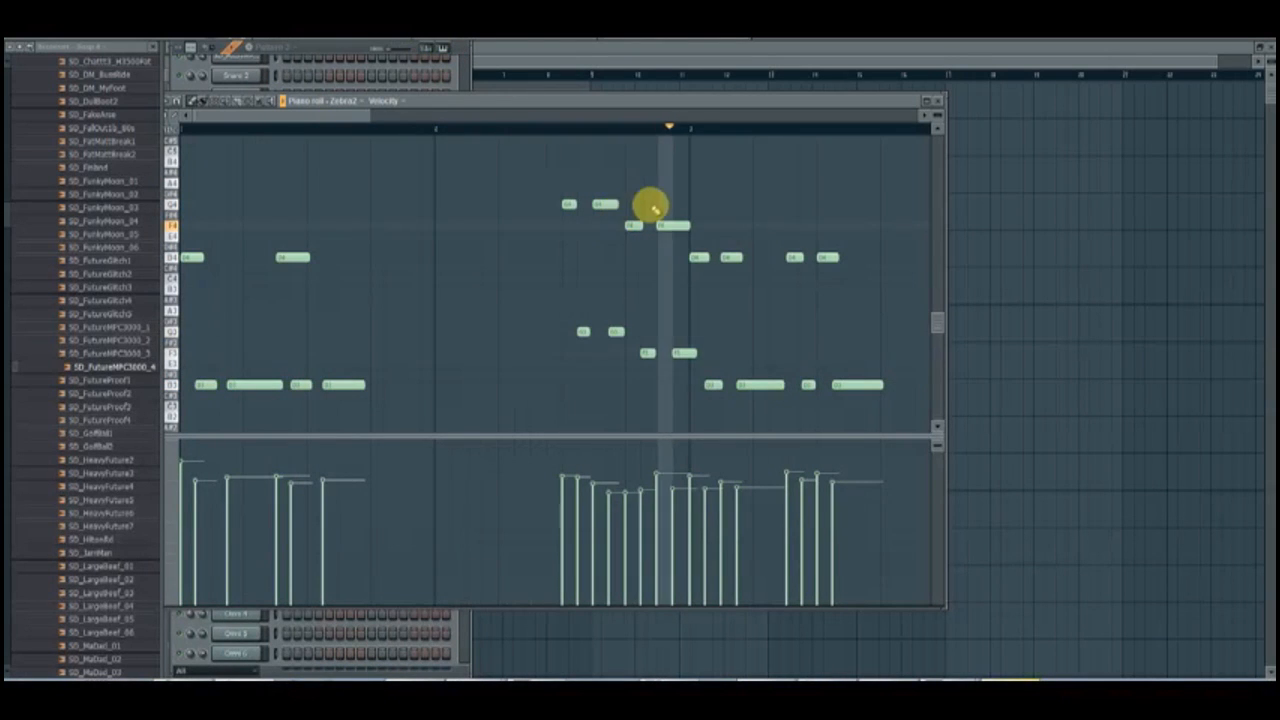
left_click_drag(345, 118, 745, 115)
key("space")
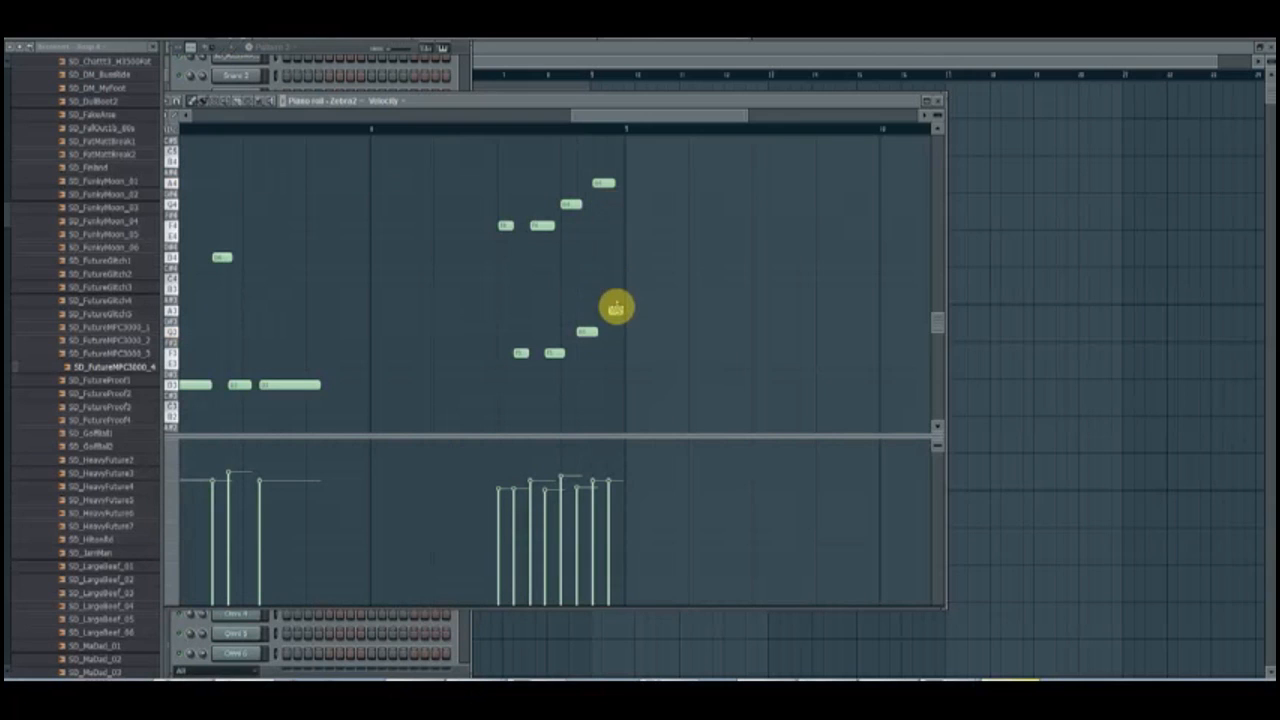
Replace the Zebra2 part's last note with a C5 note that ends at bar 9, and close the piano roll.
scroll(614, 290, "up", 3)
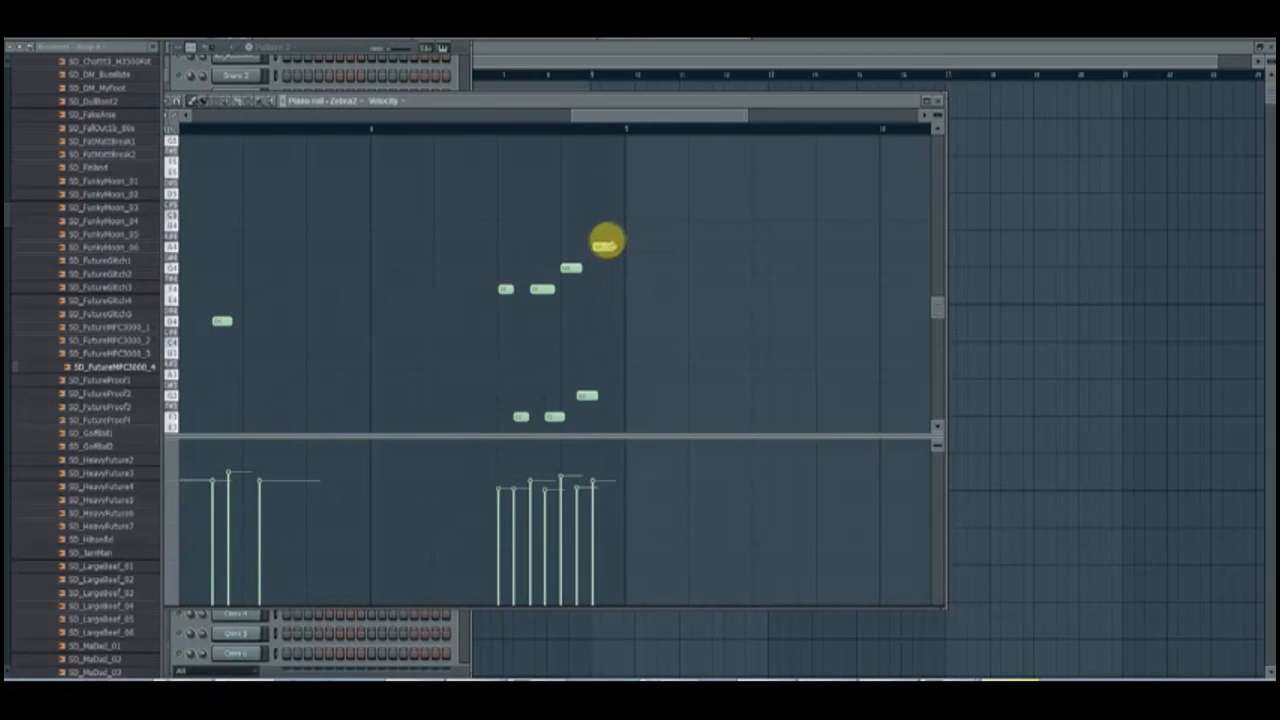
left_click_drag(610, 234, 613, 216)
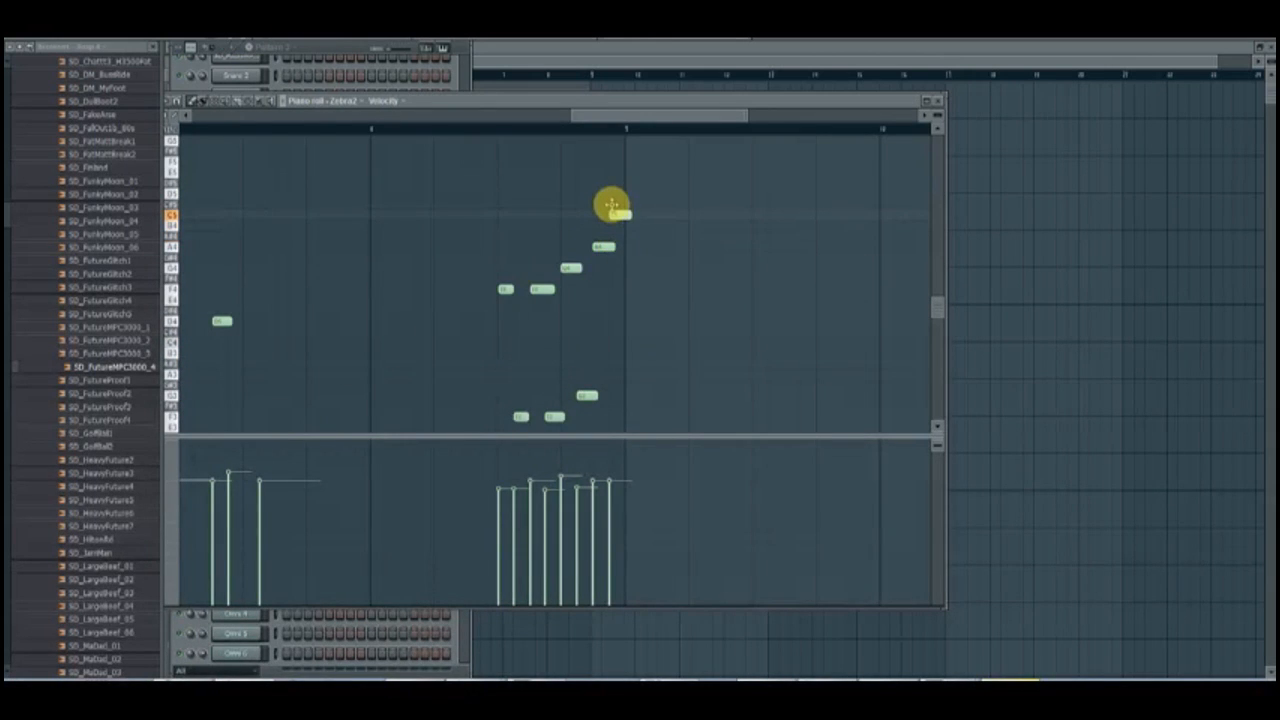
mouse_move(612, 200)
left_mouse_down()
mouse_move(647, 230)
mouse_move(606, 213)
left_mouse_up()
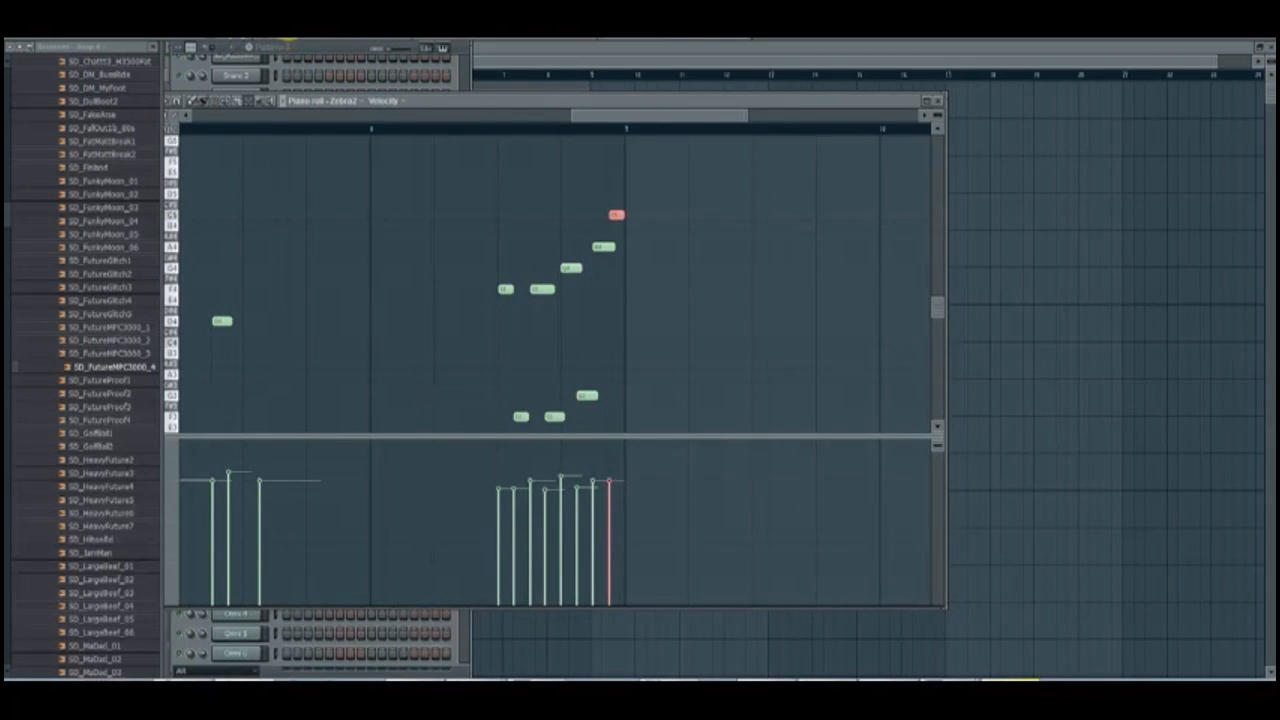
left_click(938, 102)
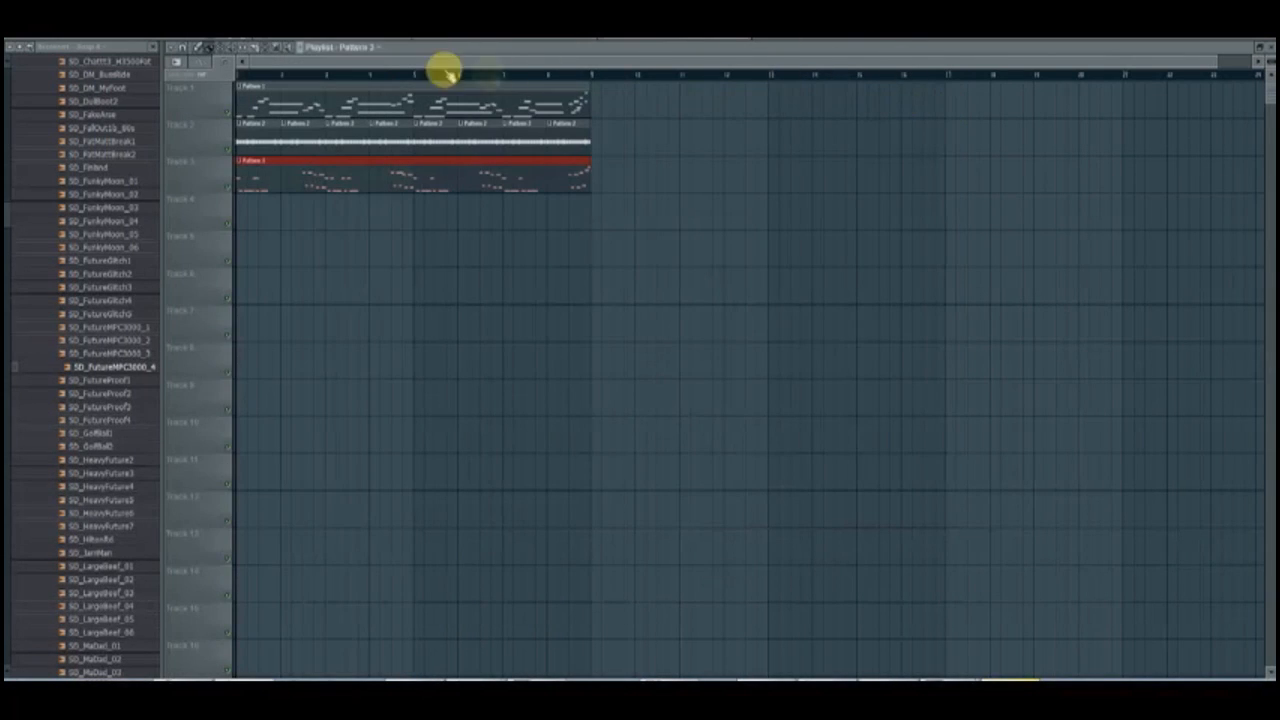
Set Zebra2's oscillator 1 to dual with a mixer width of 100, and reduce Envelope 1's sustain with a release of 31.50.
left_click(262, 38)
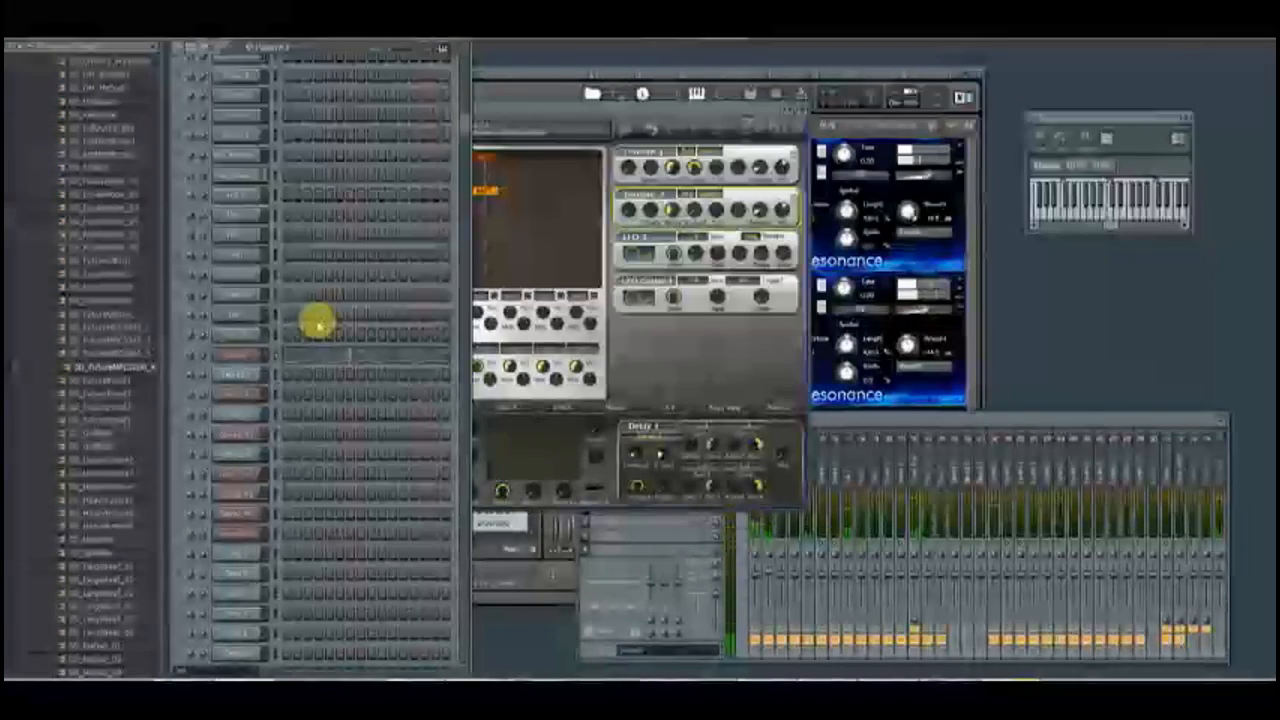
left_click(214, 352)
left_click(392, 318)
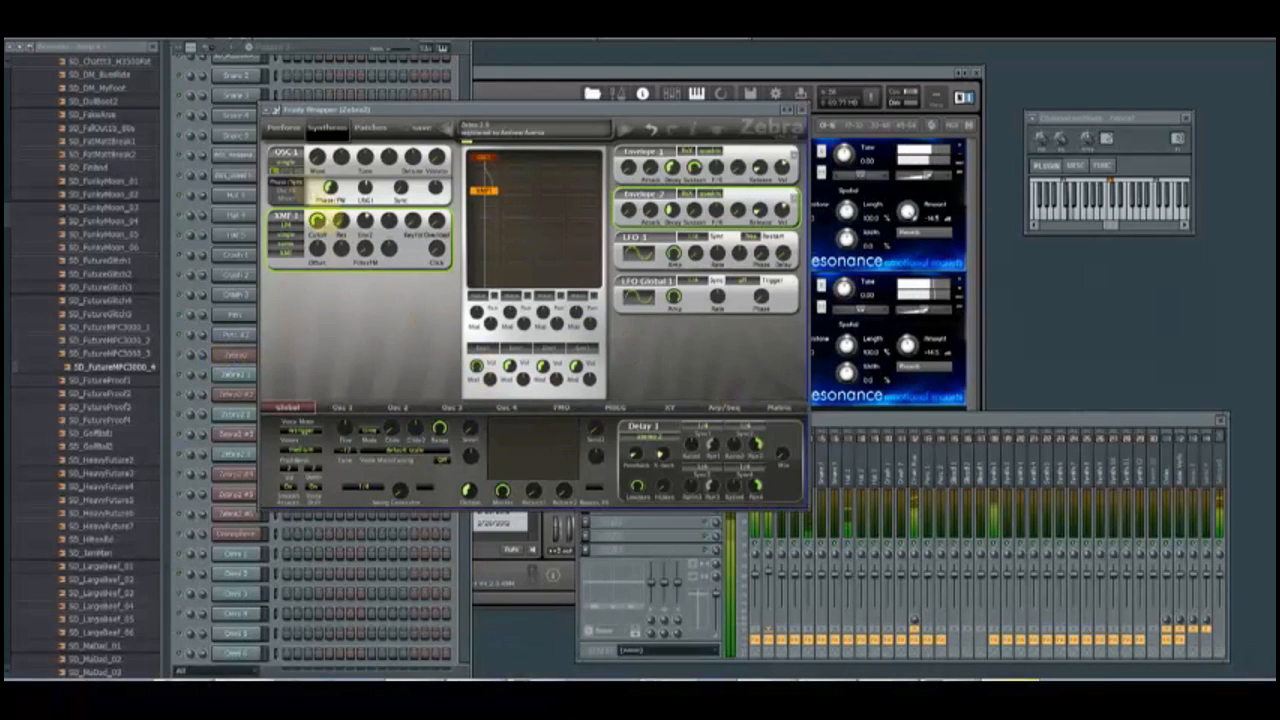
left_click(287, 199)
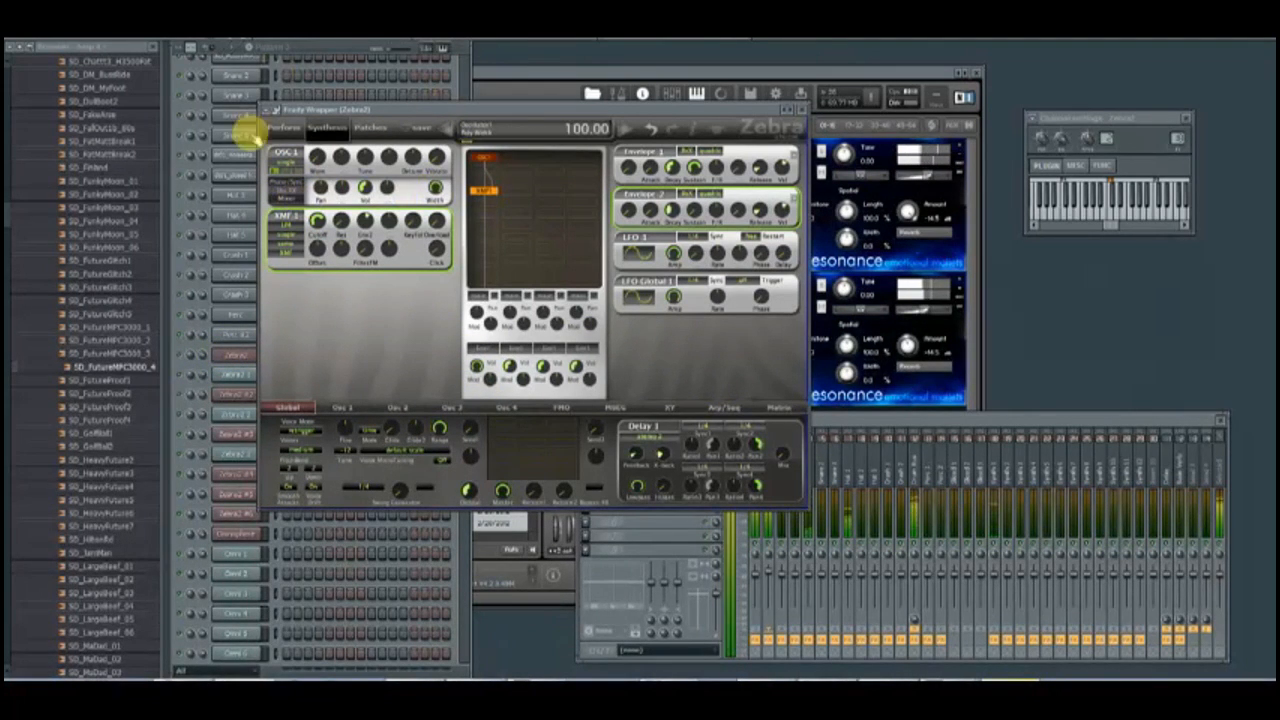
left_click(287, 161)
left_click(300, 180)
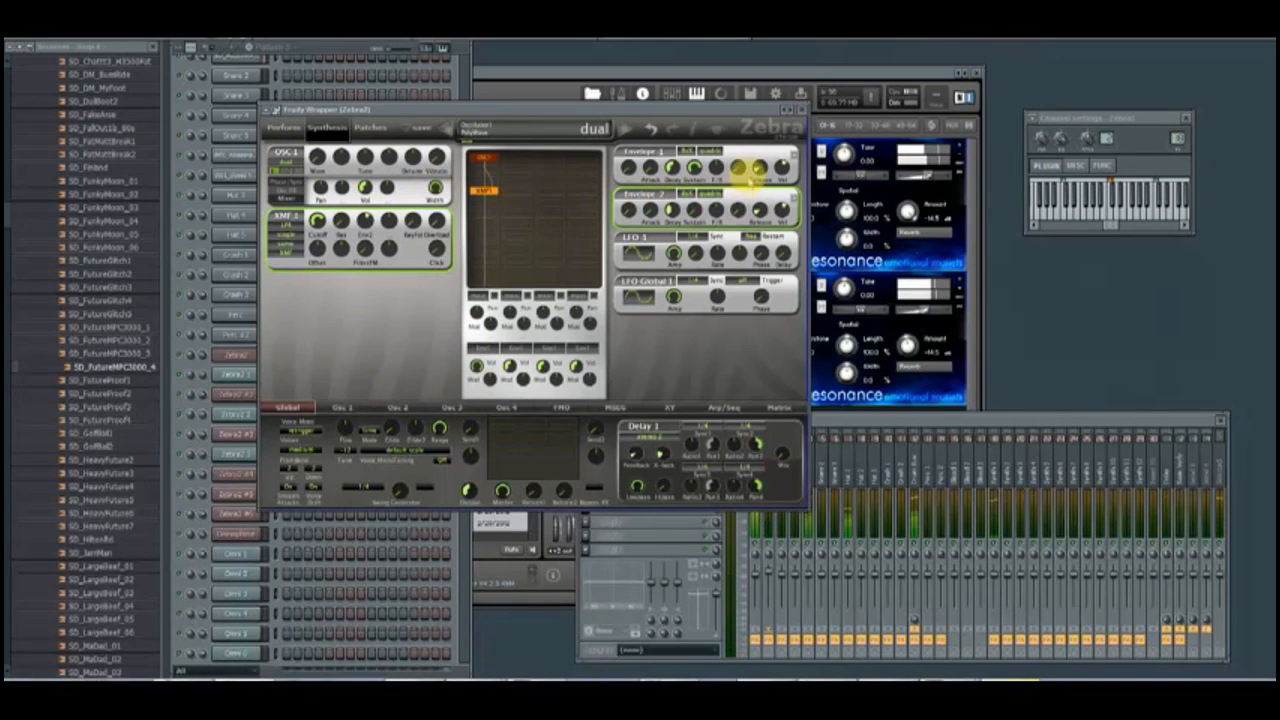
left_click_drag(693, 168, 691, 212)
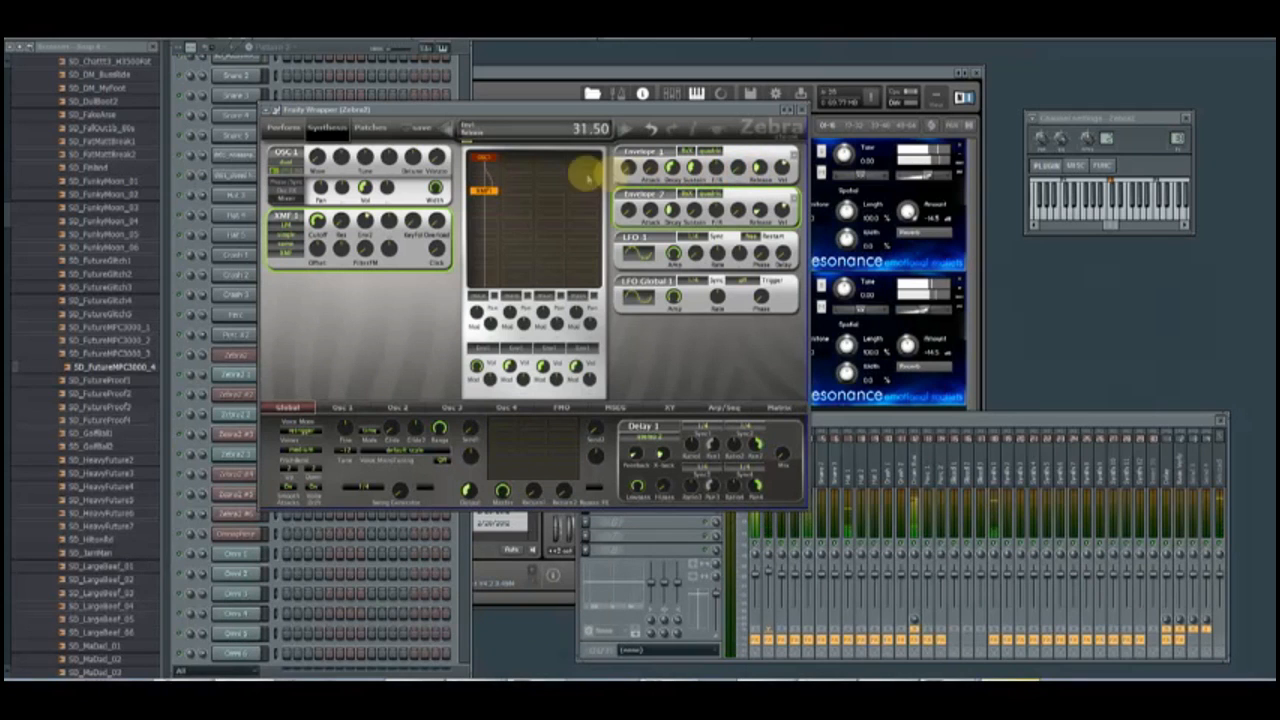
Try quad mode on Zebra2's oscillator 1 and return it to dual.
left_click(288, 168)
left_click(297, 183)
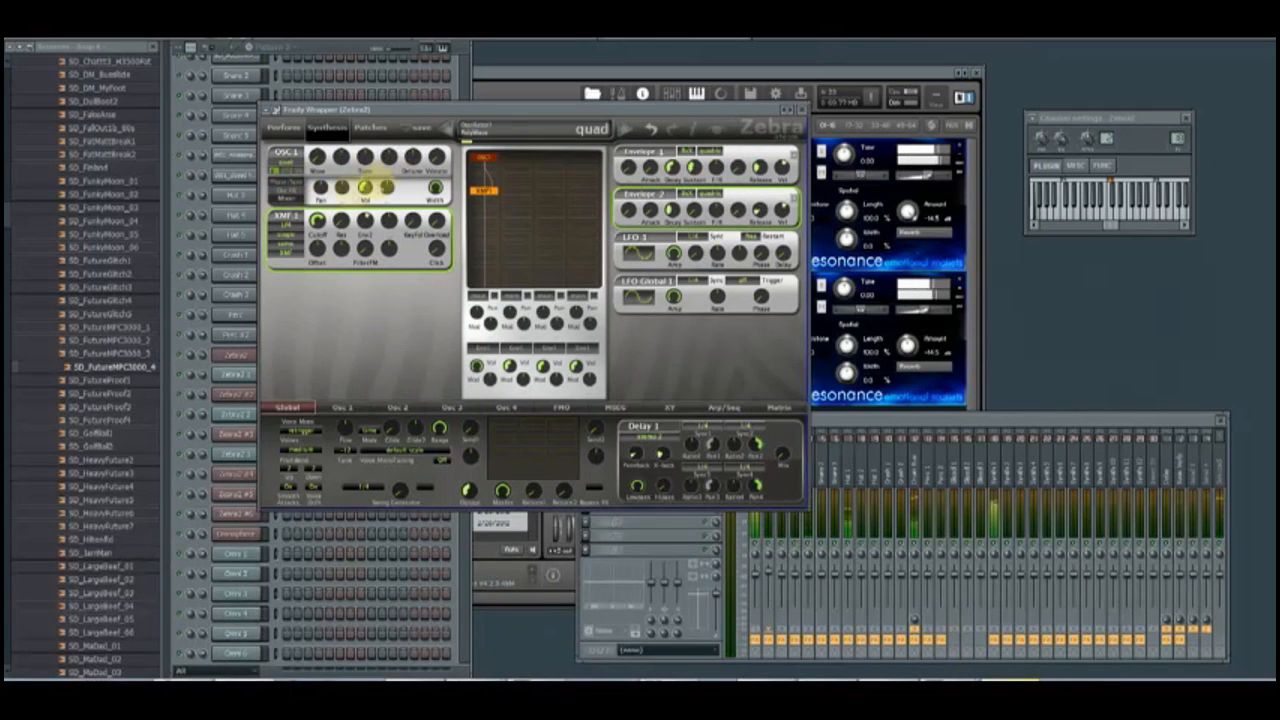
left_click(283, 163)
left_click(297, 178)
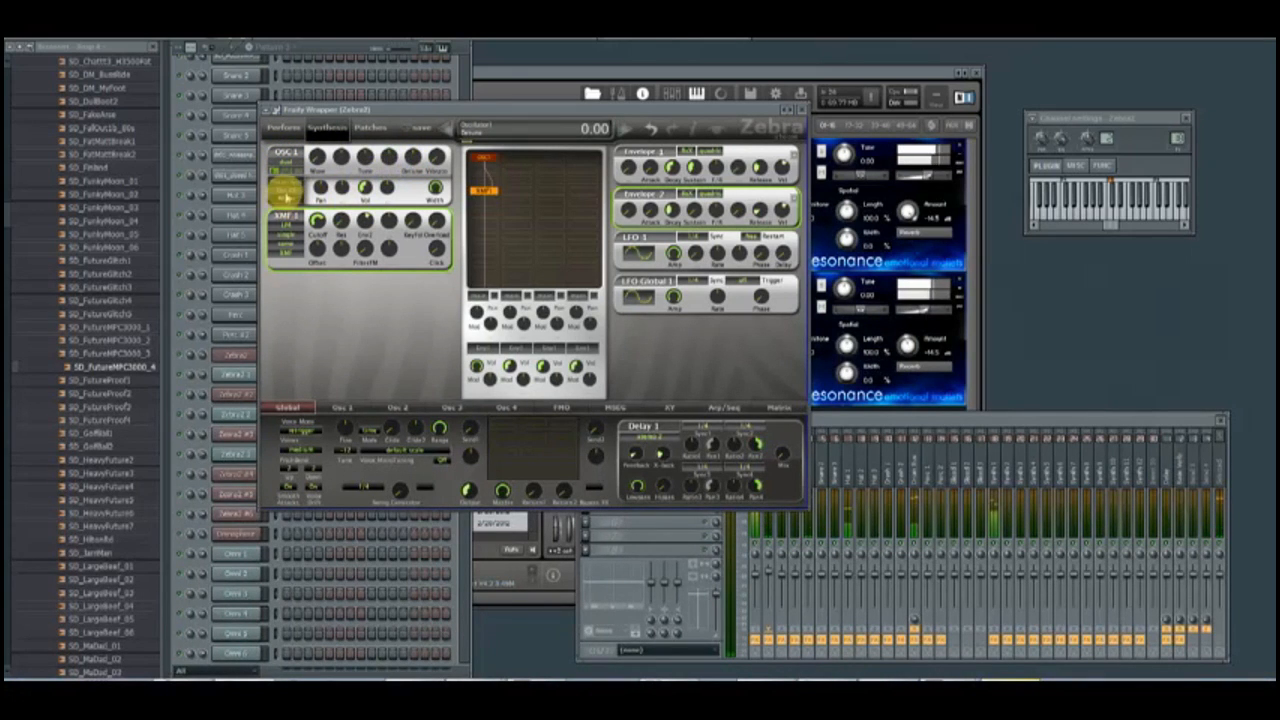
Show oscillator 1's phase and sync controls and set LFO Global 1's rate to 62.00.
left_click(286, 190)
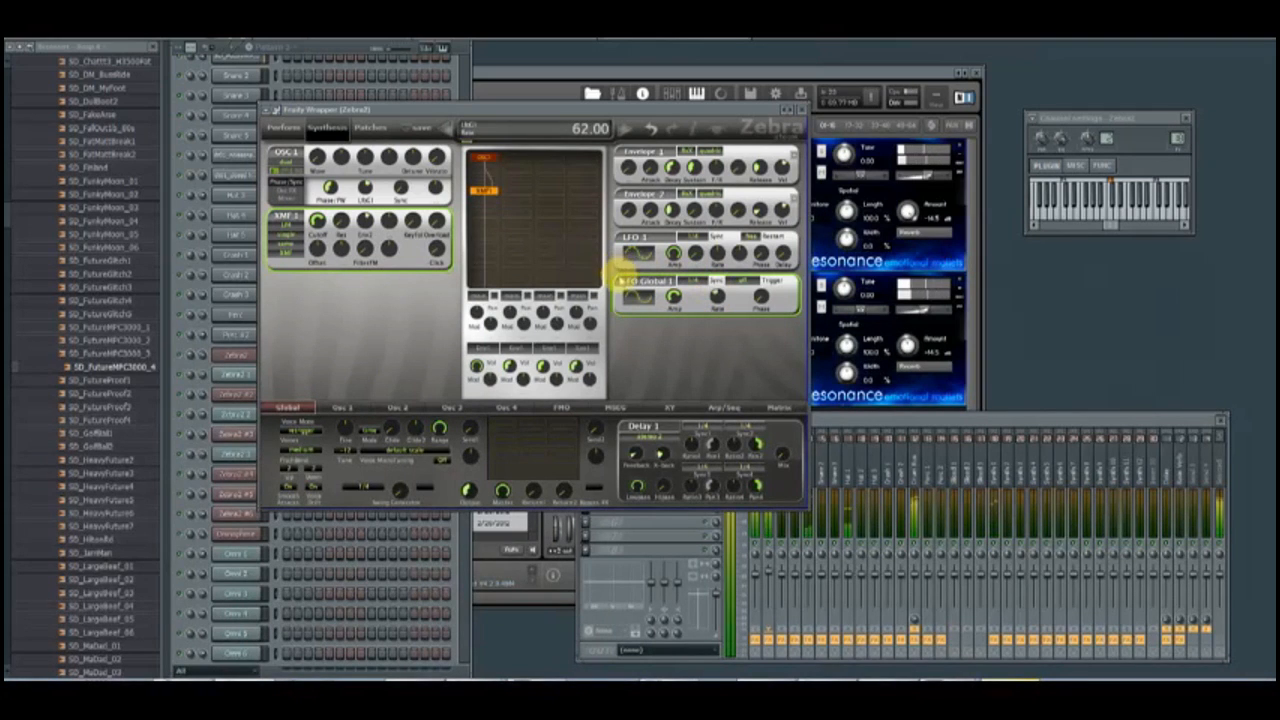
Shape the Synth 1 track's Parametric EQ 2 with a steep low cut on band 1 and gentle dips on bands 3 and 5.
left_click(846, 449)
left_click(994, 457)
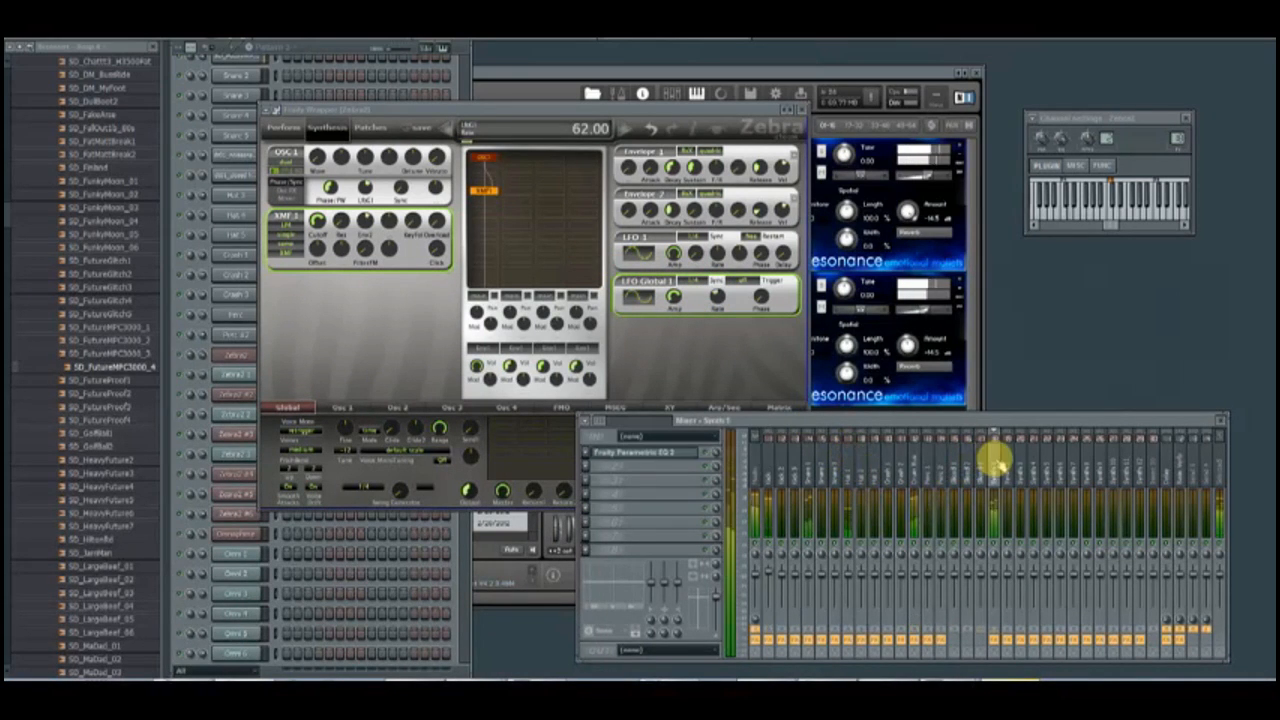
left_click(634, 452)
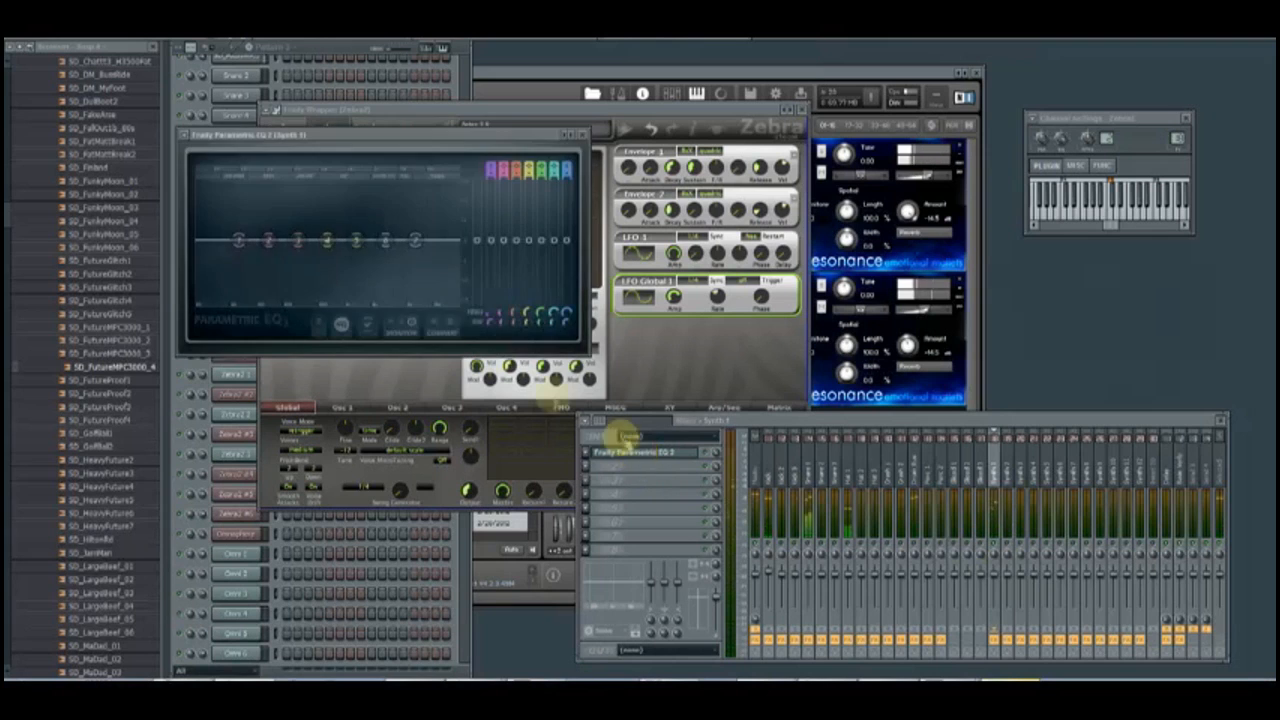
left_click_drag(255, 237, 352, 254)
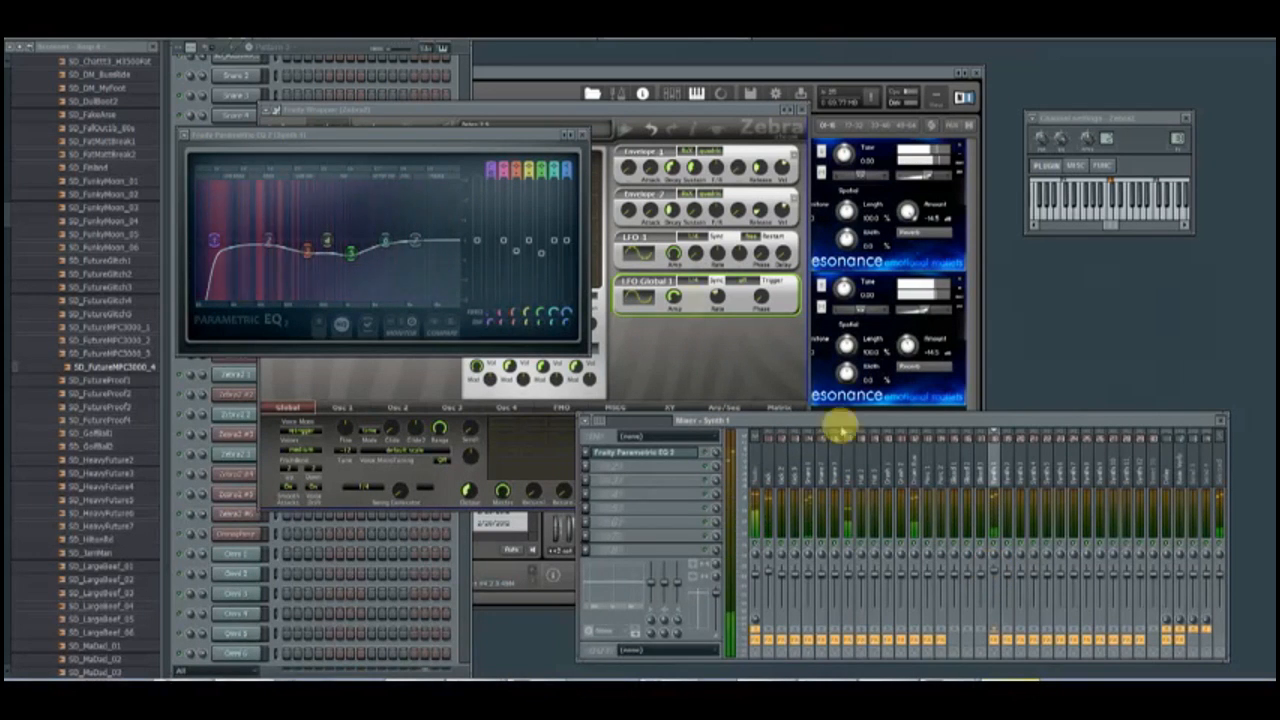
Open the Omnisphere channel's plugin window from the Pattern 3 channels.
left_click(306, 51)
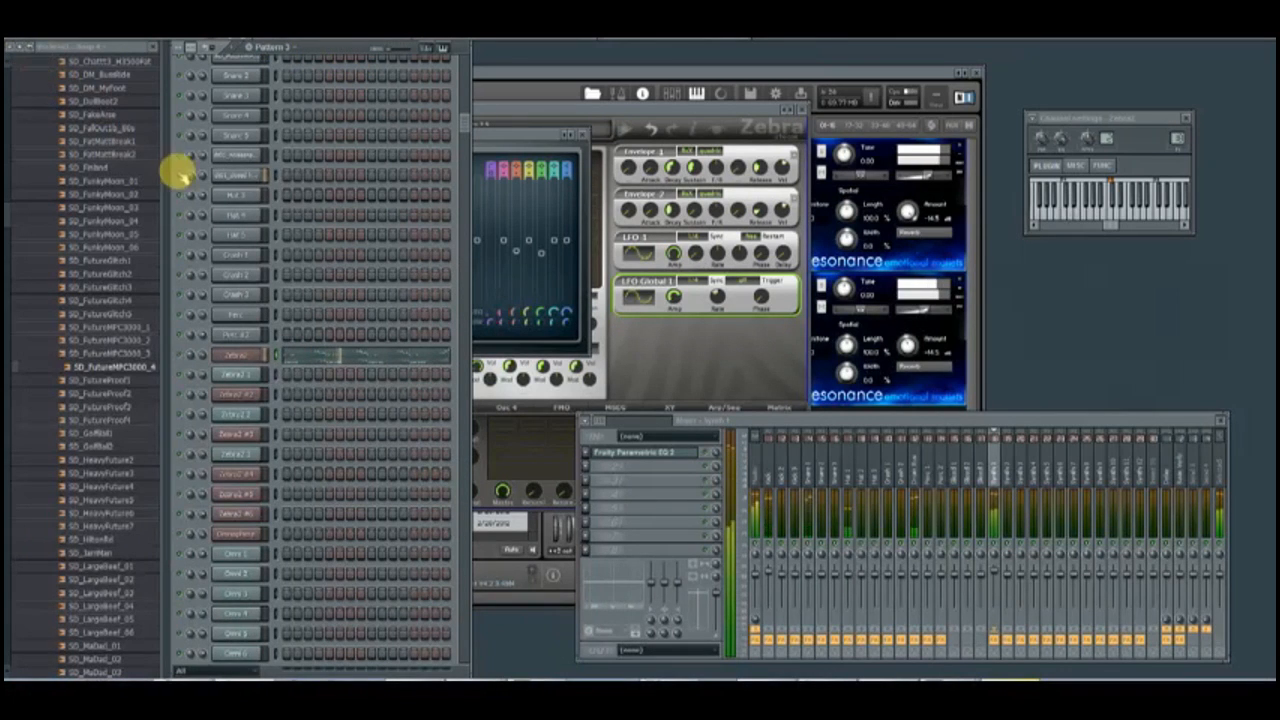
scroll(277, 475, "down", 3)
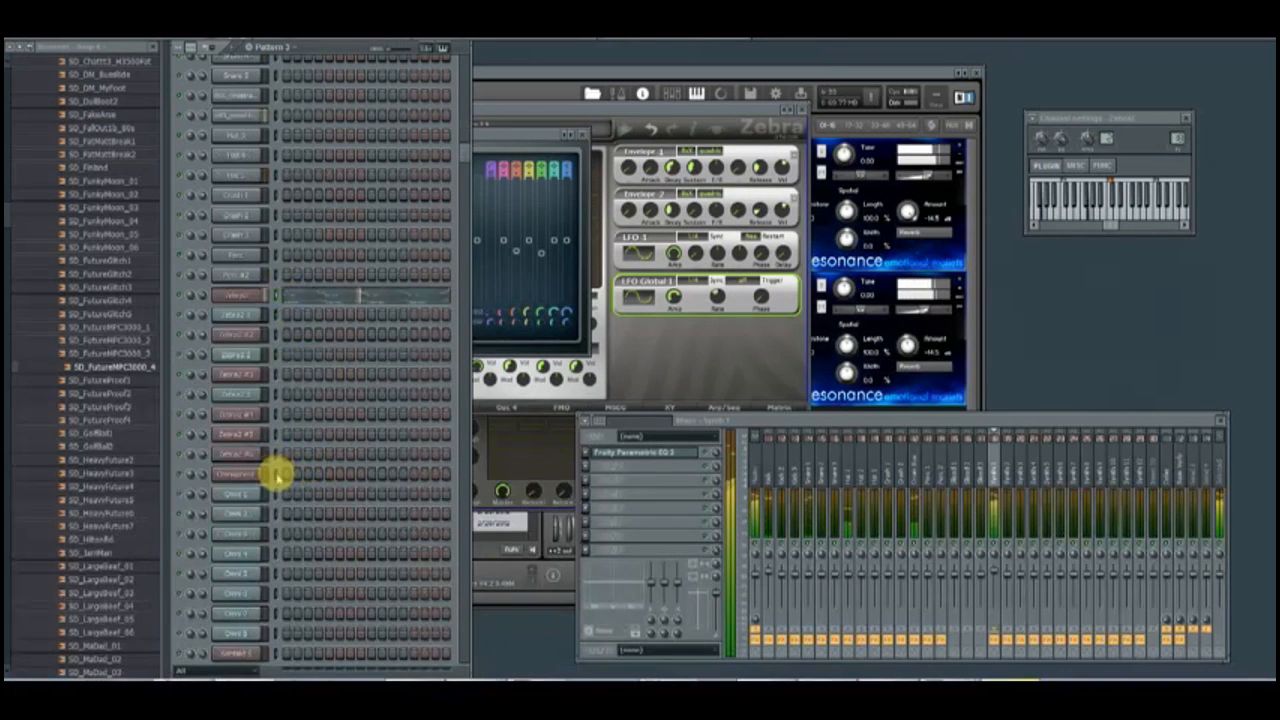
left_click(242, 470)
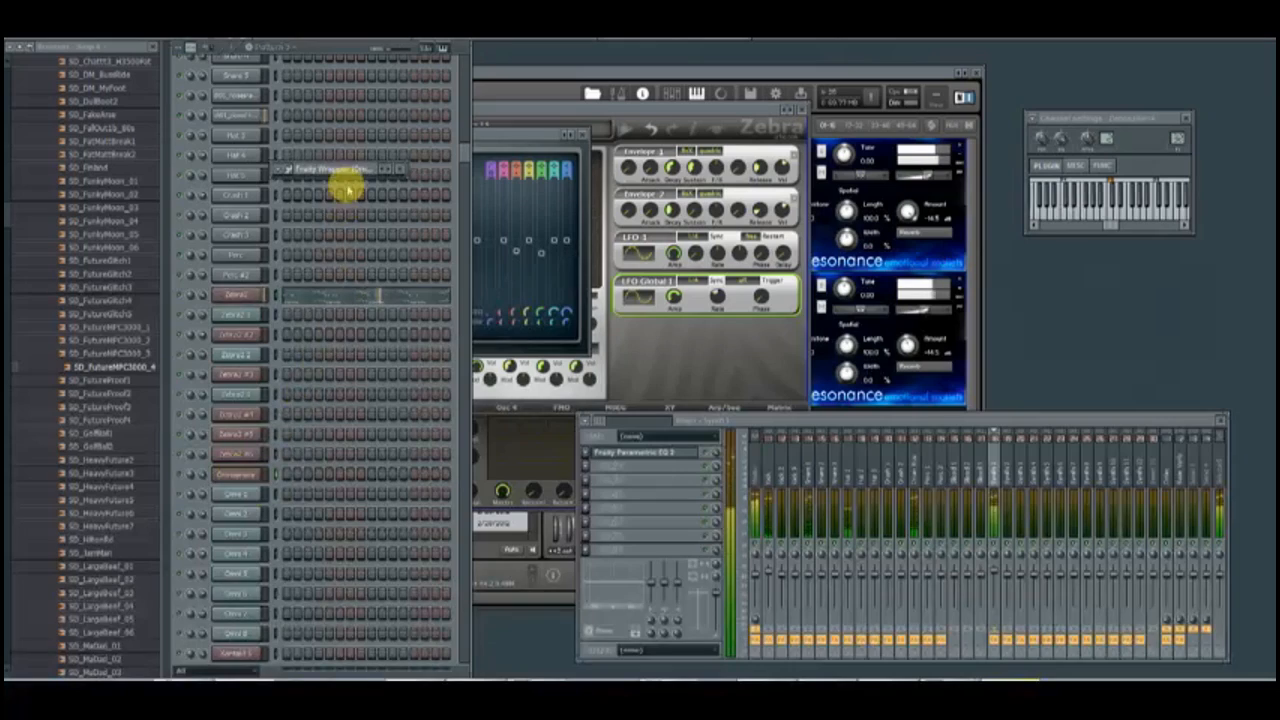
left_click_drag(349, 170, 357, 126)
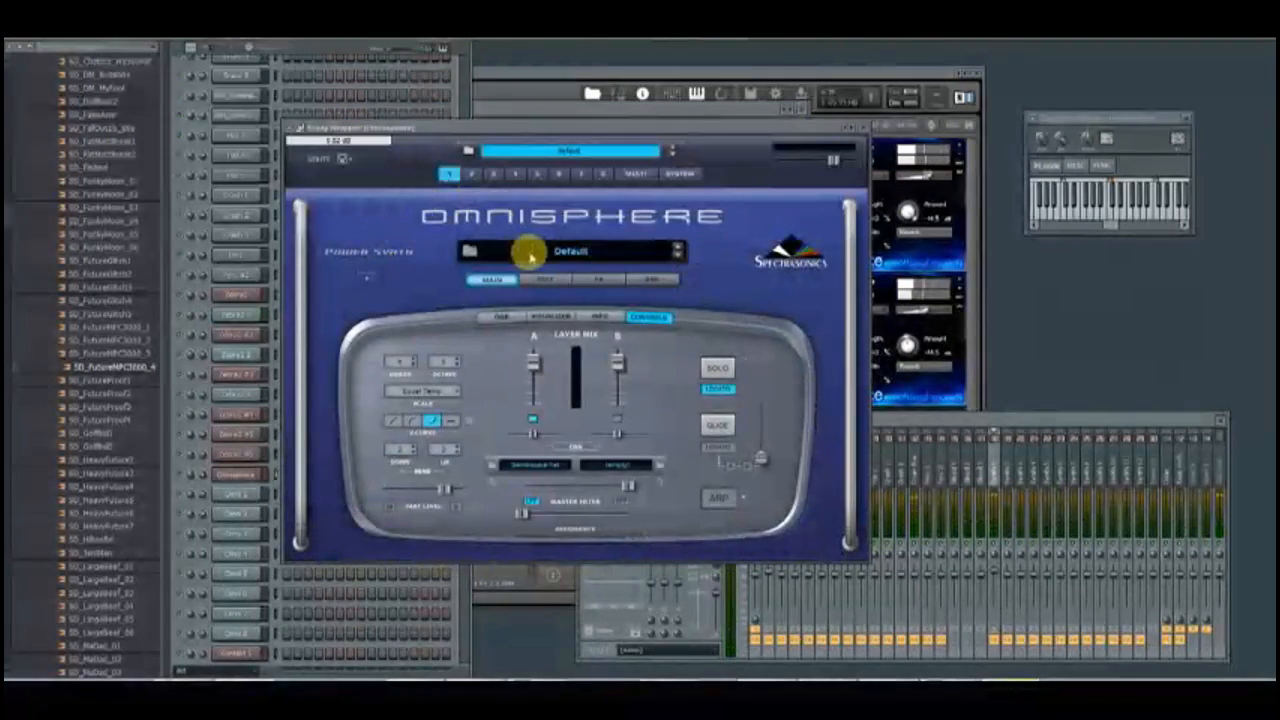
Load the Basic Dark Pad Velo patch from Omnisphere's Pads + Strings category, Soft and Warm type.
left_click(527, 252)
scroll(373, 326, "down", 4)
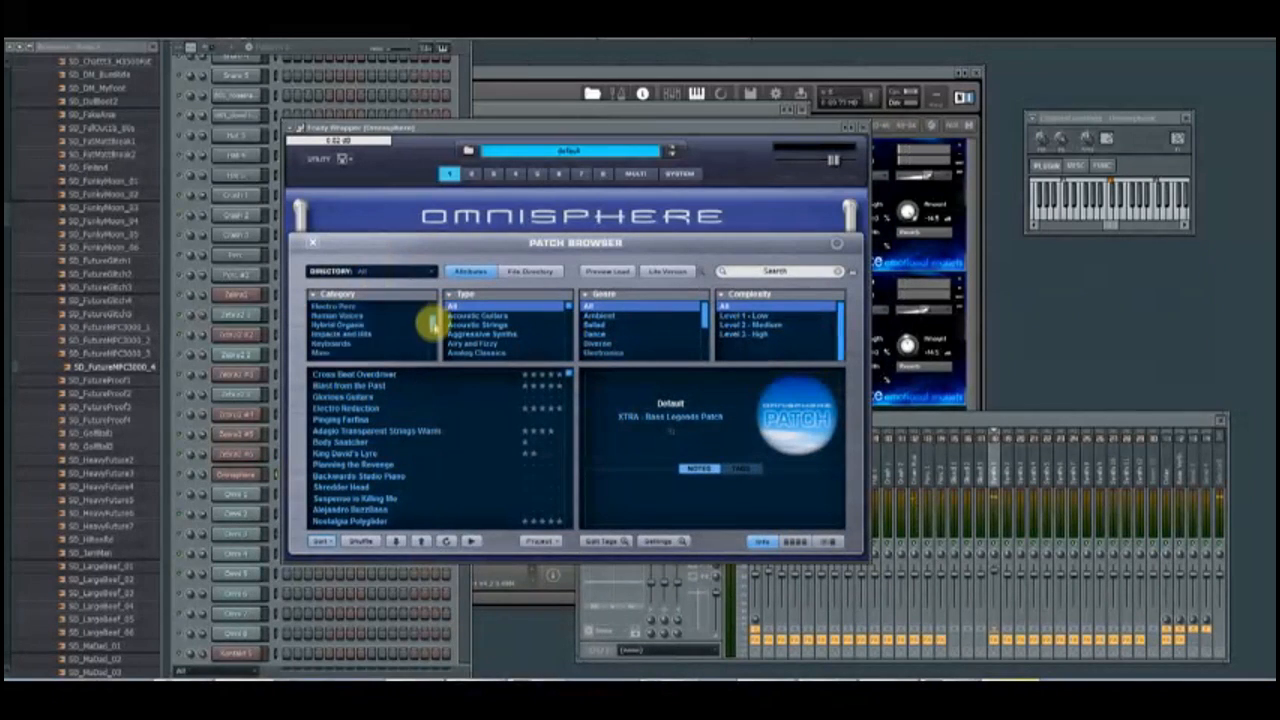
left_click(380, 325)
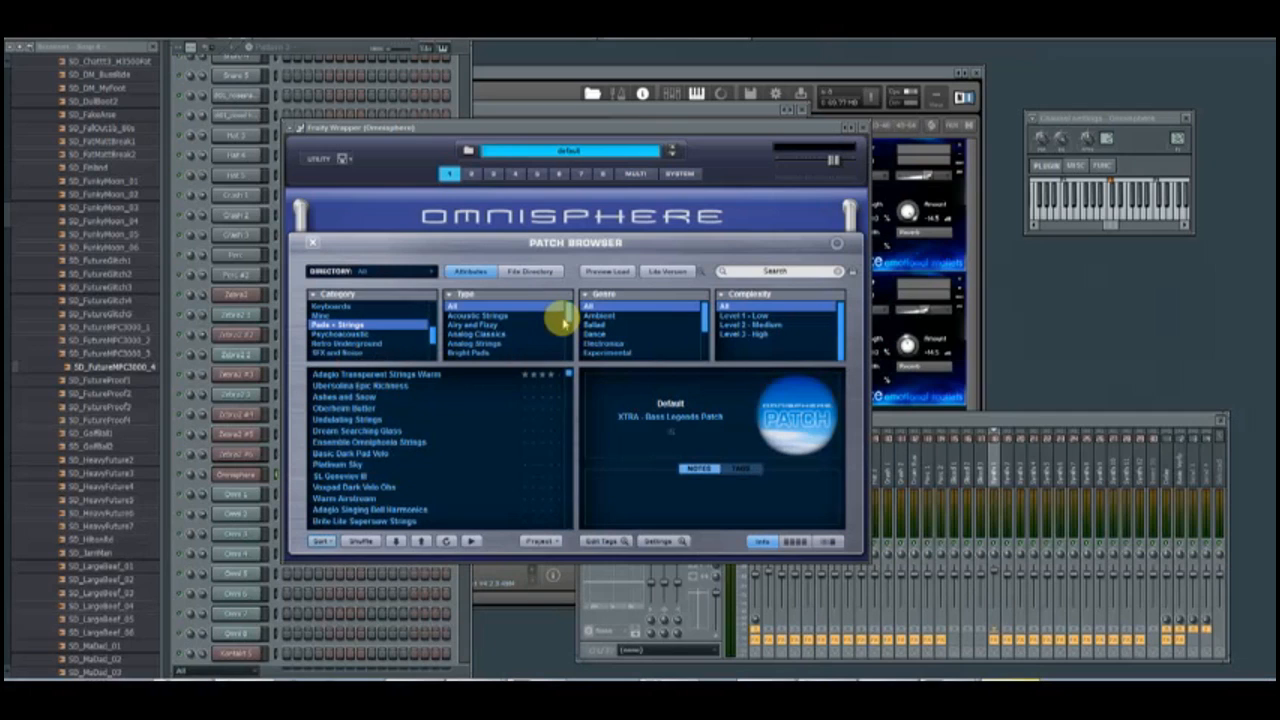
left_click_drag(567, 316, 566, 337)
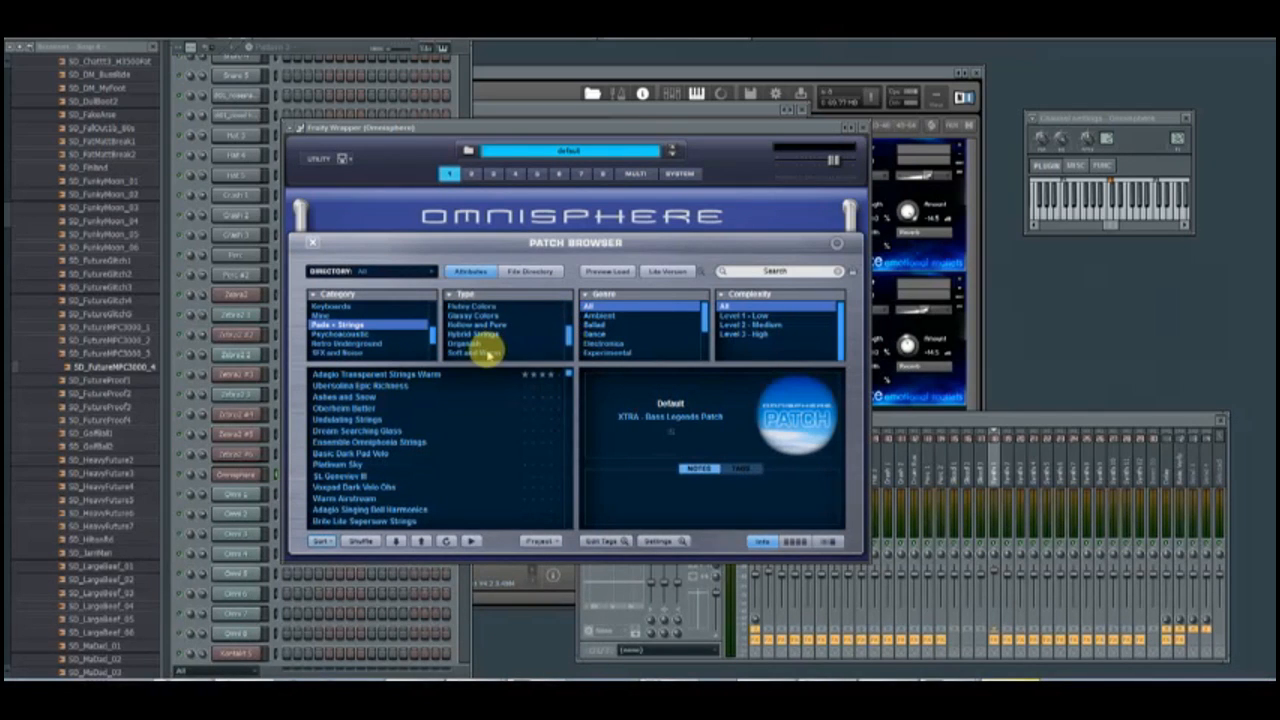
left_click(487, 352)
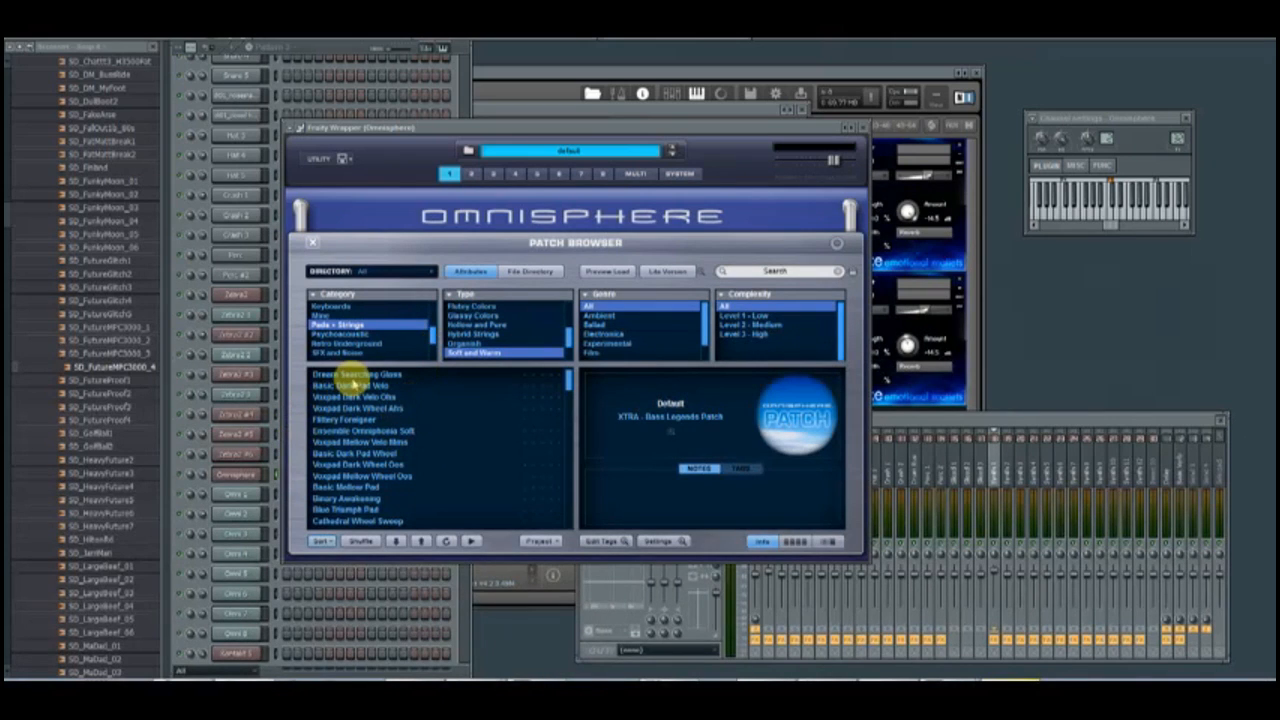
left_click(352, 385)
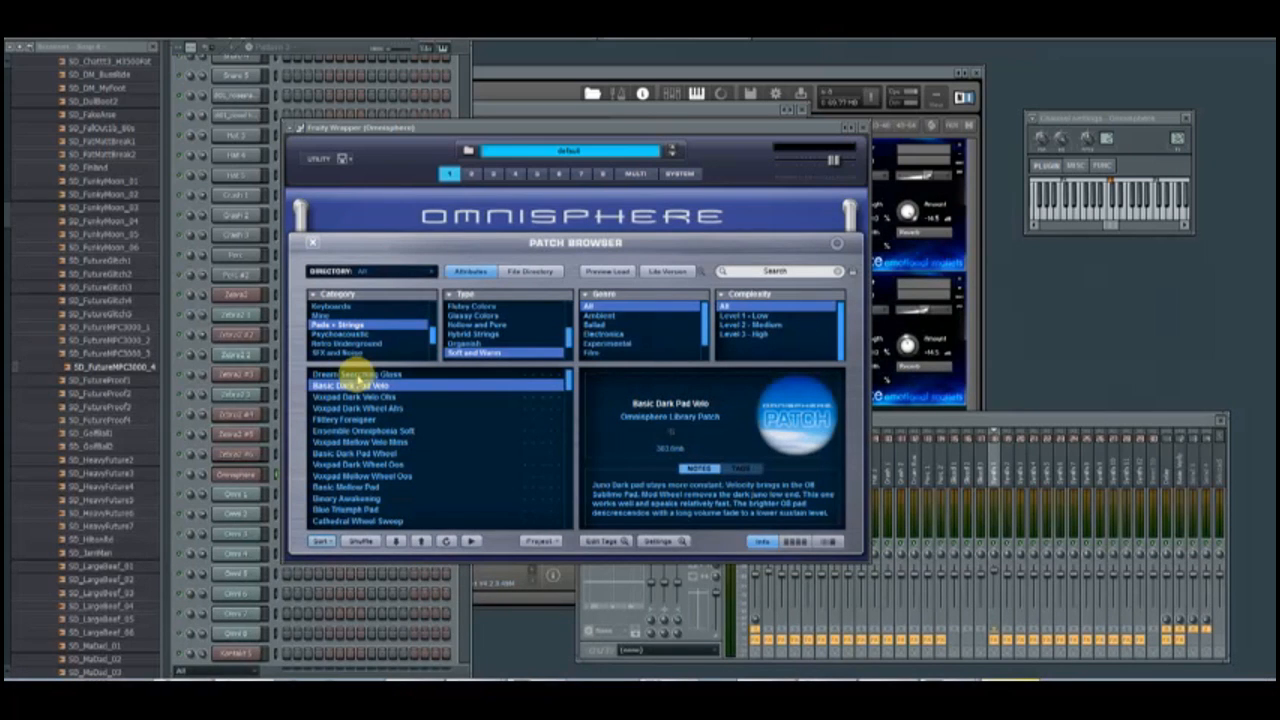
Play the track and review the Fruity Parametric EQ 2 curve on the Synth 1 mixer track.
key("F9")
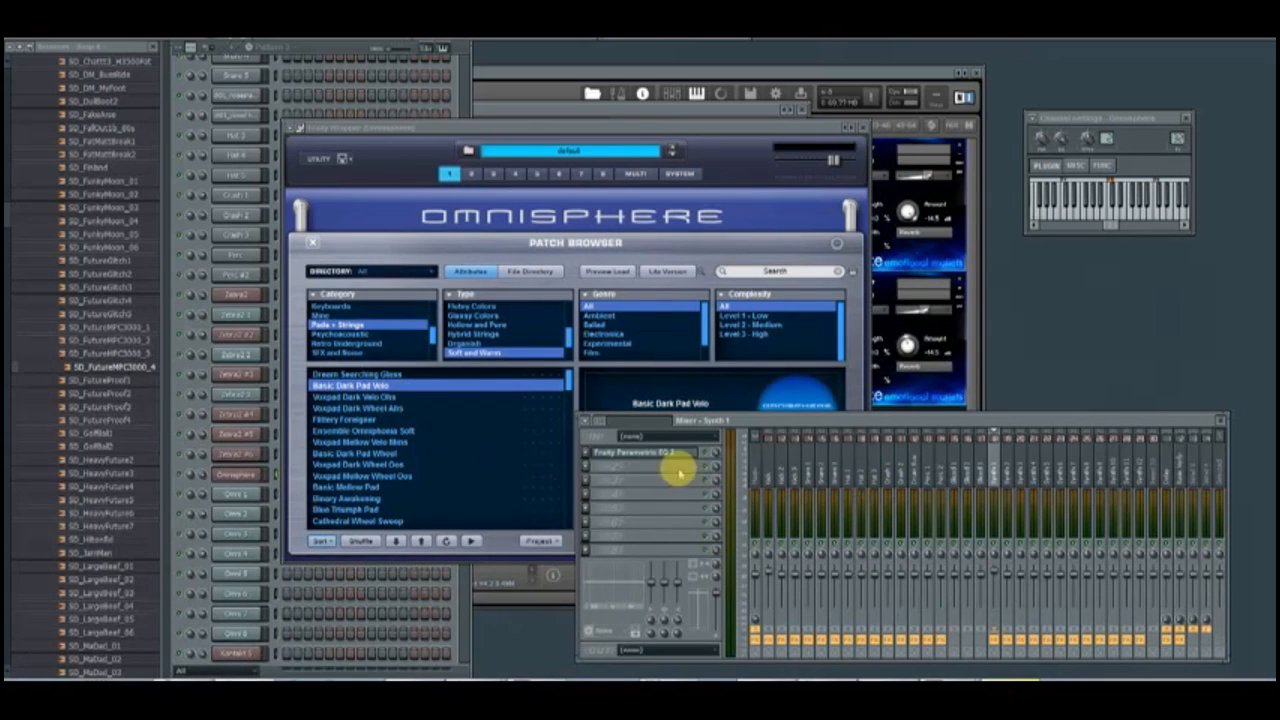
key("space")
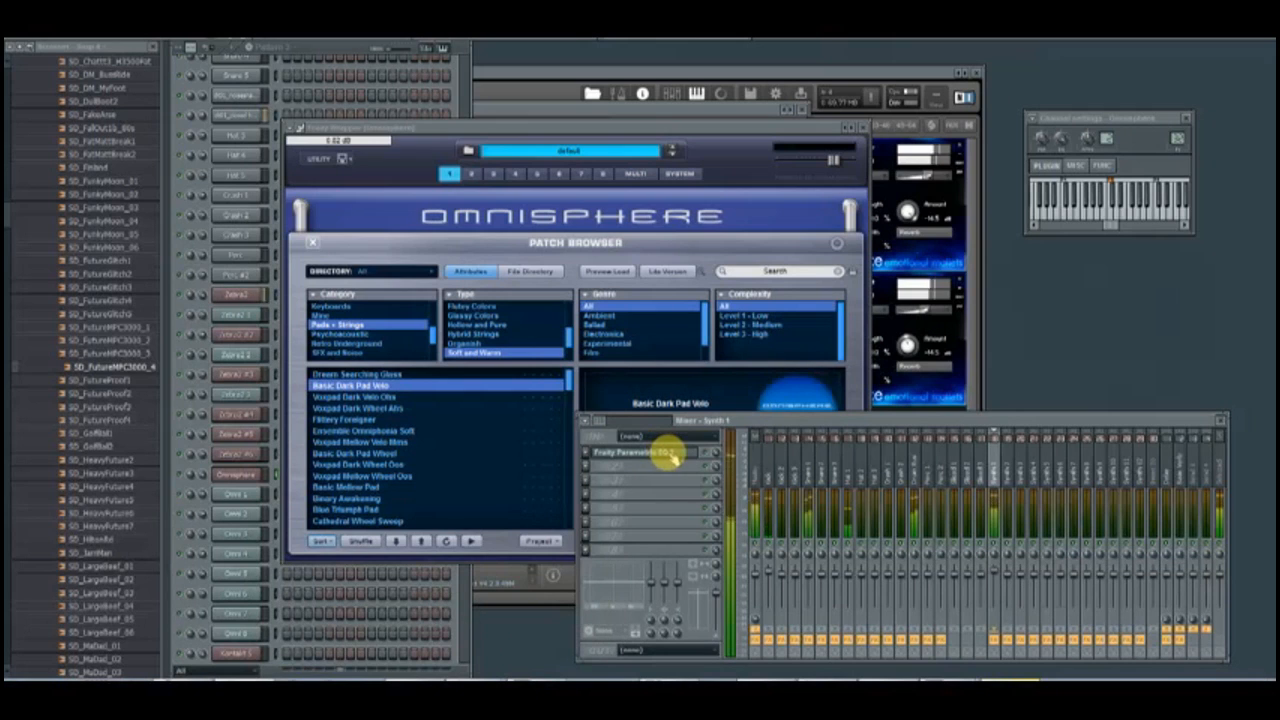
left_click(596, 452)
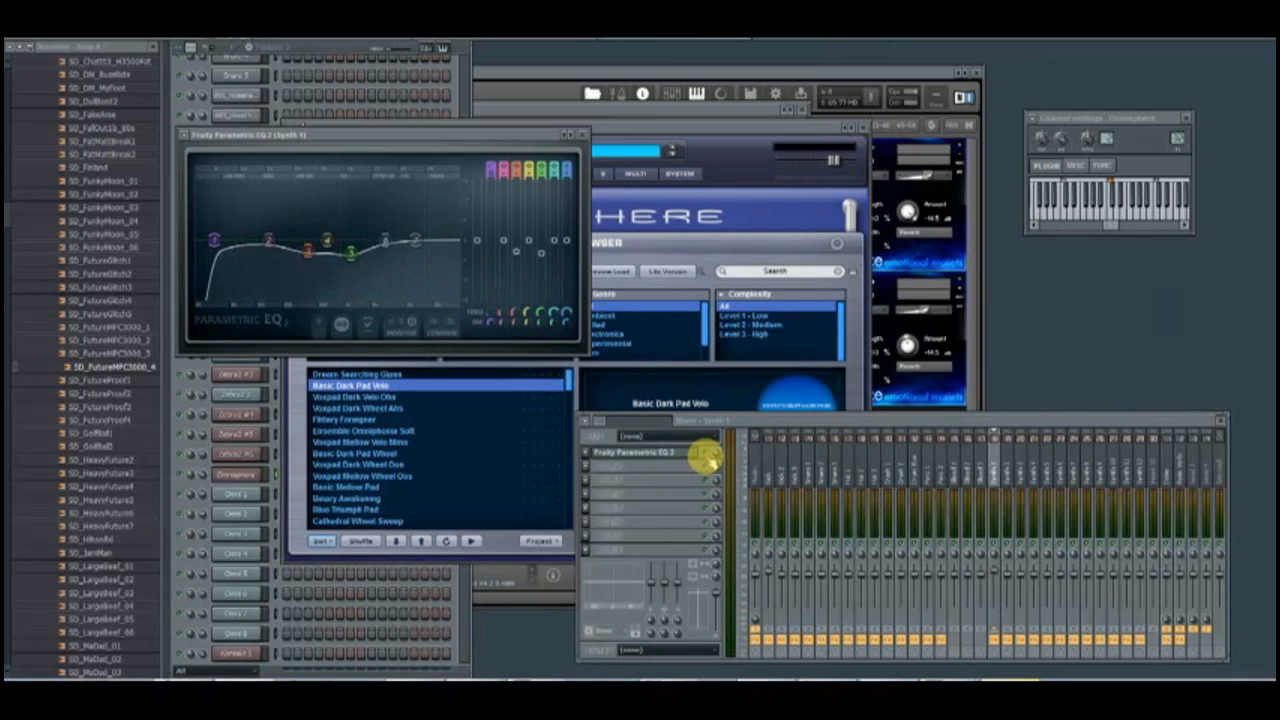
left_click(995, 545)
key("space")
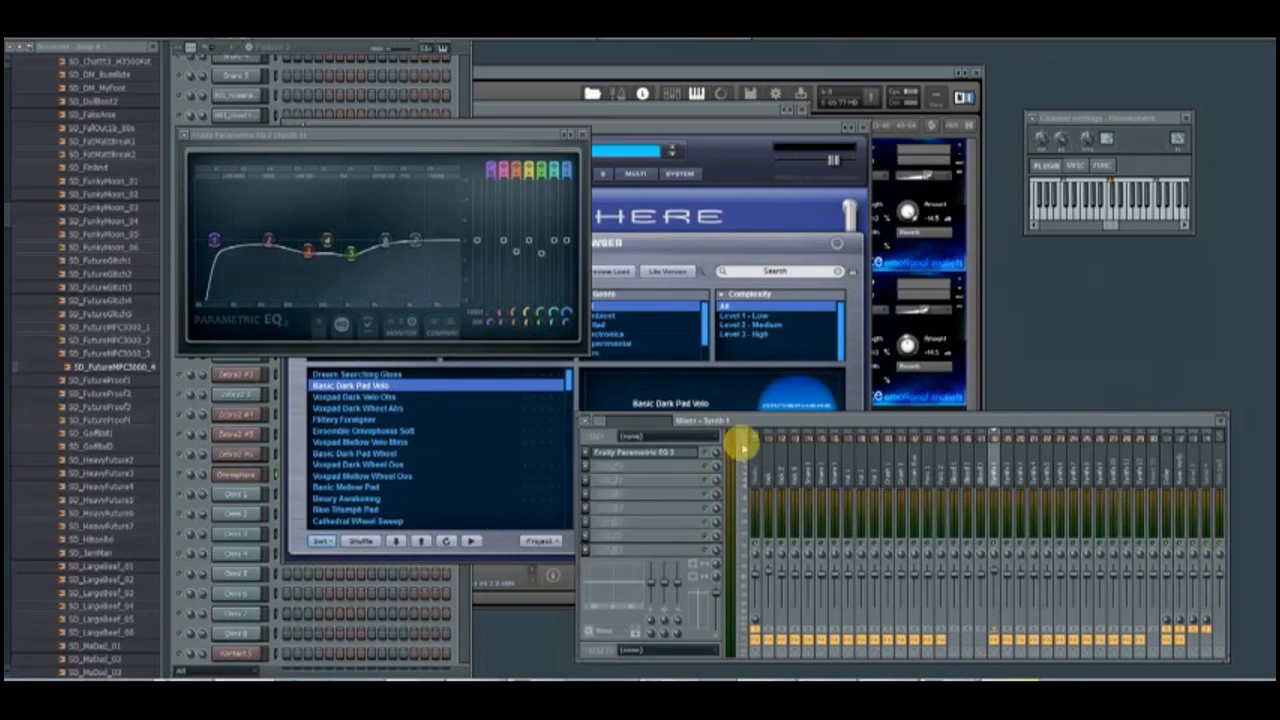
Check the Pattern 3 channels and the playlist arrangement while playing the song.
left_click(331, 48)
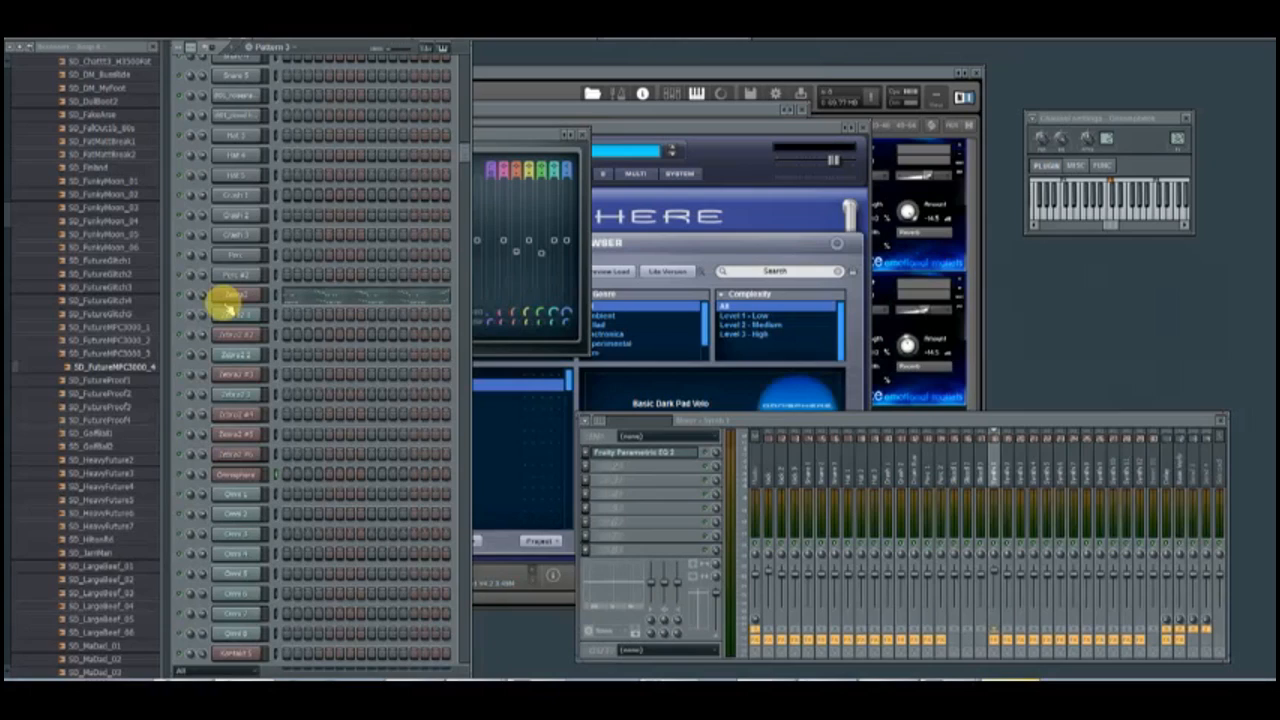
key("F5")
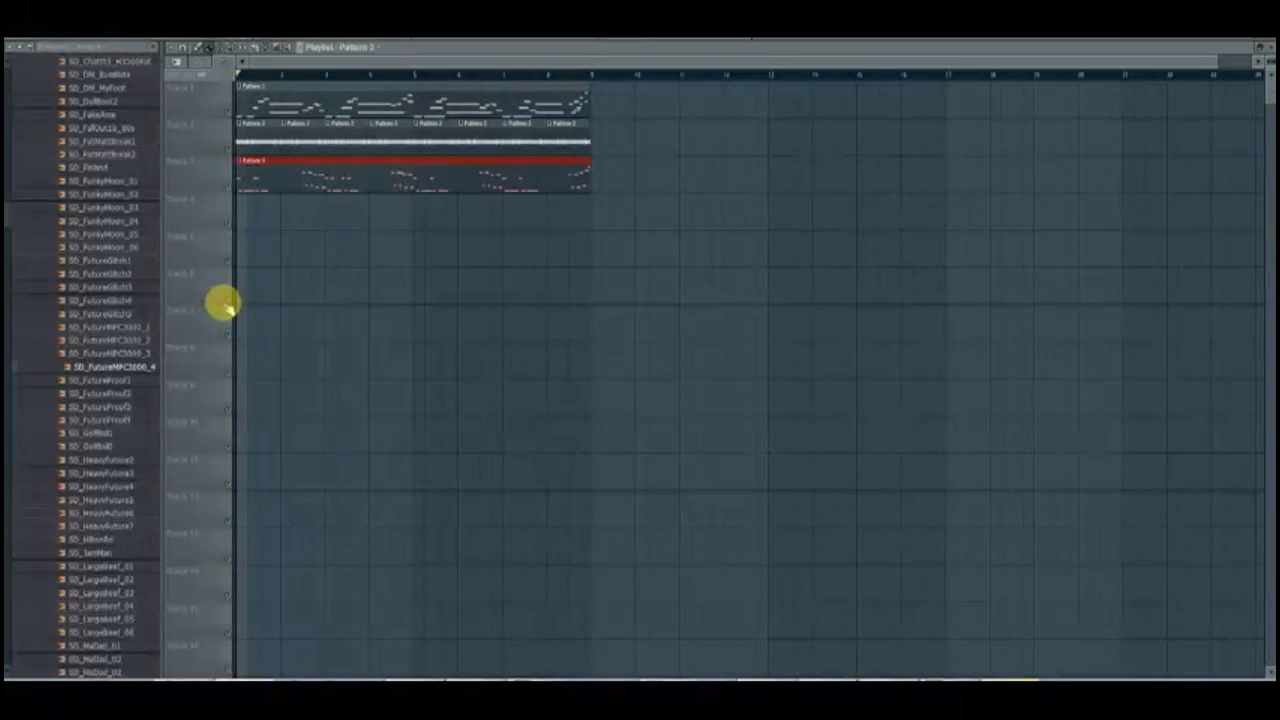
key("space")
key("F5")
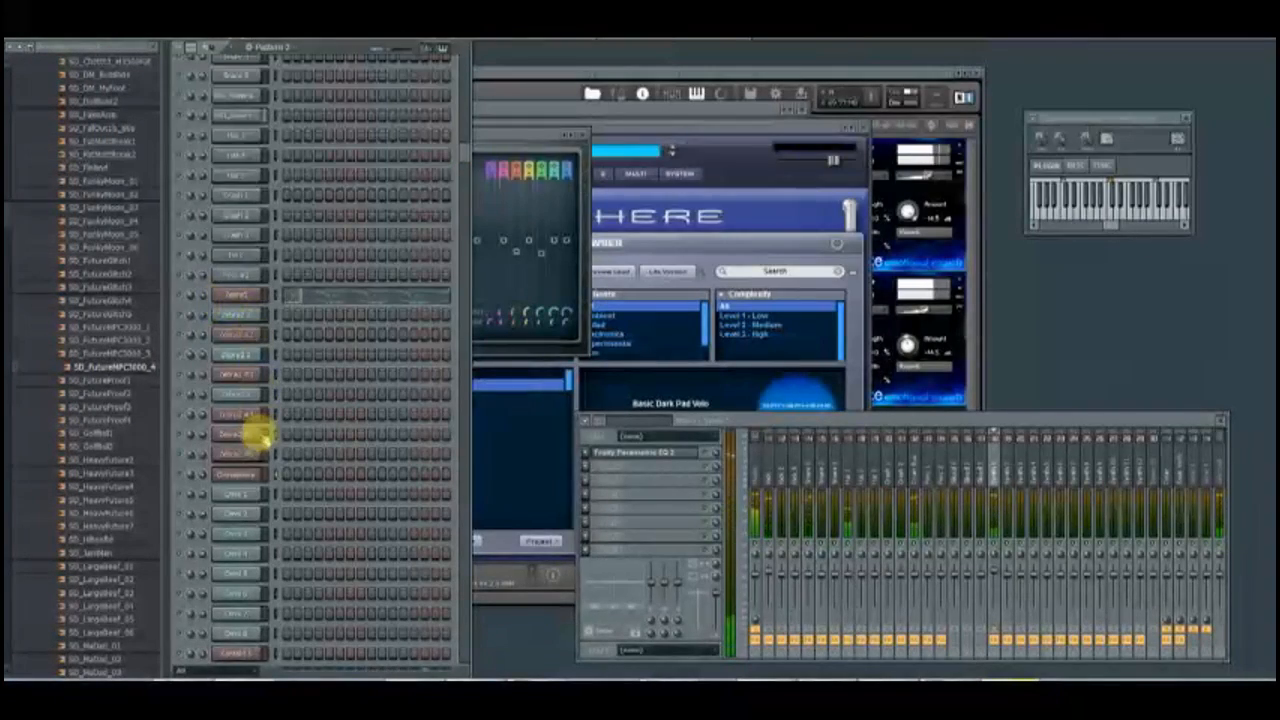
Bring back the Omnisphere window and show its Multi mixer with the eight parts.
left_click(245, 472)
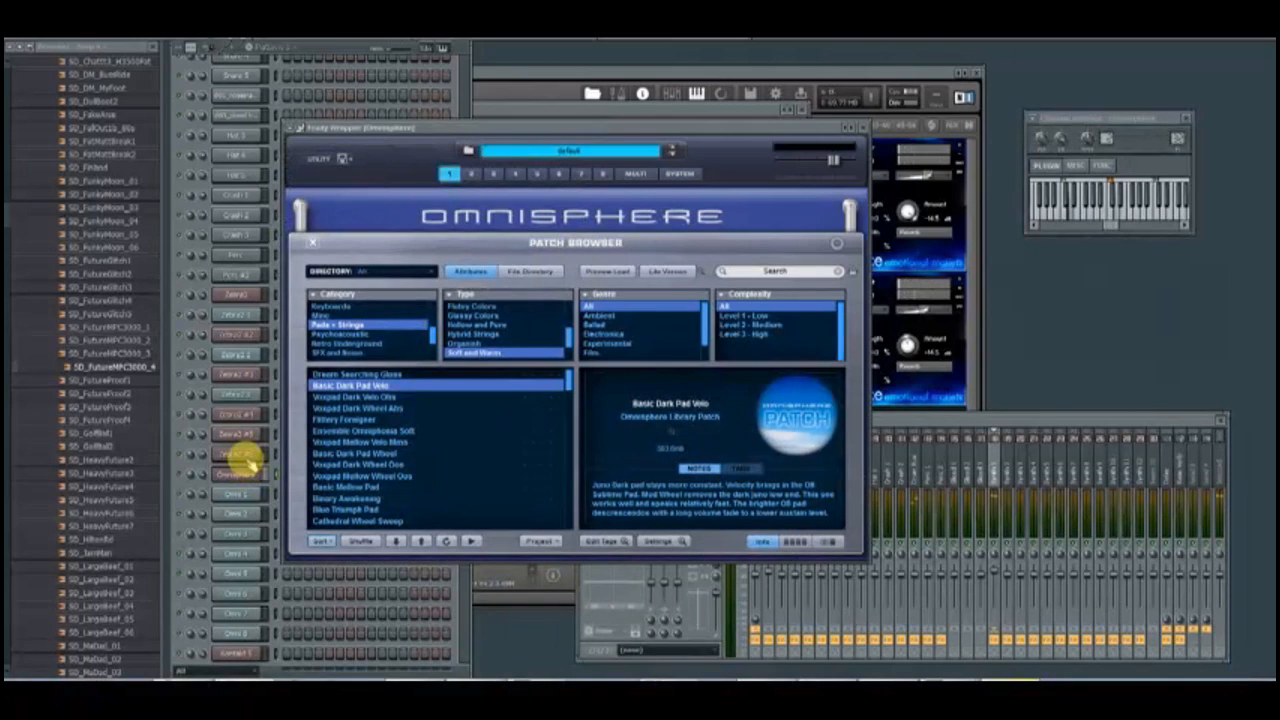
left_click(230, 490)
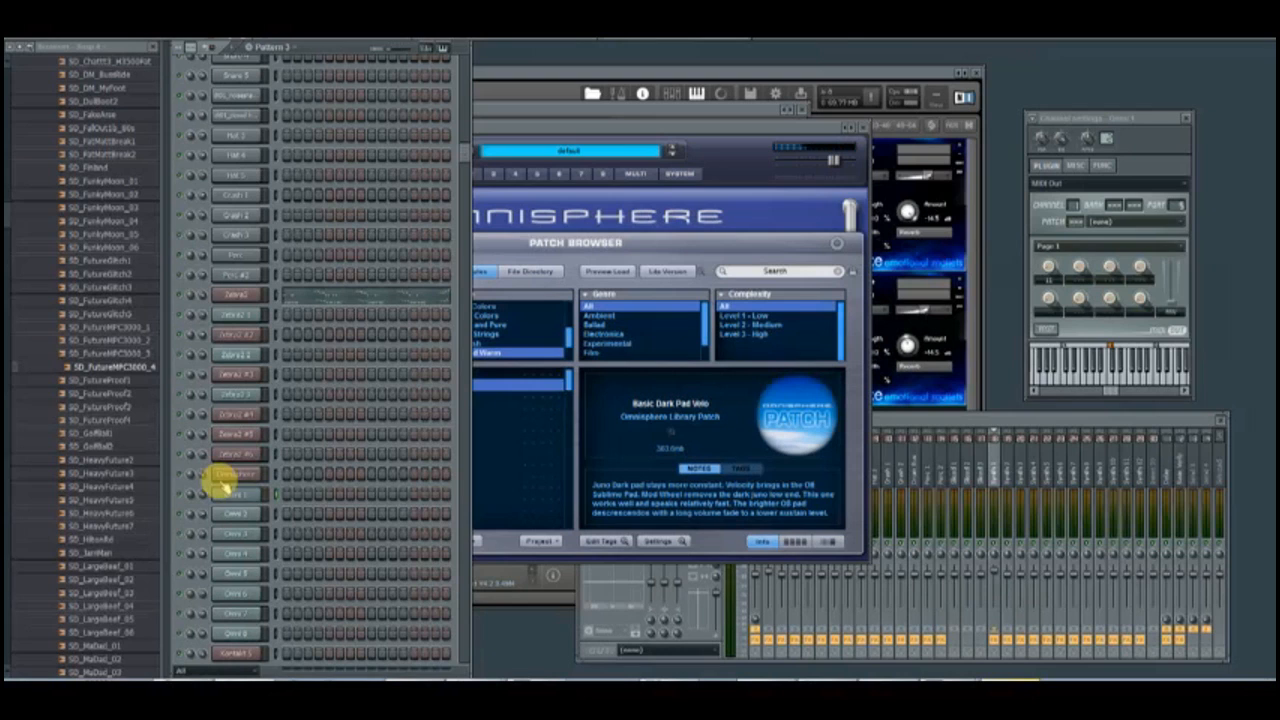
left_click(224, 482)
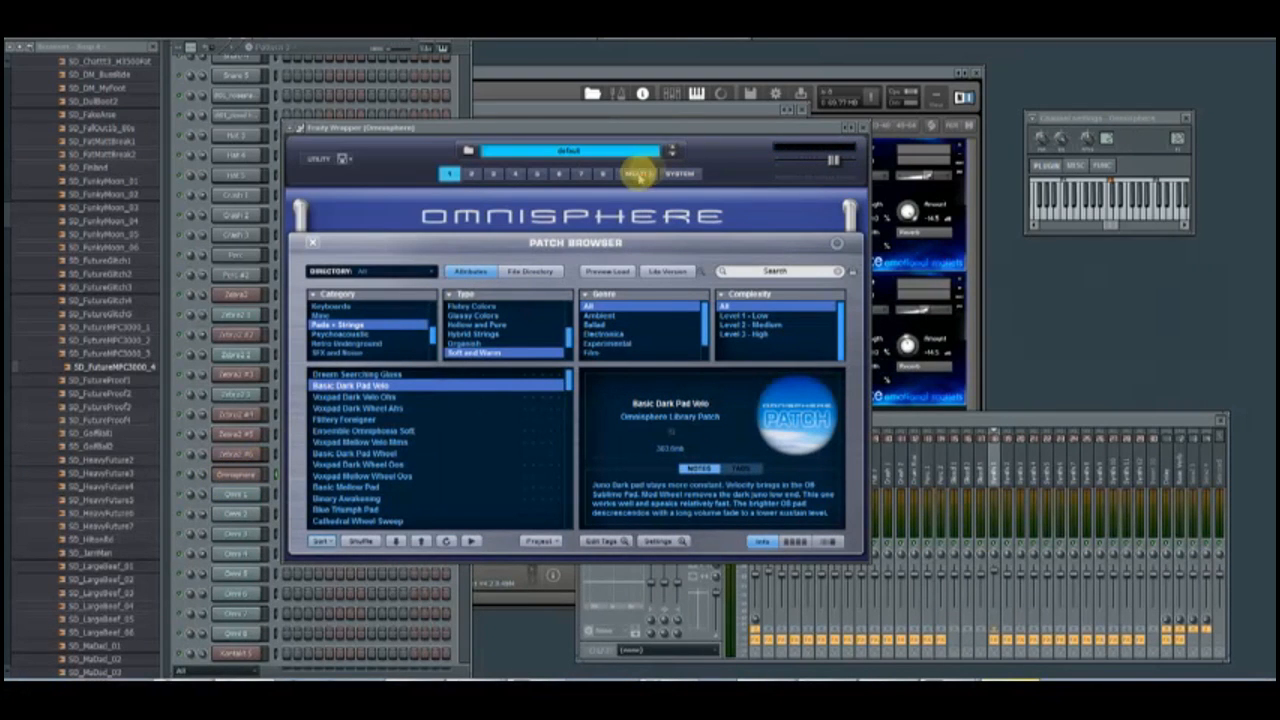
left_click(636, 173)
left_click(358, 277)
left_click(355, 290)
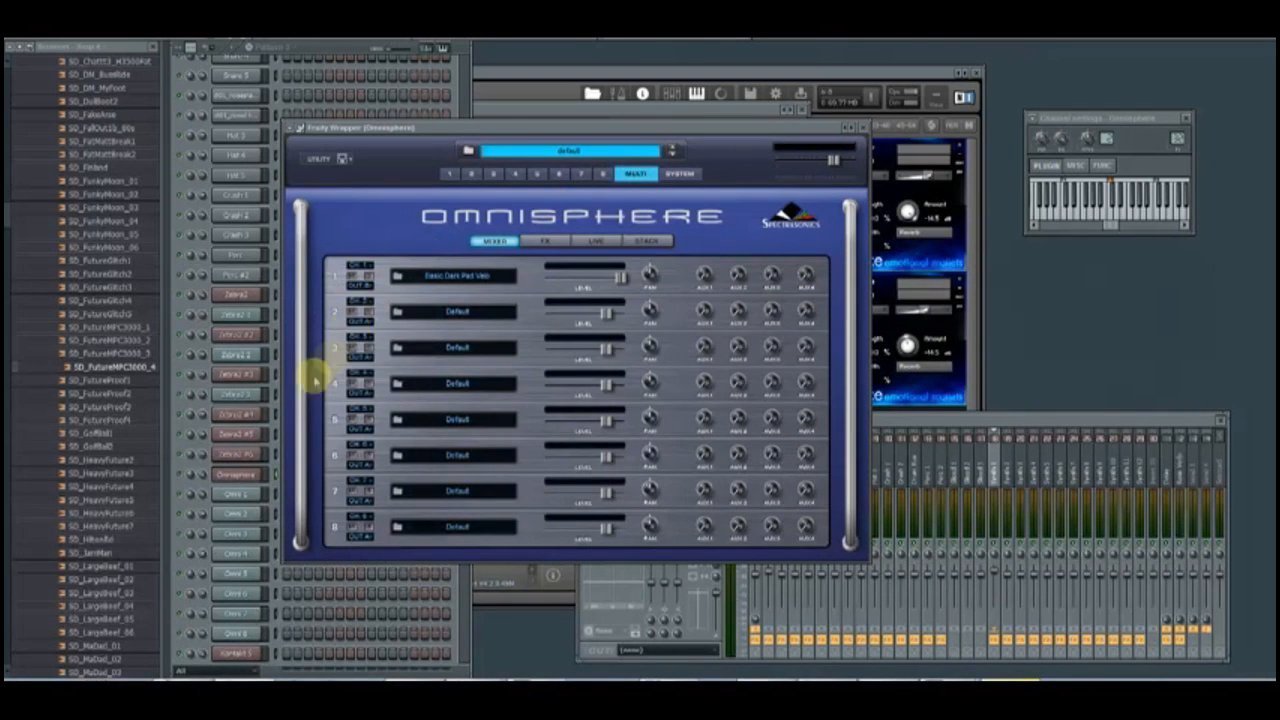
Shape the Omni 2 mixer track's Parametric EQ 2 with a steep low cut on band 1, a dip on band 3 and a gentle band 7 boost.
left_click(218, 495)
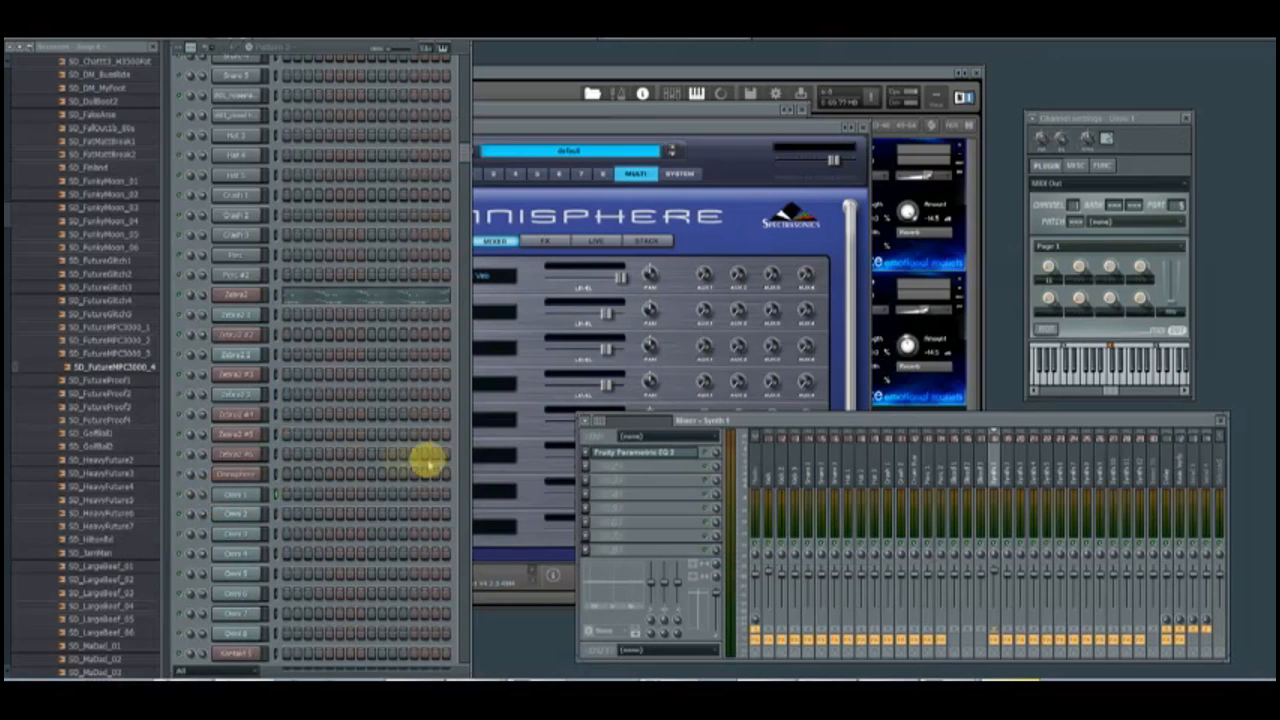
left_click(1029, 466)
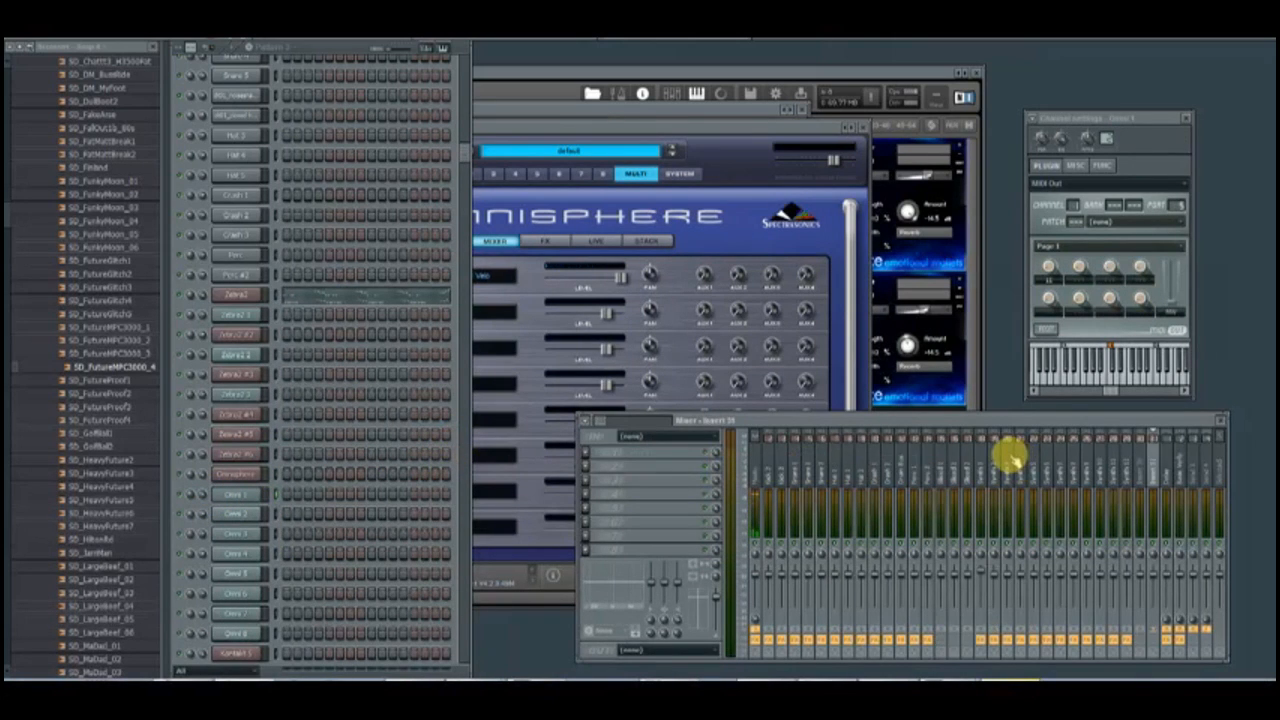
left_click(996, 455)
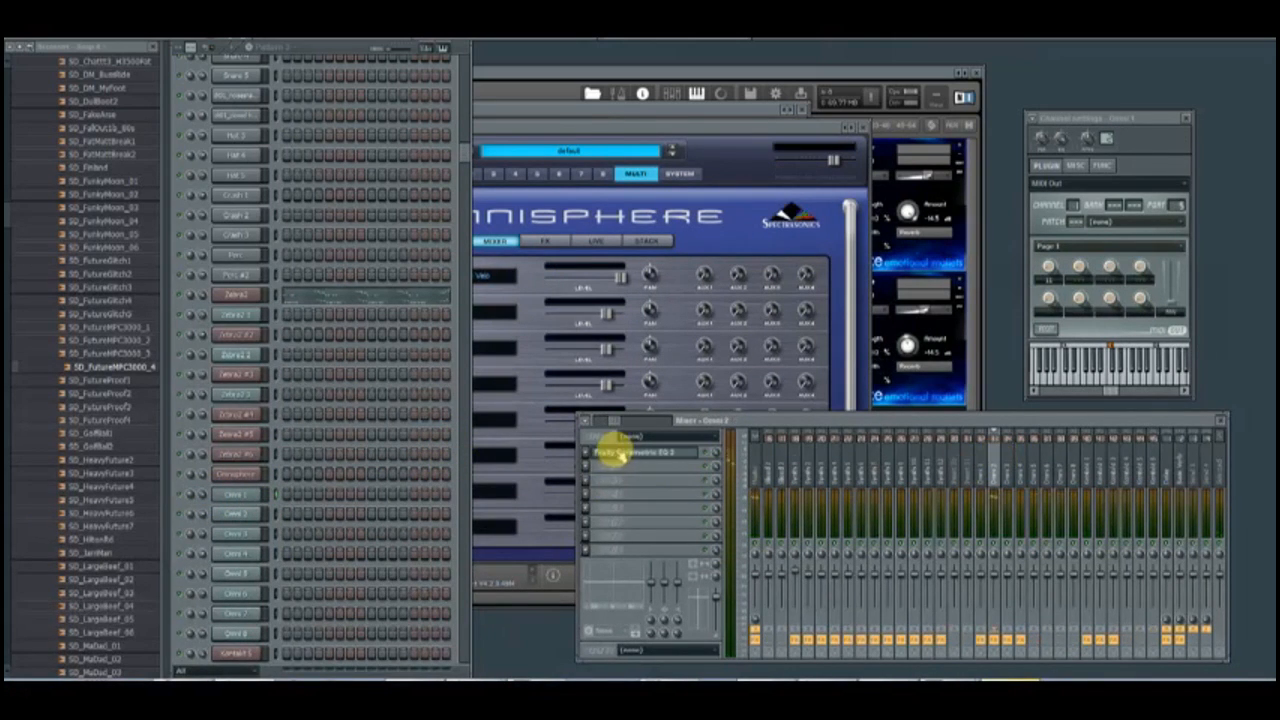
left_click(614, 452)
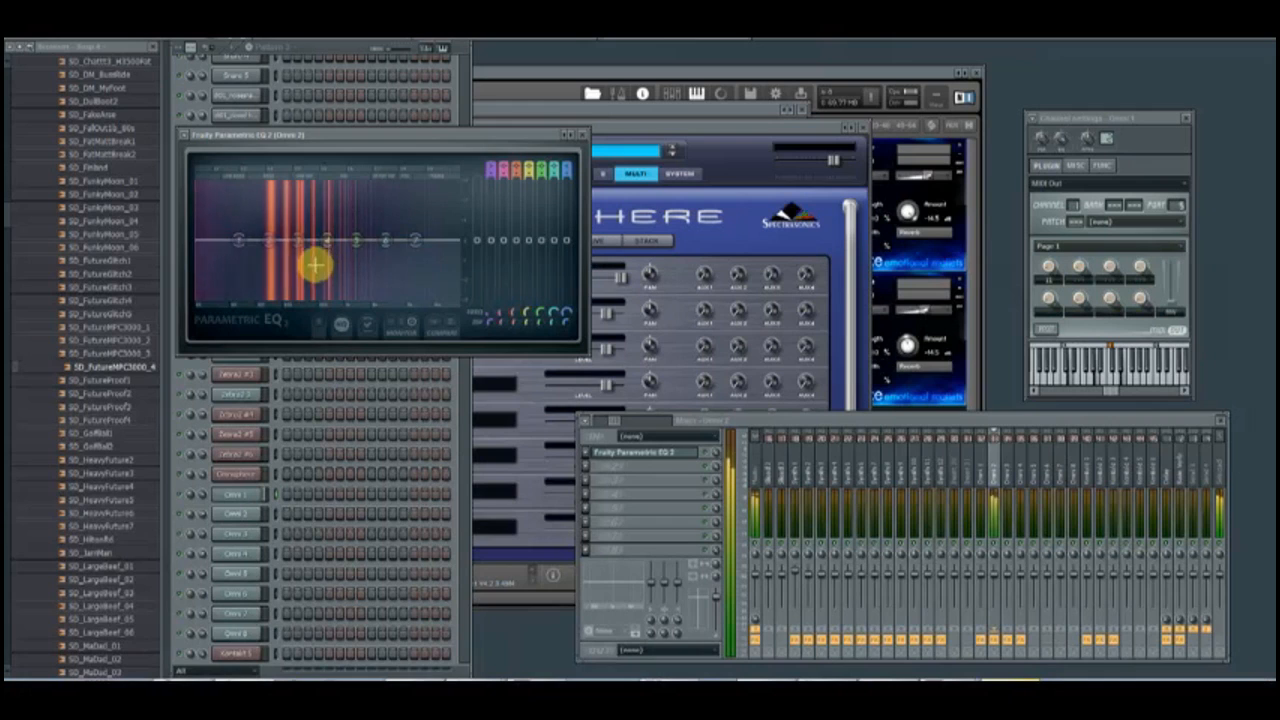
left_click(305, 315)
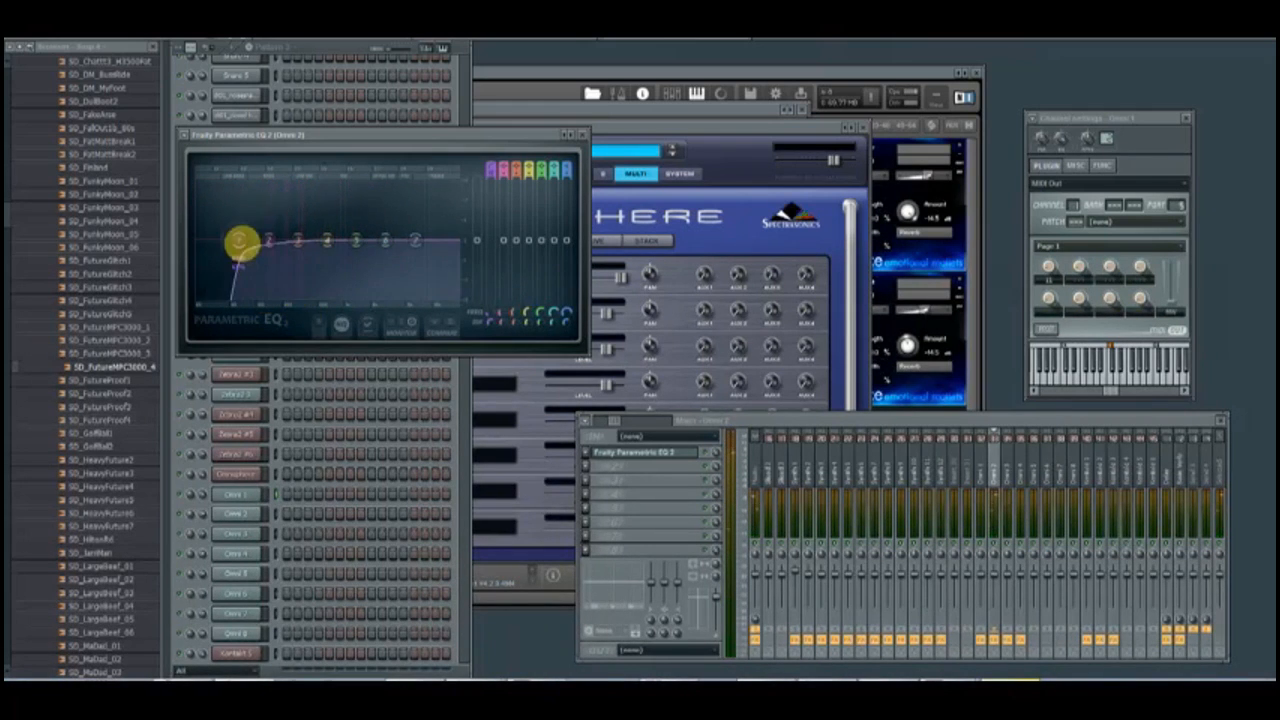
left_click_drag(247, 240, 288, 280)
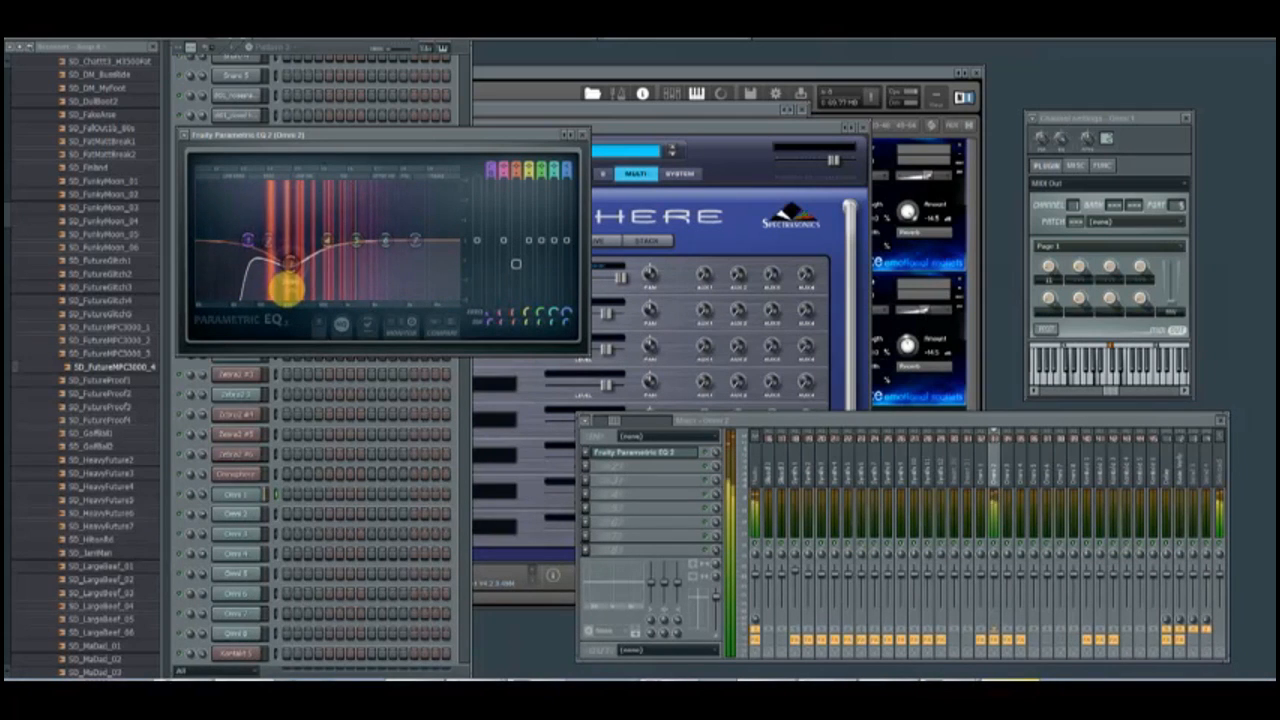
left_click_drag(475, 236, 475, 233)
left_click_drag(416, 240, 391, 228)
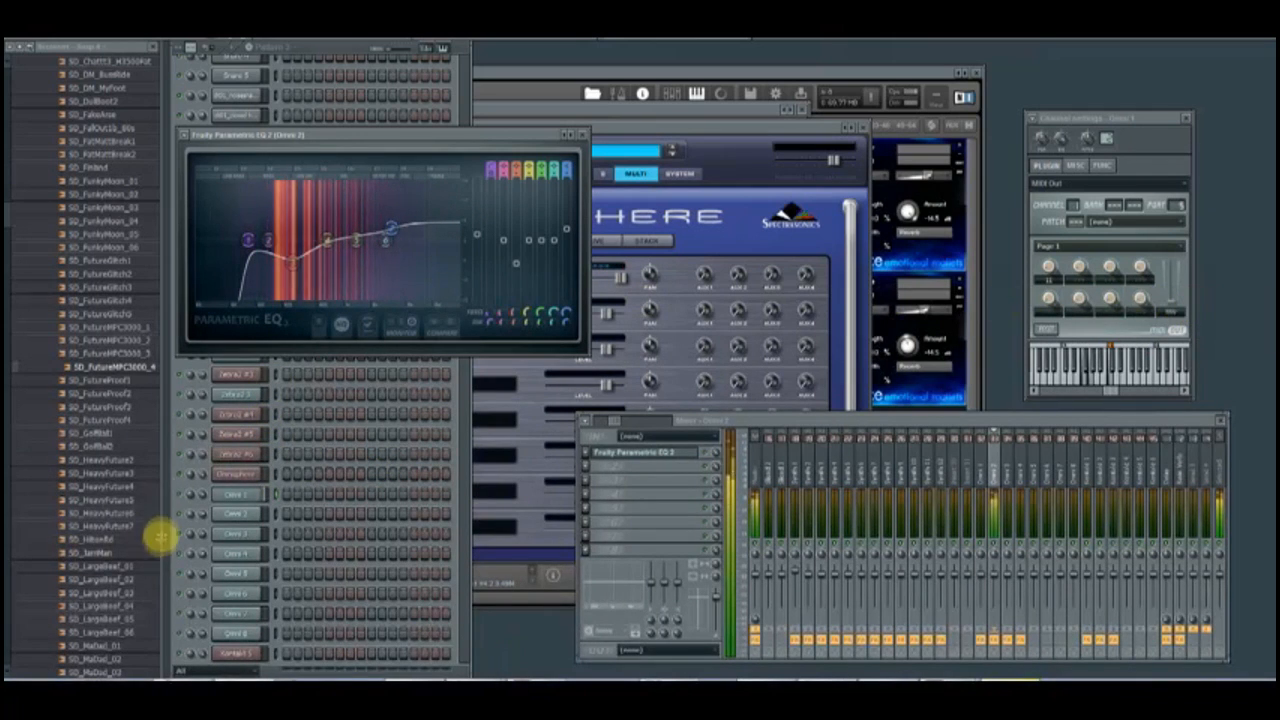
Lower the Omni 1 channel's volume and recheck band 7 of the Omni 2 track's Parametric EQ 2.
left_click(200, 493)
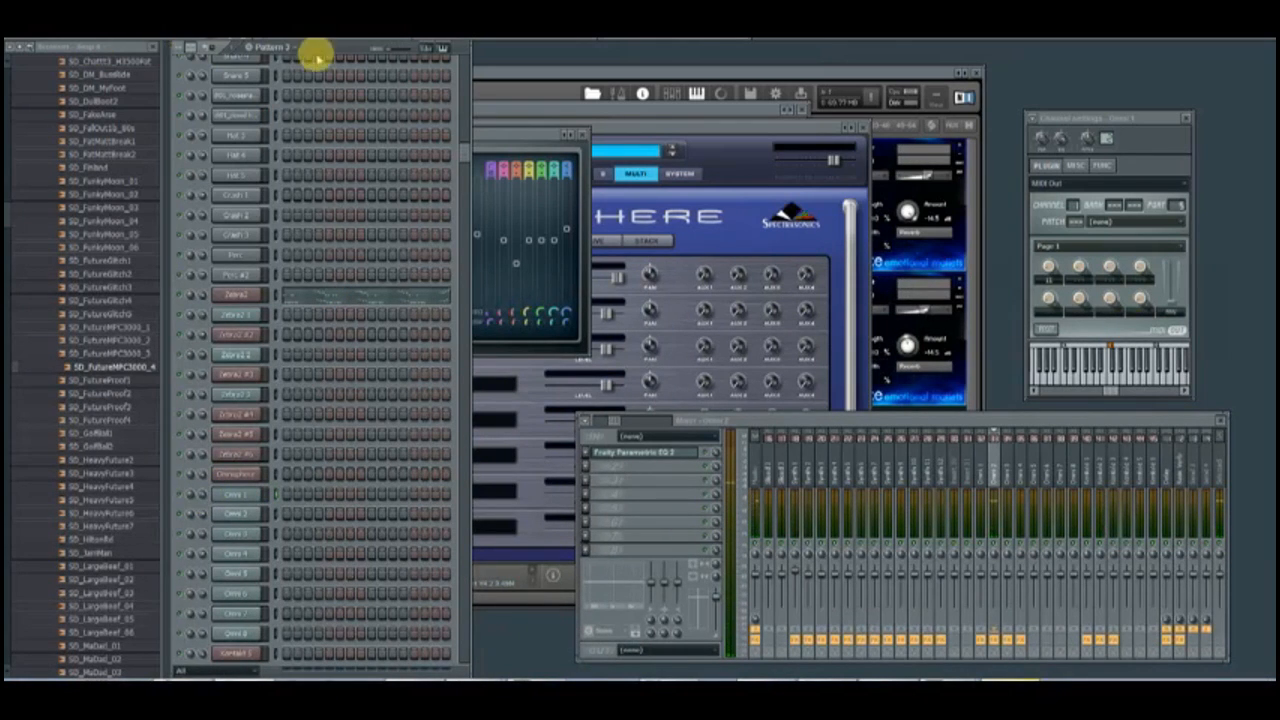
left_click(655, 483)
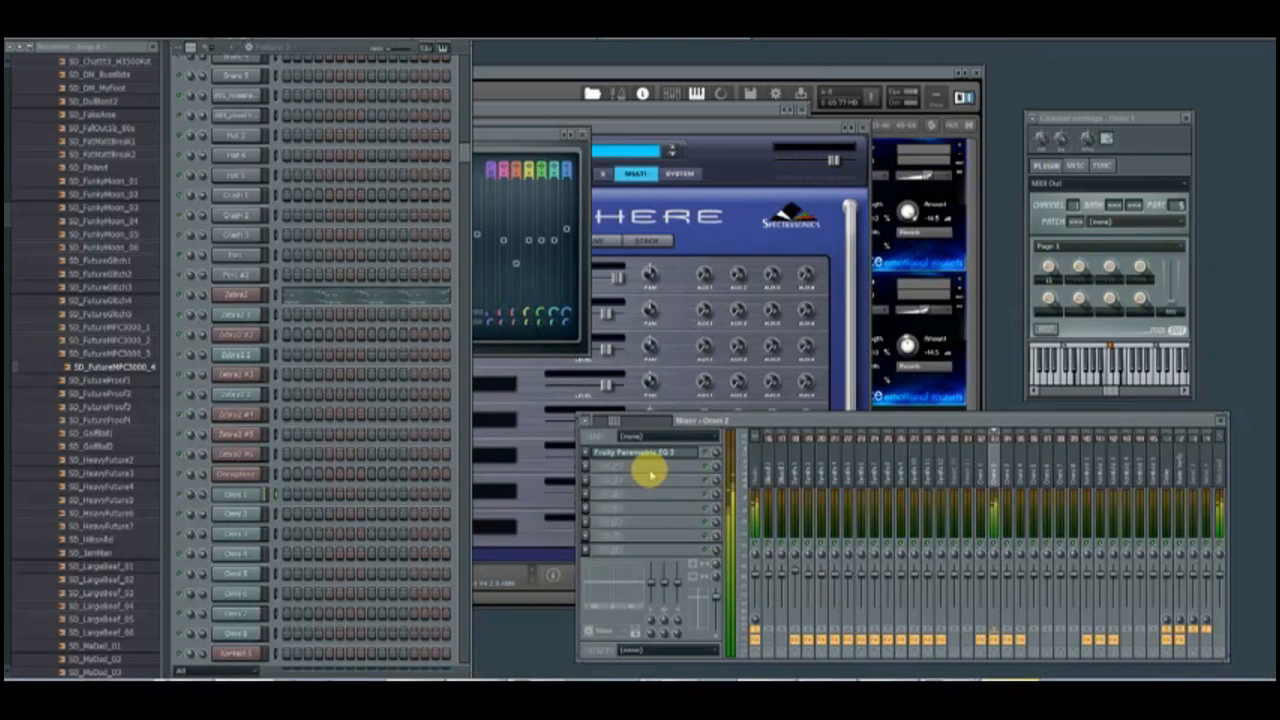
left_click(630, 452)
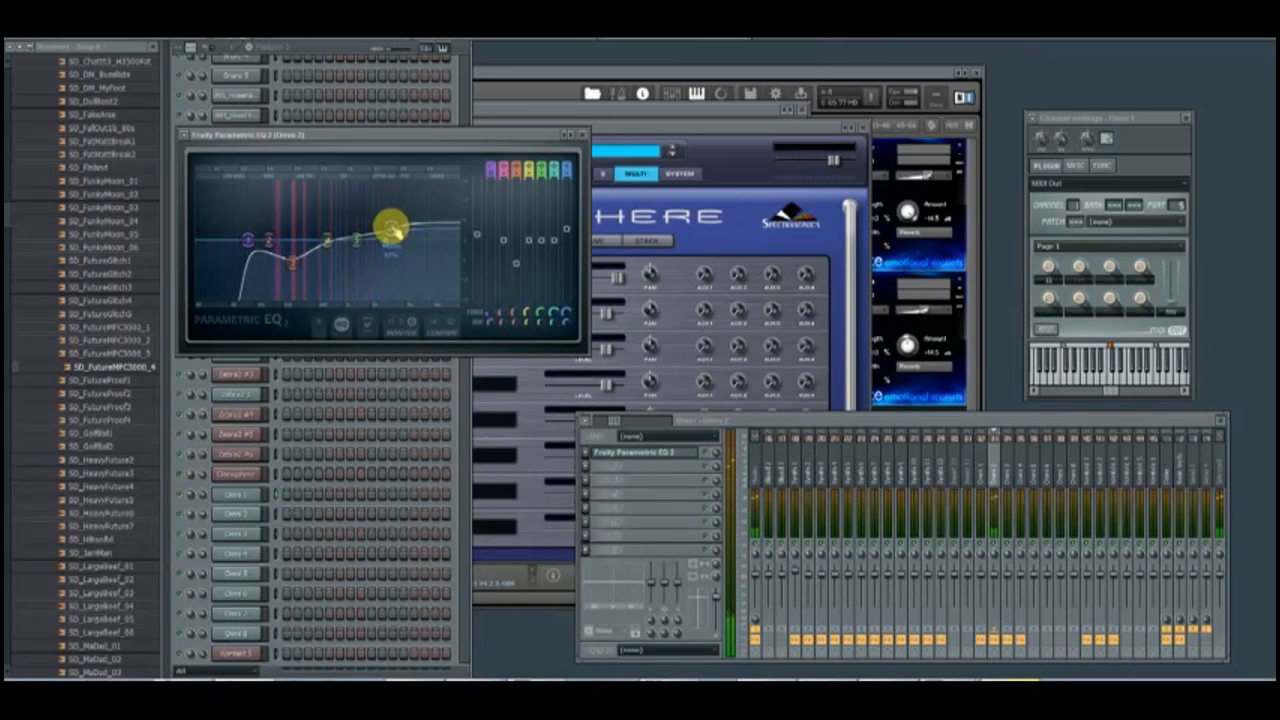
left_click_drag(390, 226, 396, 226)
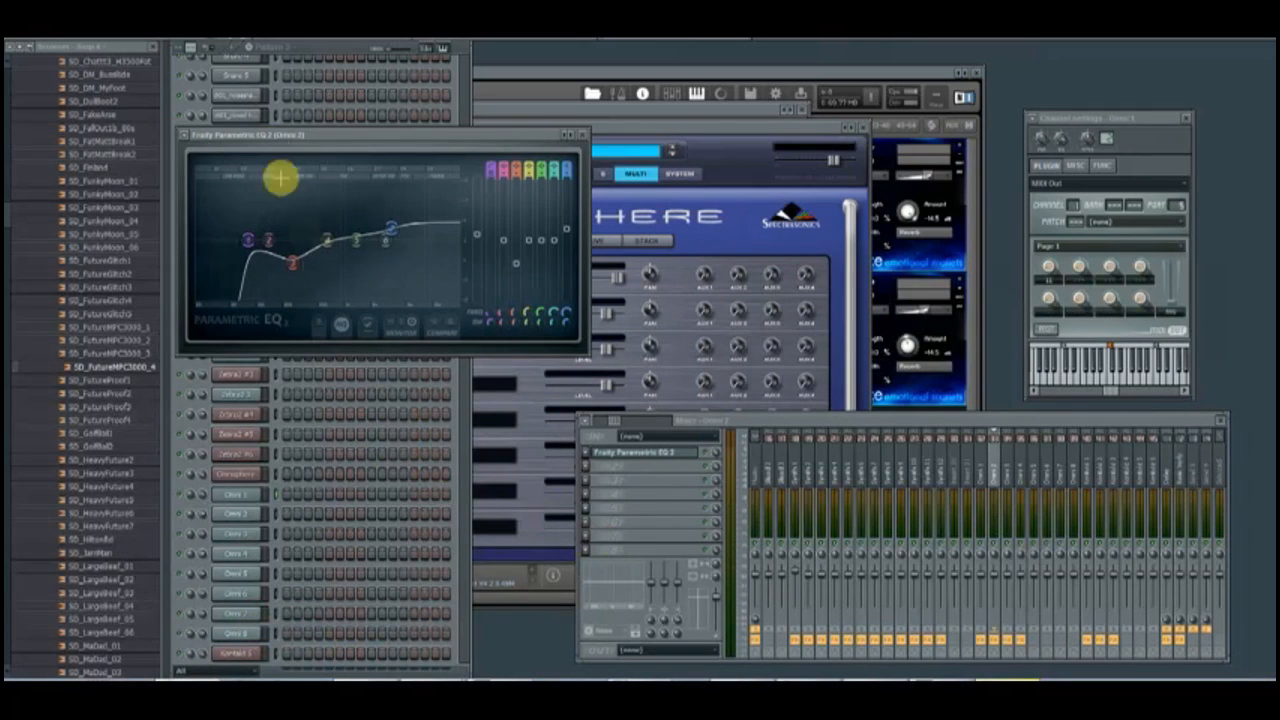
Record the pad chords on the Omni 1 channel and place a Pattern 4 clip at the start of playlist Track 4.
left_click(350, 54)
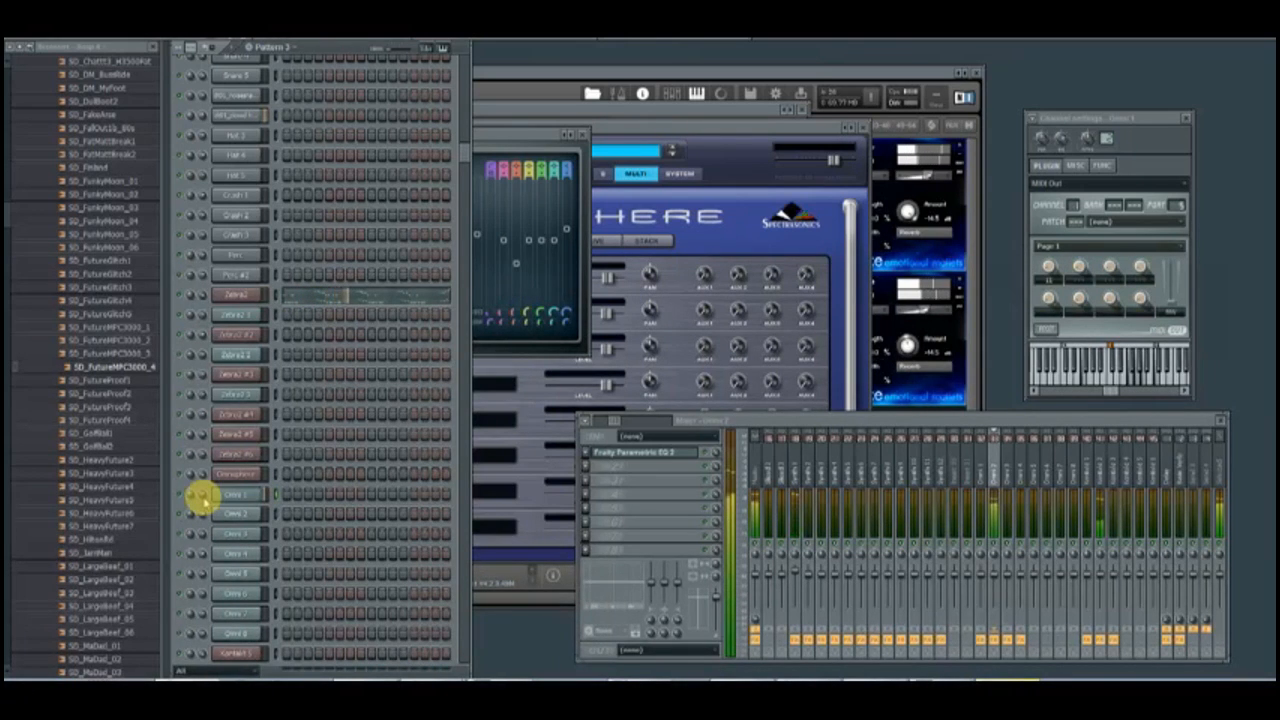
key("space")
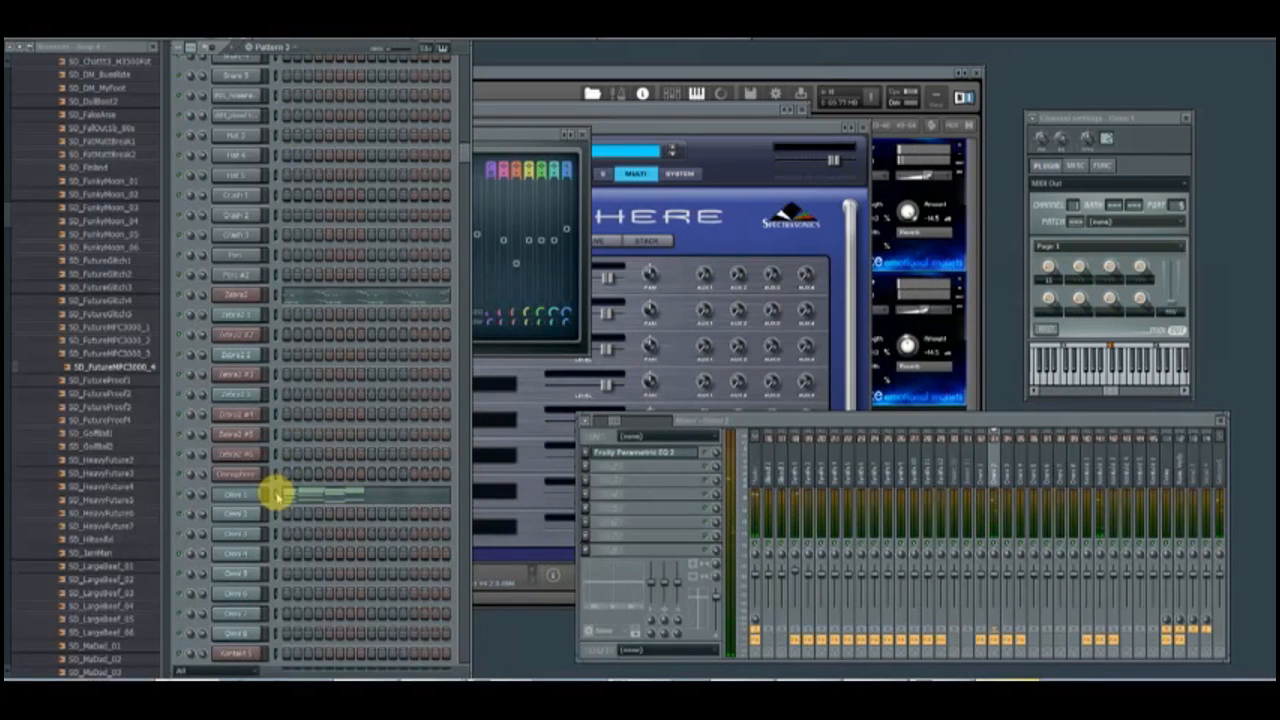
key("F5")
left_click(248, 210)
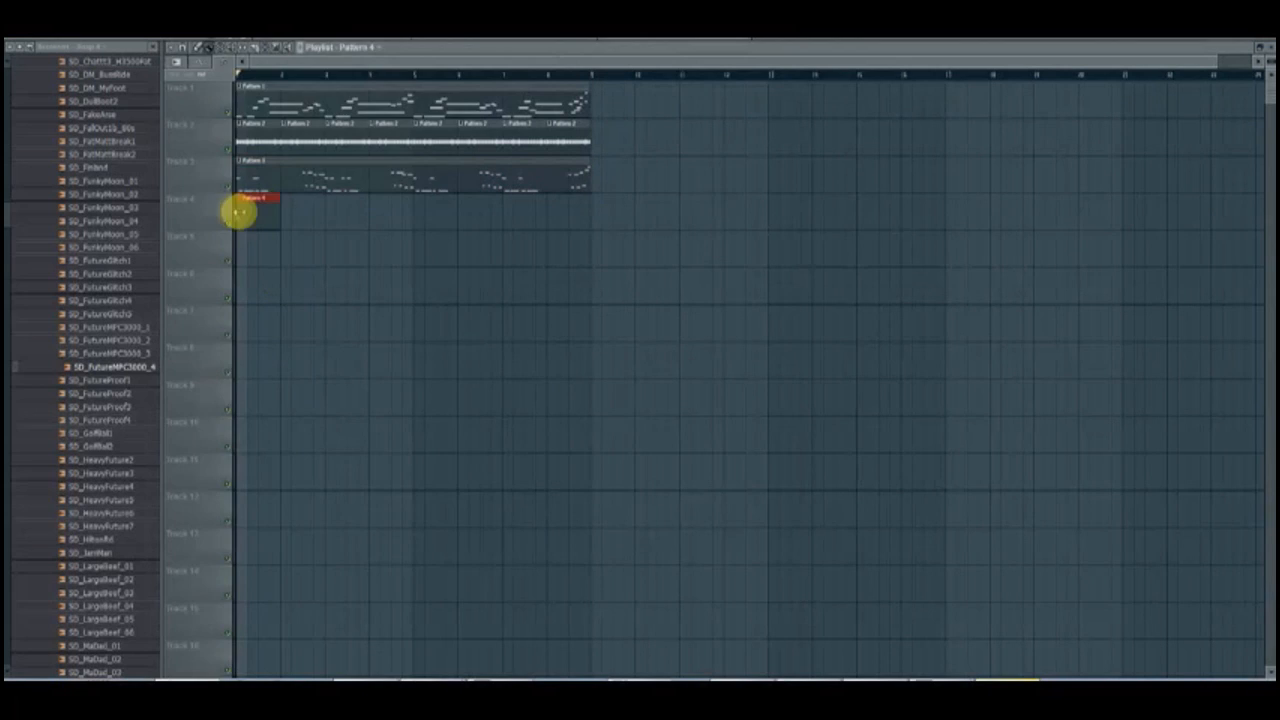
In the Omni 1 piano roll, align the first chord's upper note ends and delete its second-highest and second-lowest notes.
key("F6")
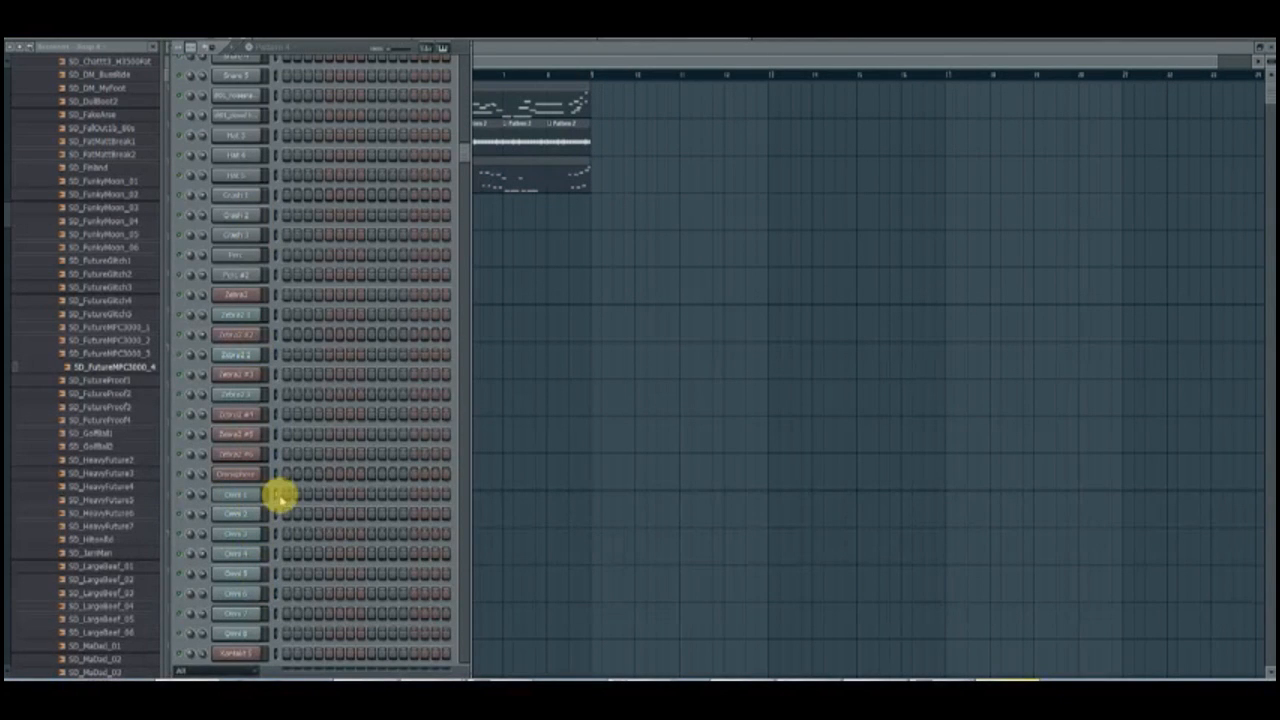
key("KP_Subtract")
left_click(296, 495)
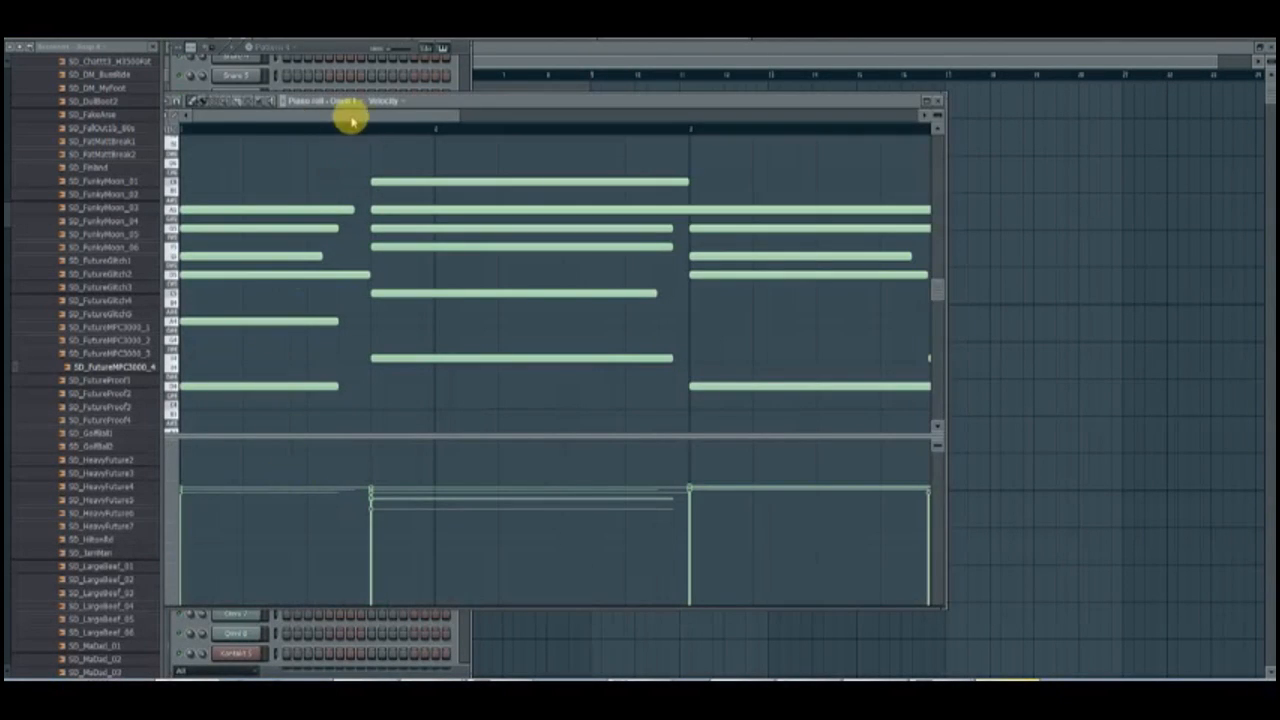
scroll(430, 245, "down", 1)
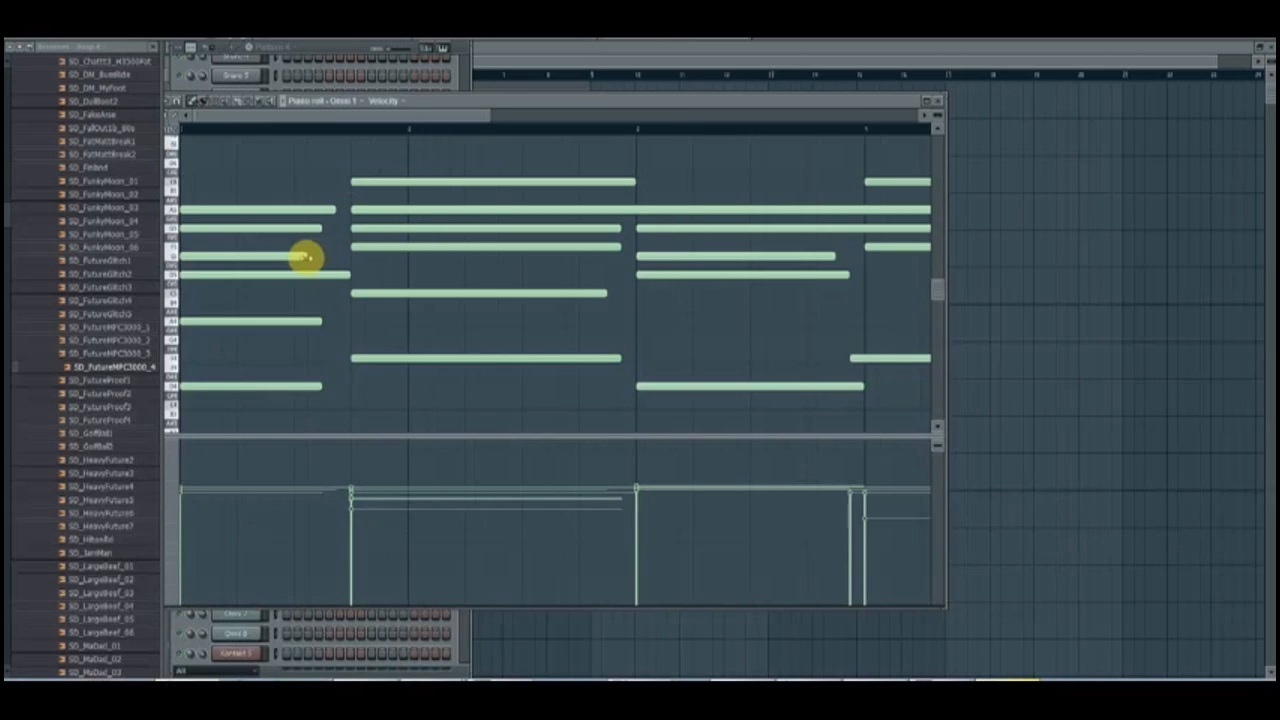
right_click(184, 229)
left_click_drag(184, 229, 160, 257)
right_click(198, 256)
right_click(183, 274)
left_click(184, 274)
right_click(197, 322)
key("space")
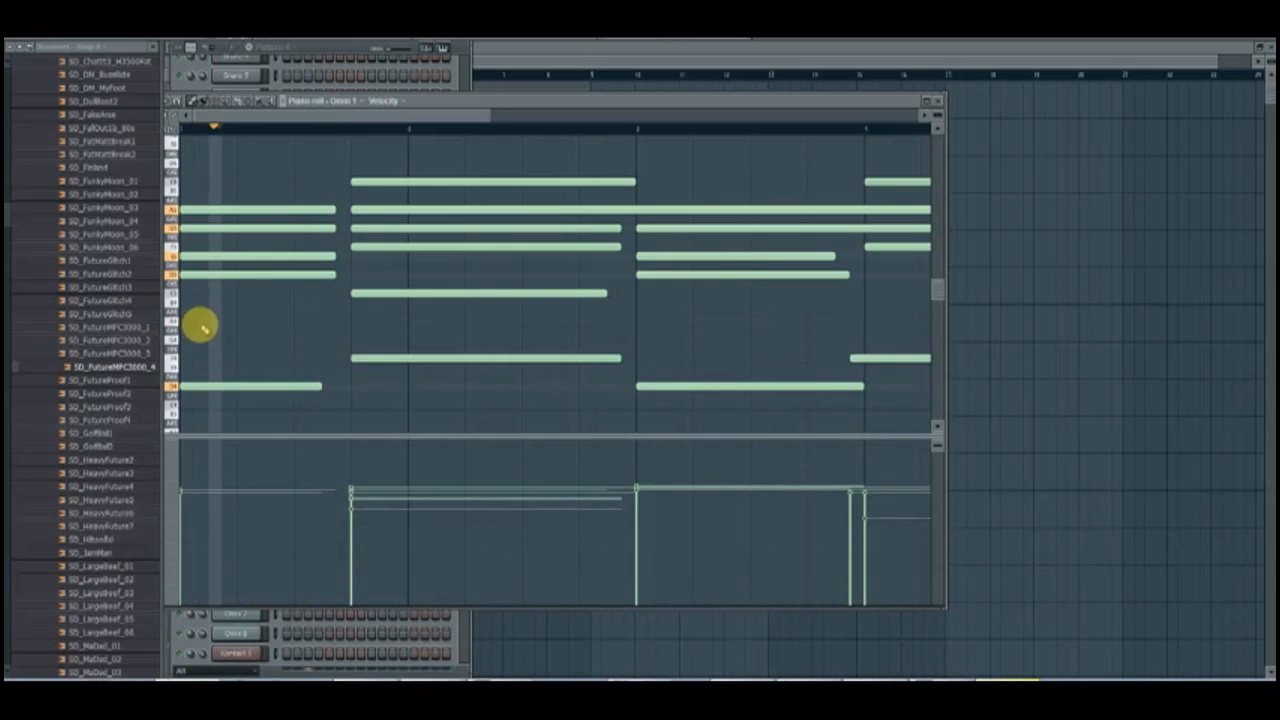
right_click(286, 229)
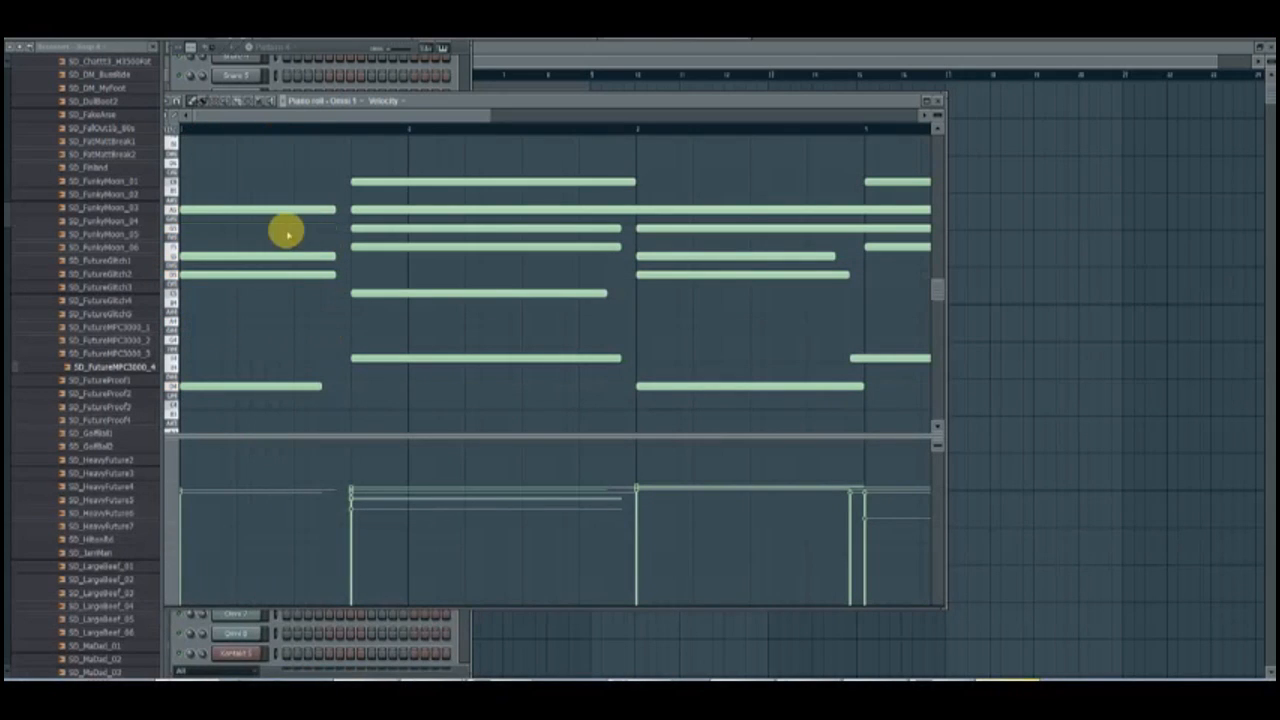
Delete the second chord's second-highest note, make its remaining notes end together, and play it back.
right_click(358, 211)
left_click(357, 181)
left_click(358, 294)
right_click(358, 294)
left_click(354, 357)
left_click_drag(353, 287, 349, 293)
left_click(354, 129)
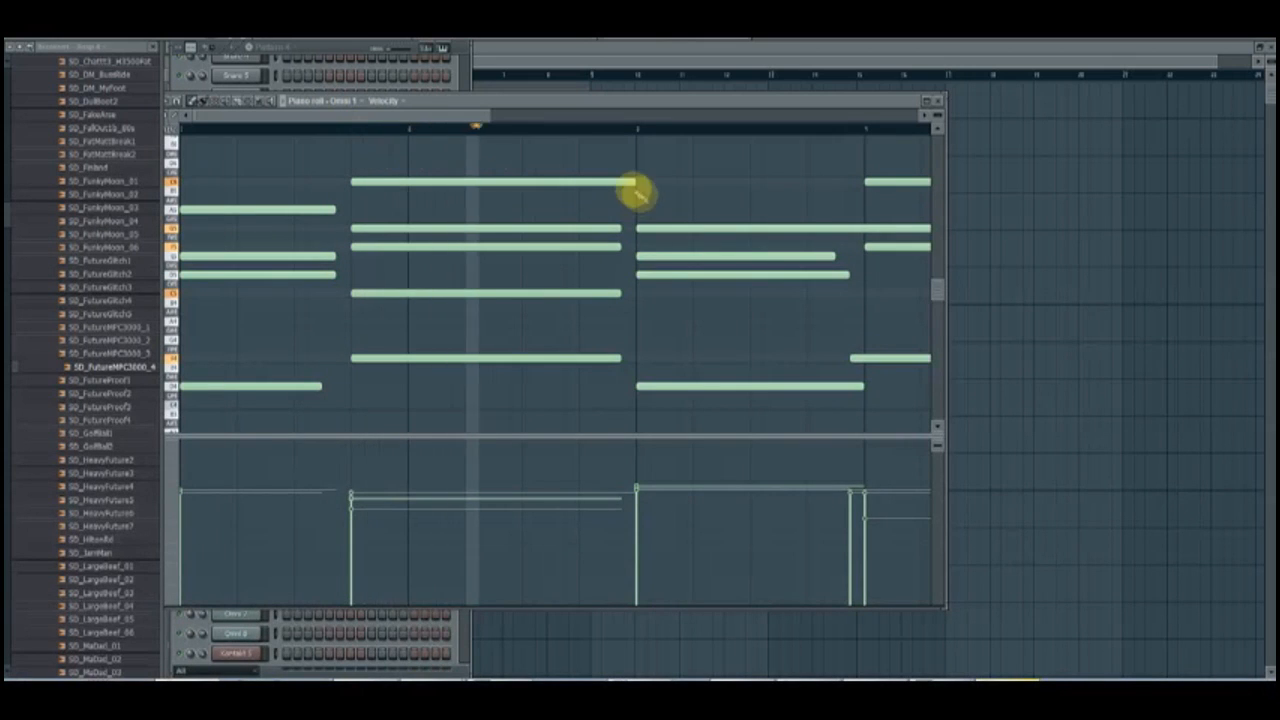
left_click_drag(632, 183, 611, 188)
Replace the third and fourth chords with a copy of the first two chords starting at bar 3, and audition it.
scroll(613, 195, "down", 1)
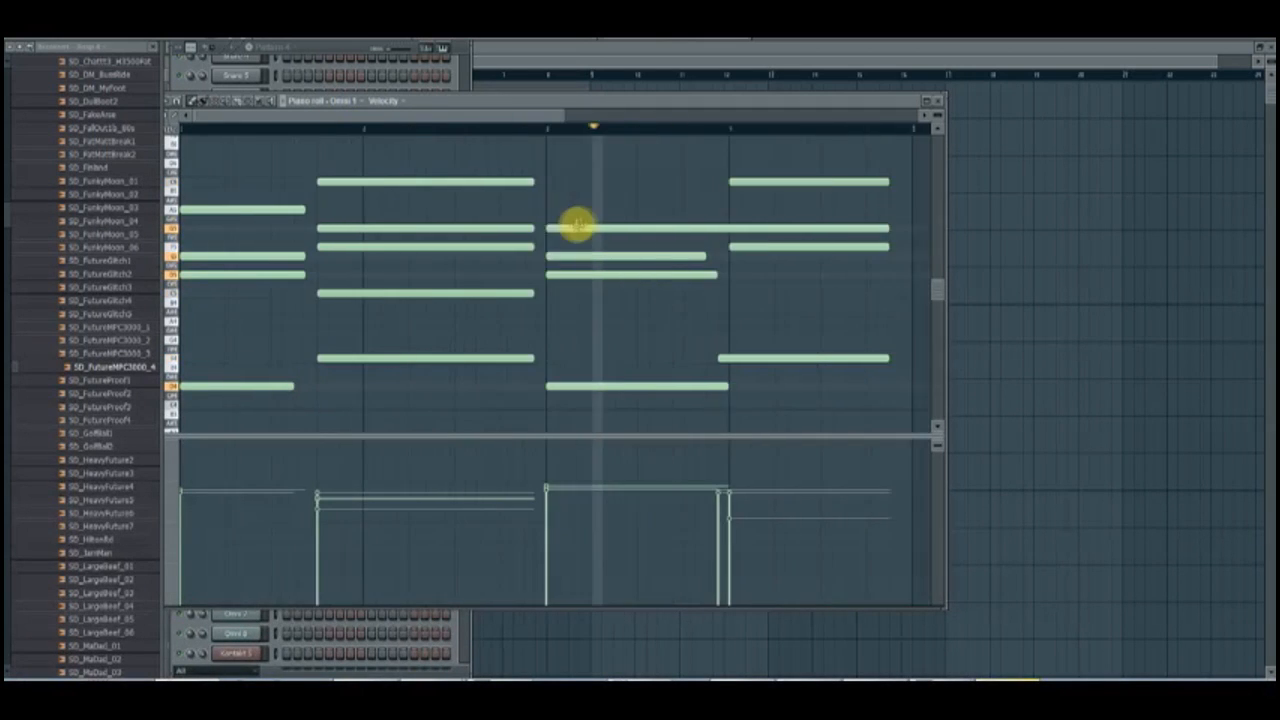
right_click(551, 229)
left_click(549, 209)
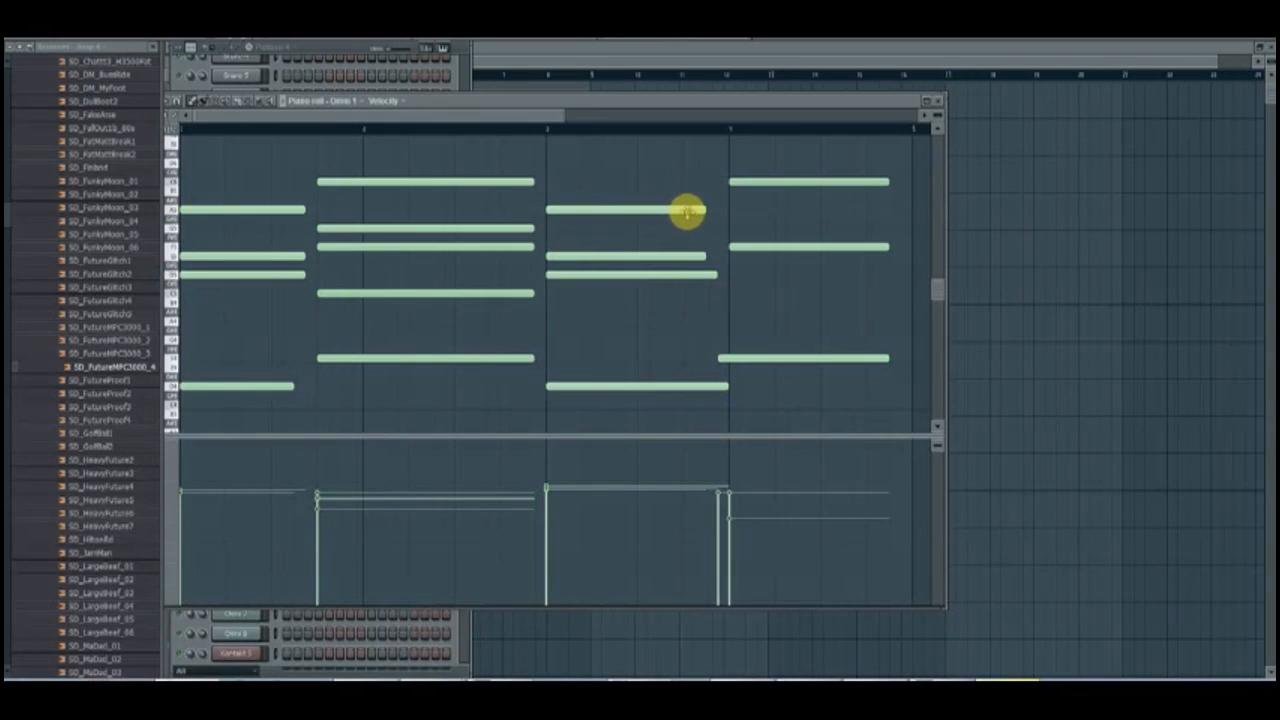
left_click_drag(594, 166, 800, 446)
key("Delete")
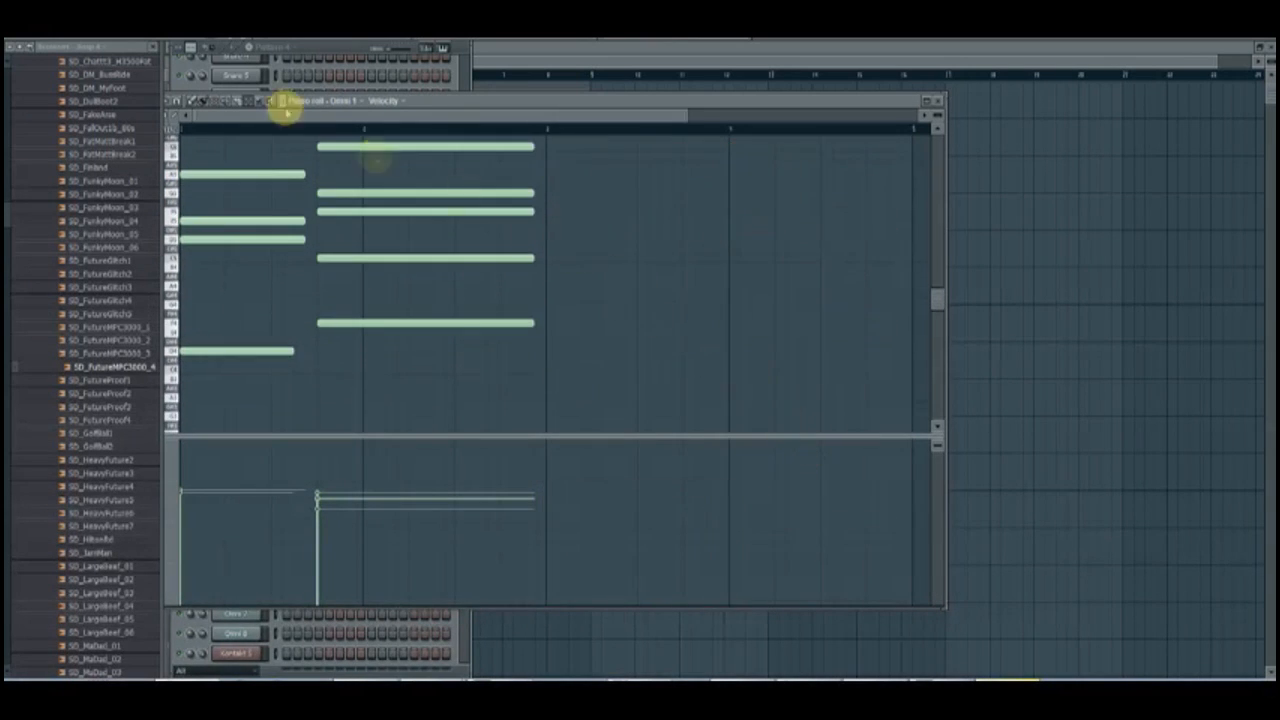
key("ctrl+a")
left_click_drag(223, 175, 586, 183)
left_click(543, 130)
key("space")
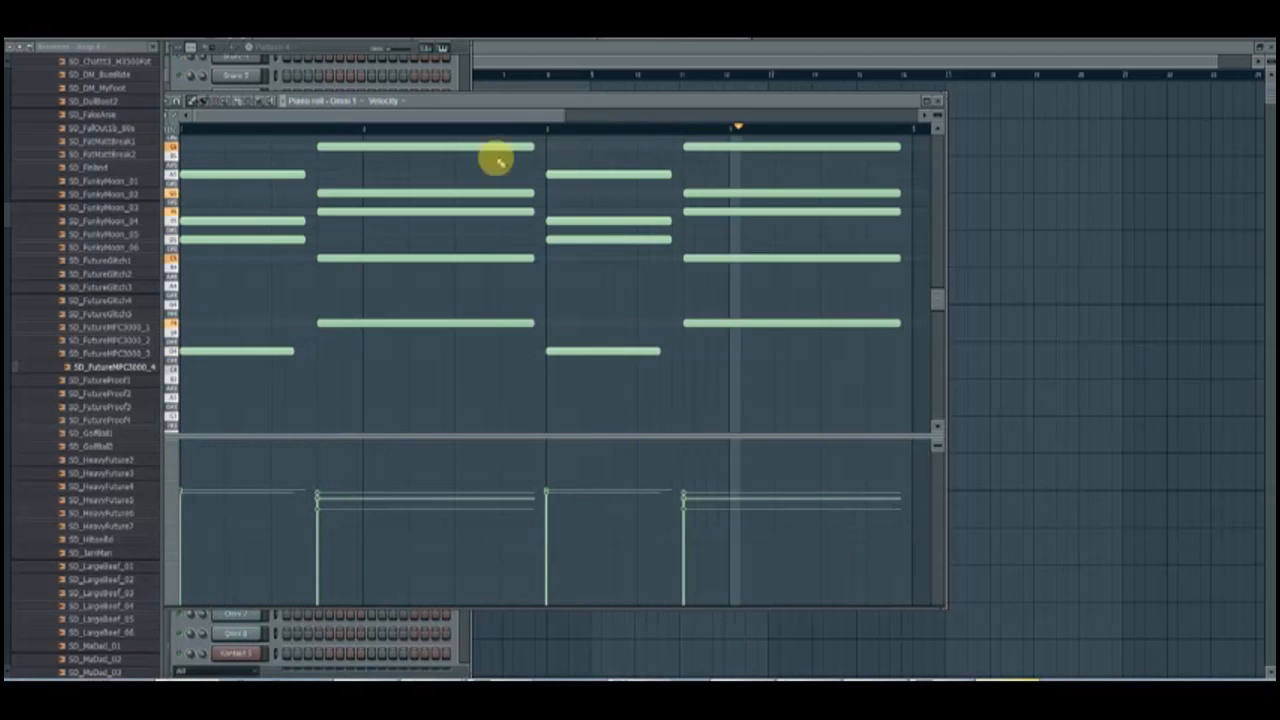
Extend all notes of the first chord and its bar 3 copy to reach the start of the following chord.
left_click_drag(263, 360, 294, 131)
left_click_drag(586, 366, 630, 148)
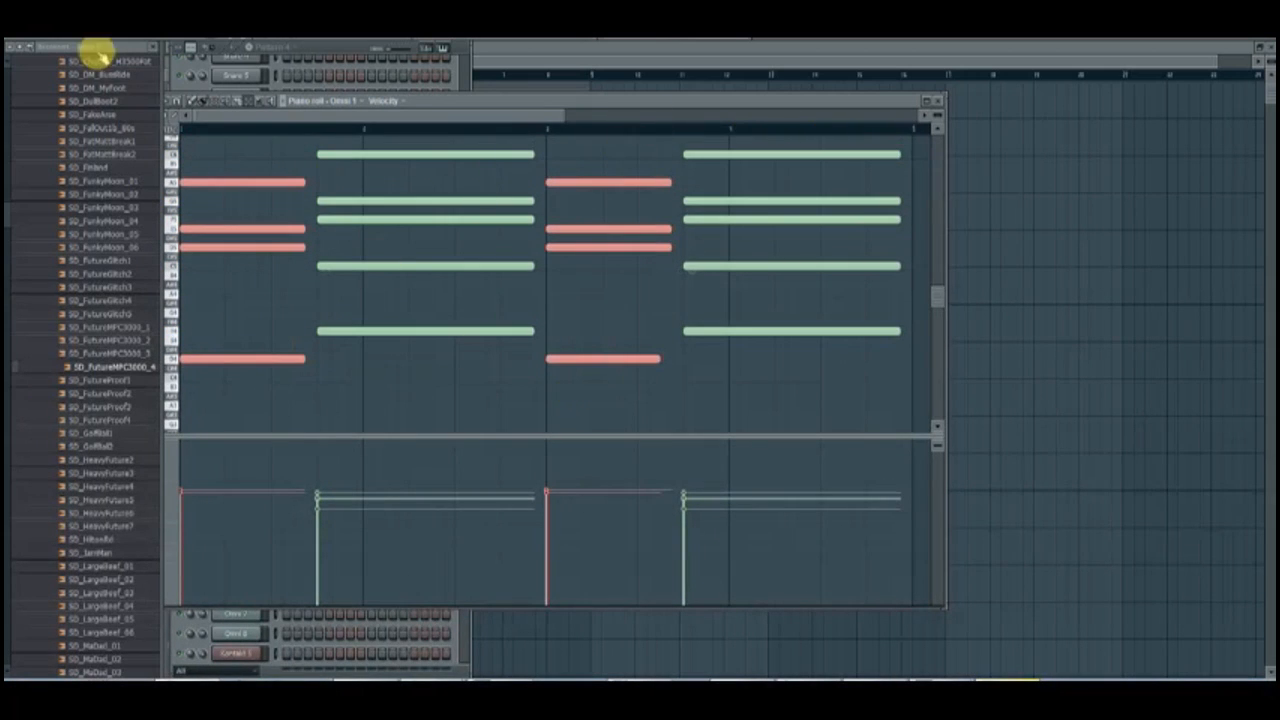
left_click(192, 101)
left_click_drag(303, 184, 309, 183)
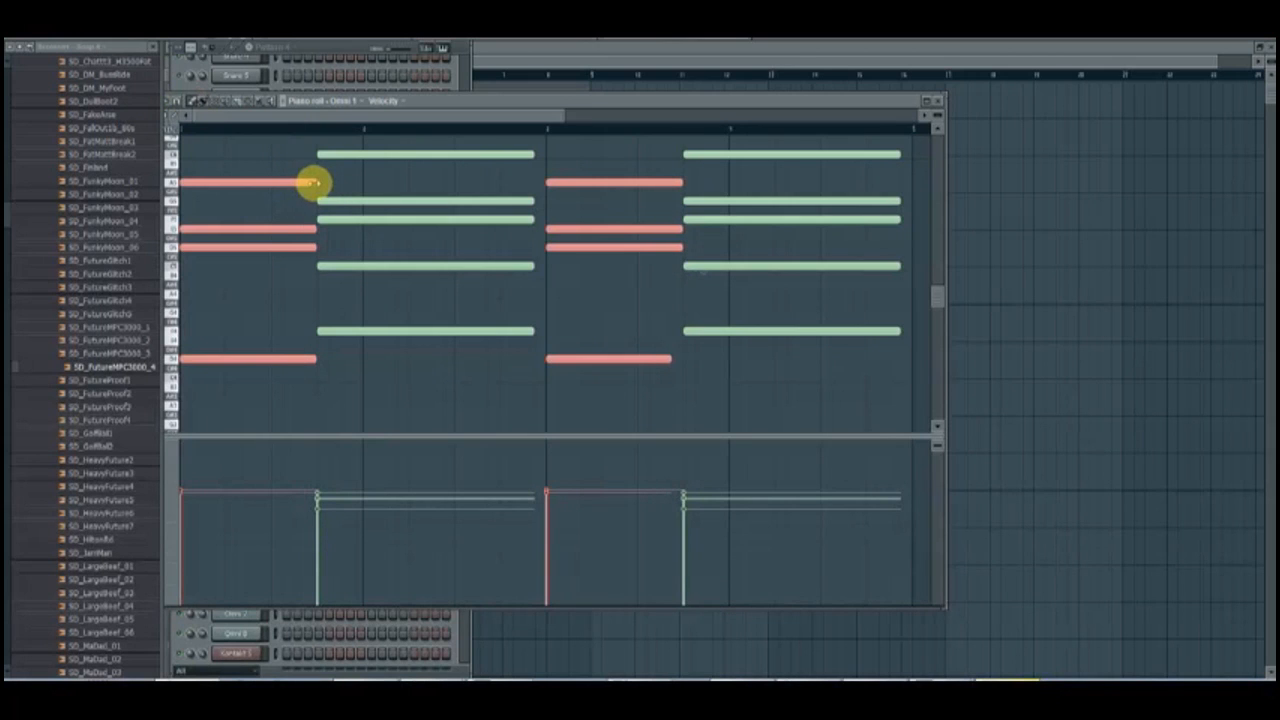
left_click(674, 396)
right_click(675, 395)
left_click_drag(669, 360, 683, 360)
key("space")
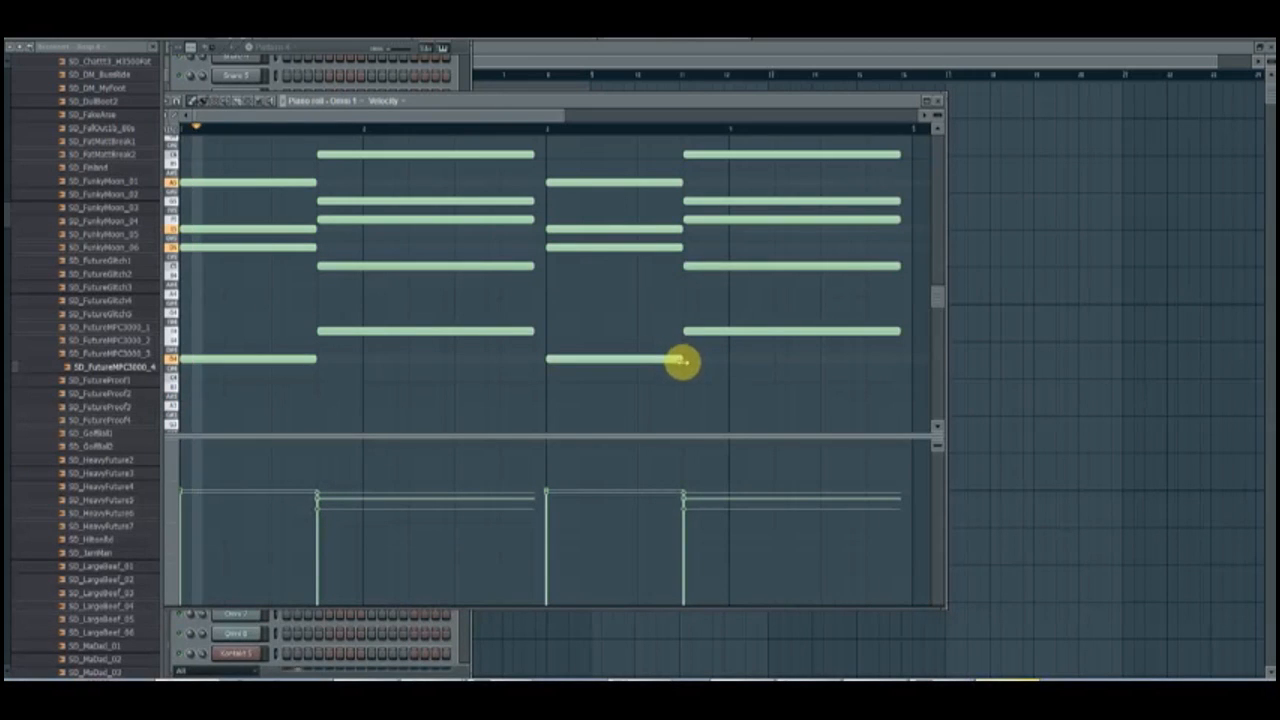
Extend the second chord to bar 3 and its copy to bar 5, checking the playback.
scroll(600, 362, "up", 3)
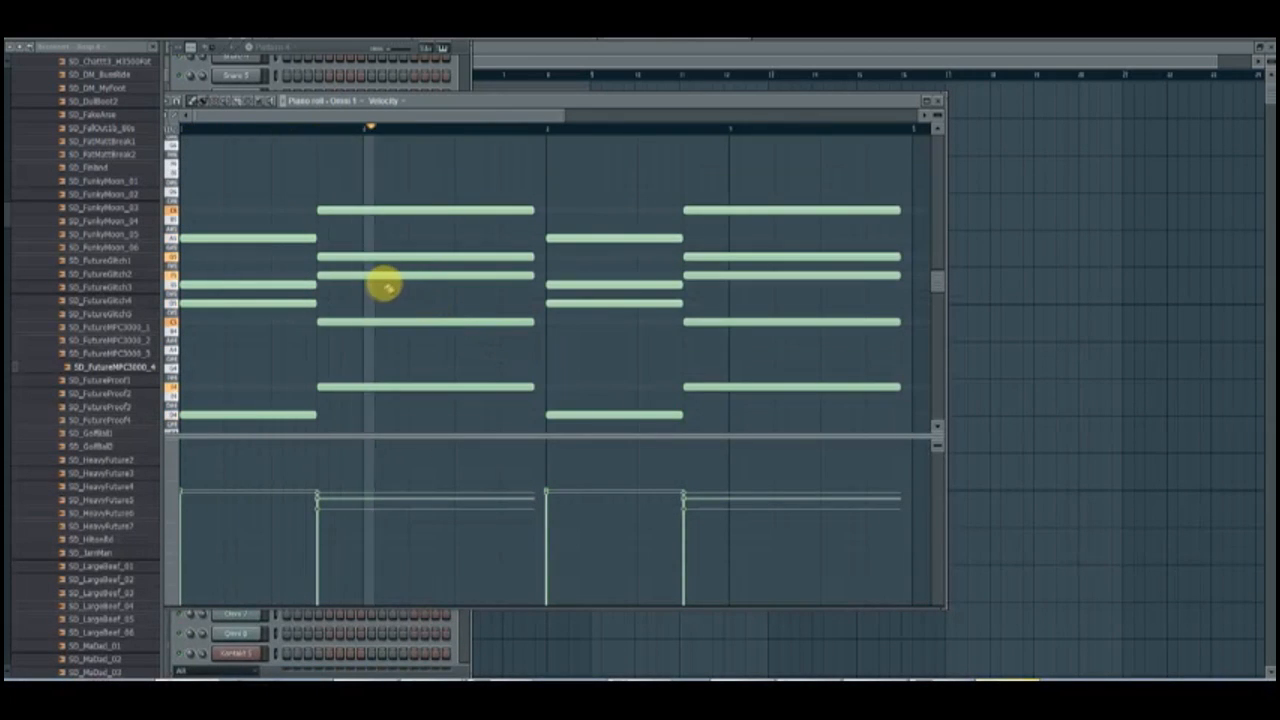
key("space")
left_click_drag(500, 190, 503, 394)
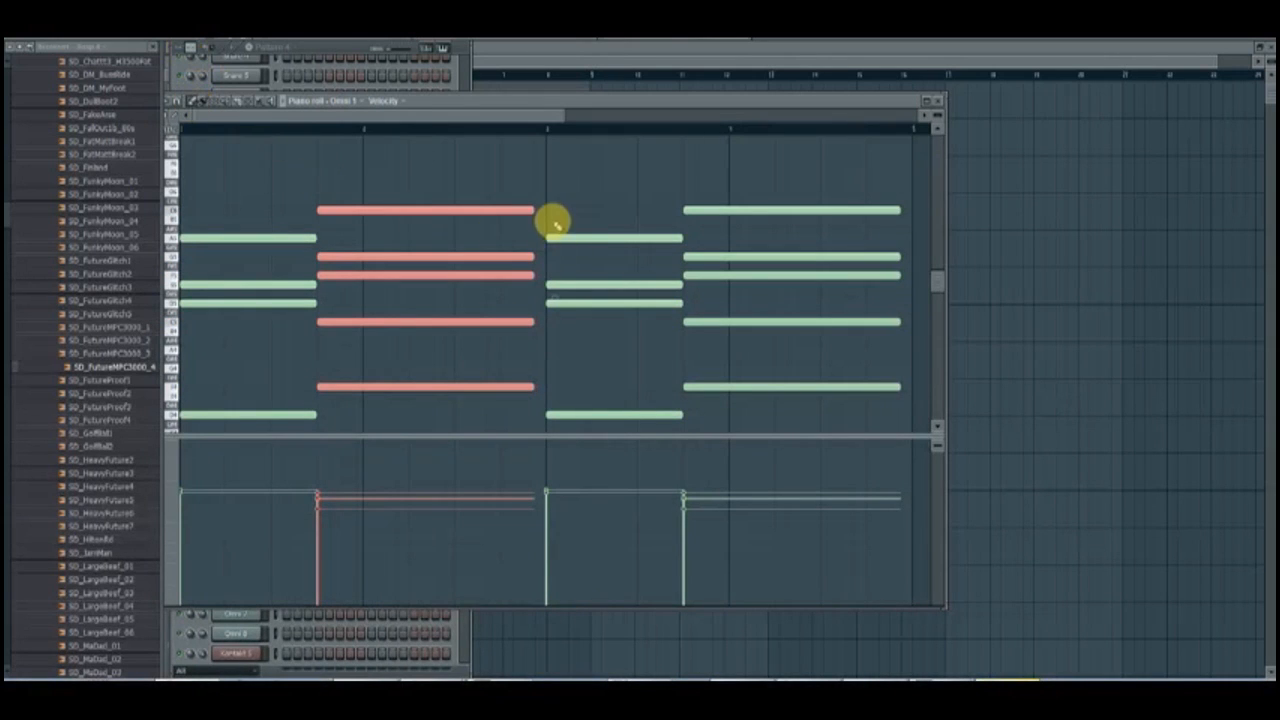
left_click_drag(529, 209, 546, 210)
left_click(434, 124)
left_click_drag(794, 140, 829, 392)
key("space")
left_click_drag(899, 212, 911, 212)
key("space")
Try shortening the second chord so it ends halfway through bar 2.
left_click_drag(436, 168, 518, 402)
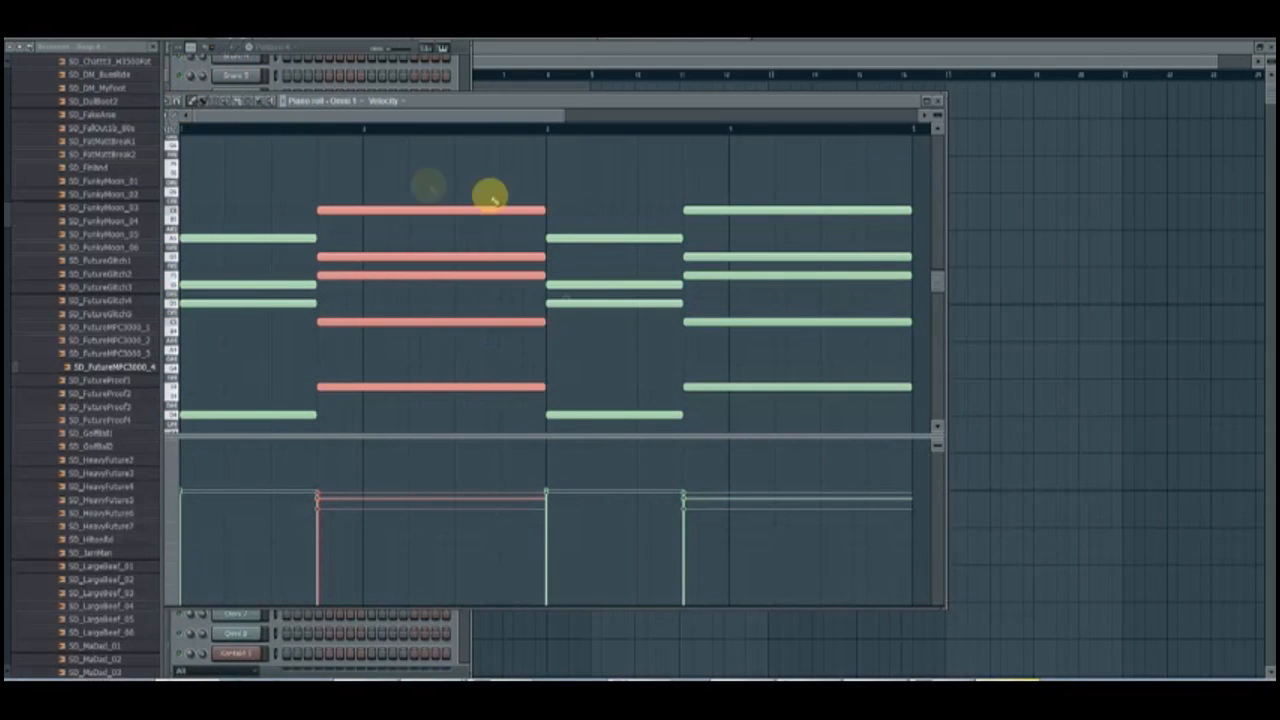
left_click_drag(543, 210, 453, 210)
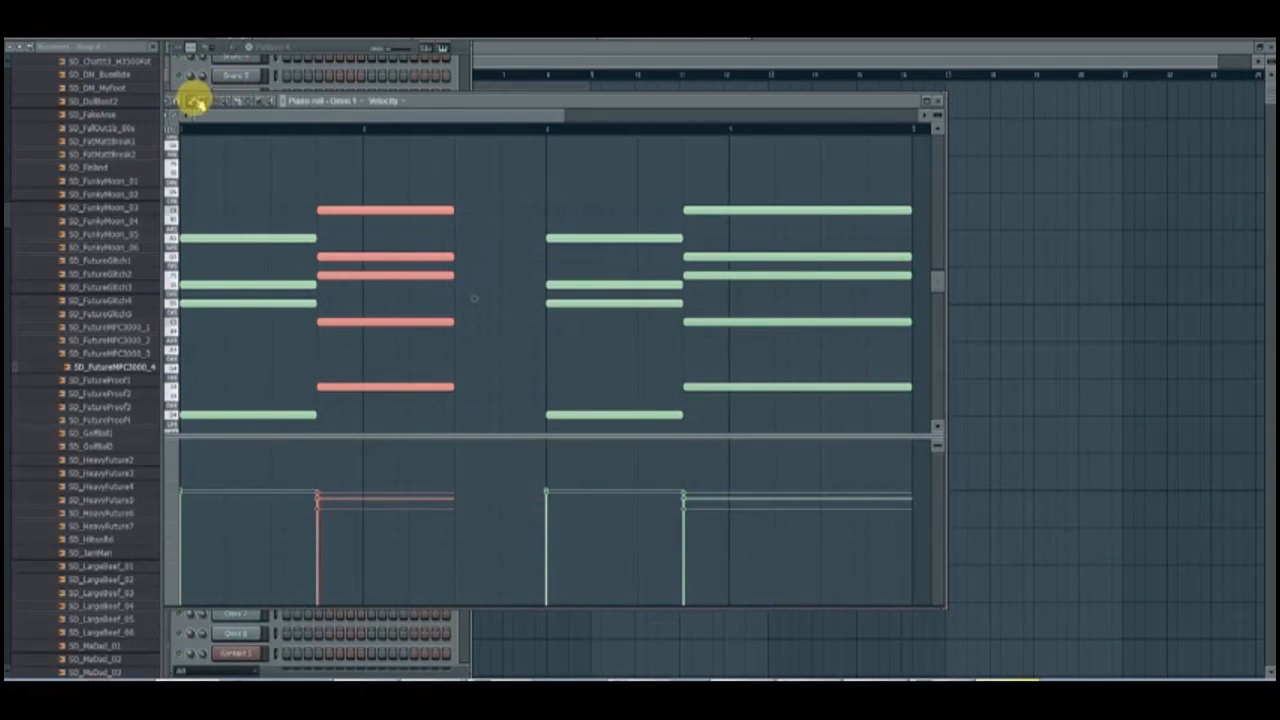
key("space")
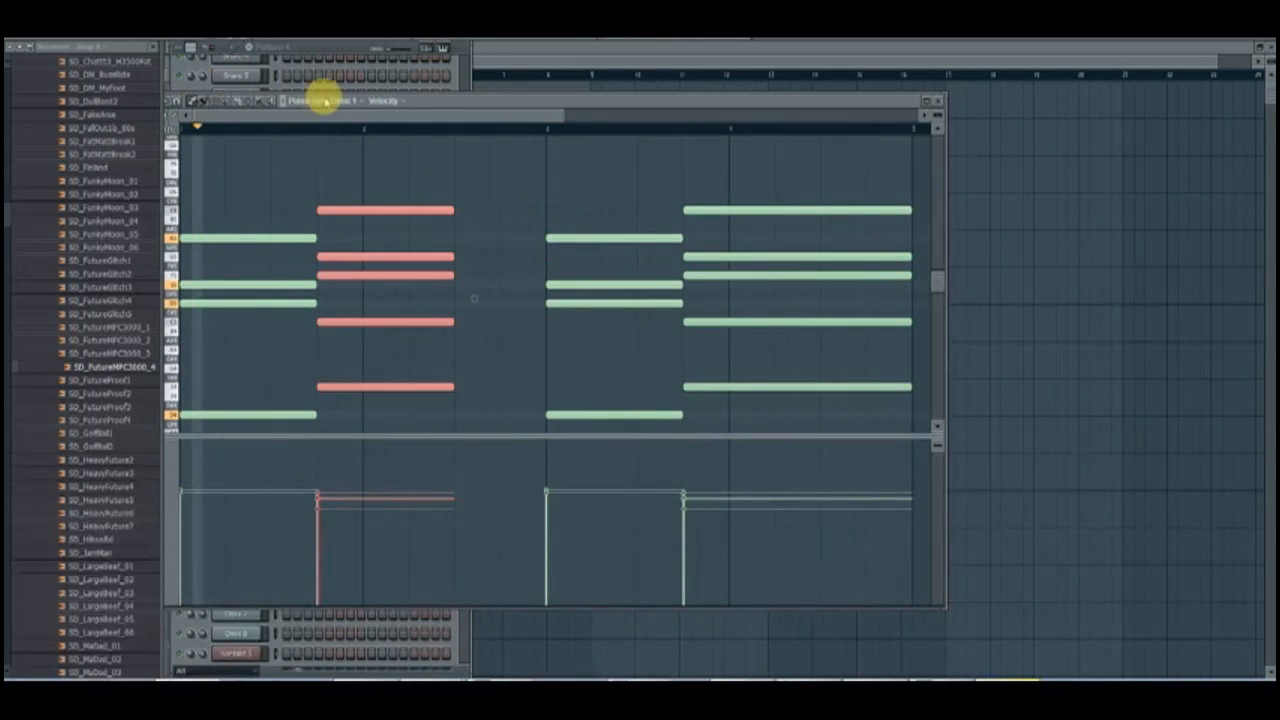
Try adding a five-note passing chord from the middle of bar 2 to bar 3, and audition it.
left_click(453, 191)
key("space")
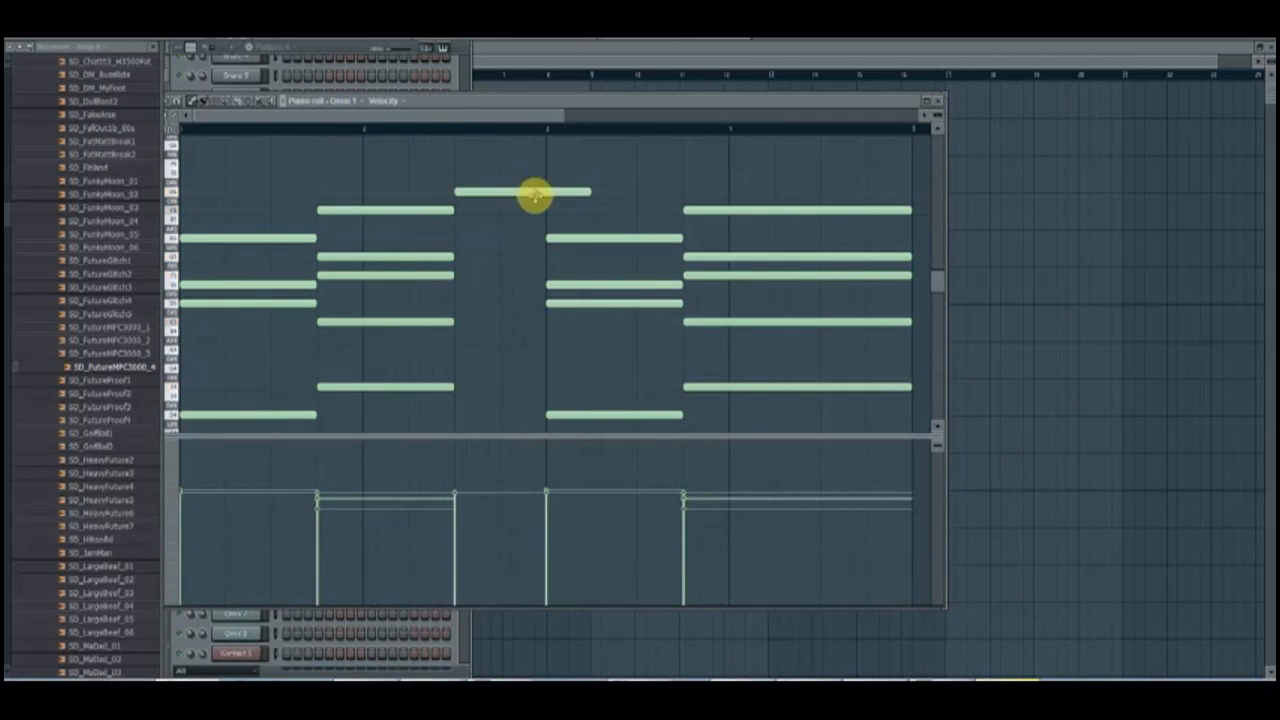
left_click_drag(588, 191, 529, 191)
left_click_drag(449, 246, 451, 258)
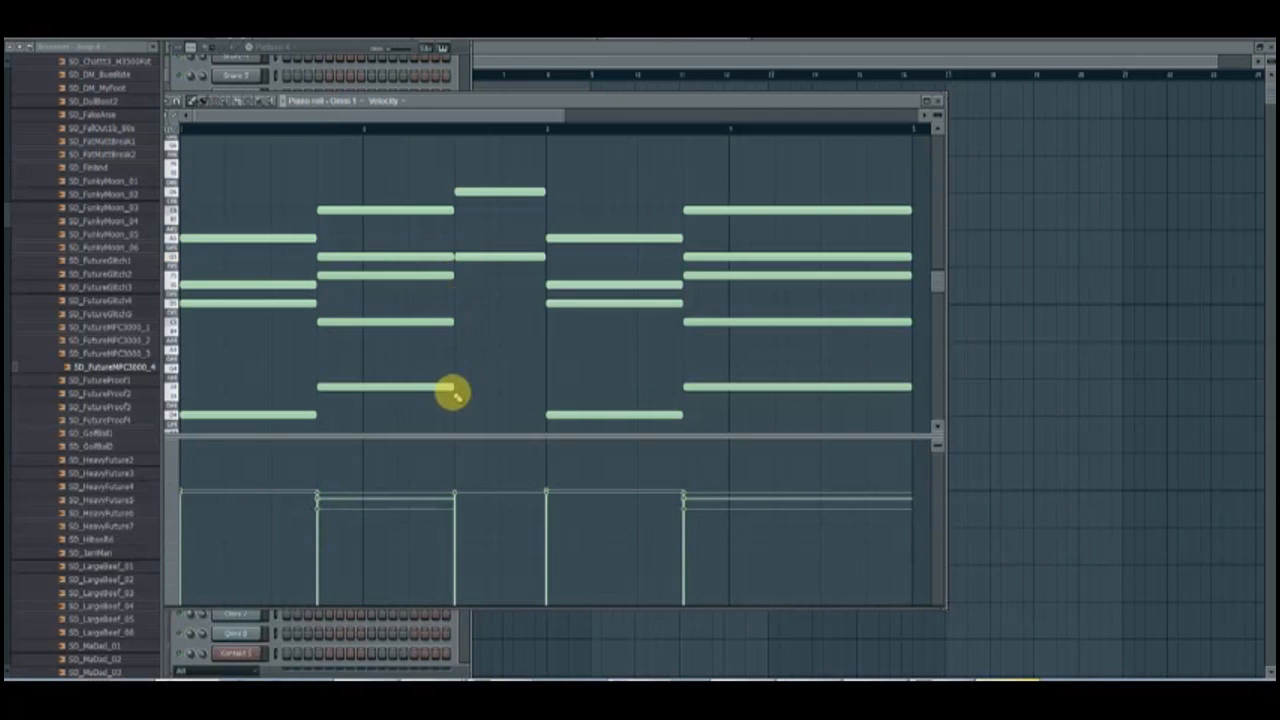
left_click_drag(452, 380, 455, 368)
left_click_drag(589, 368, 531, 369)
left_click_drag(456, 296, 456, 304)
left_click(461, 258)
left_click(446, 232)
left_click_drag(446, 232, 451, 245)
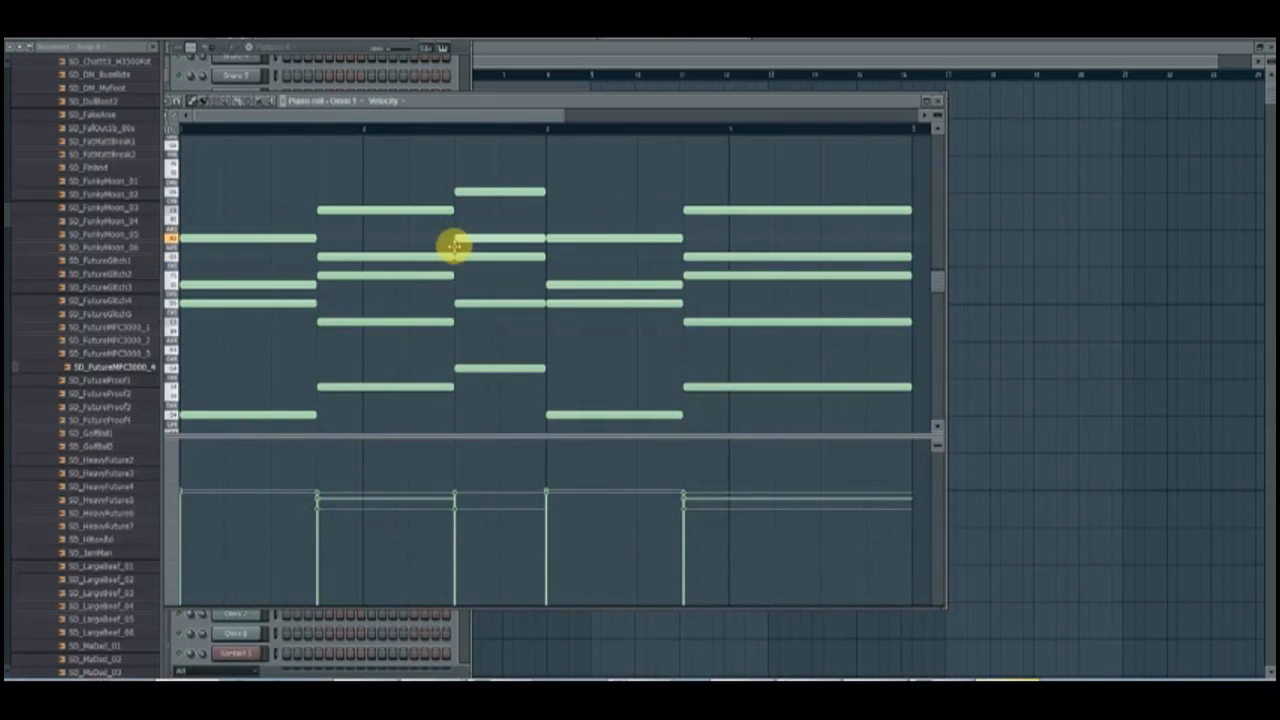
left_click(456, 125)
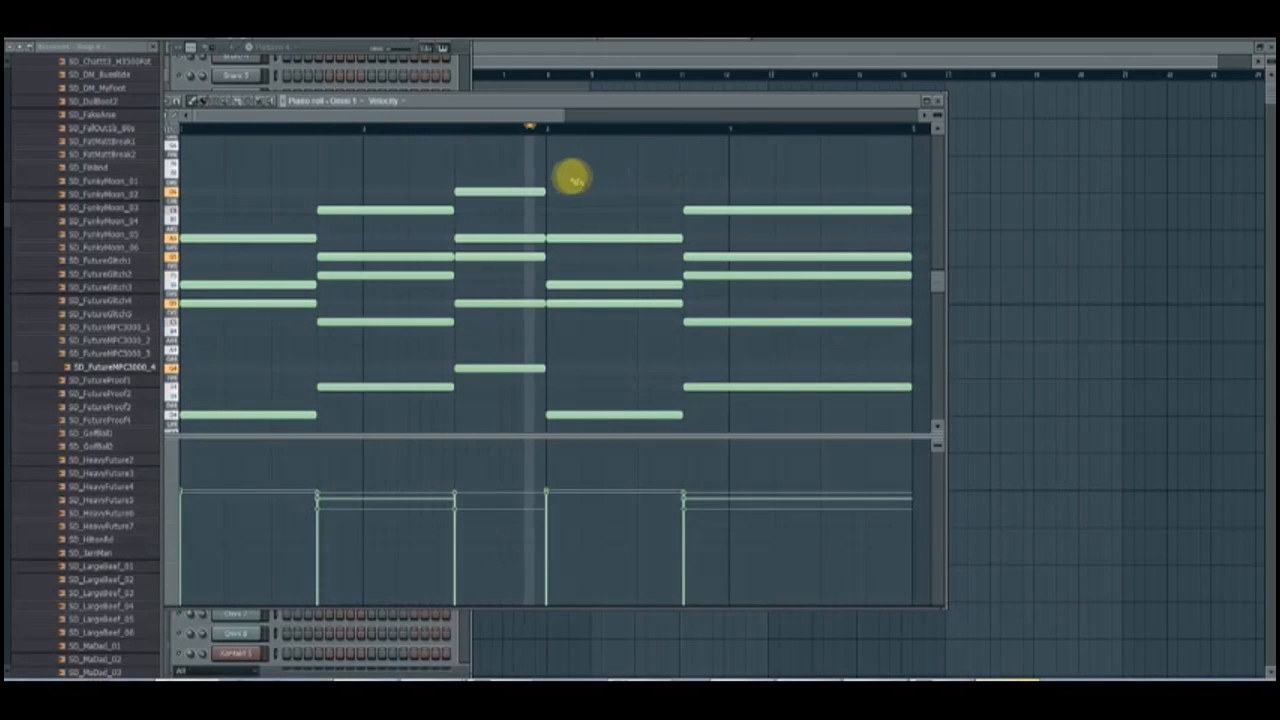
Delete the added passing chord and extend the second chord back to bar 3.
left_click_drag(496, 172, 519, 400)
key("Delete")
left_click_drag(440, 428, 547, 222)
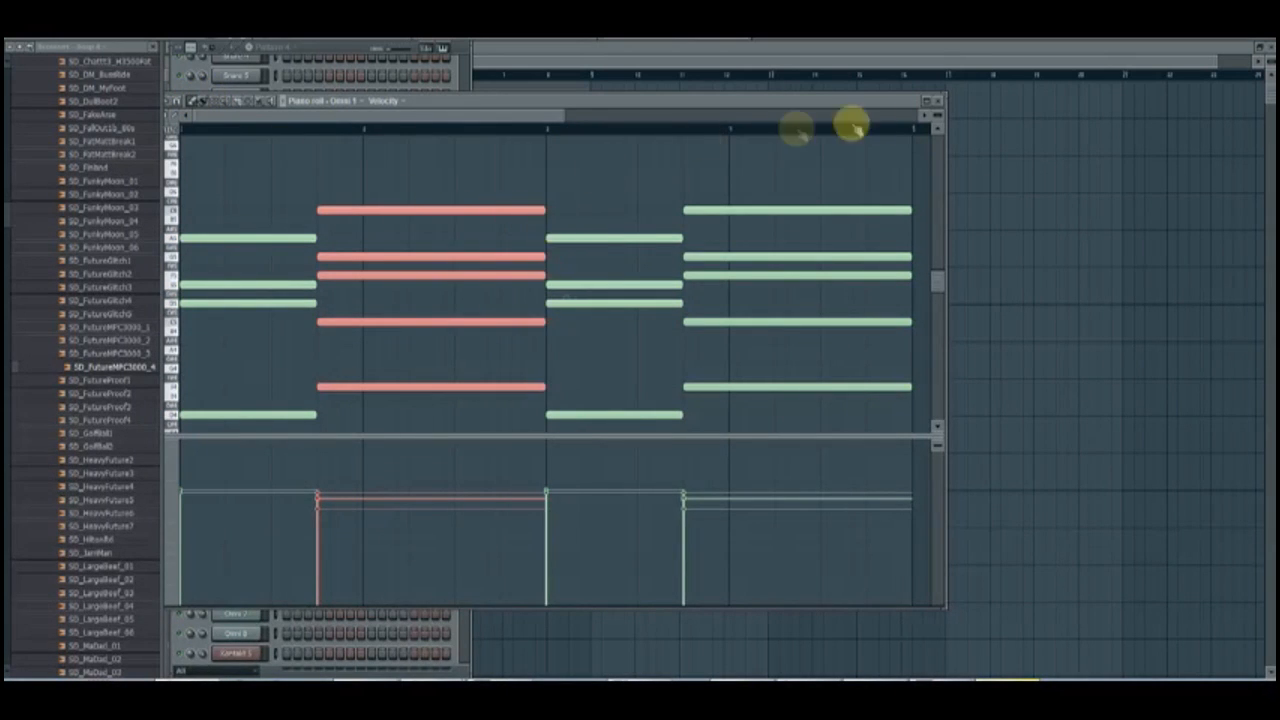
Close the piano roll and load the Voxpad Dark Wheel Ahs patch into Omnisphere part 1, with the Omni 1 channel selected.
left_click(936, 101)
left_click(238, 486)
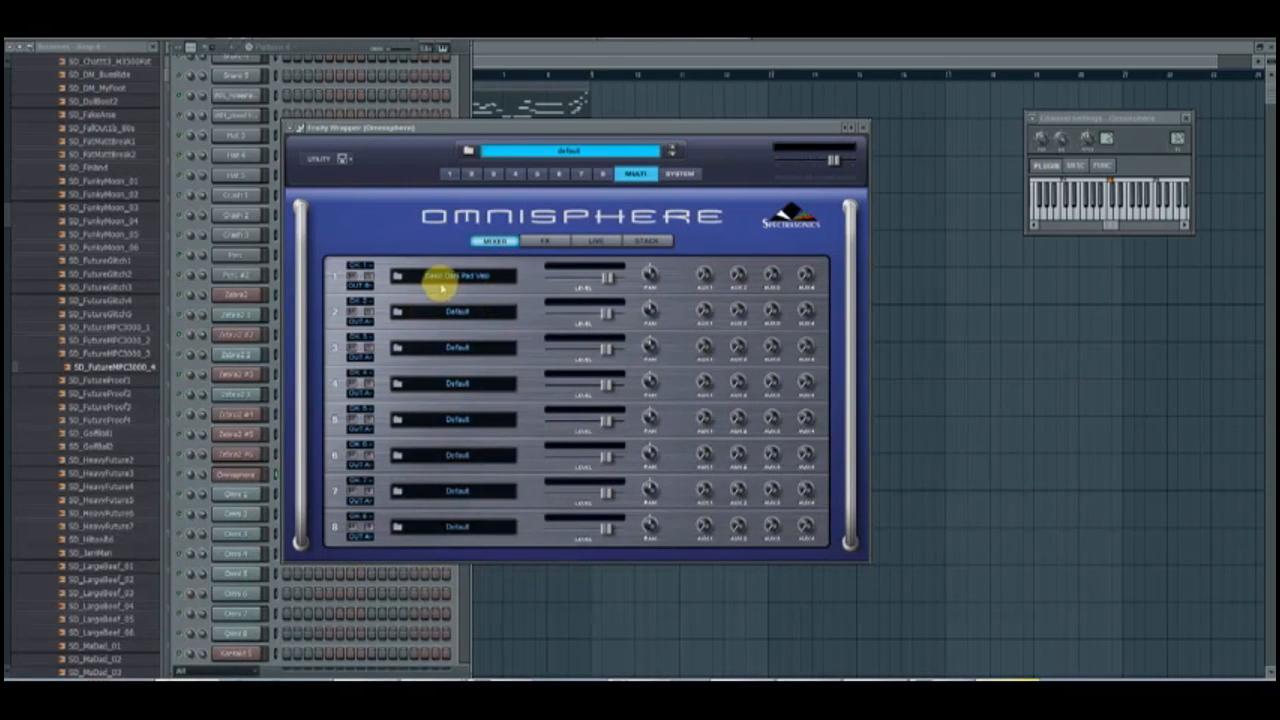
left_click(430, 276)
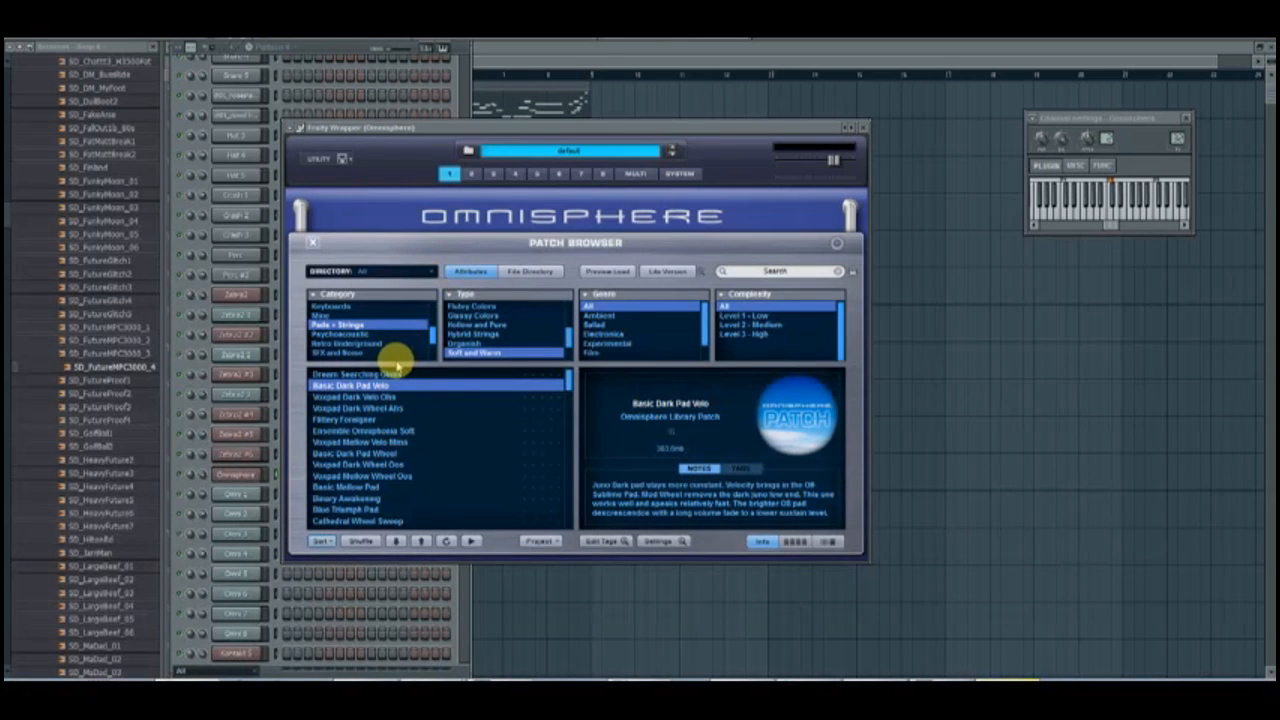
left_click_drag(386, 131, 586, 144)
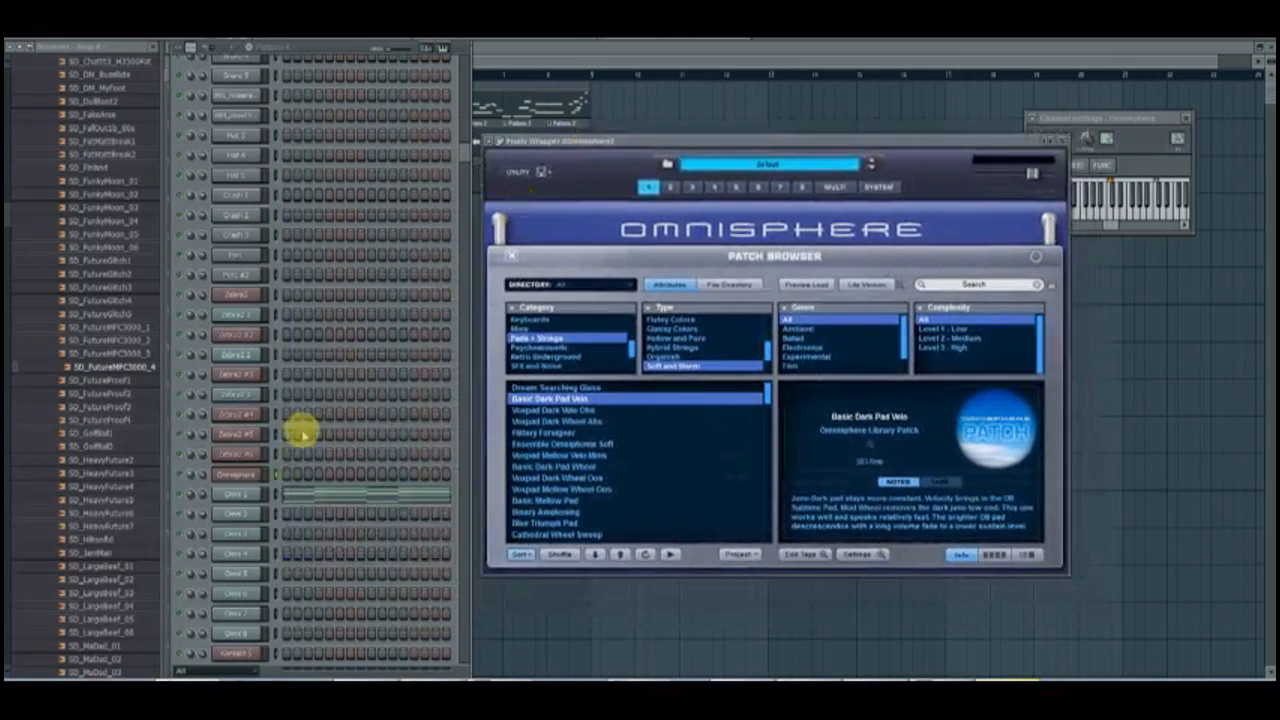
left_click(258, 494)
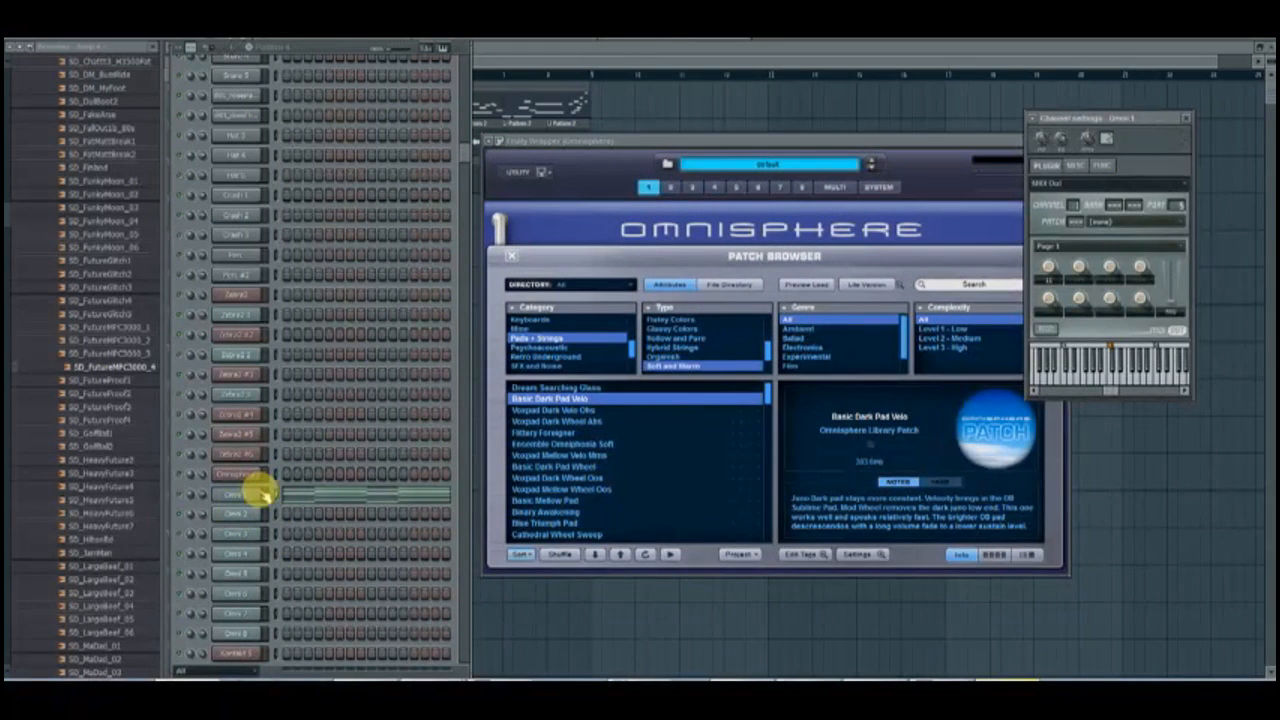
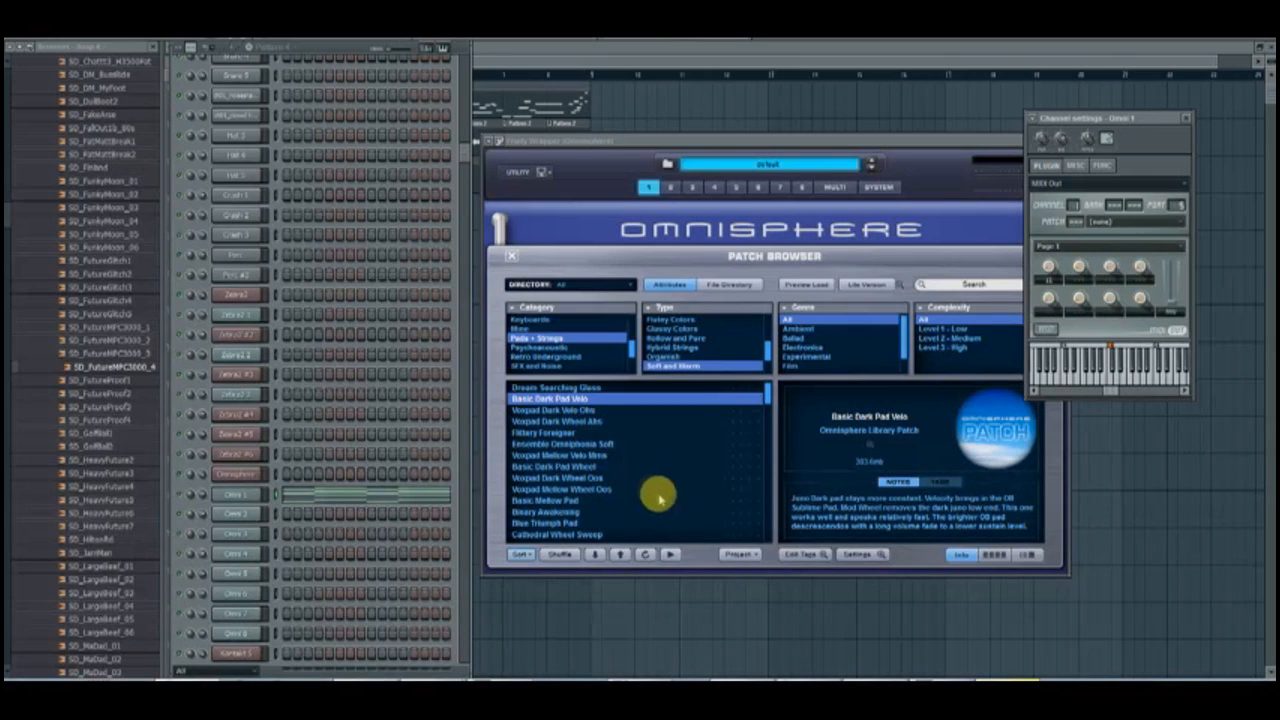
left_click(578, 421)
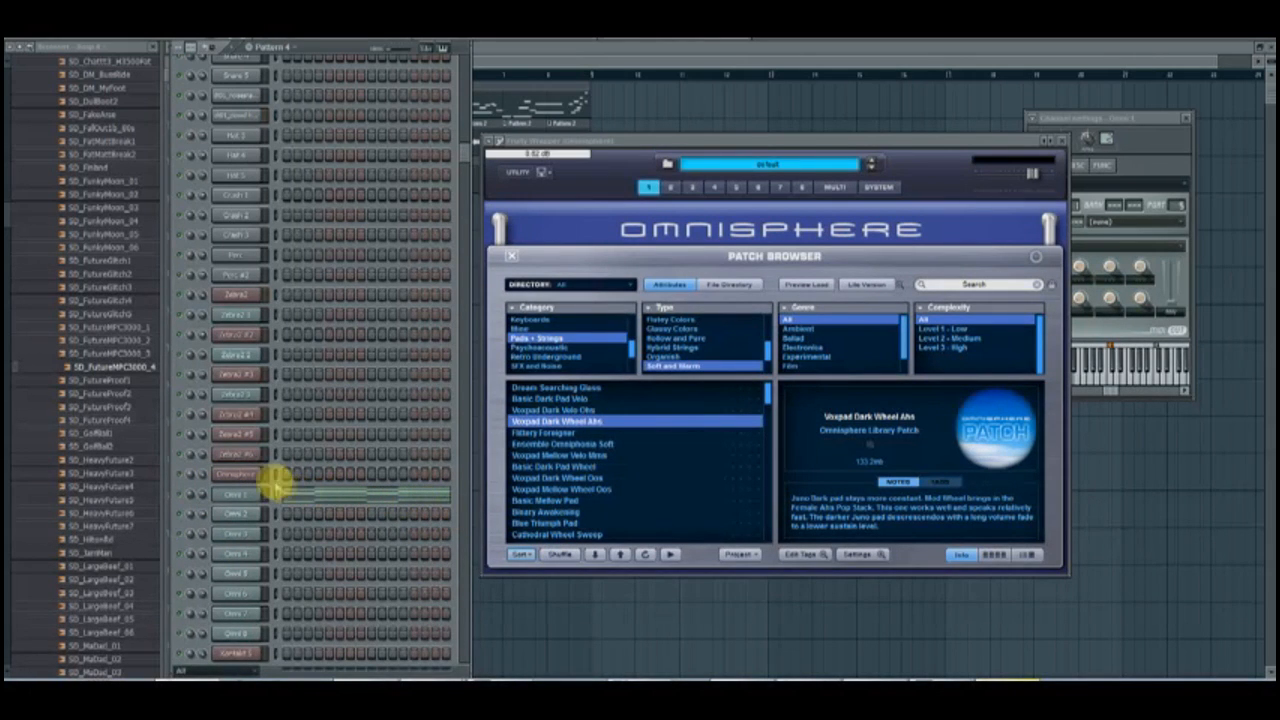
Create Pattern 5 and place its clip at the start of playlist Track 5.
key("F5")
key("F4")
key("Return")
left_click_drag(290, 252, 149, 252)
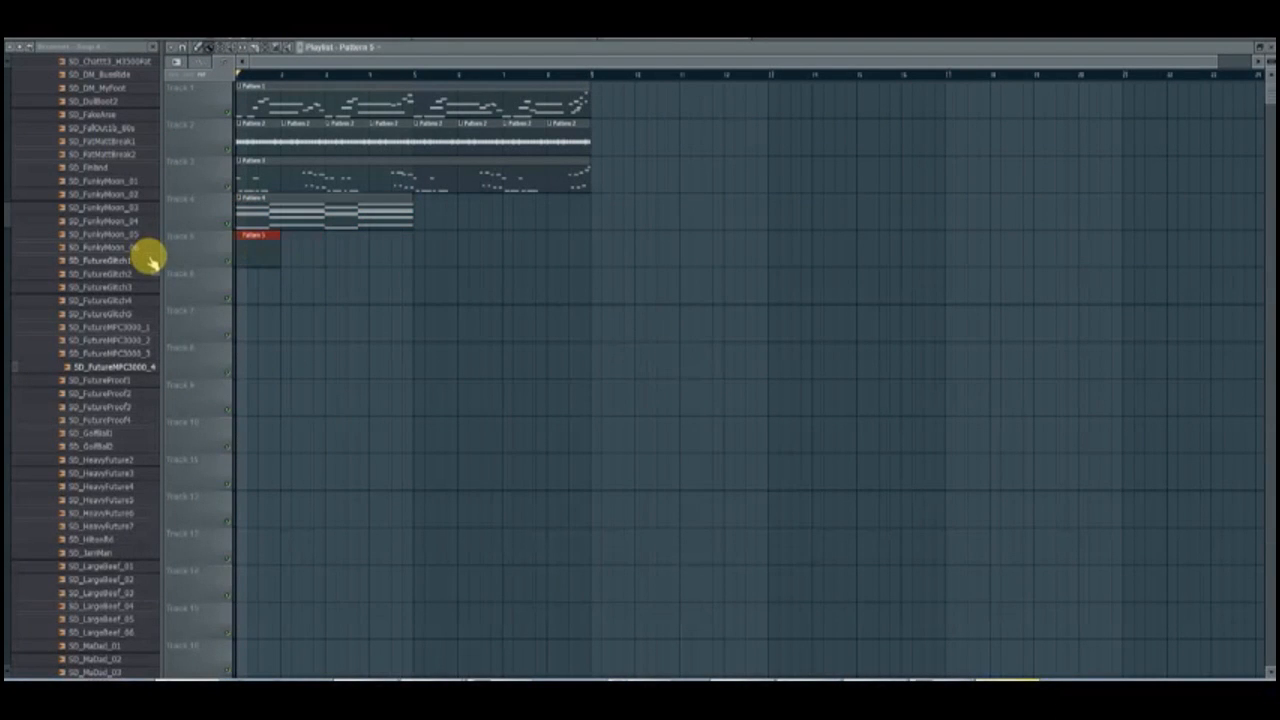
Open Pattern 5's empty Omni 1 piano roll, try out pad chords with playback, and close it.
key("F6")
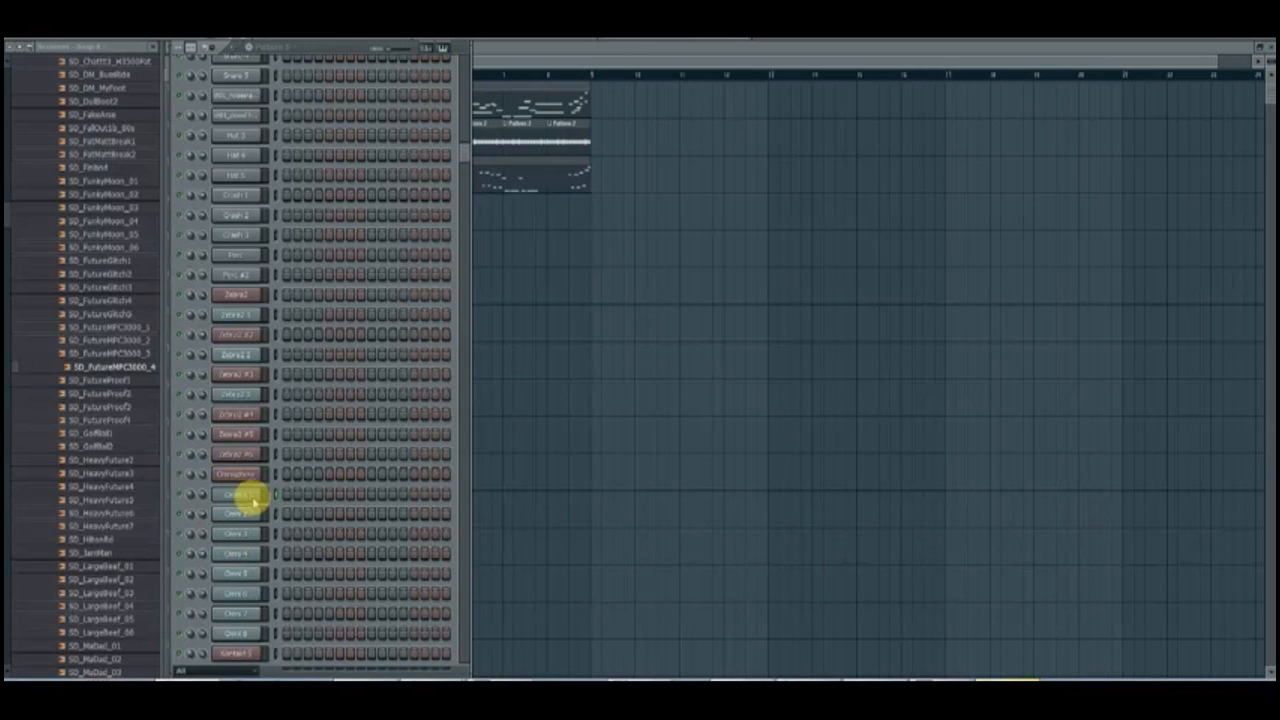
key("F7")
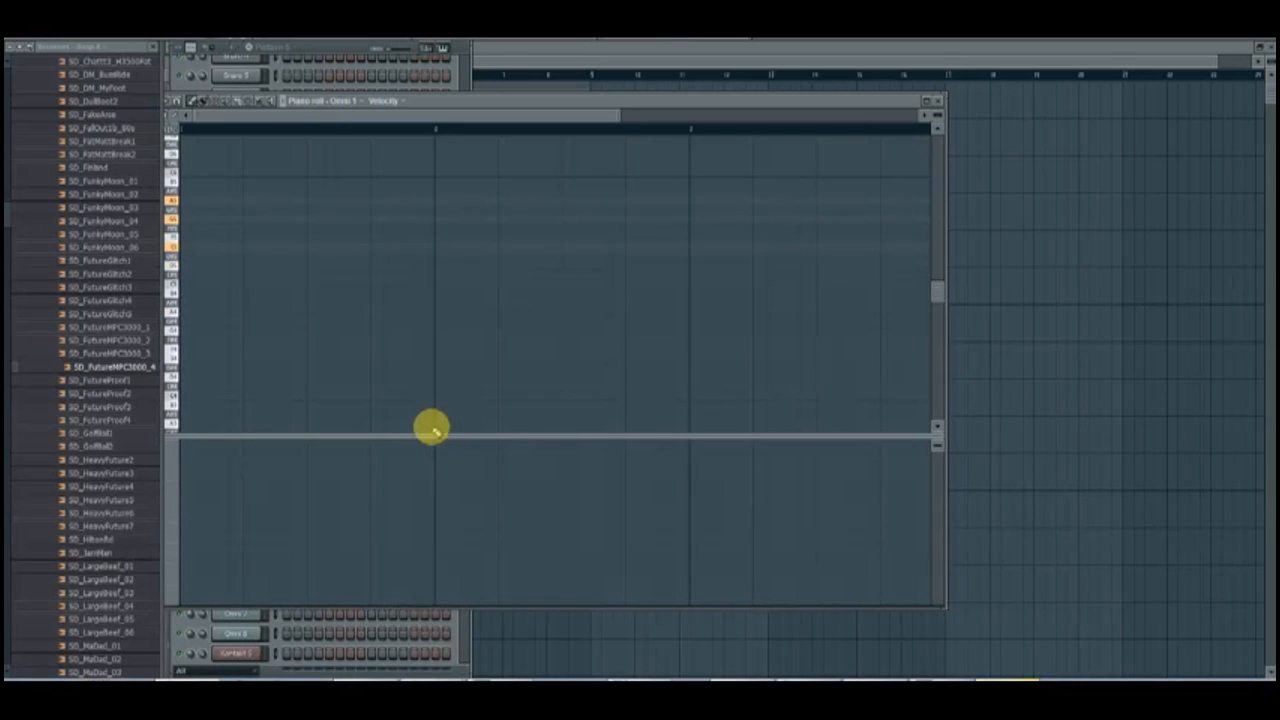
key("space")
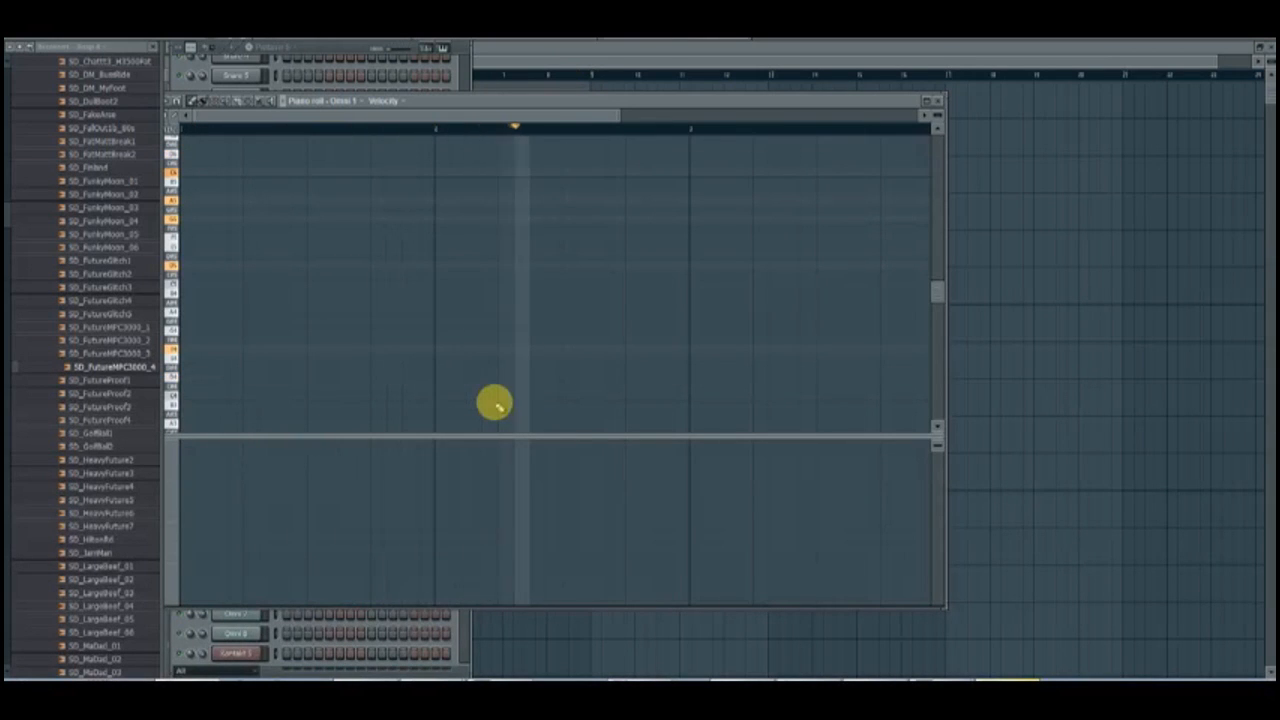
left_click(937, 101)
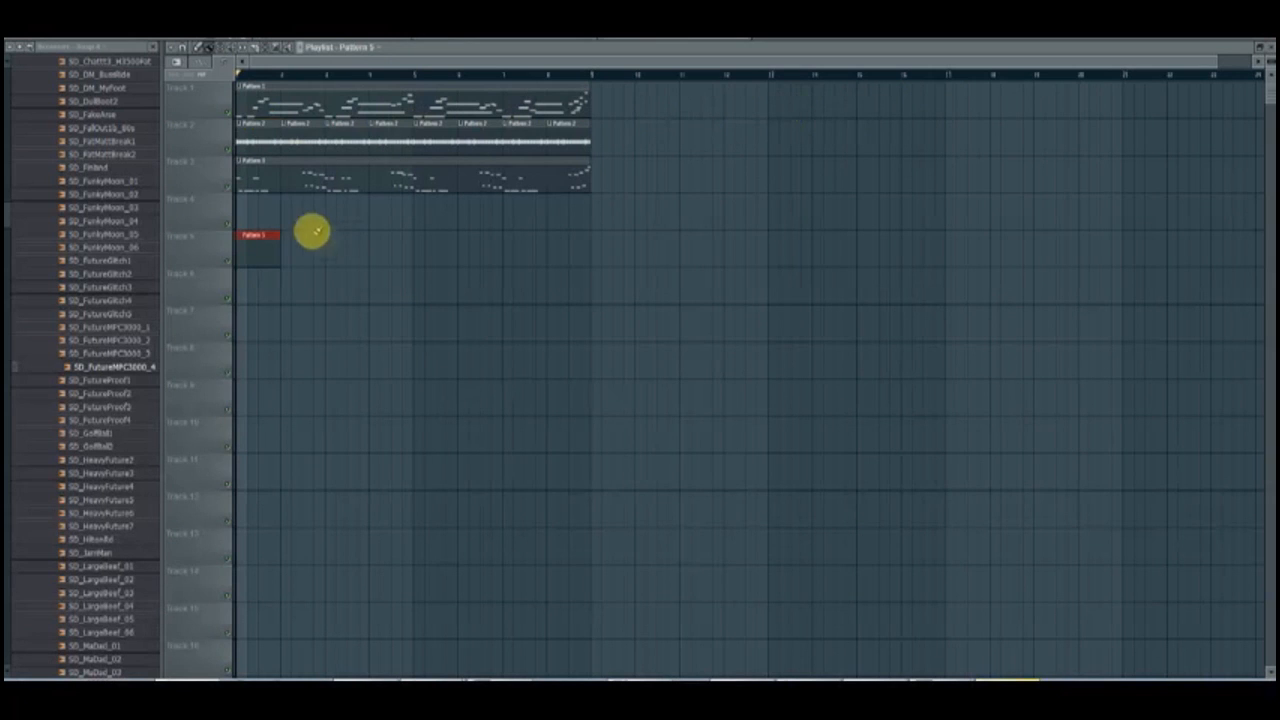
Open Pattern 3's Zebra2 piano roll, play the part to hear it, and close the piano roll.
double_click(264, 182)
key("space")
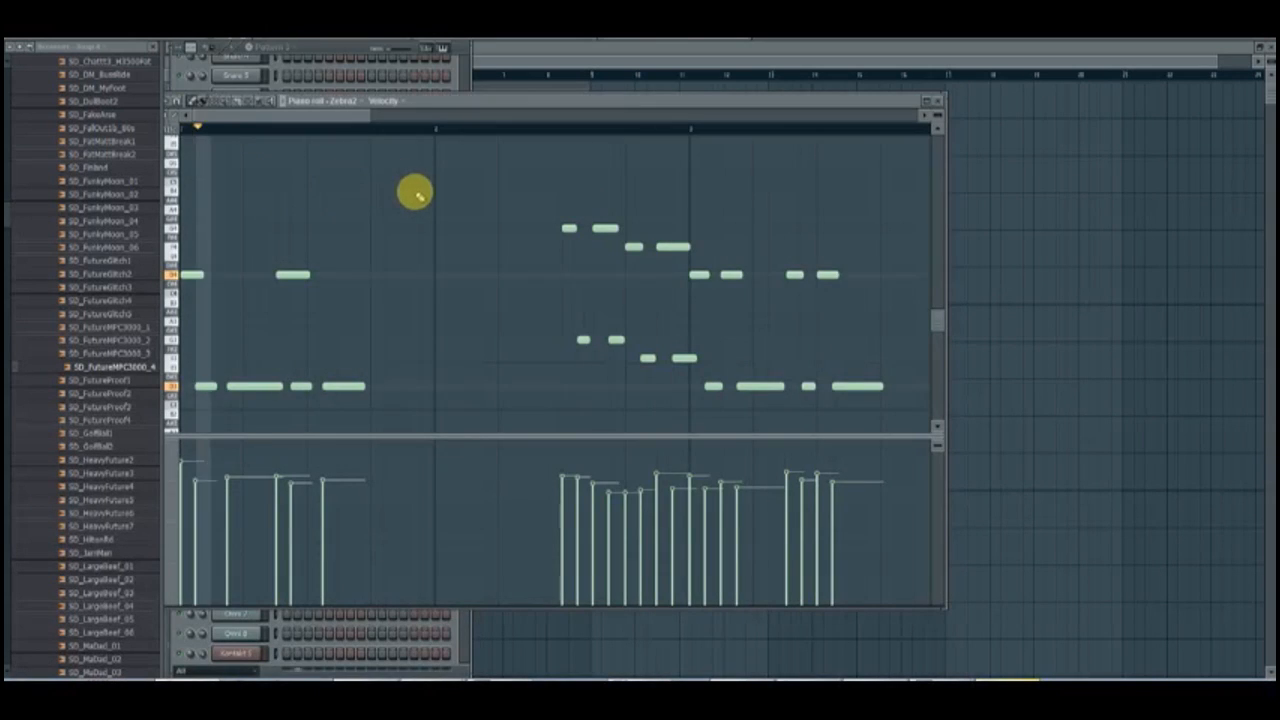
left_click(937, 101)
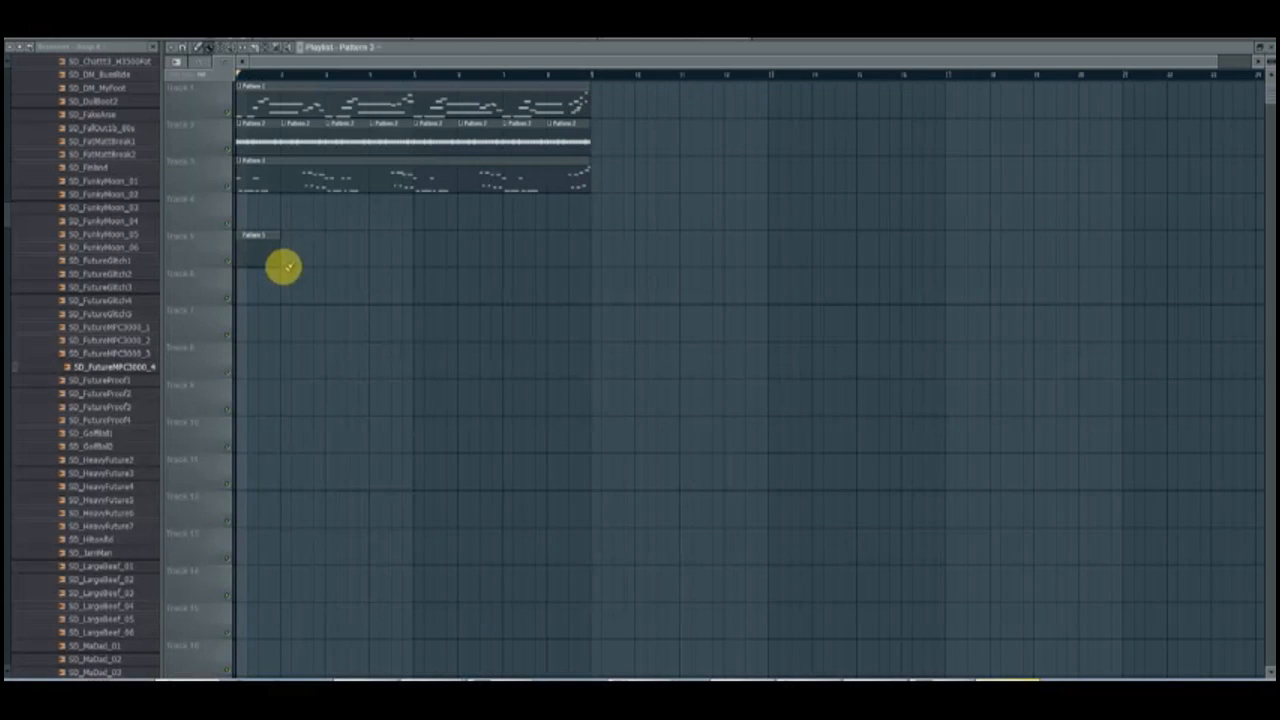
Open the Omnisphere channel and load the Blue Triumph Pad patch into part 1.
key("F6")
left_click(252, 476)
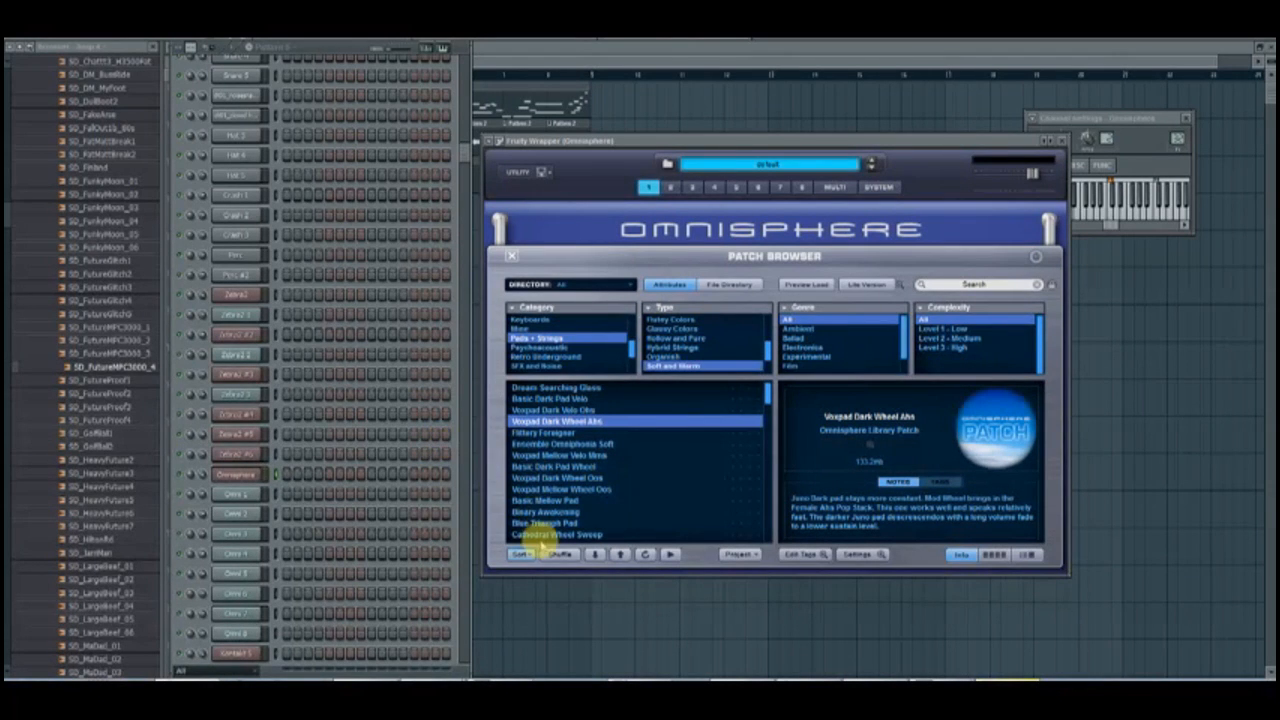
left_click(545, 524)
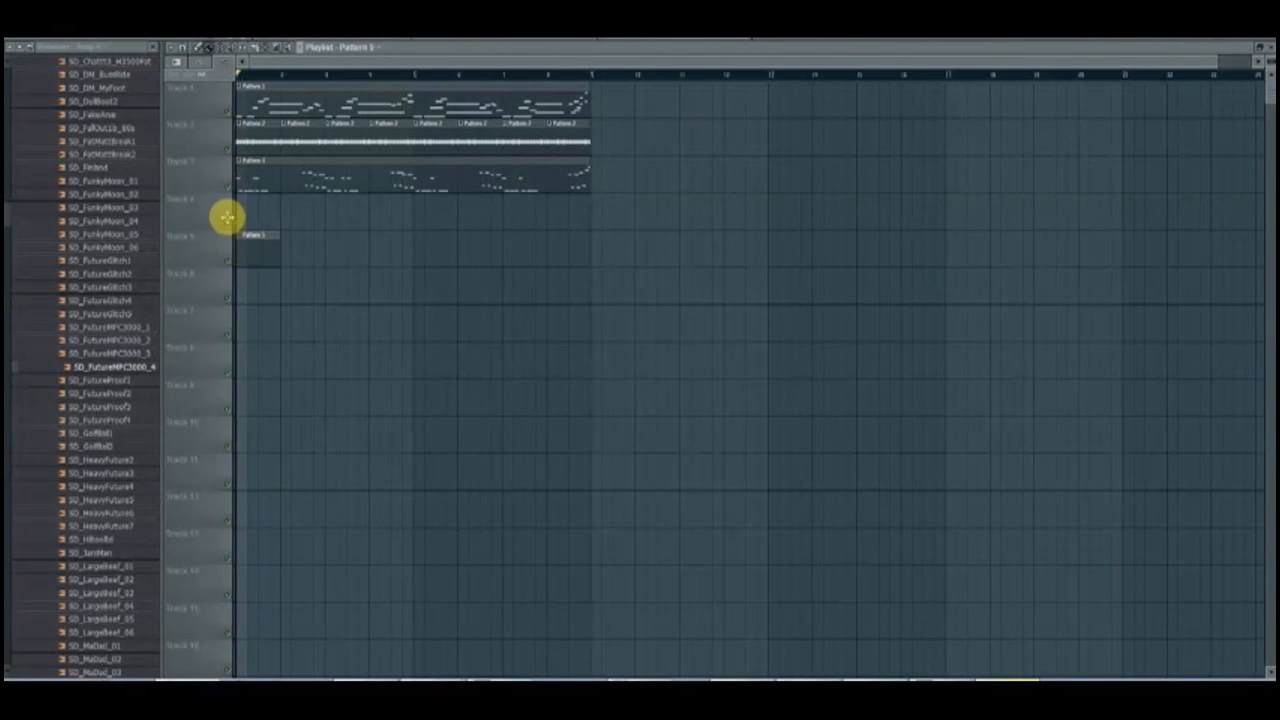
Move the Pattern 5 clip up to playlist Track 4 and play the arrangement.
left_click_drag(228, 217, 228, 203)
key("space")
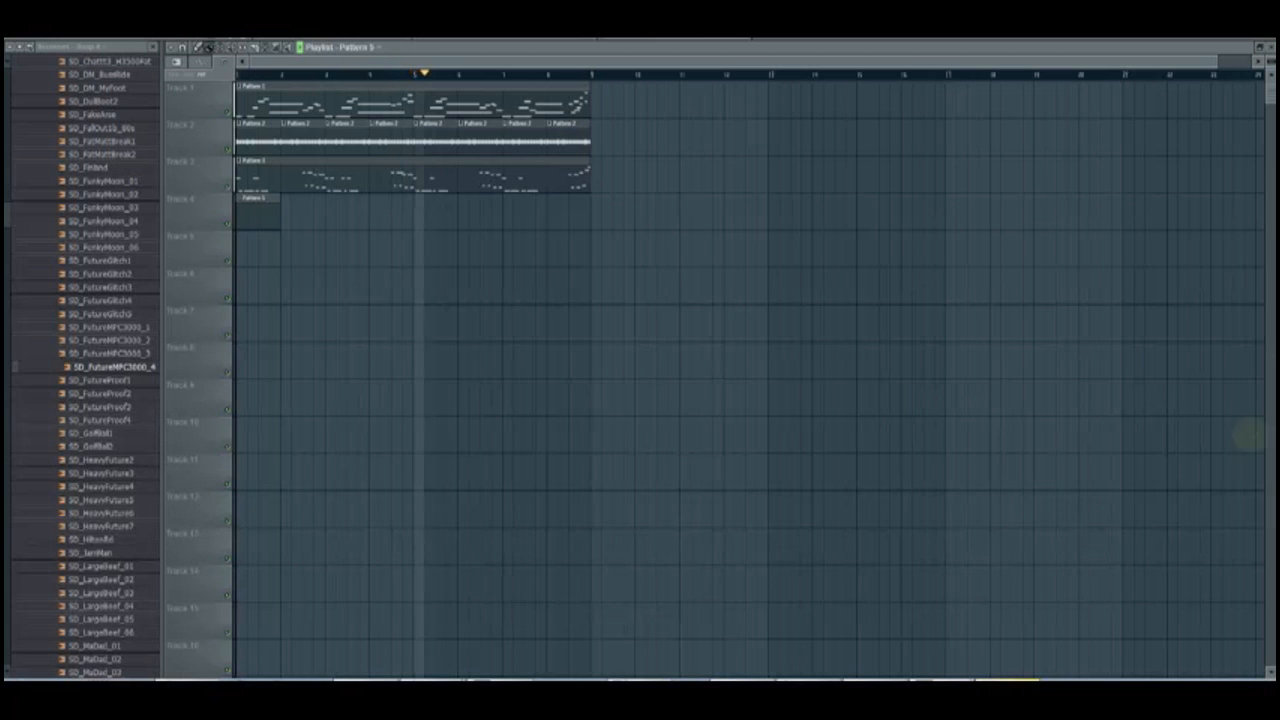
key("space")
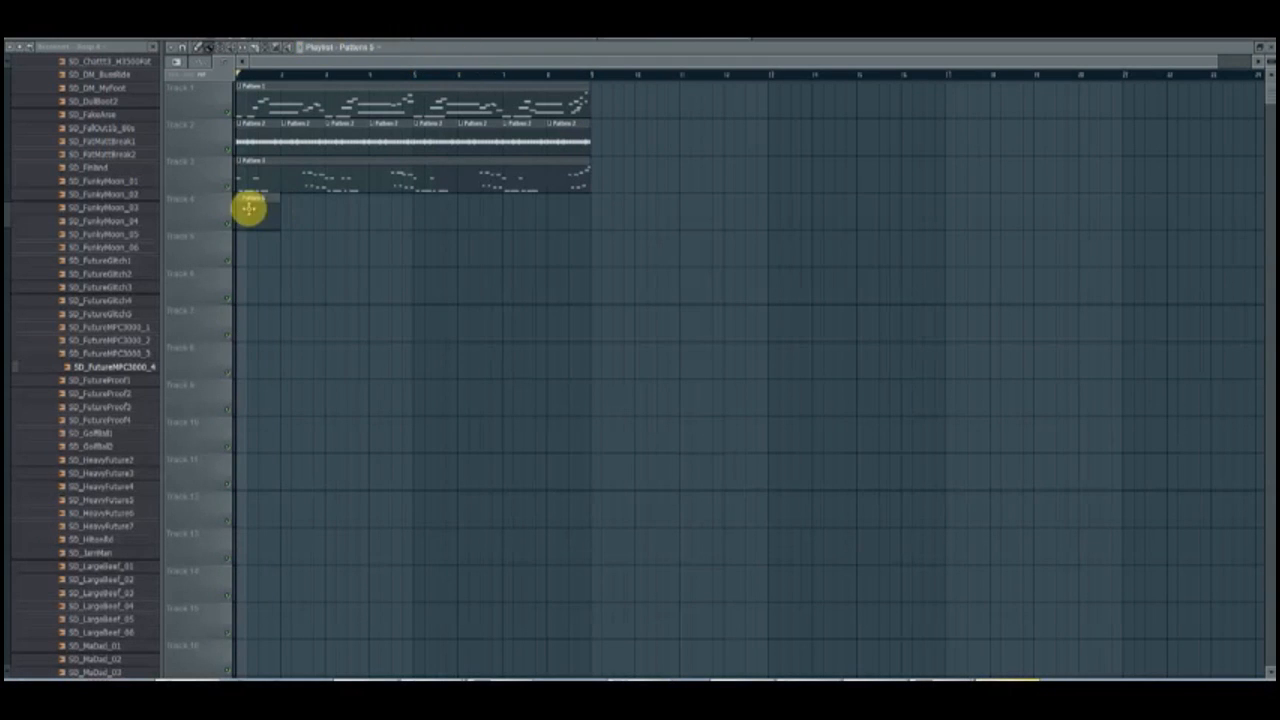
Select the Omni 1 channel and record the pad chords into Pattern 5 over the eight-bar arrangement.
key("F6")
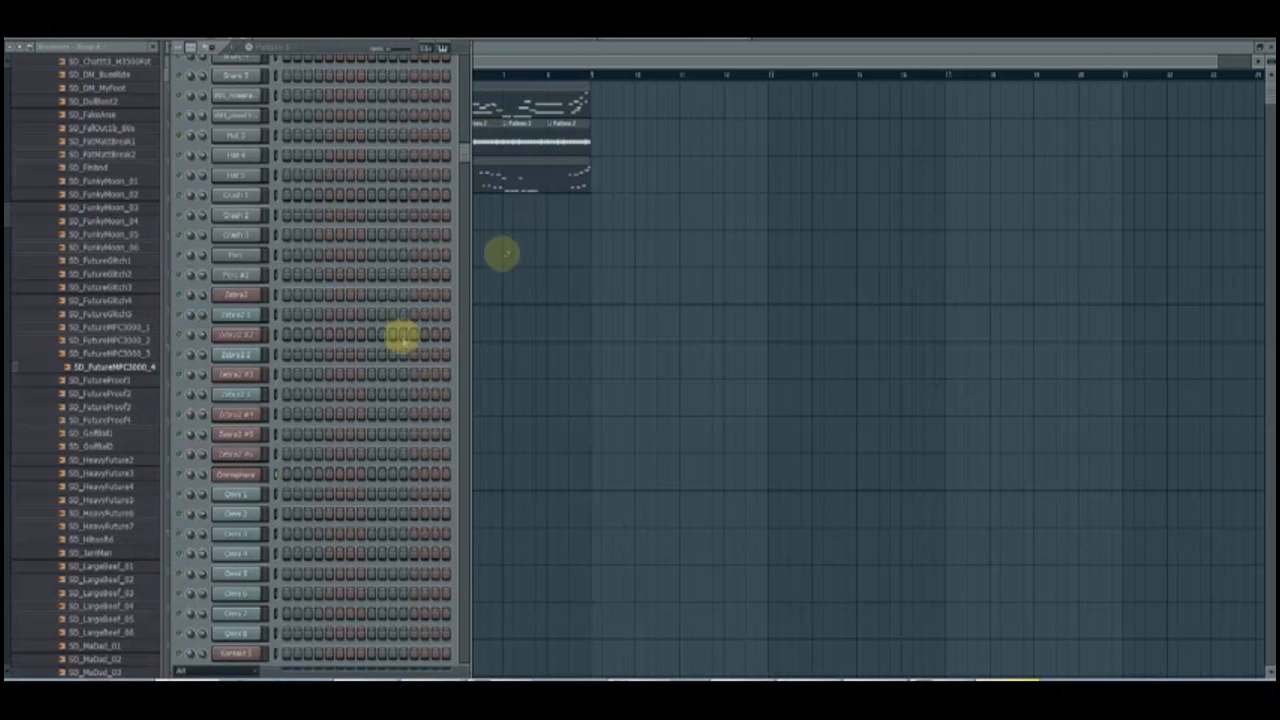
left_click(230, 494)
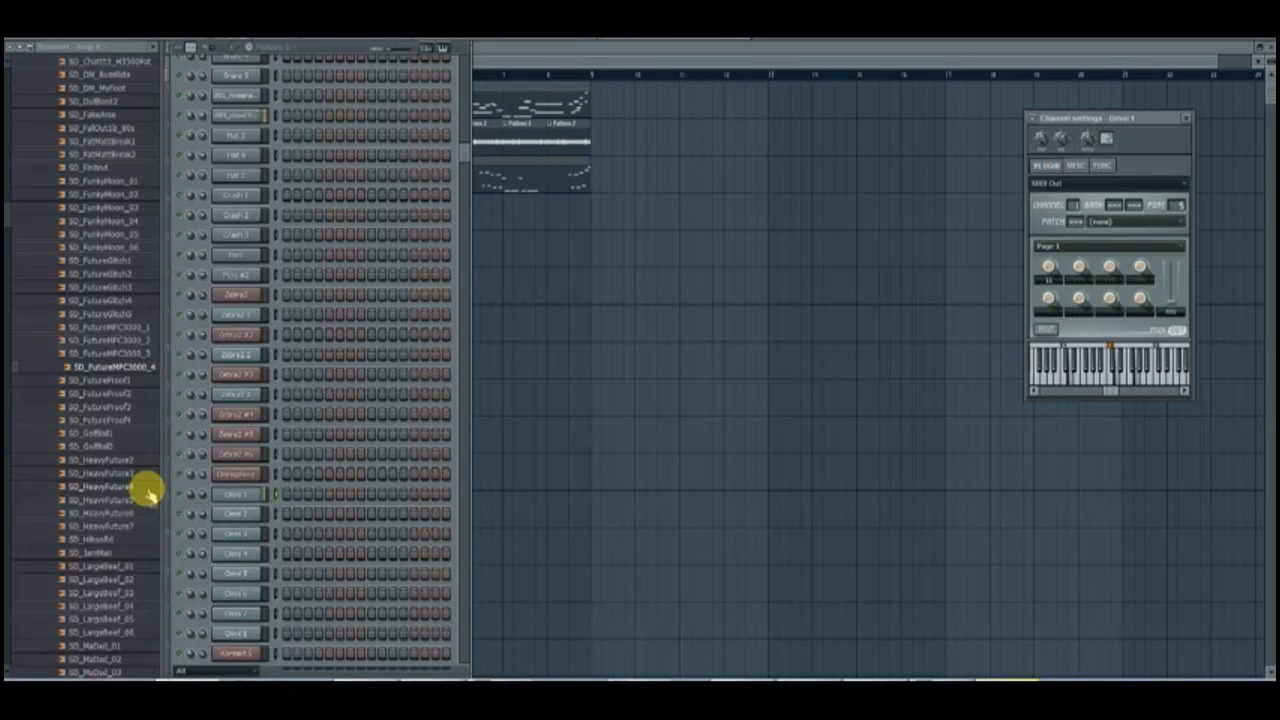
key("space")
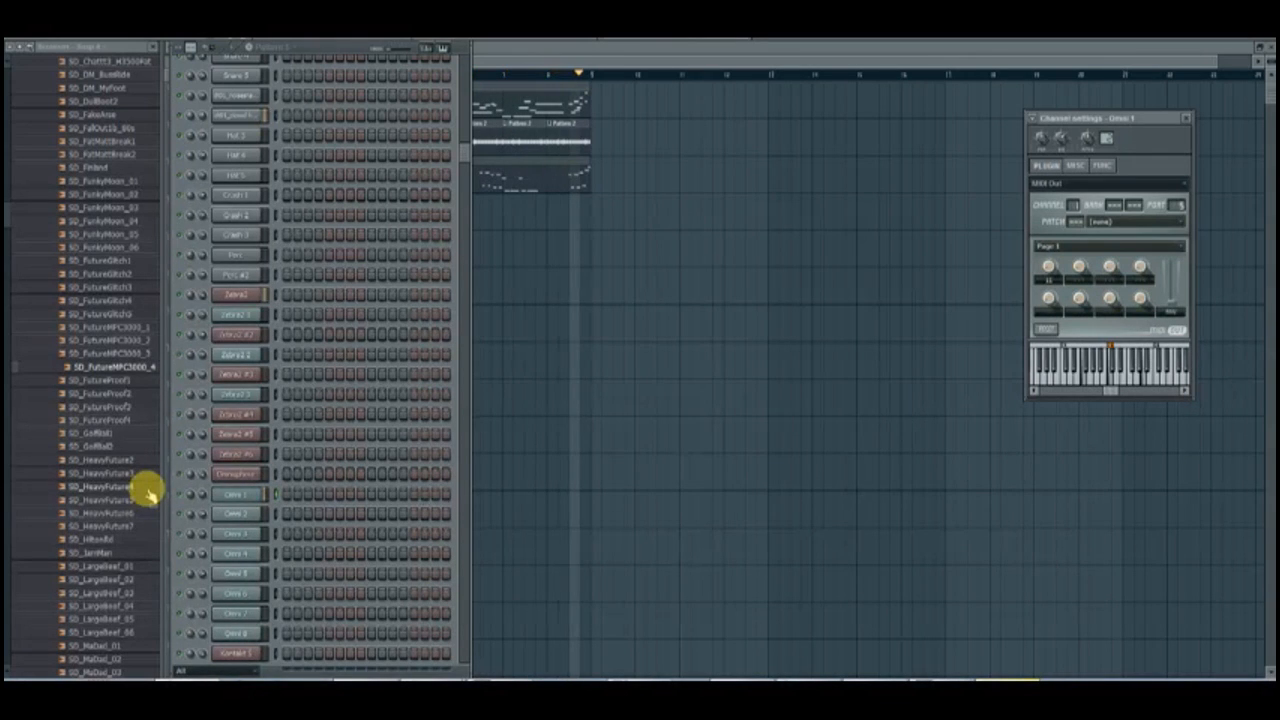
key("space")
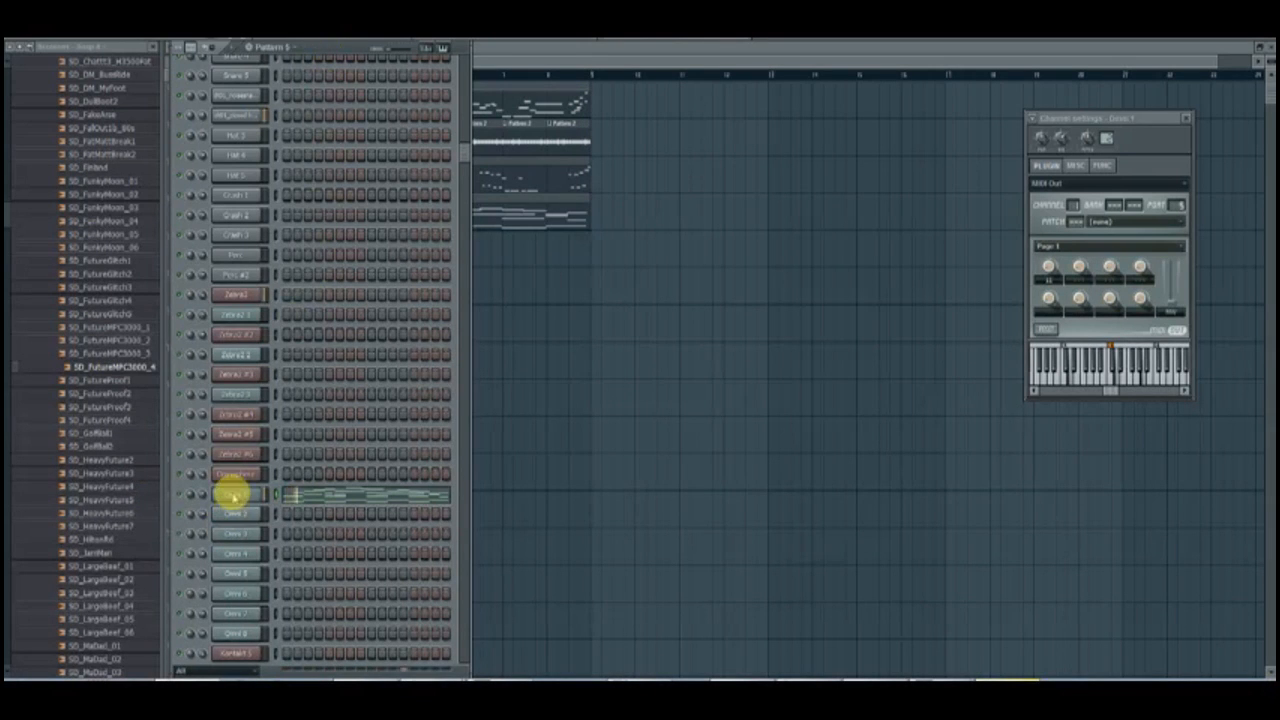
Quantize the recorded Omni 1 notes to the step grid with durations left alone, check the remaining bars, and close the piano roll.
left_click(288, 494)
key("alt+q")
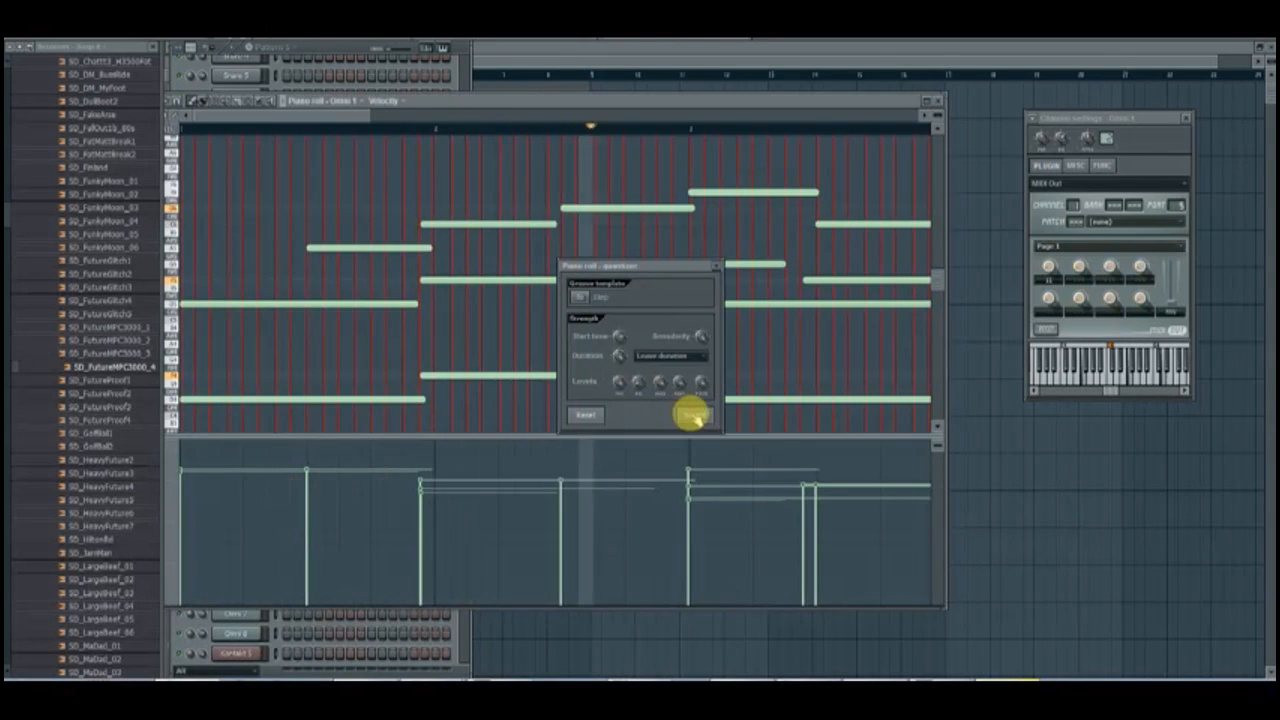
left_click(695, 417)
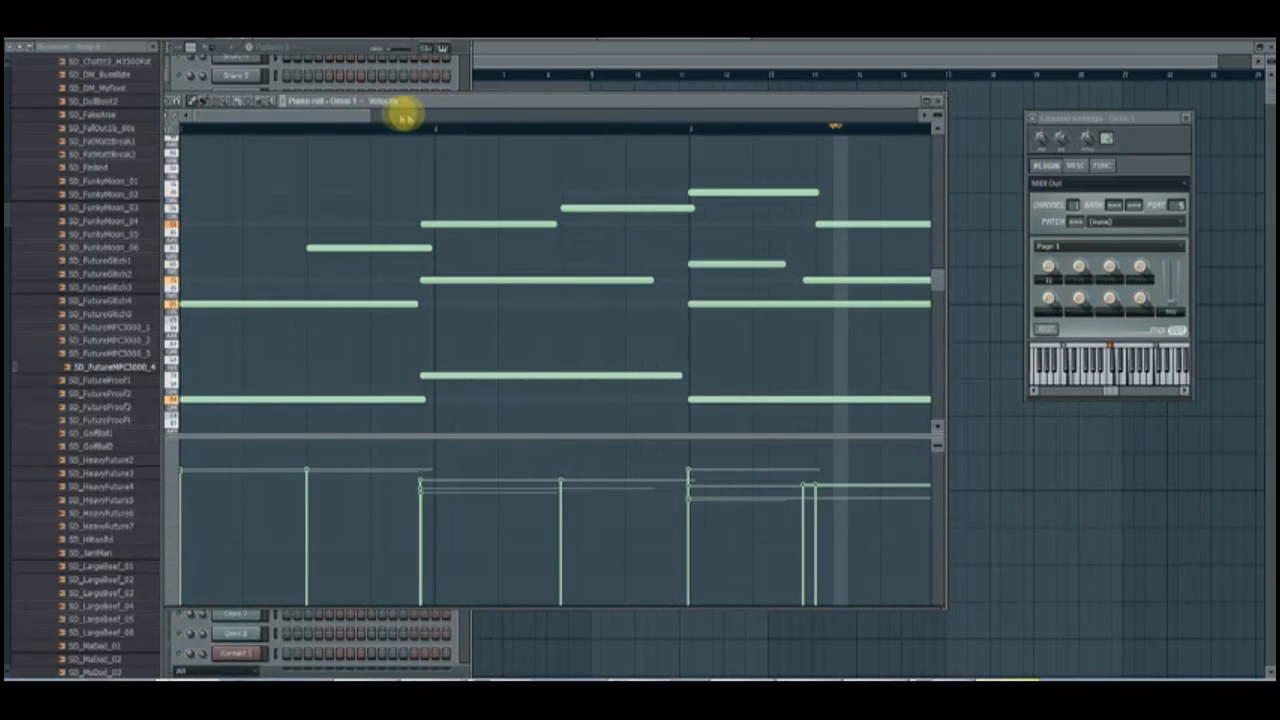
left_click_drag(338, 122, 569, 120)
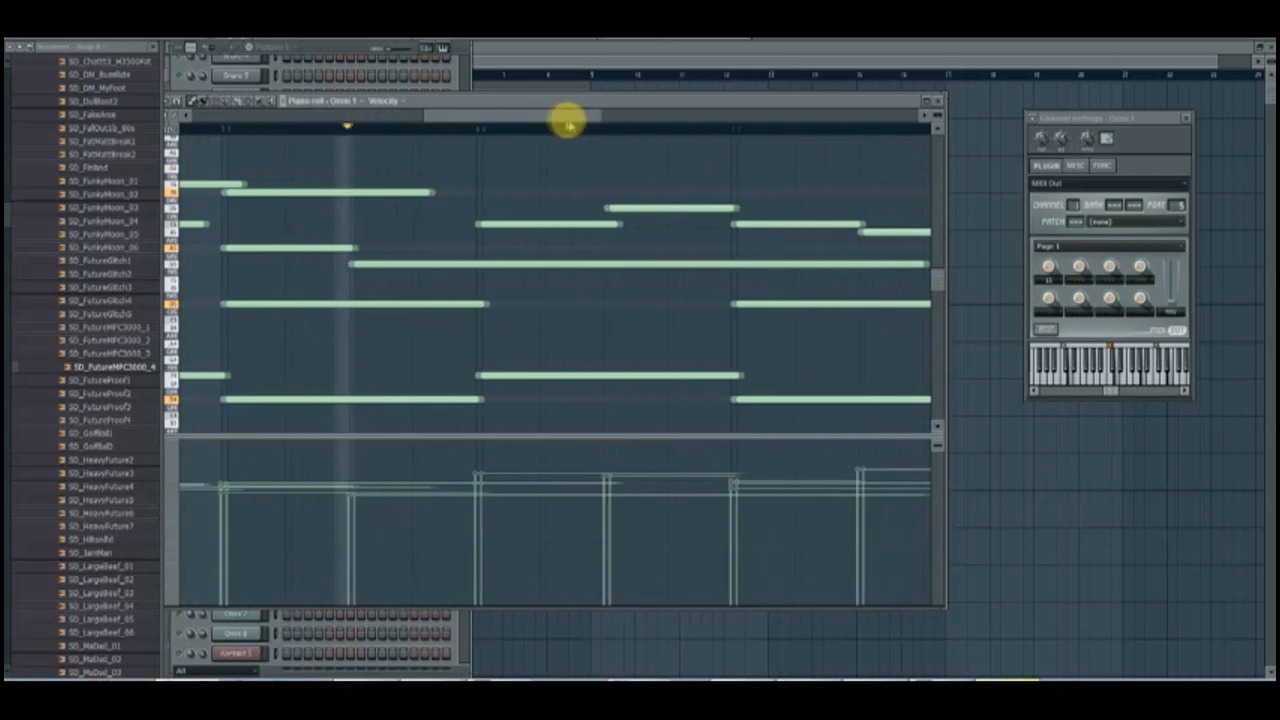
left_click(936, 102)
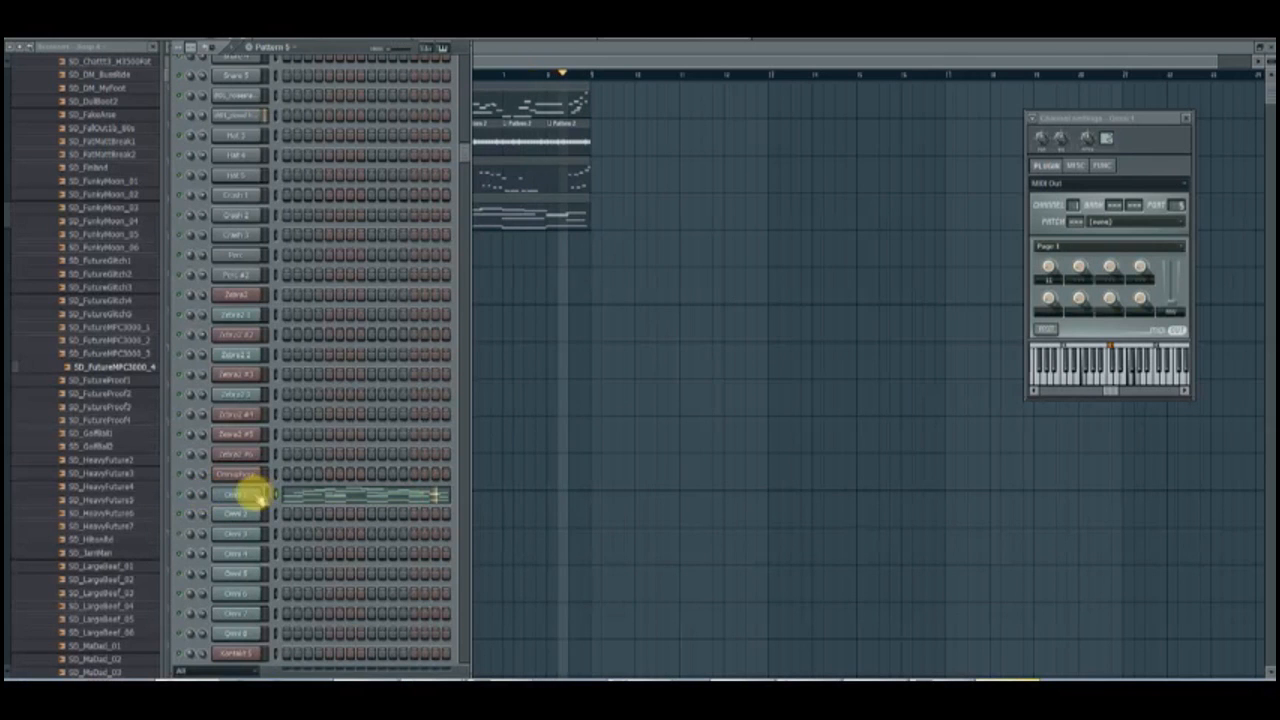
Reopen the Omni 1 piano roll, extend the sustained middle note to the start of bar 8, and quick-quantize the notes.
left_click(290, 494)
left_click_drag(334, 114, 608, 137)
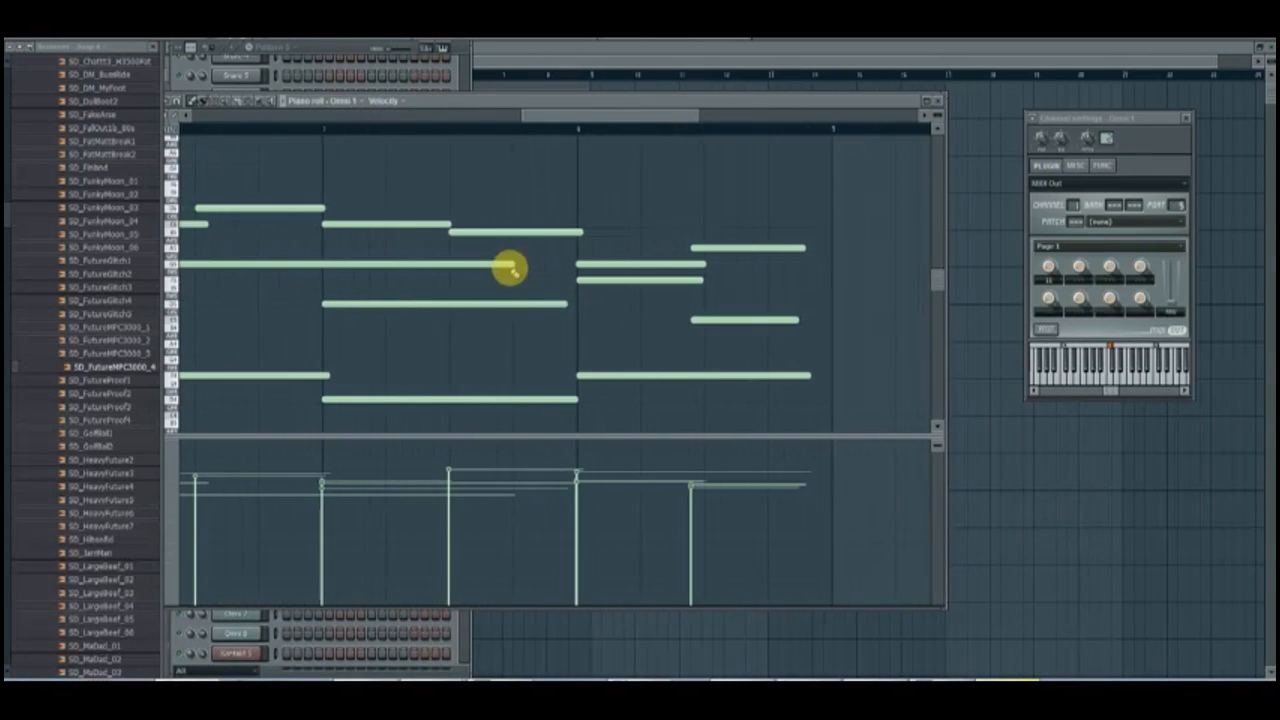
left_click_drag(534, 267, 573, 269)
key("ctrl+q")
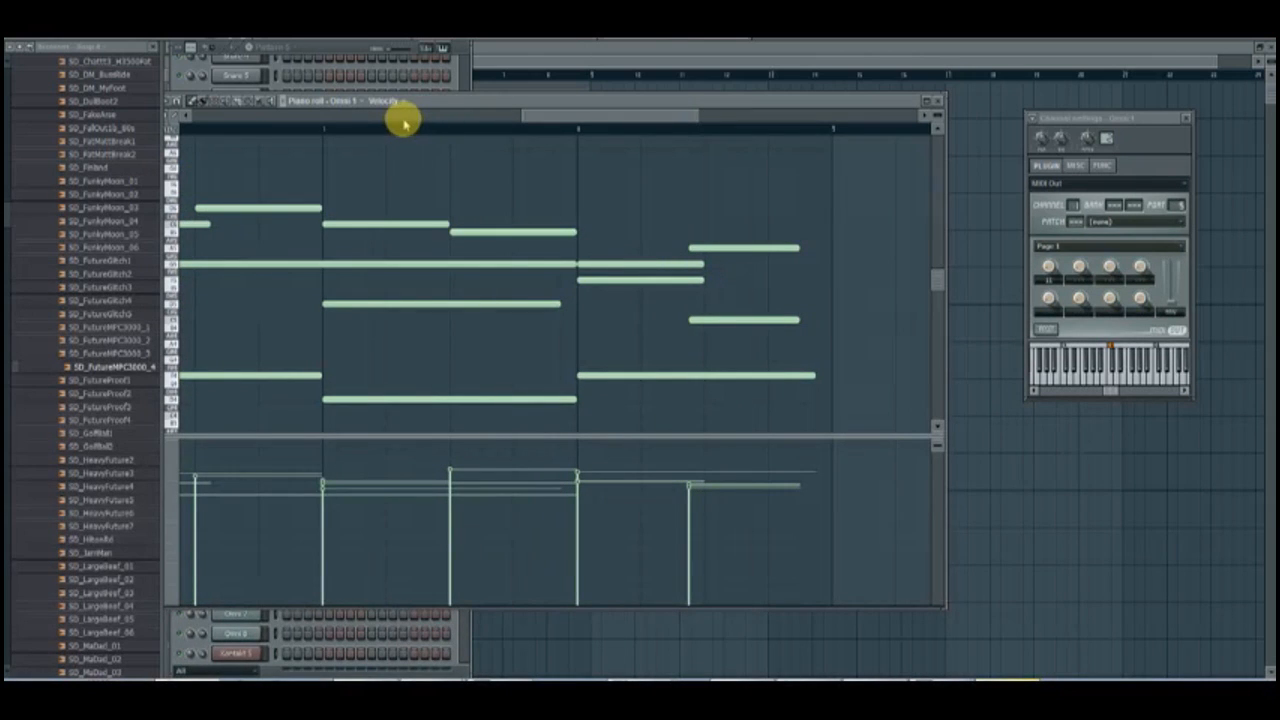
Play the Omni 1 chords from bar 7 and lengthen the bar 7 inner note to the start of bar 8.
left_click(326, 130)
key("space")
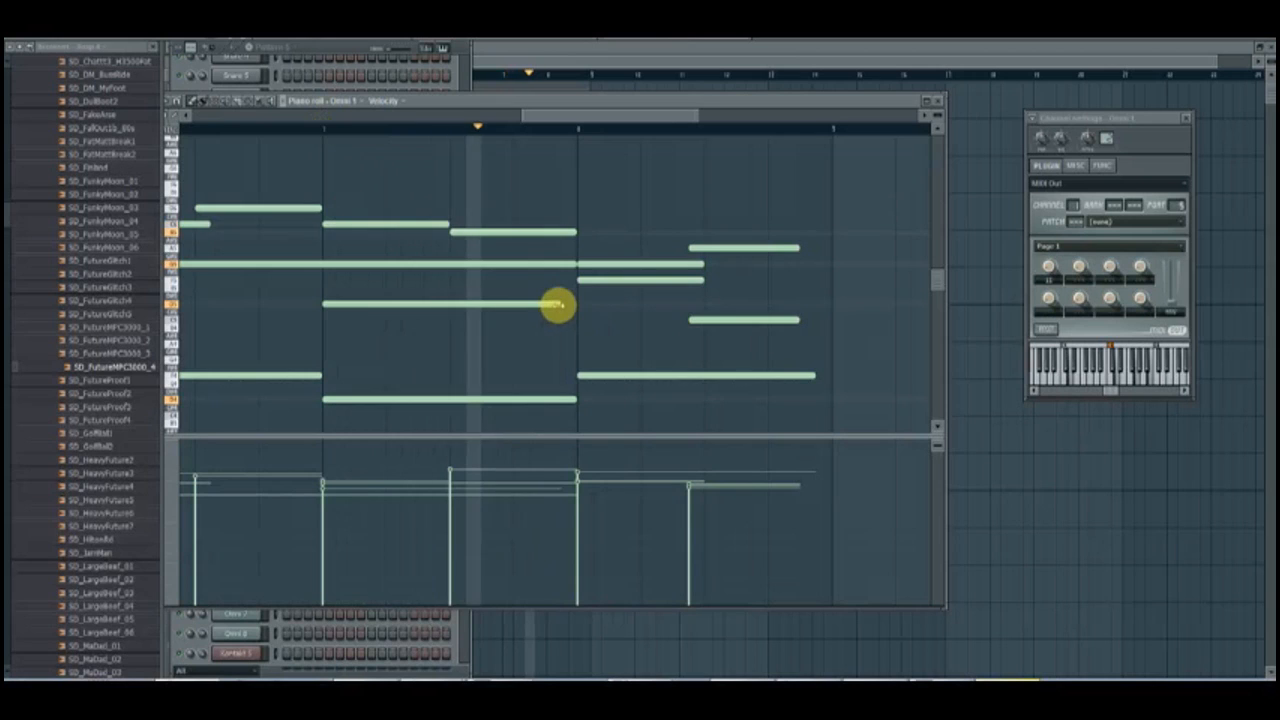
key("space")
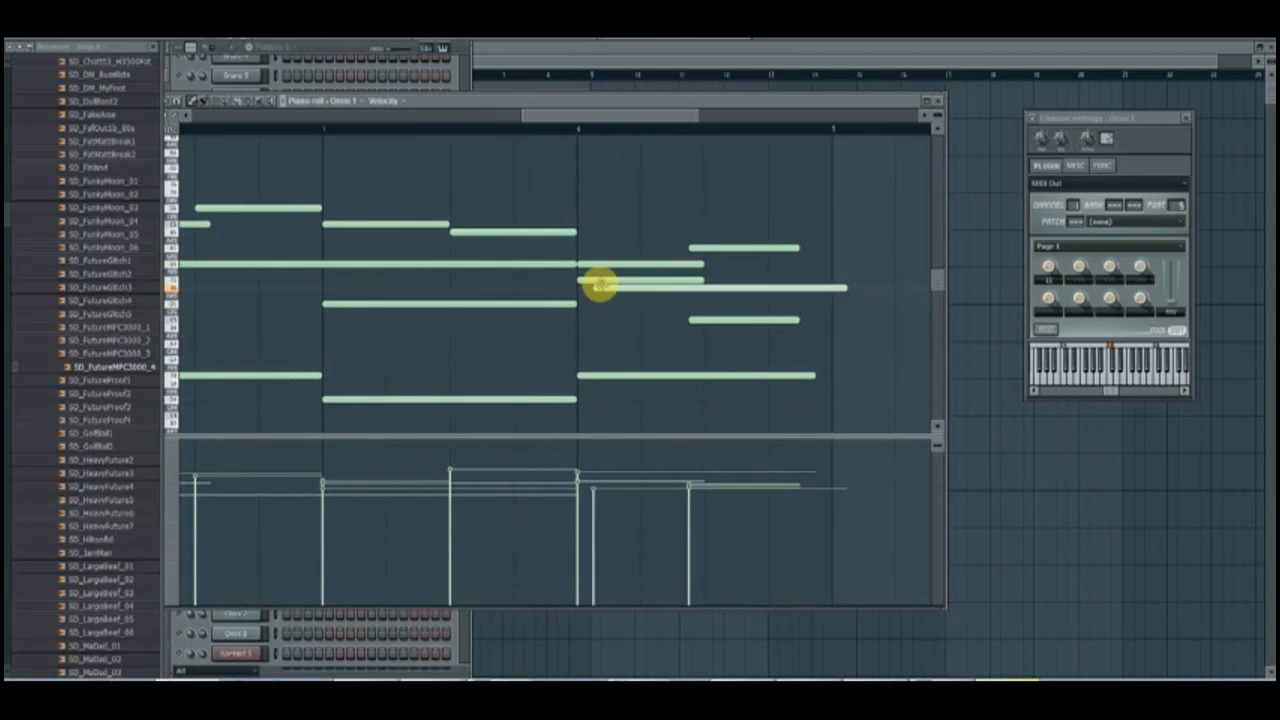
Try and remove an extra note at bar 8, and move the last two upper chord notes one step later to mid-bar.
left_click(579, 329)
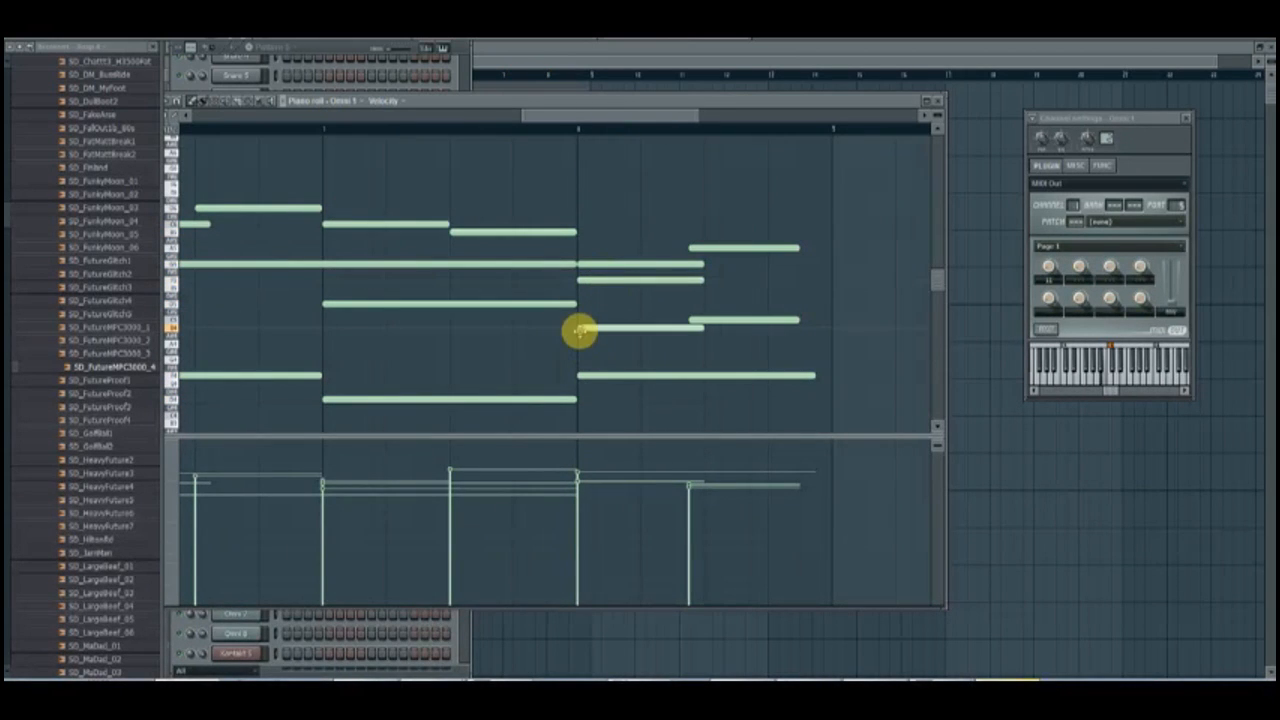
right_click(579, 329)
left_click_drag(722, 321, 738, 321)
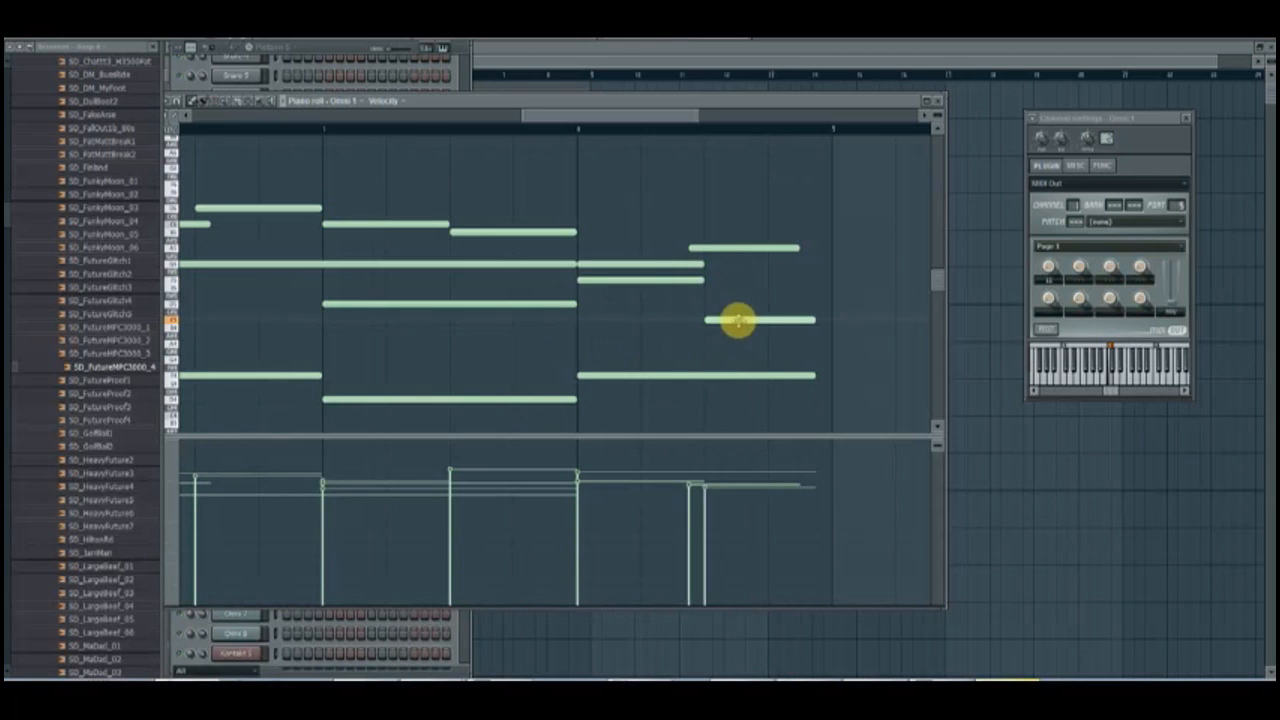
left_click_drag(710, 248, 725, 248)
Try an additional high note at the start of bar 8 and play the chords from there.
left_click(577, 127)
left_click(578, 193)
key("space")
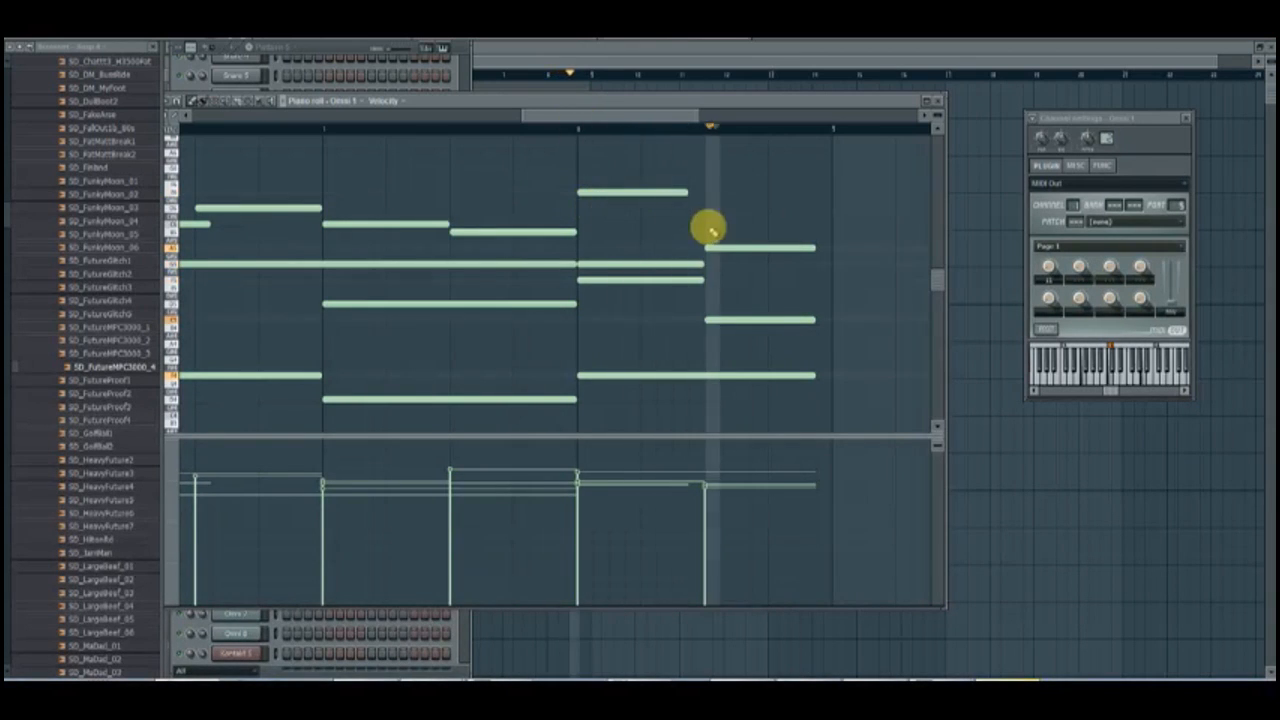
key("space")
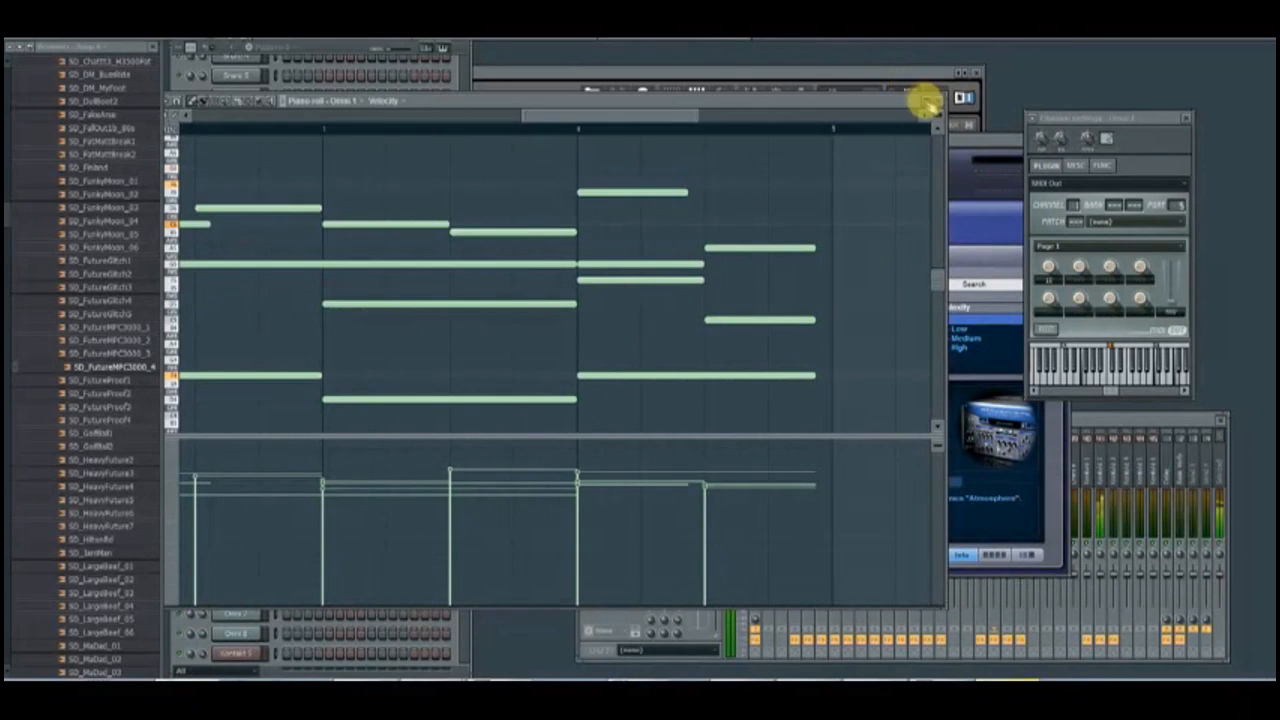
Close the piano roll and open the patch browser of the Zebra2 #2 channel.
left_click(930, 100)
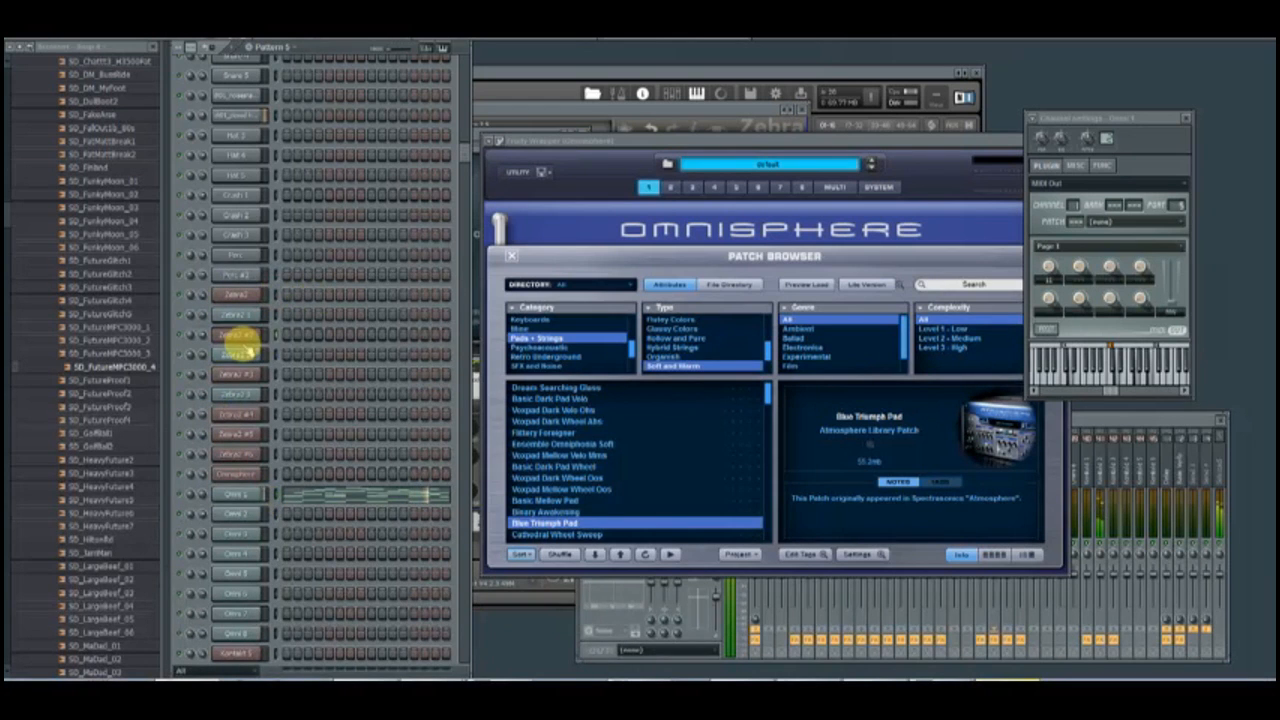
left_click(240, 336)
left_click(388, 251)
Delete the added high note at the start of bar 8 in the Omni 1 piano roll.
left_click(232, 492)
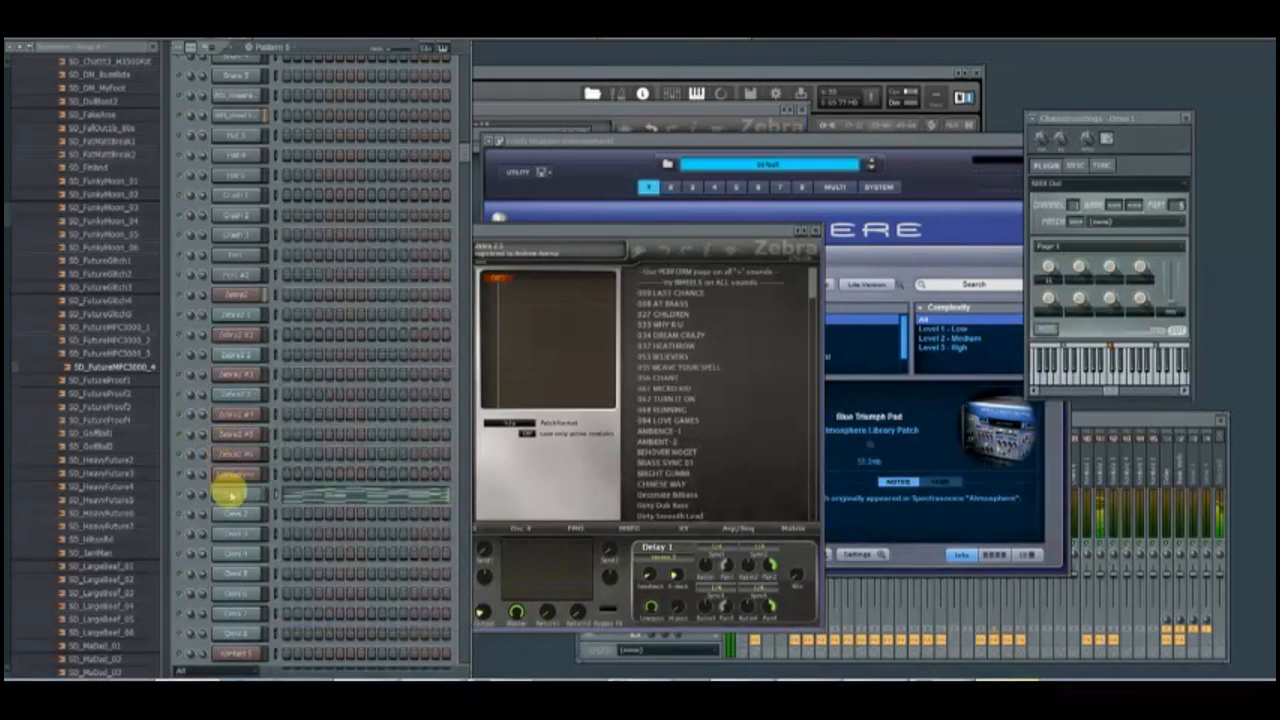
left_click(279, 494)
left_click_drag(337, 118, 690, 118)
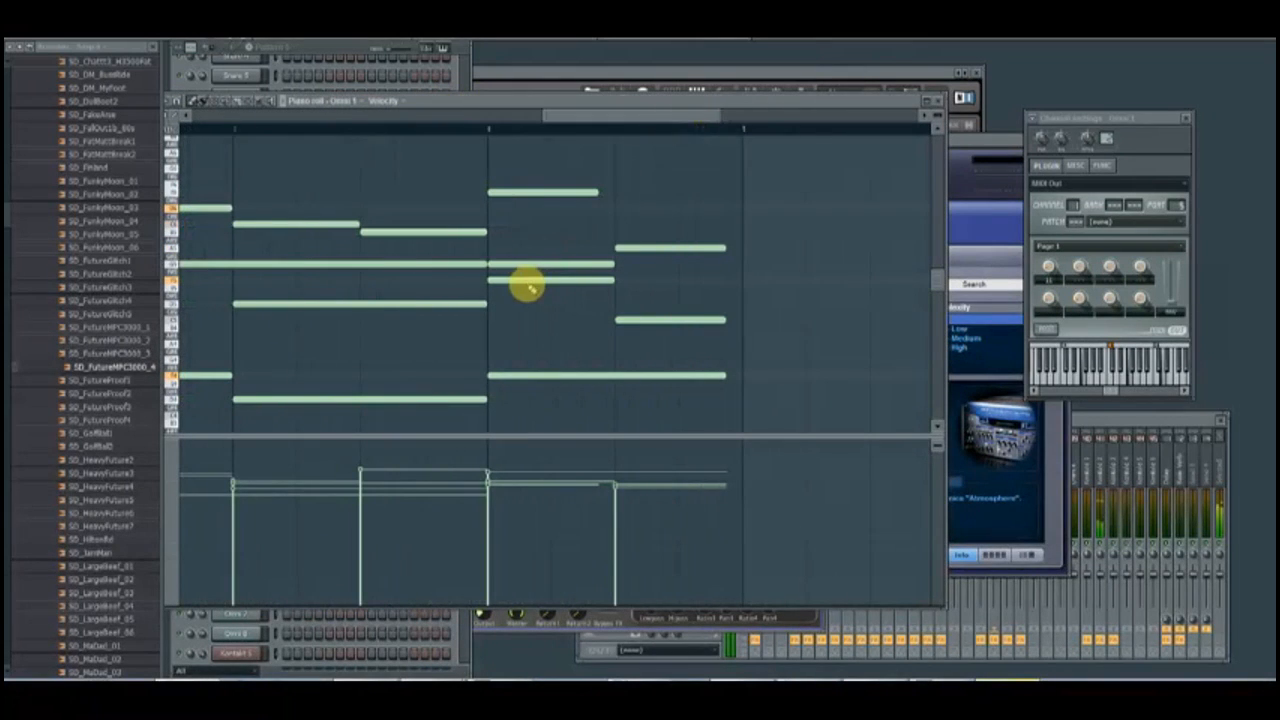
right_click(527, 194)
key("F5")
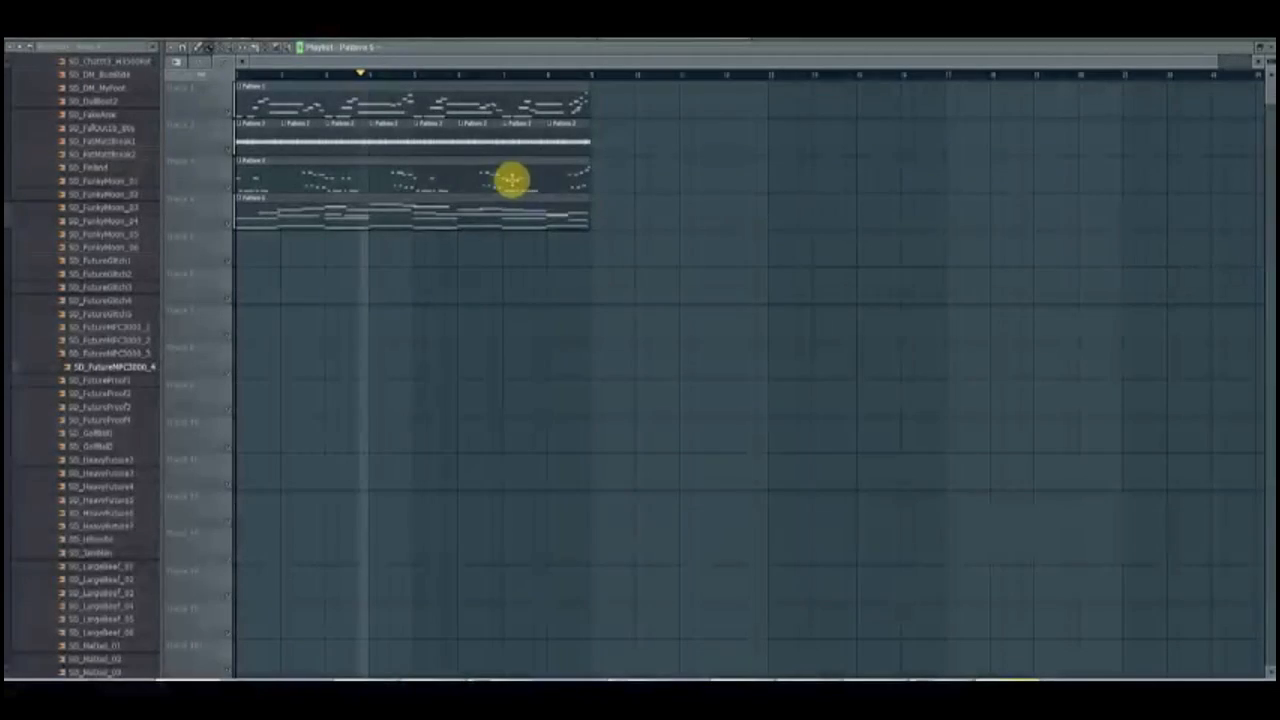
key("F5")
Load the Playable Poly Sine patch from the Keys folder of Zebra 2 Tetralogy into Zebra2 #2.
key("F6")
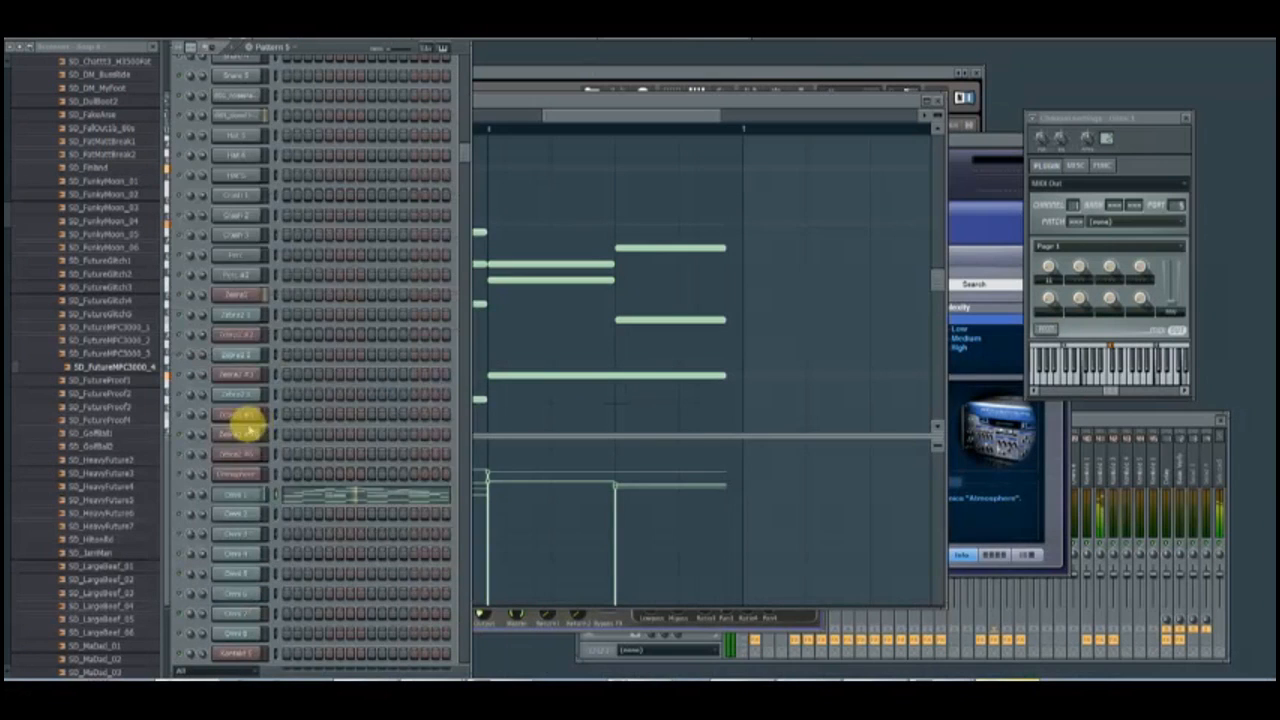
left_click(254, 333)
scroll(373, 345, "down", 5)
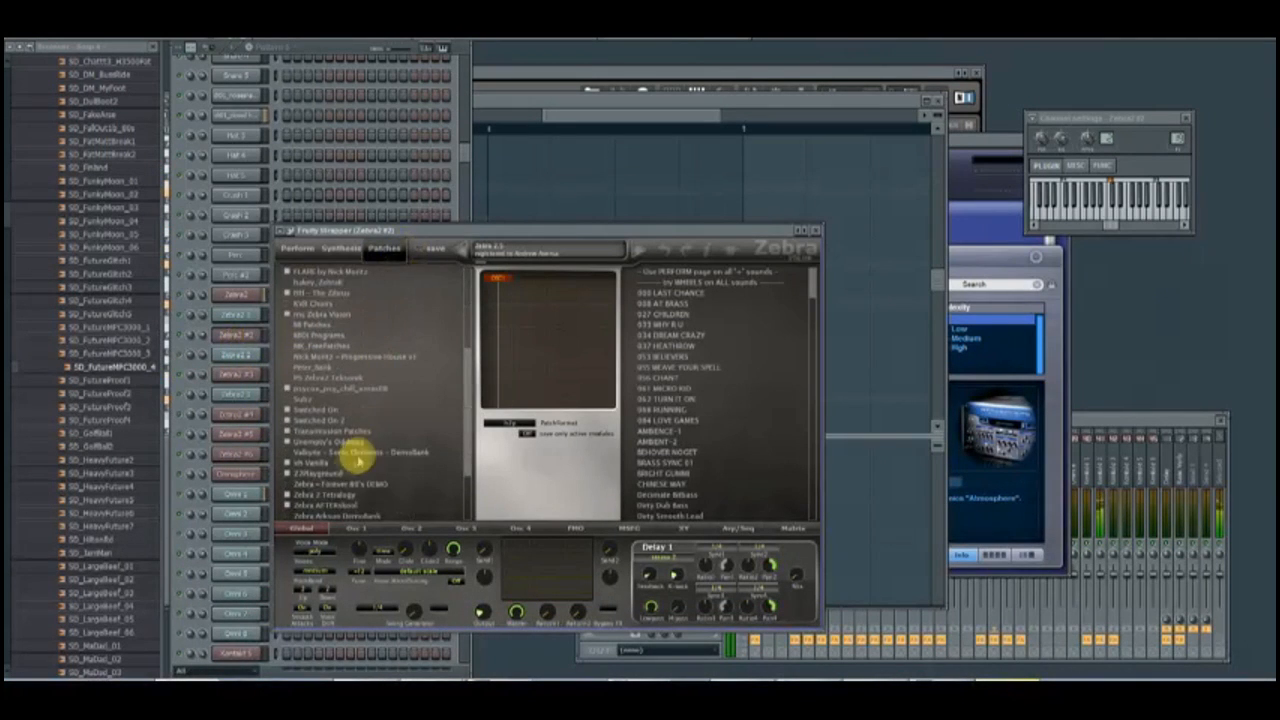
double_click(338, 494)
scroll(376, 453, "down", 2)
scroll(360, 452, "down", 2)
left_click(330, 455)
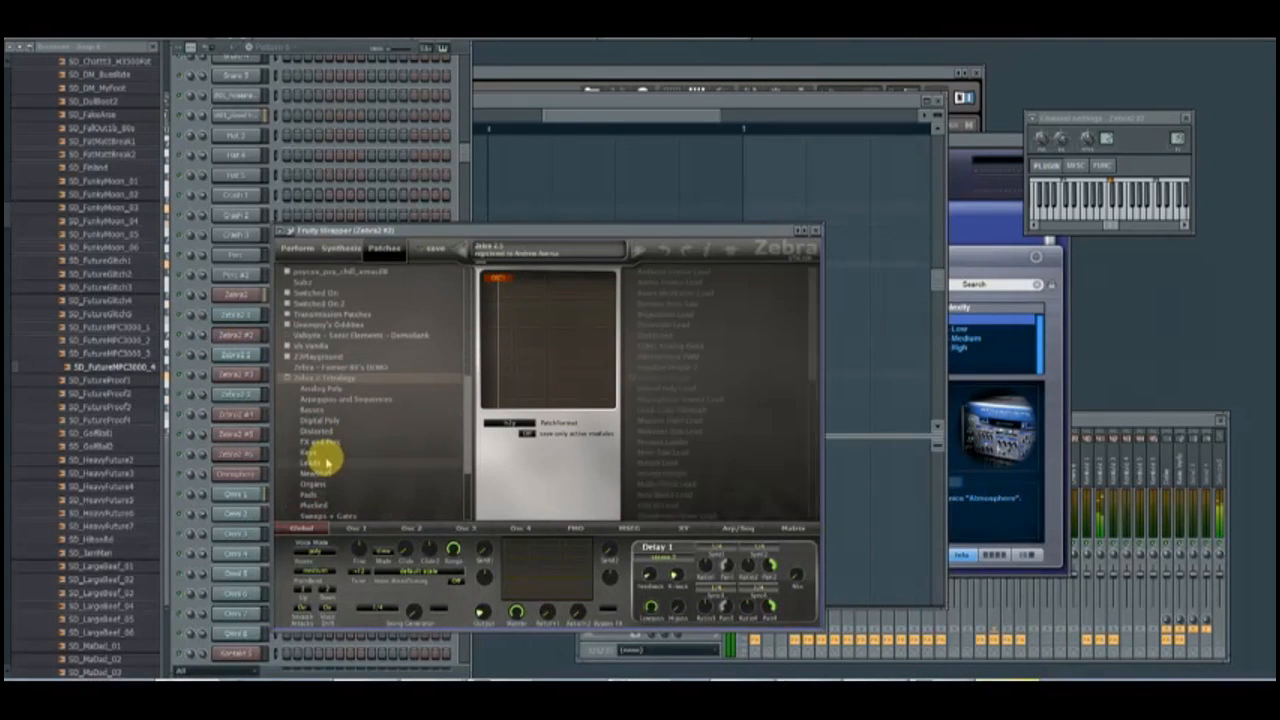
left_click(680, 400)
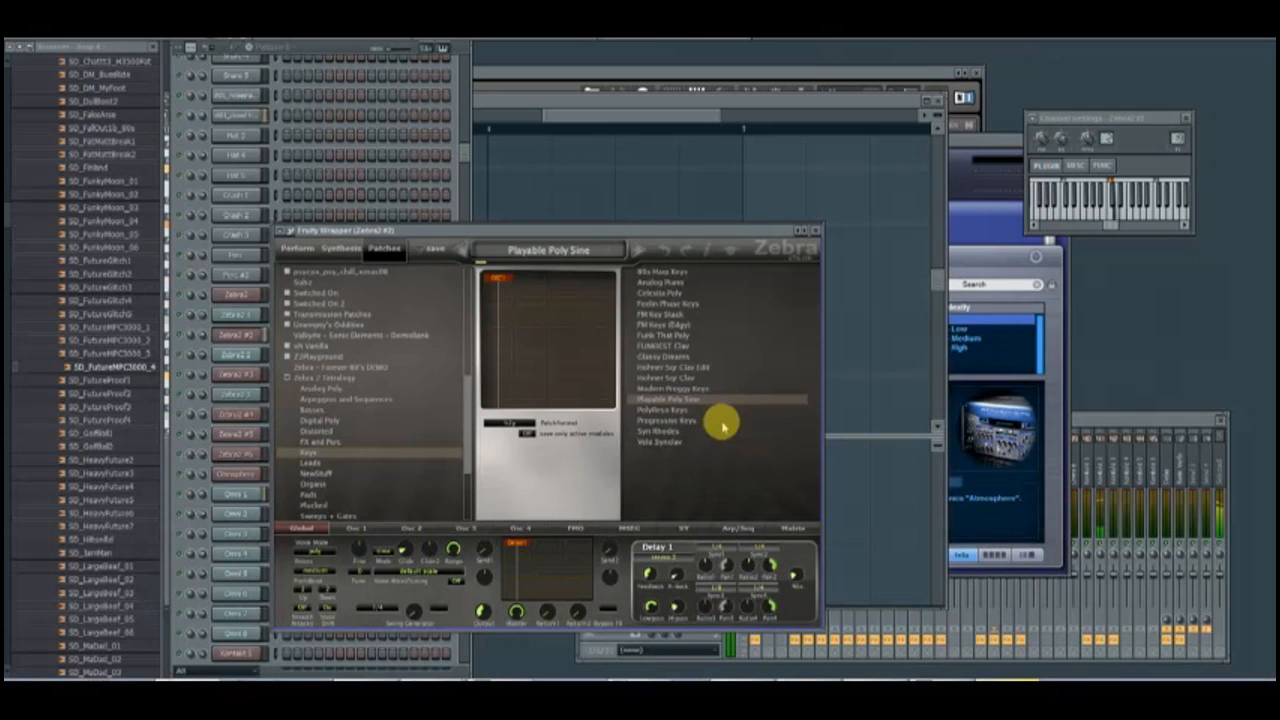
Place a Pattern 6 clip at the start of playlist Track 5 and record a Zebra2 #2 melody into it.
left_click(204, 328)
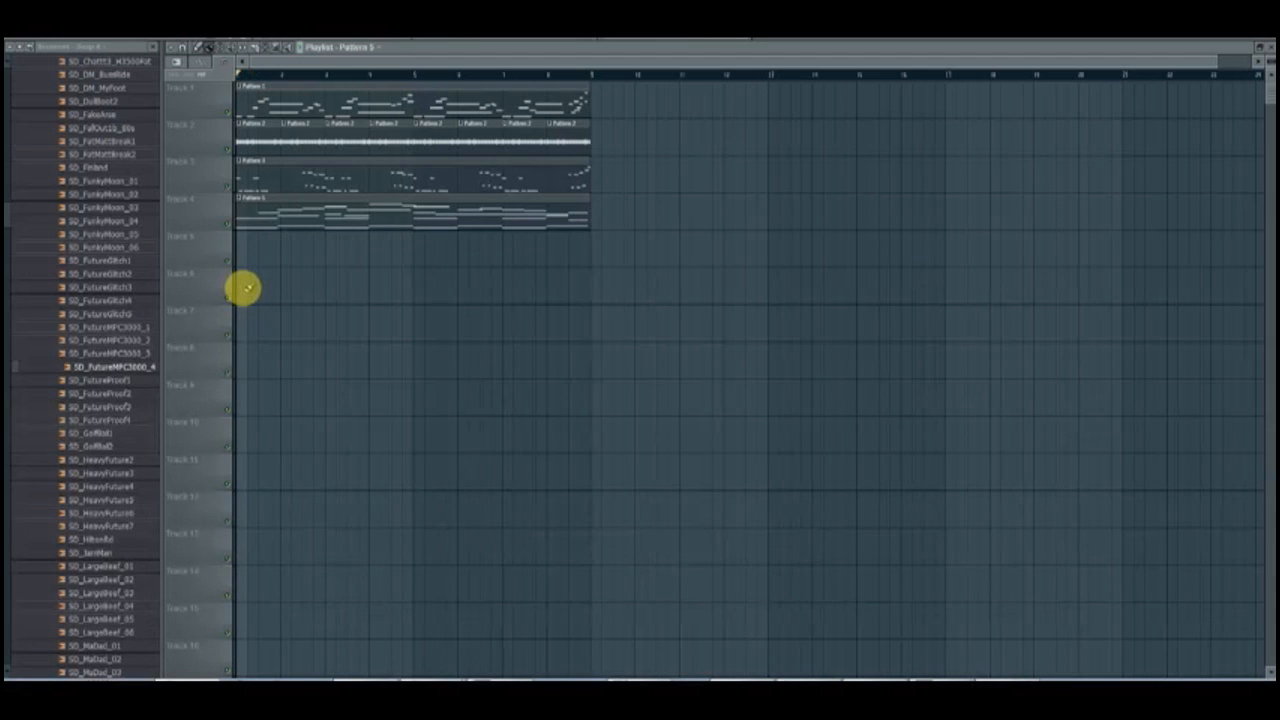
left_click(251, 240)
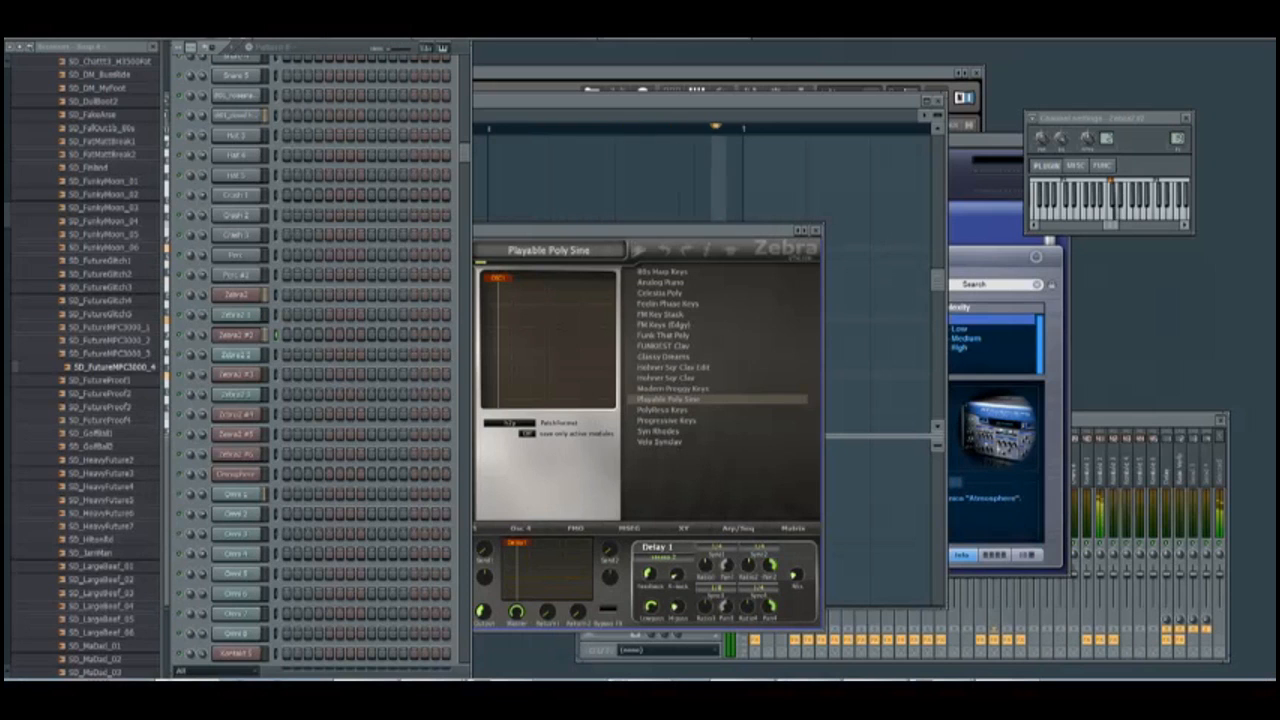
key("6")
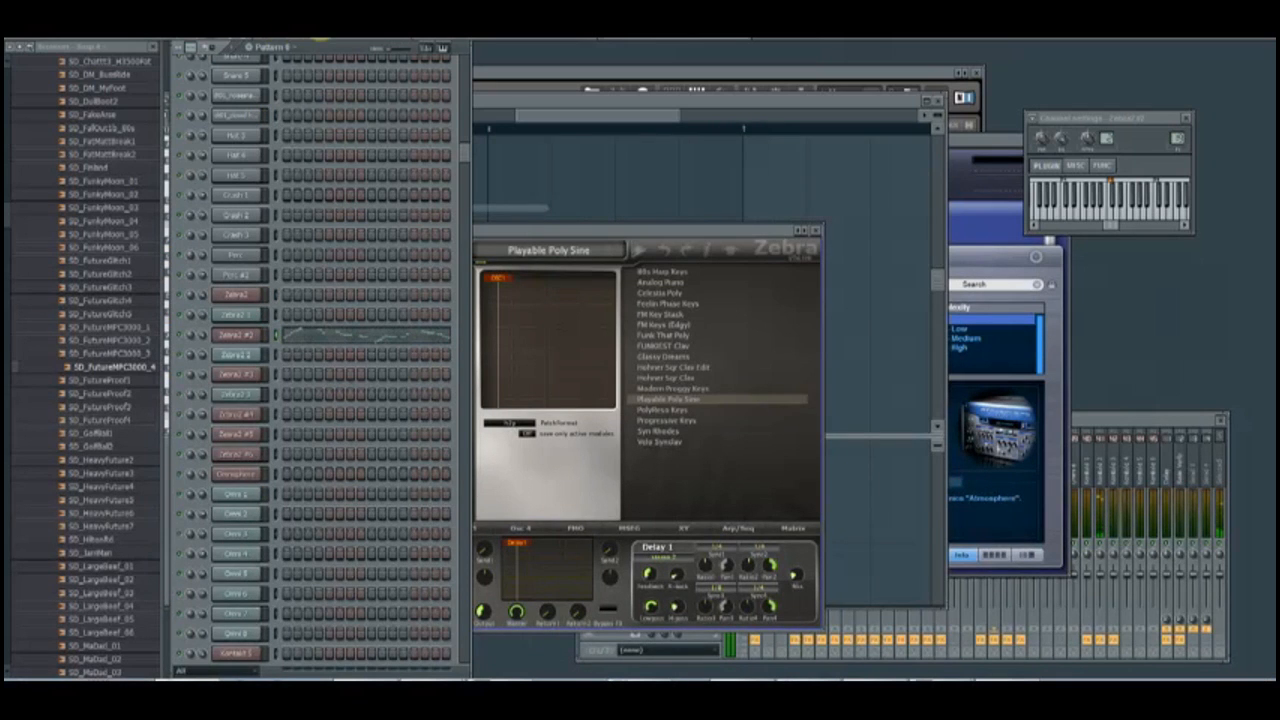
Quantize the recorded Zebra2 #2 melody to the step grid with durations left alone, and play it back.
left_click(278, 334)
key("alt+q")
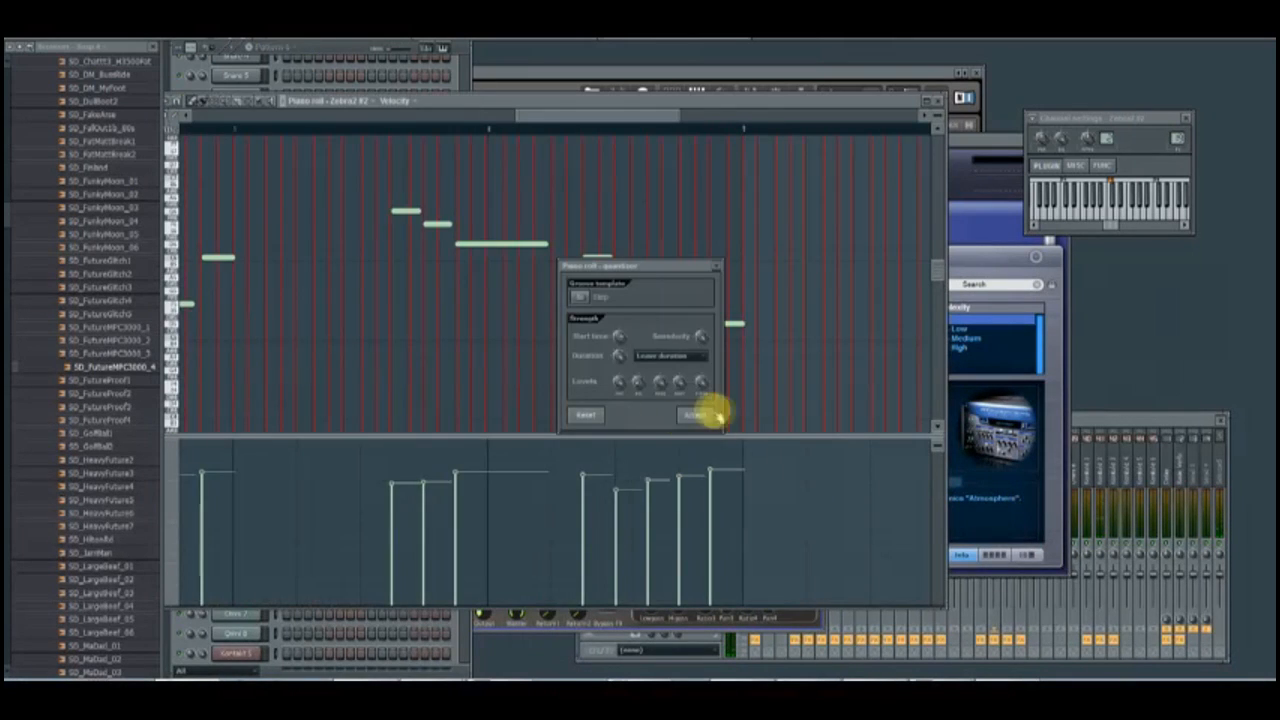
left_click(720, 415)
key("space")
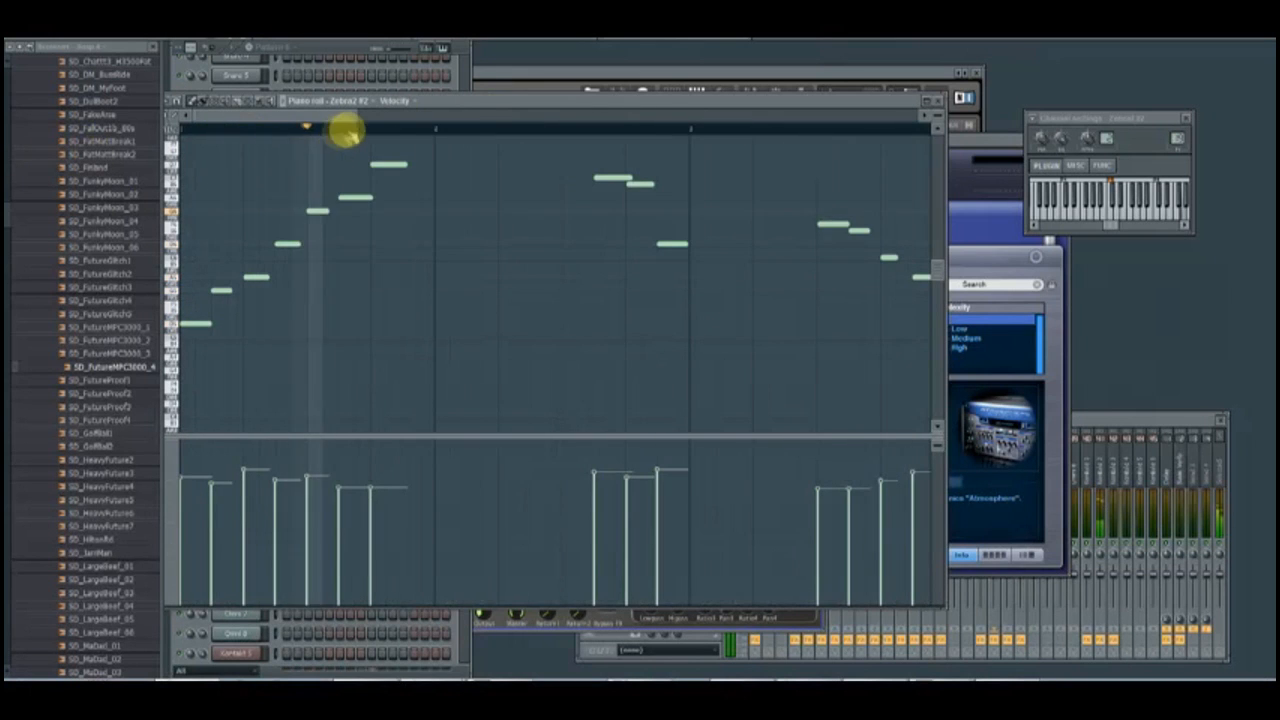
Adjust note pitches at the end of the Zebra2 #2 melody, raising the first note of the last descending run by two semitones.
double_click(474, 100)
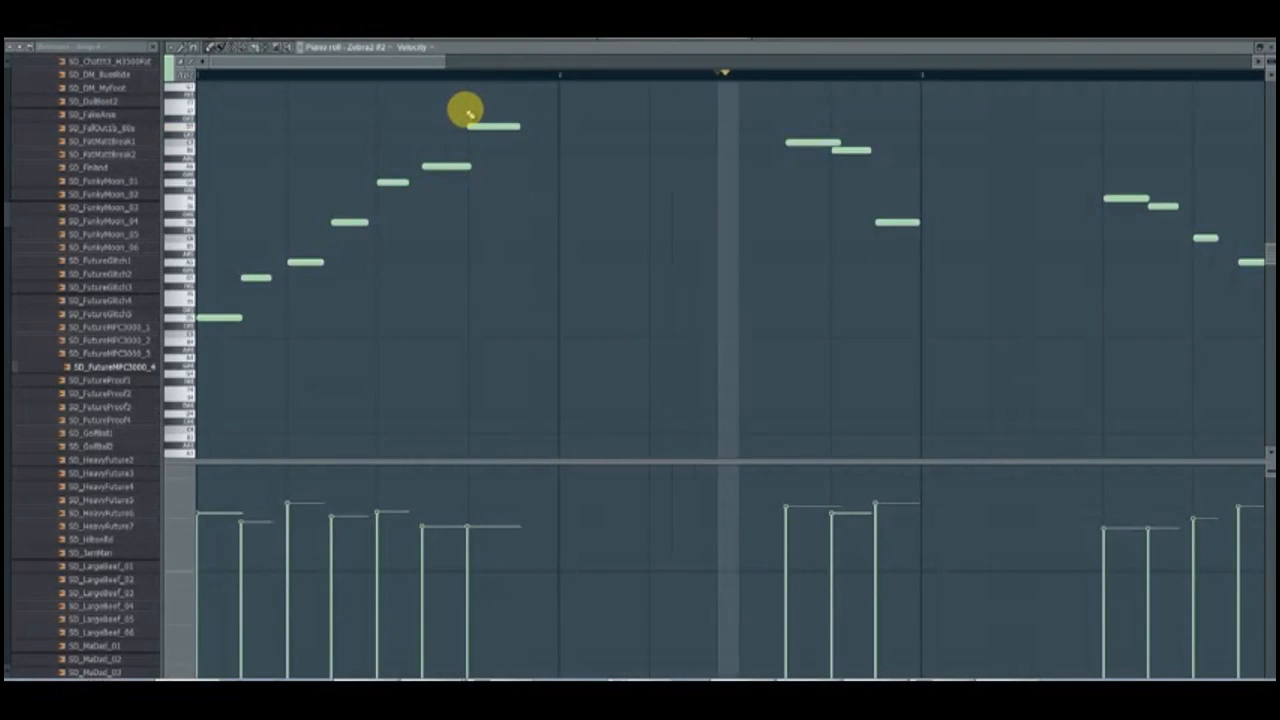
left_click_drag(417, 63, 587, 66)
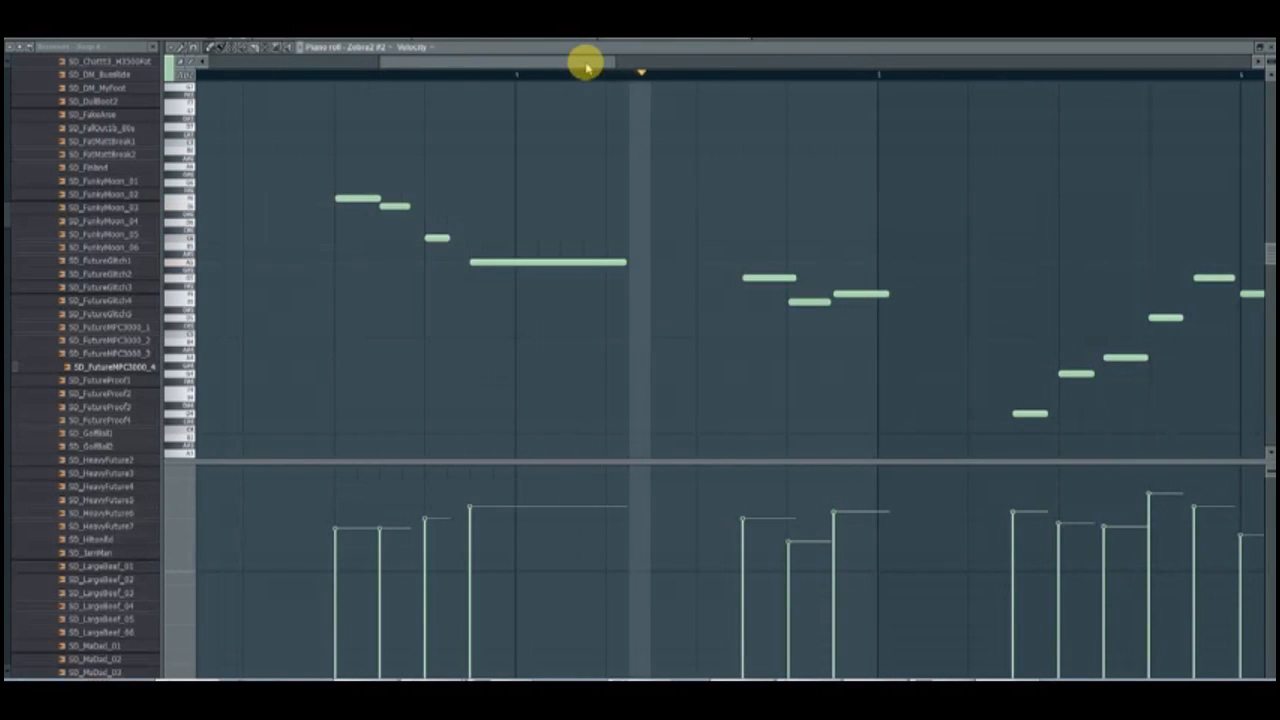
left_click_drag(587, 66, 832, 62)
left_click_drag(697, 68, 749, 80)
left_click_drag(385, 187, 409, 206)
mouse_move(483, 222)
left_mouse_down()
mouse_move(483, 250)
mouse_move(480, 238)
left_mouse_up()
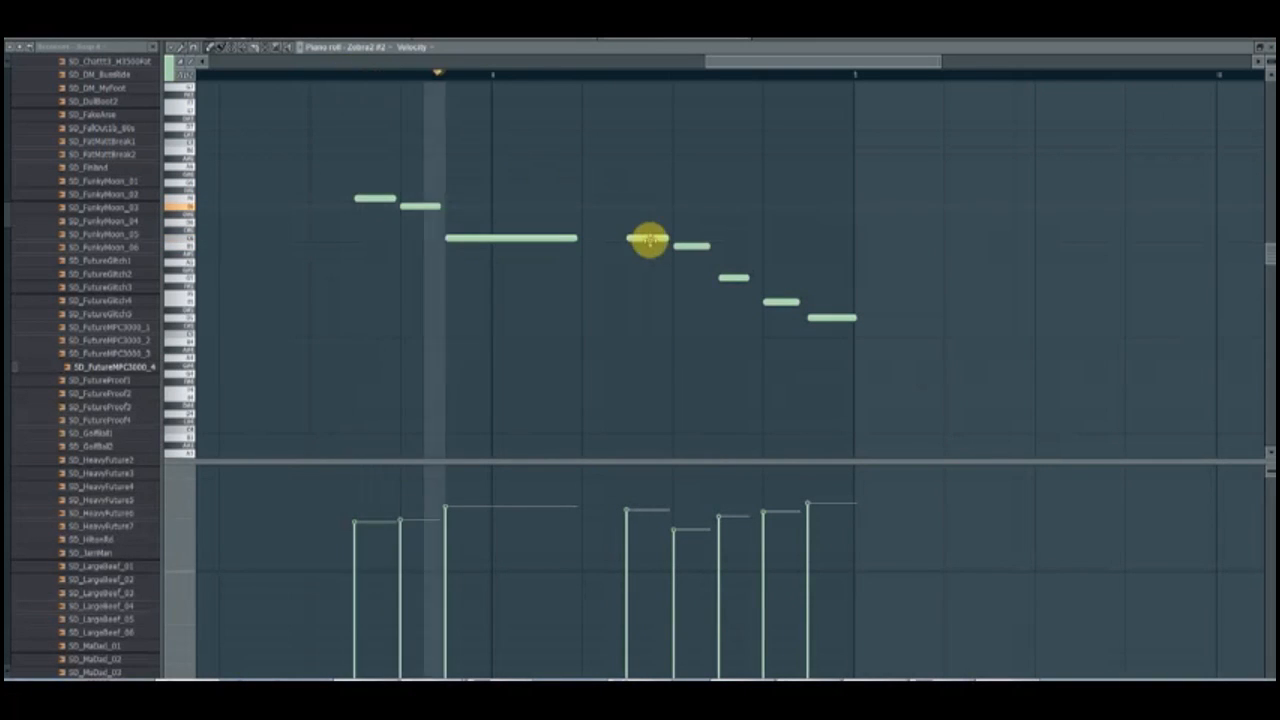
left_click_drag(648, 240, 647, 220)
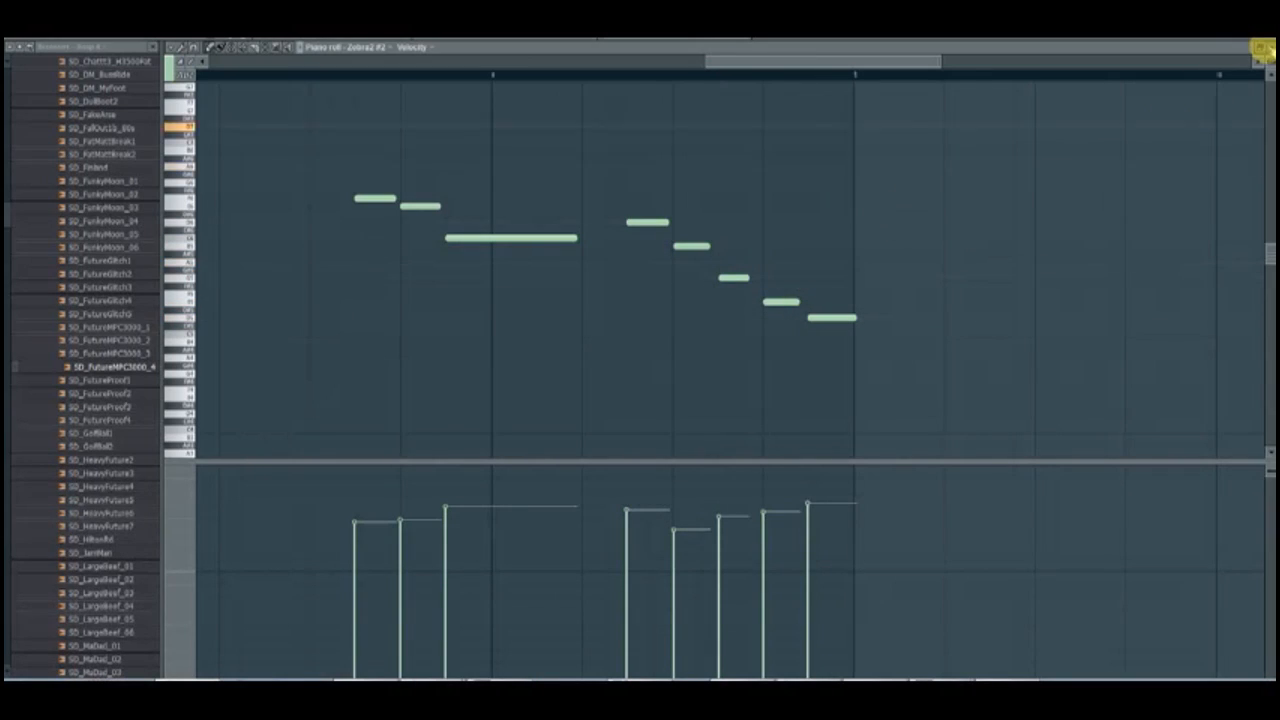
left_click(1262, 50)
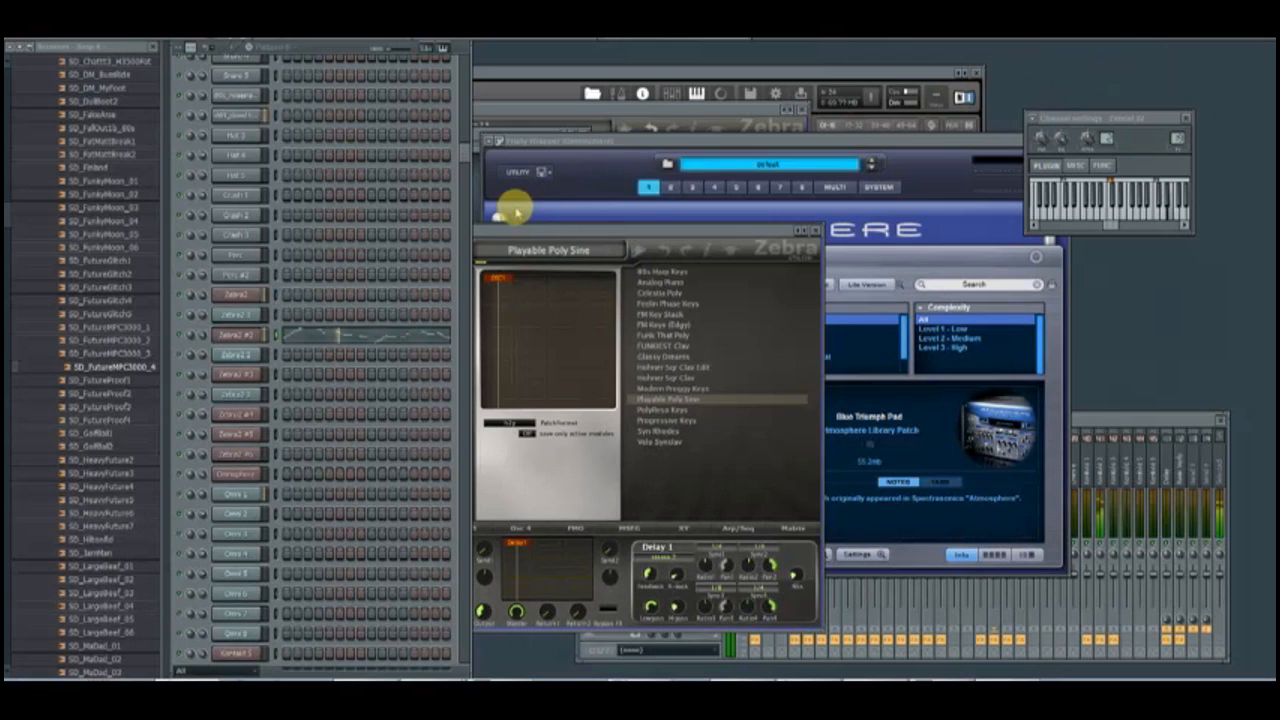
mouse_move(519, 213)
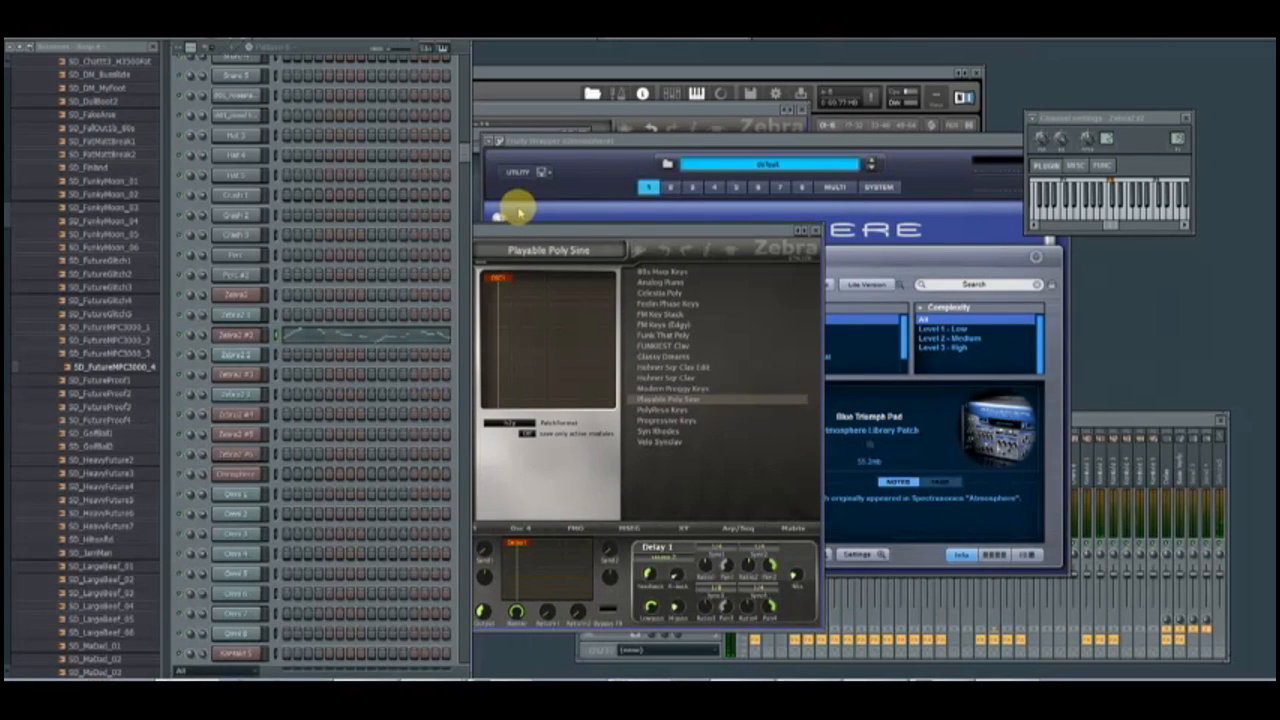
left_click(225, 334)
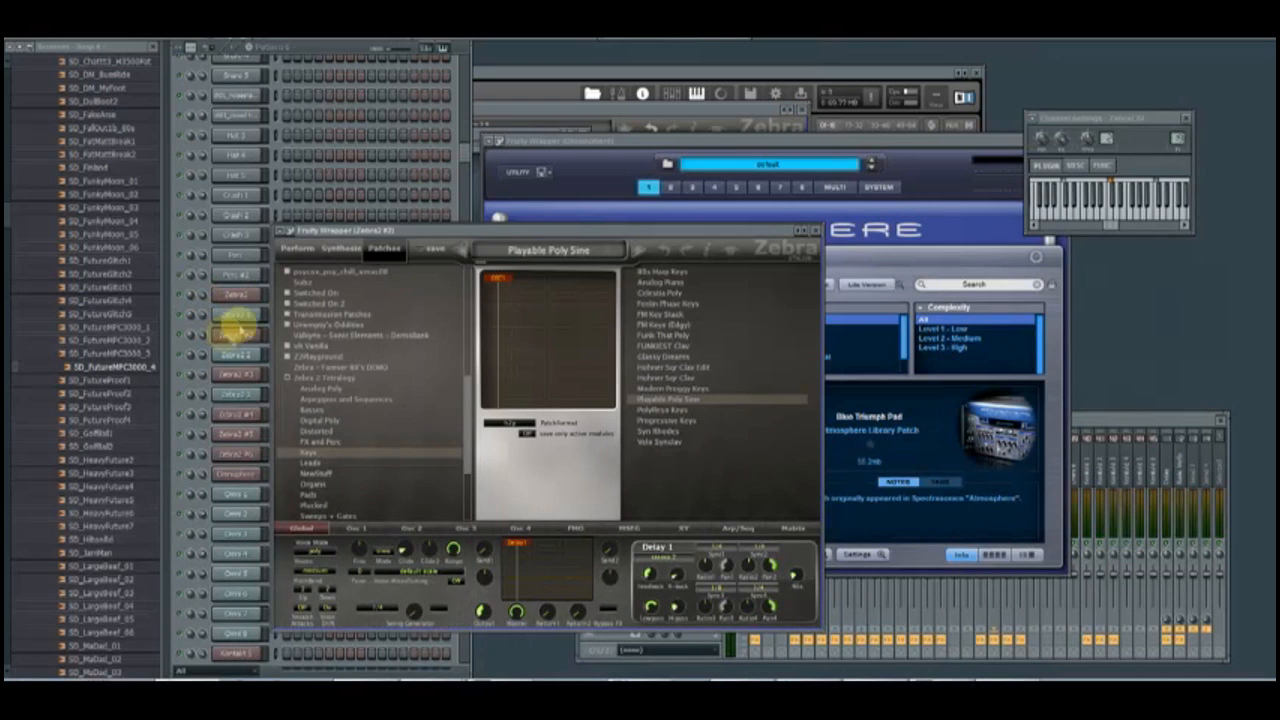
left_click_drag(365, 229, 443, 222)
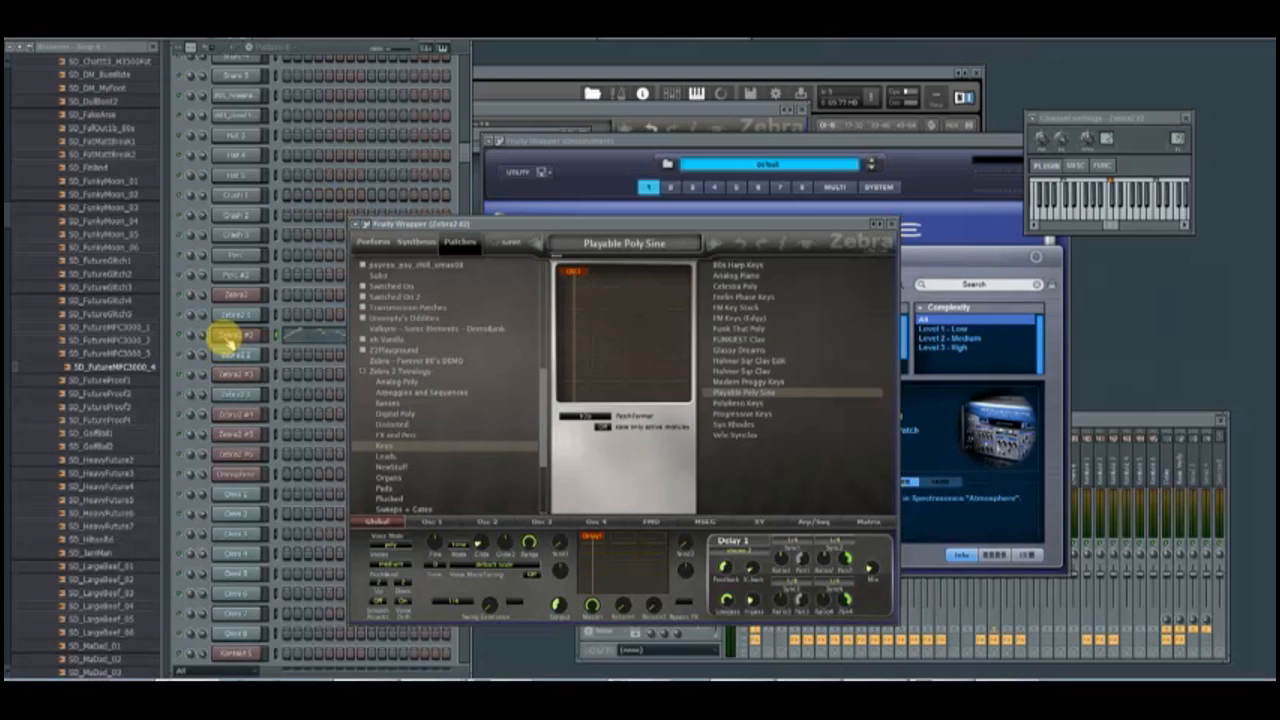
Place a Pattern 7 clip at the start of playlist Track 6 and open the Stylus RMX sound browser.
key("F5")
left_click(255, 272)
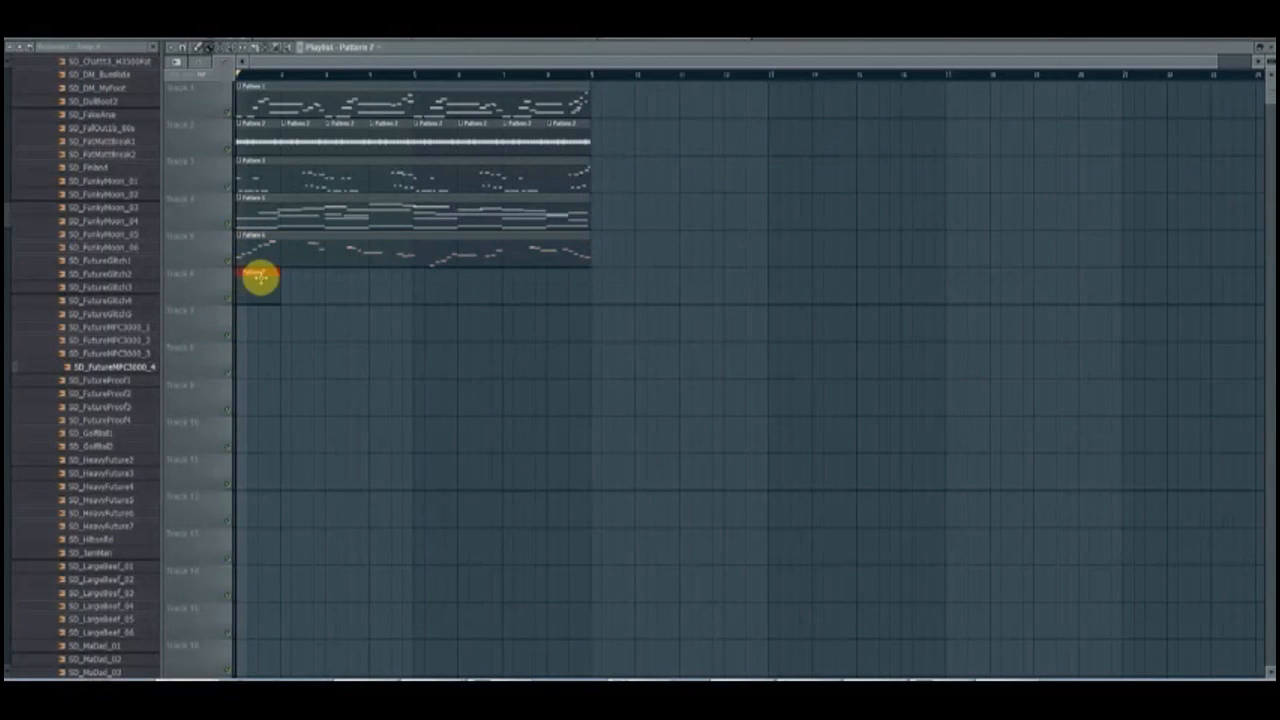
key("F6")
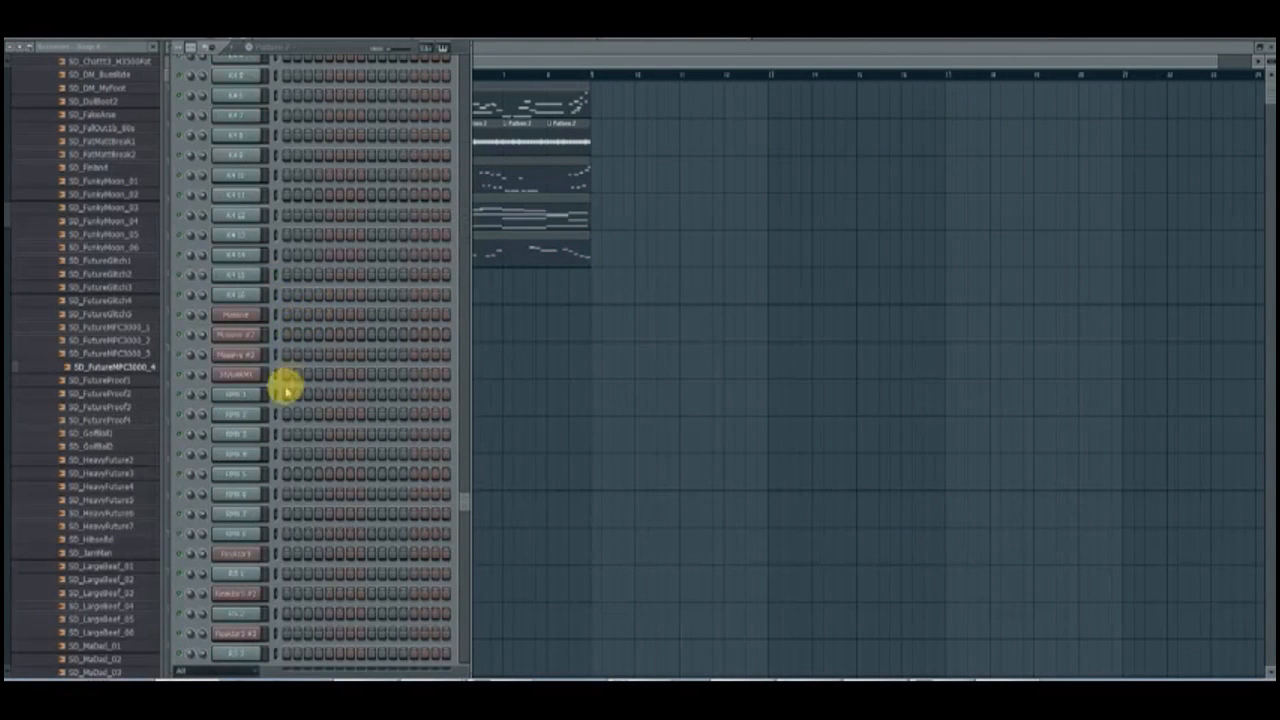
left_click(224, 373)
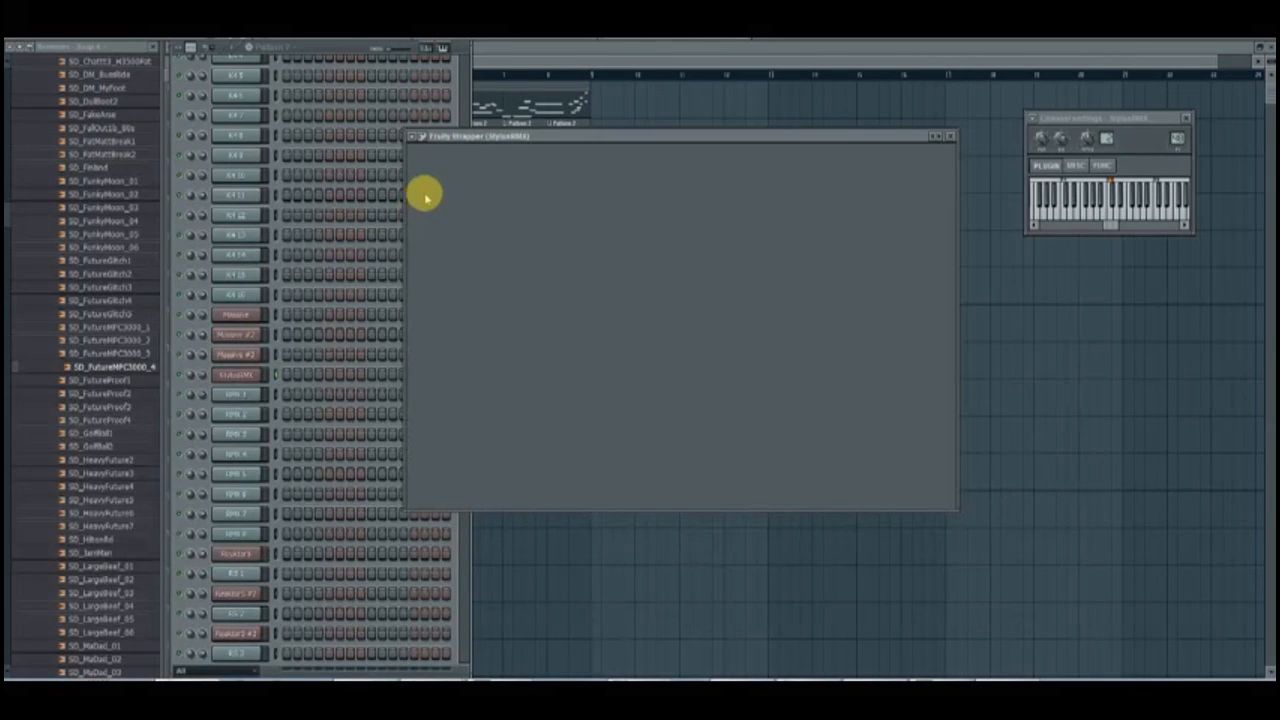
left_click_drag(486, 134, 438, 119)
left_click(632, 222)
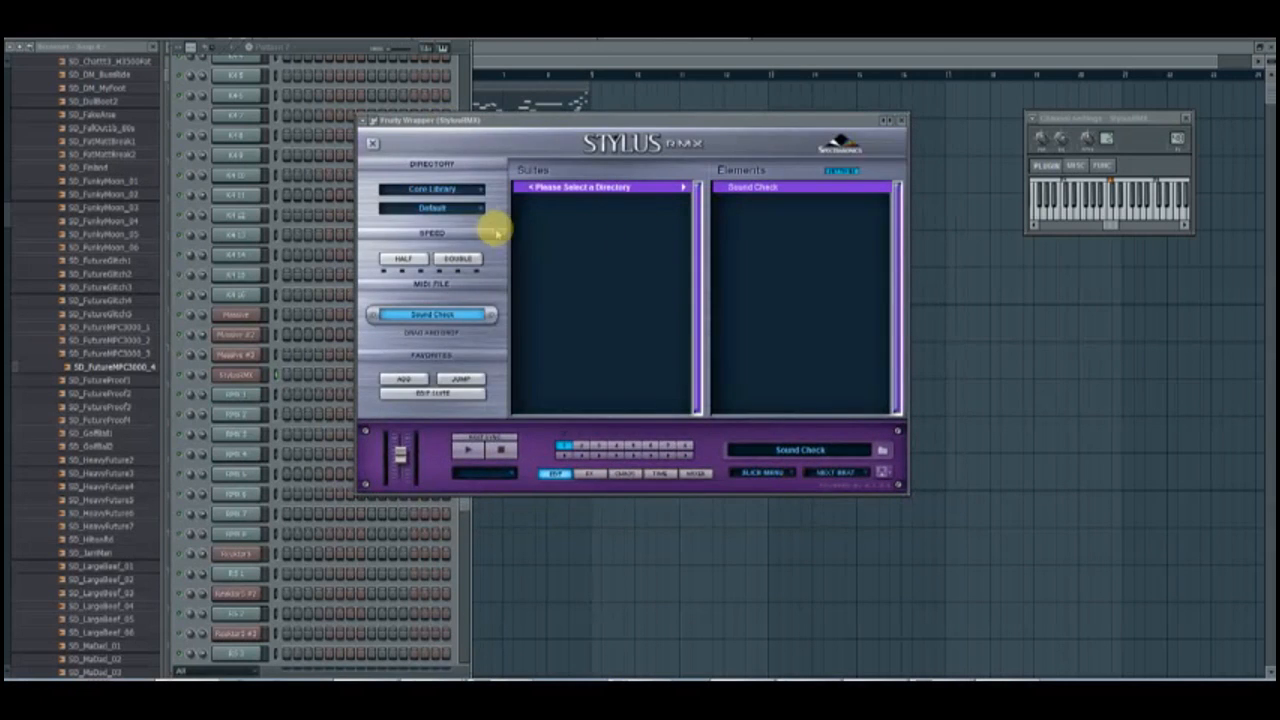
Switch the Stylus RMX directory to Metamorphosis in the EXP Libraries and open the 090-094 suite.
left_click(462, 191)
left_click(431, 285)
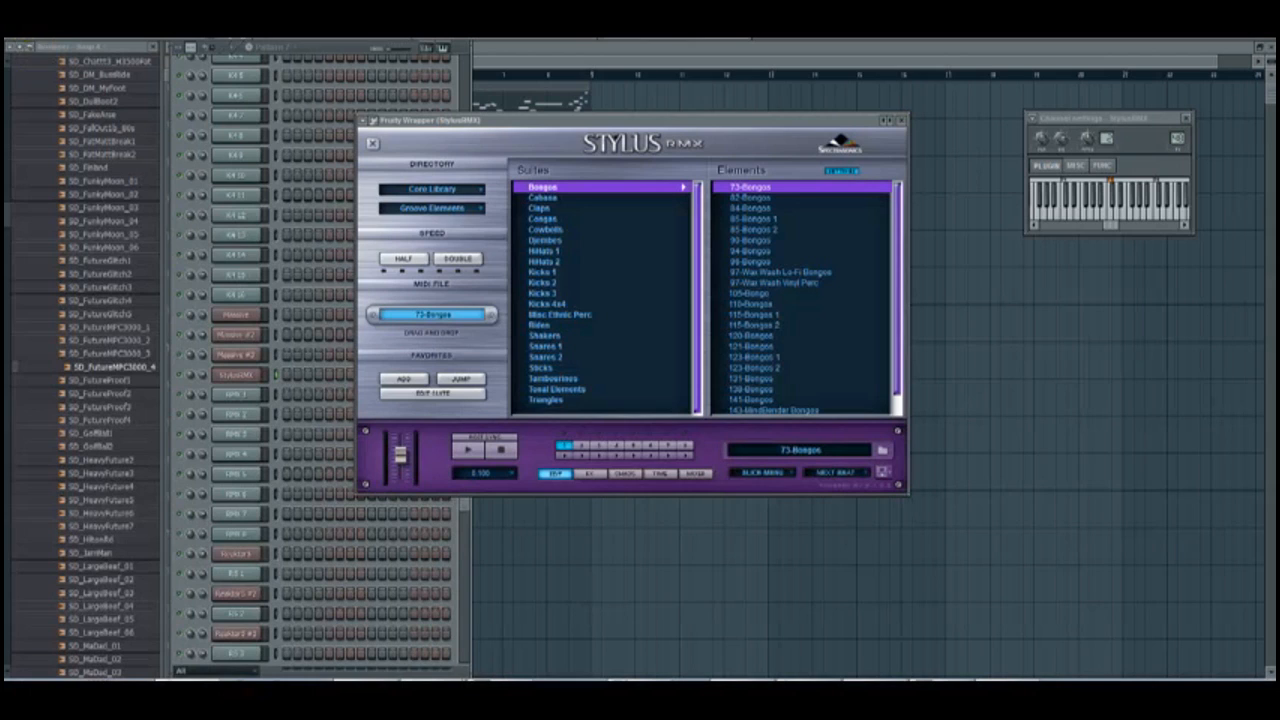
left_click(449, 207)
left_click(447, 189)
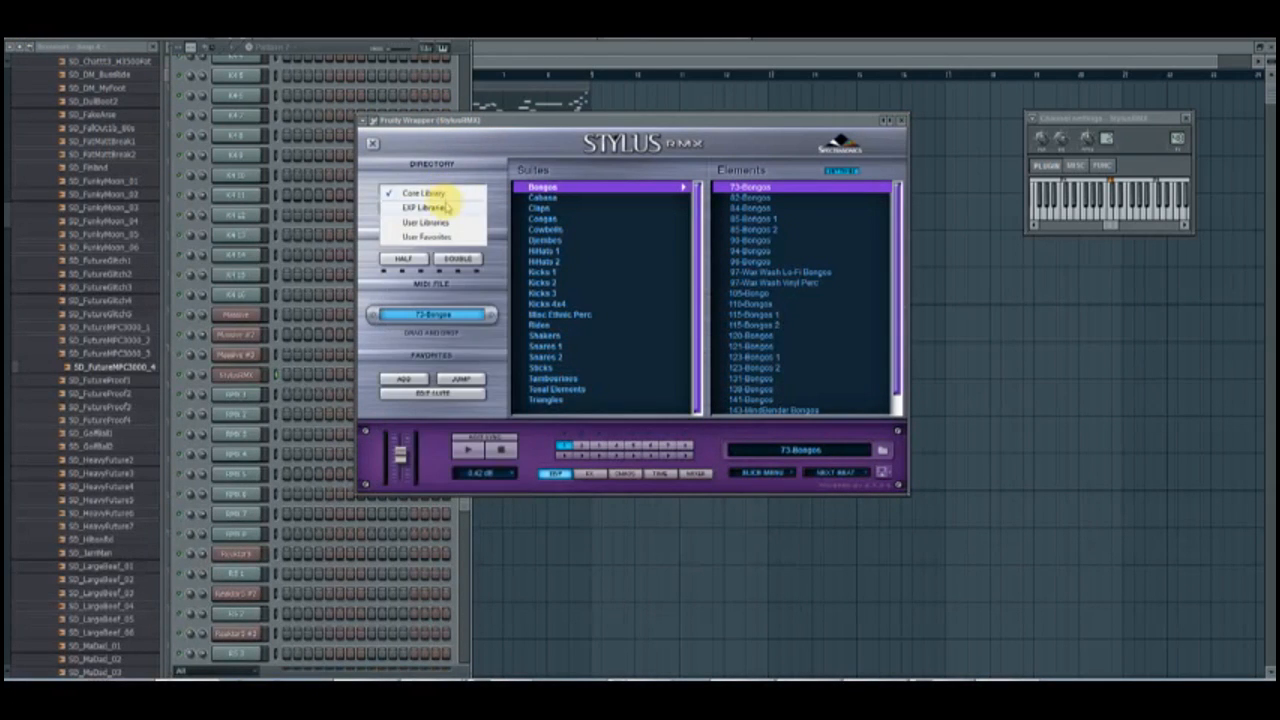
left_click(443, 207)
left_click(444, 210)
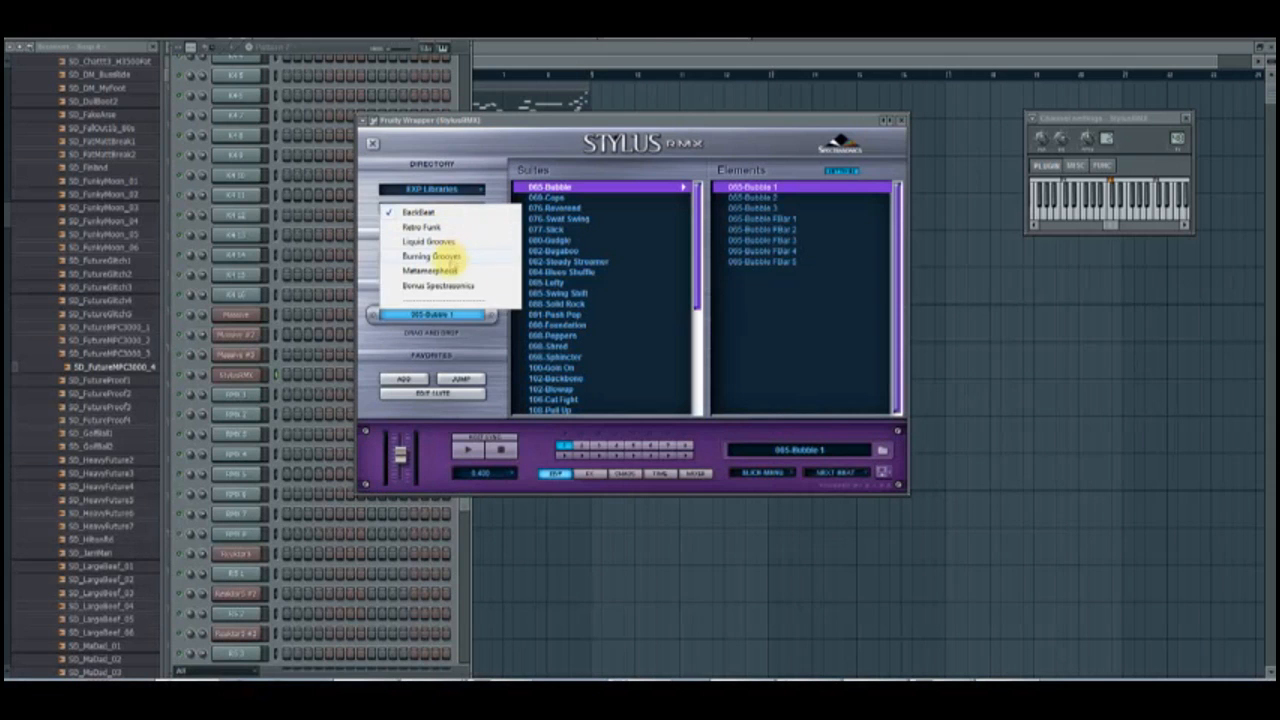
left_click(440, 270)
left_click(584, 262)
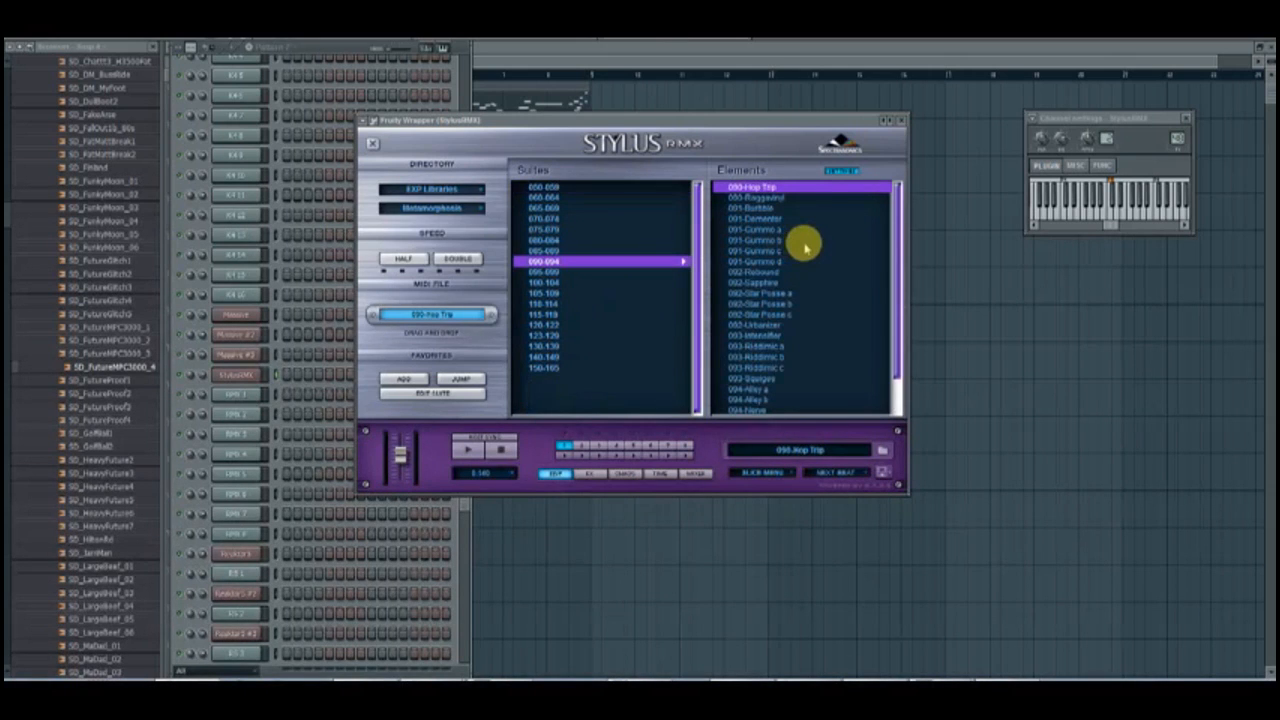
Audition elements of the 090-094 suite, choose 092-Star Posse b and copy its MIDI file into the RMX 1 channel.
left_click(806, 241)
left_click(789, 251)
left_click(790, 261)
left_click(206, 388)
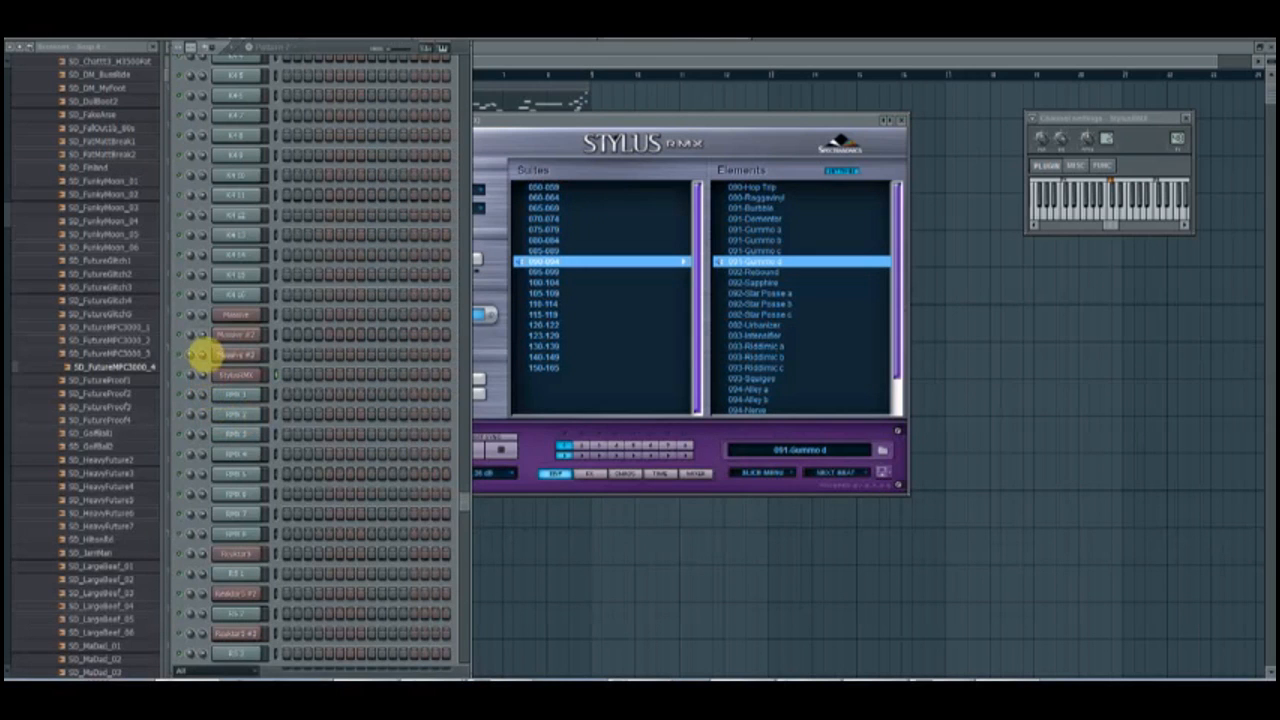
left_click(755, 325)
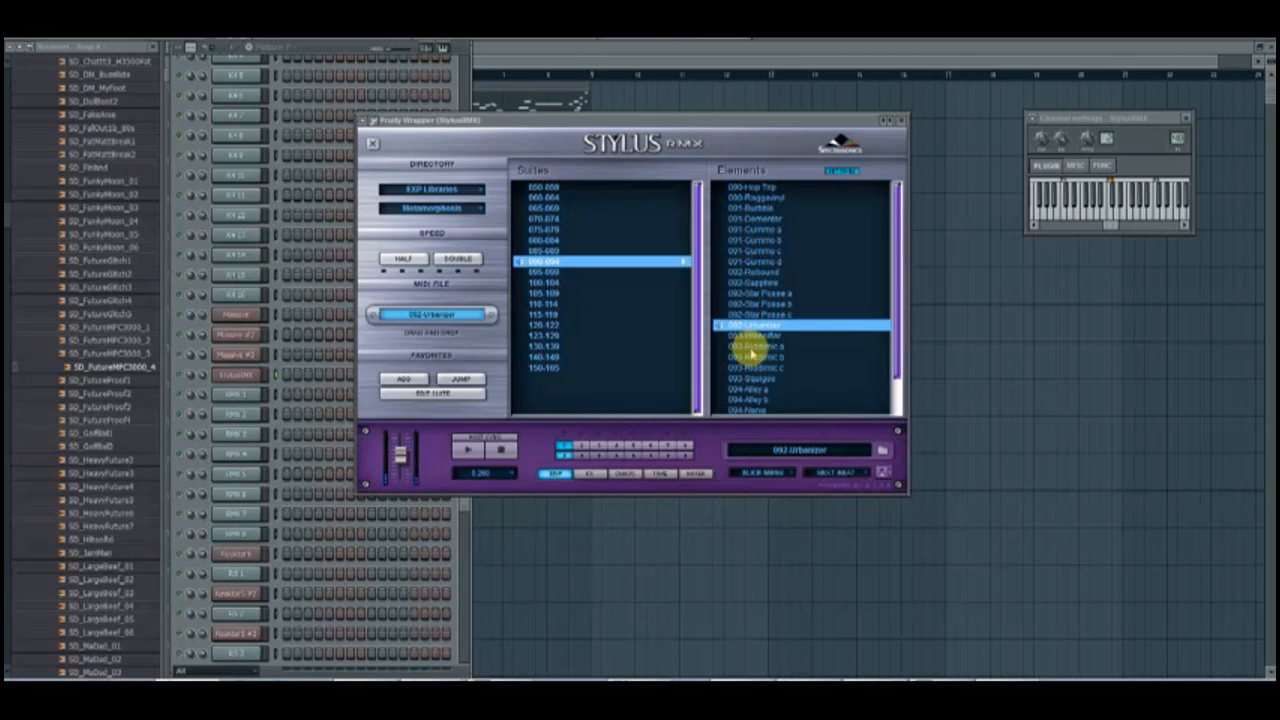
left_click(750, 348)
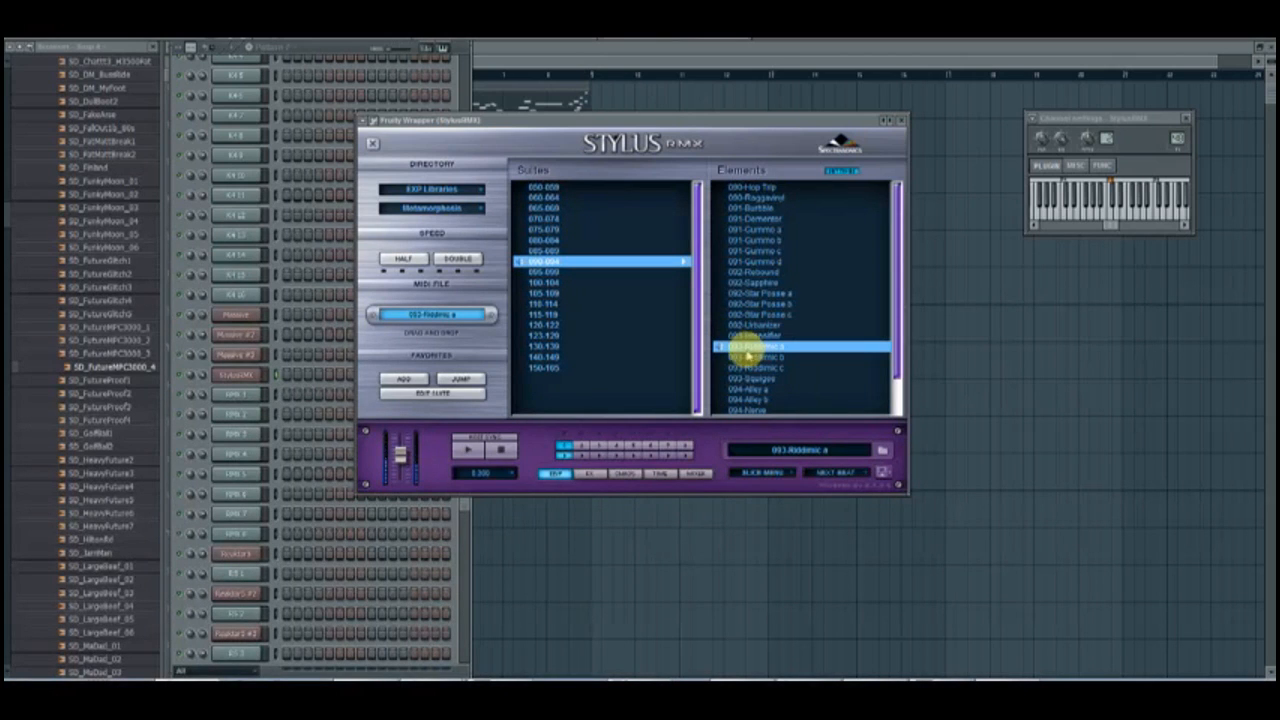
left_click(756, 389)
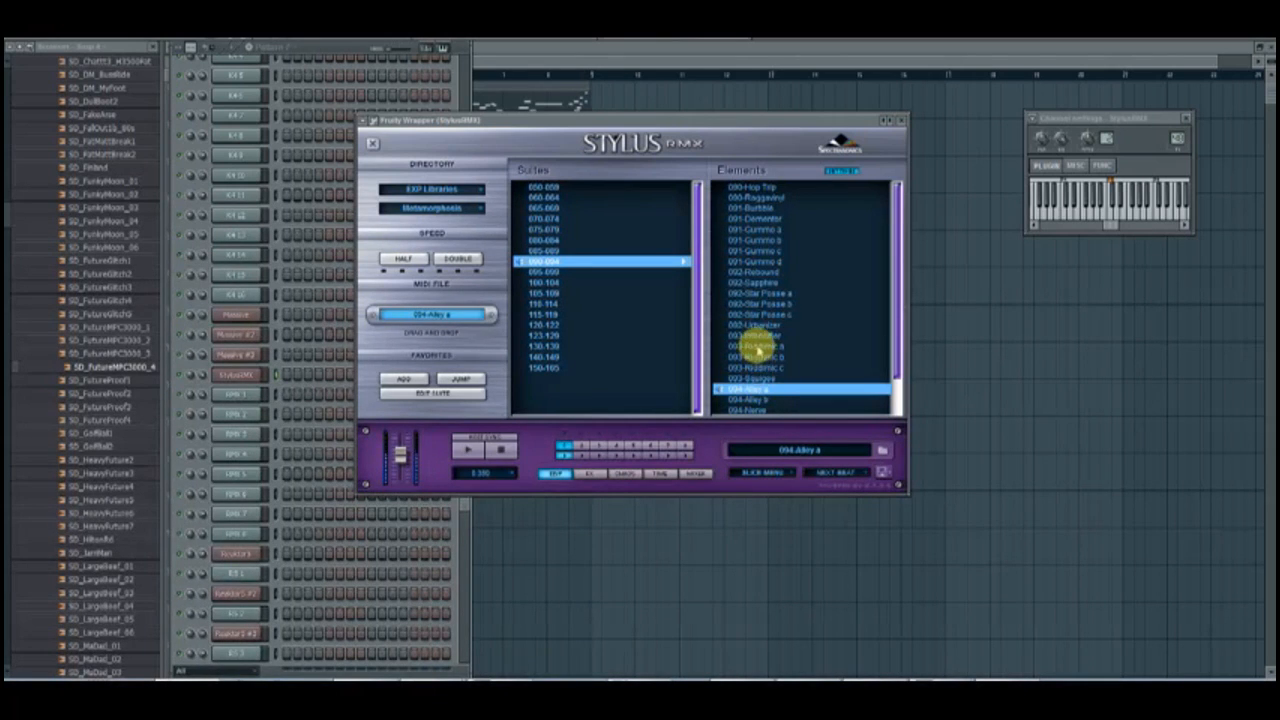
left_click(756, 325)
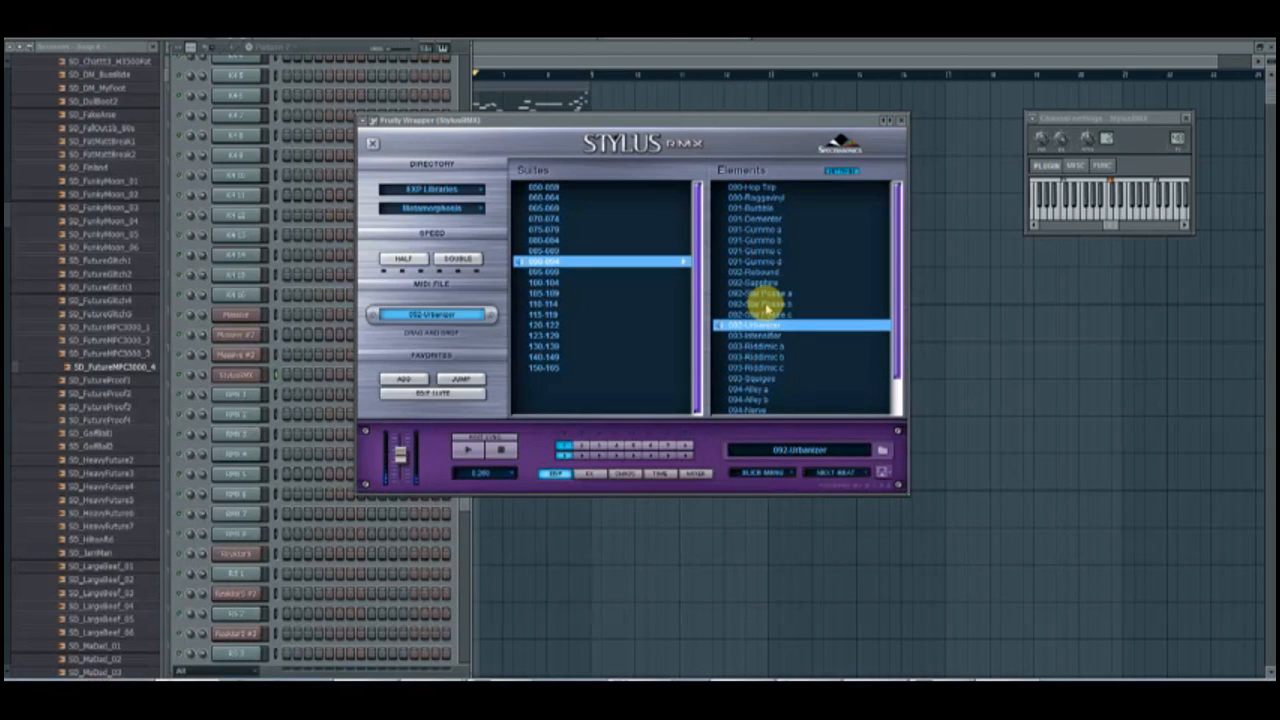
left_click(766, 305)
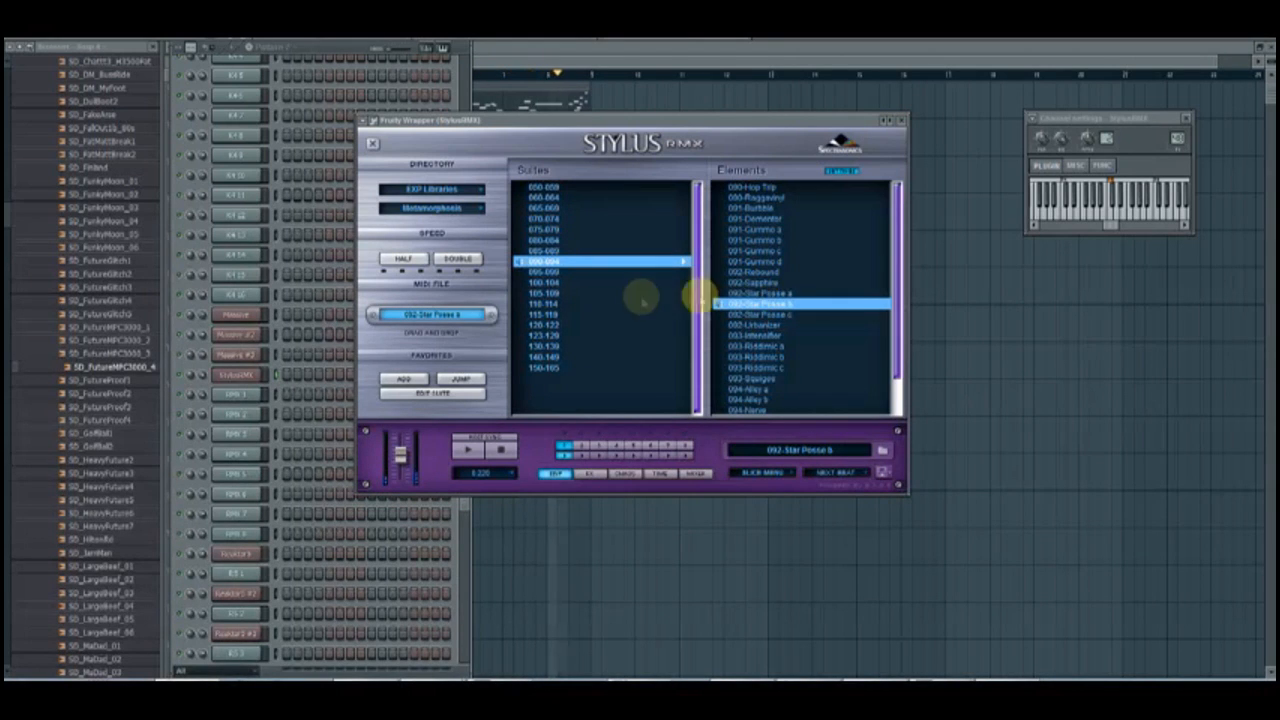
left_click_drag(433, 315, 243, 394)
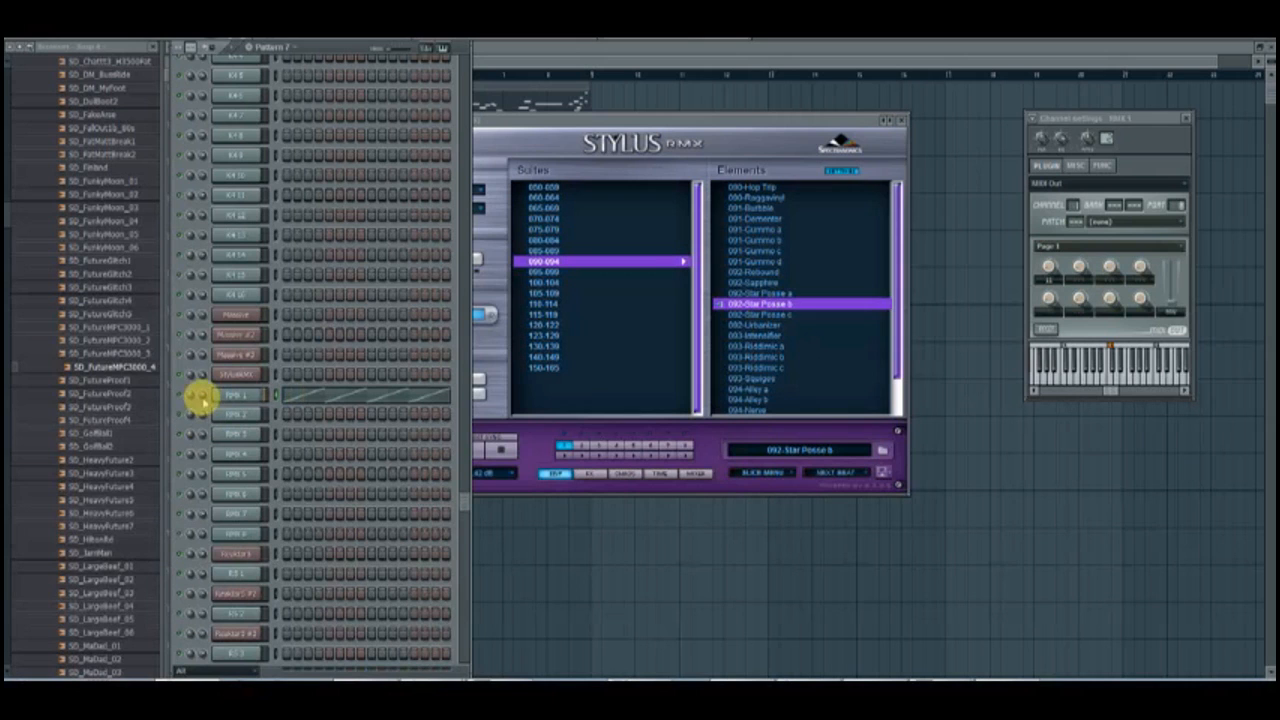
Set the output assignment of the first part in the Stylus RMX mixer.
left_click(237, 370)
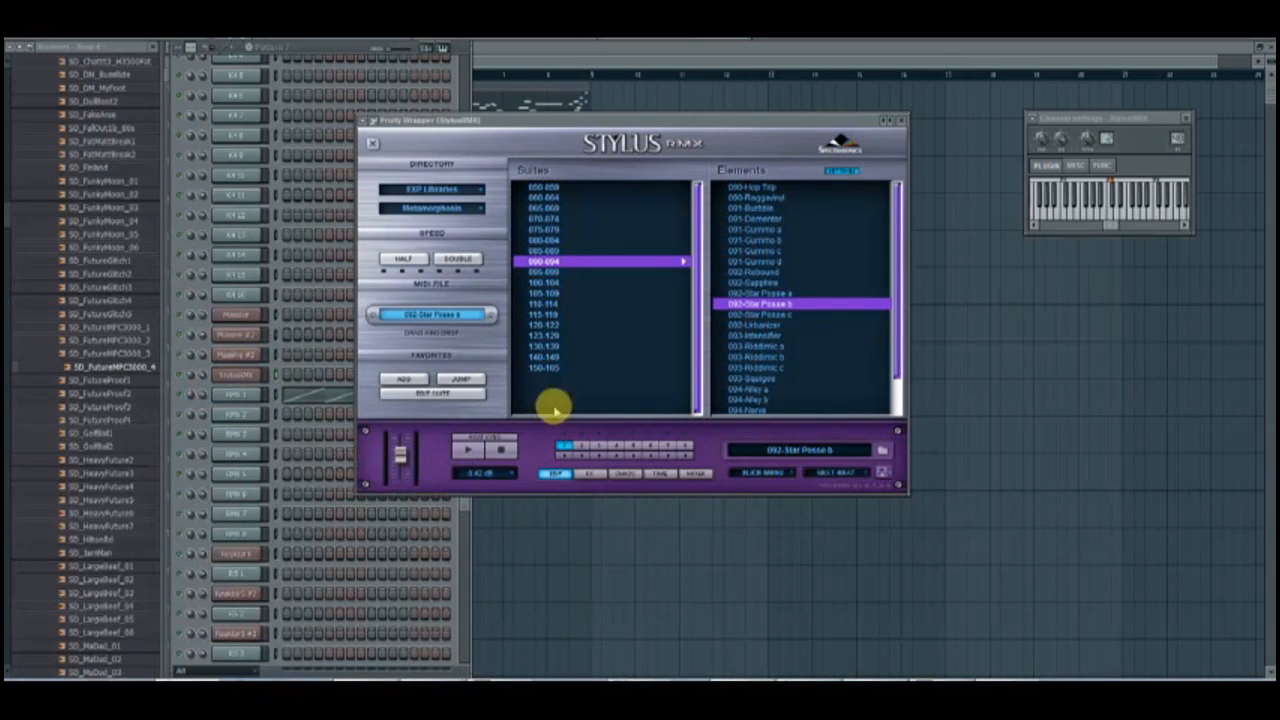
left_click(693, 473)
left_click(423, 176)
left_click(423, 177)
left_click(426, 203)
left_click(428, 203)
Cut the low frequencies of the RMX 2 mixer track with its Fruity Parametric EQ 2 and lower the track's level slightly.
key("F9")
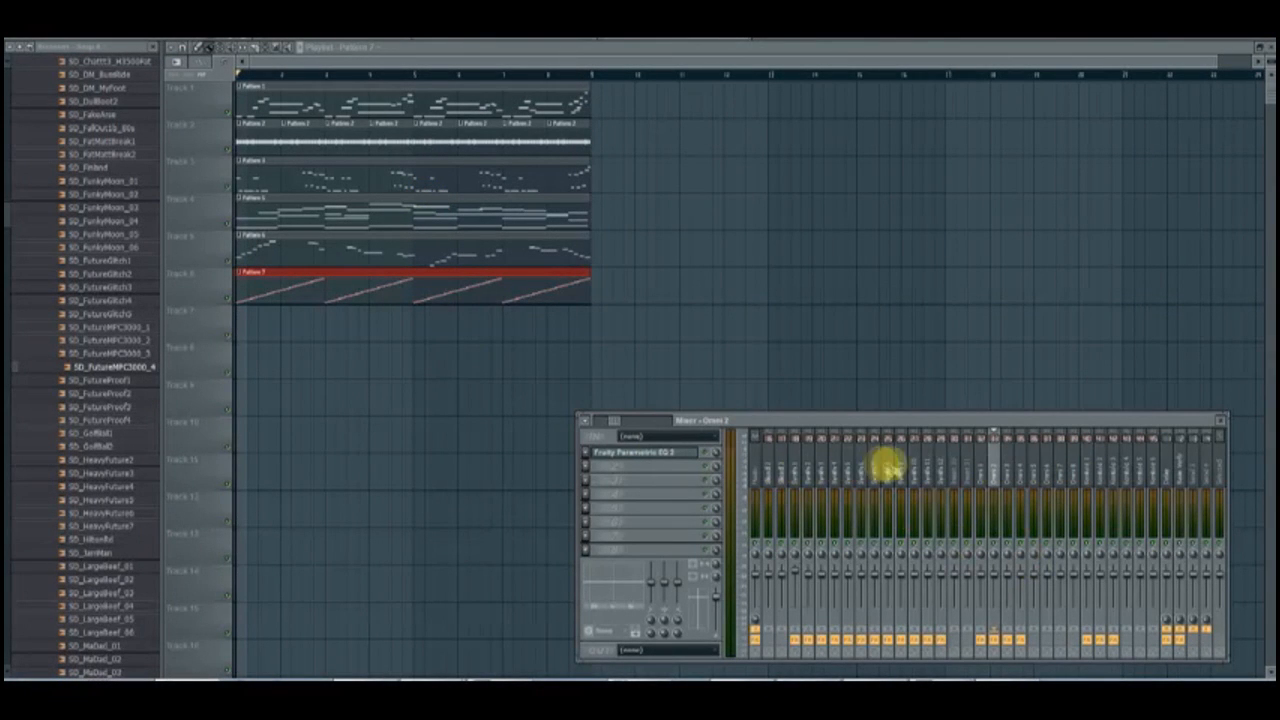
left_click(1152, 462)
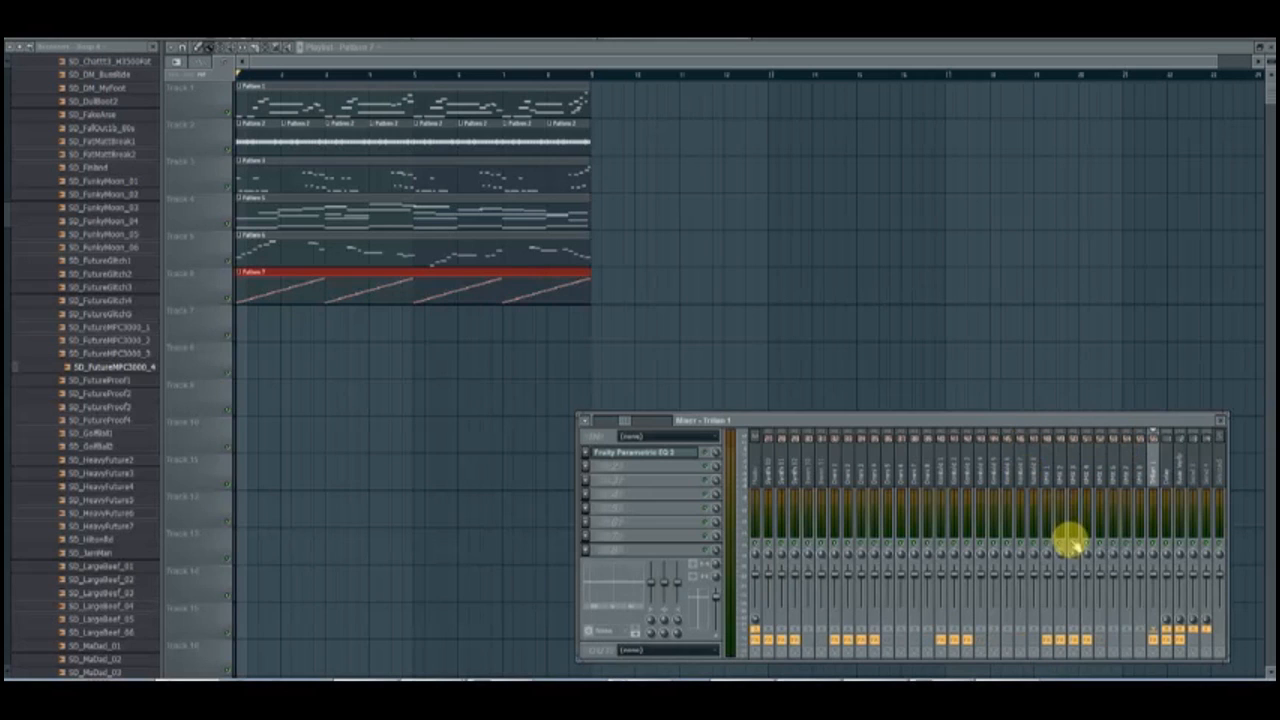
left_click(1060, 468)
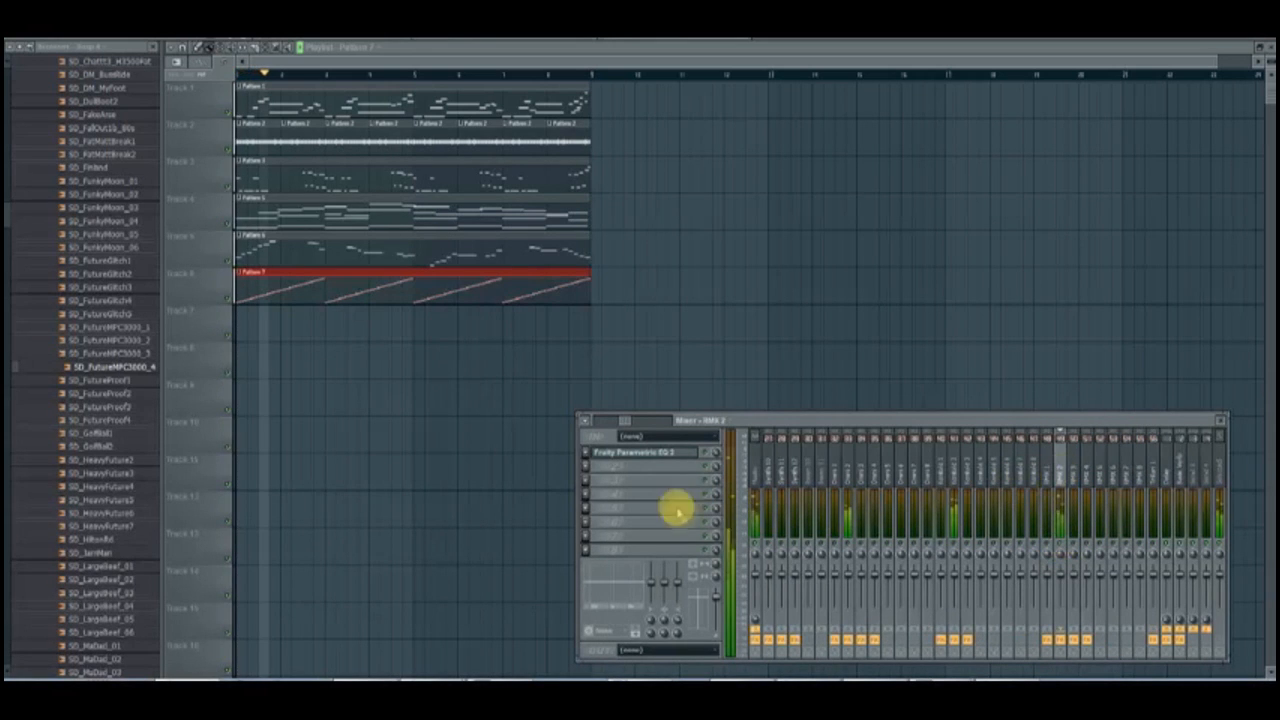
left_click(607, 453)
left_click_drag(238, 240, 268, 243)
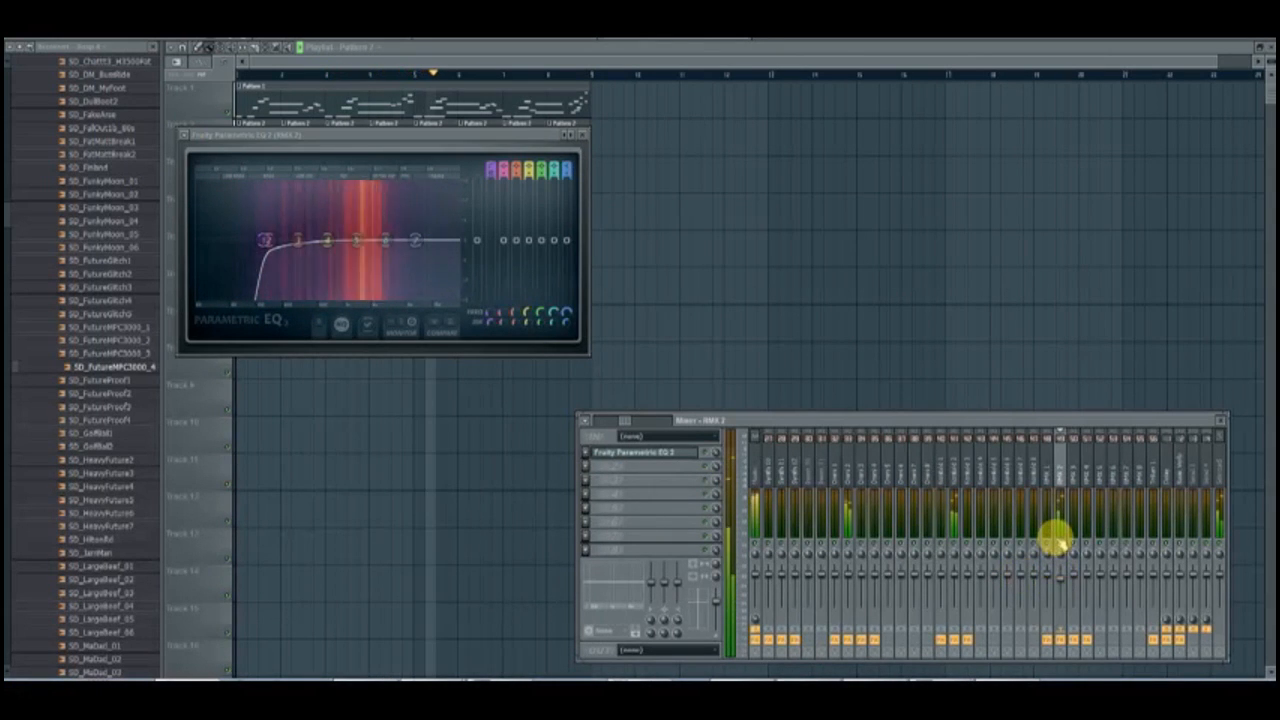
left_click(600, 340)
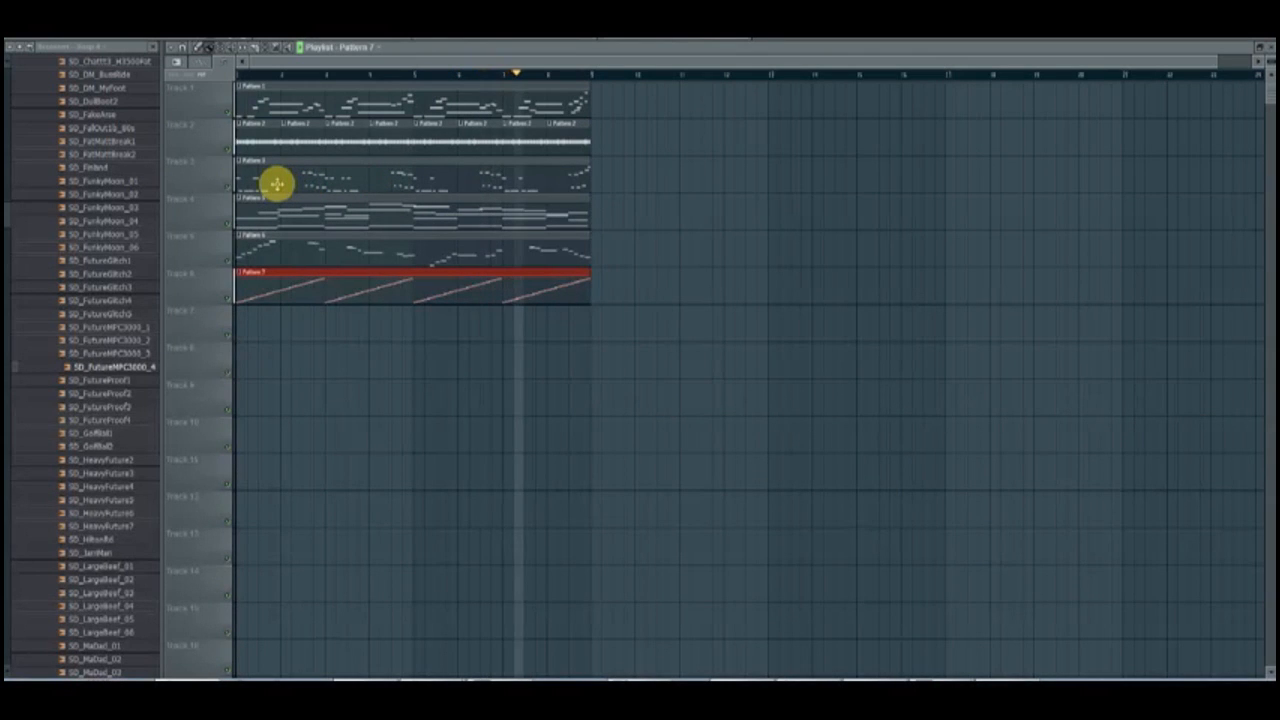
Try the mix with the Omni 2 mixer track's fader pulled down during playback, bring the level back up and return to the playlist.
key("F9")
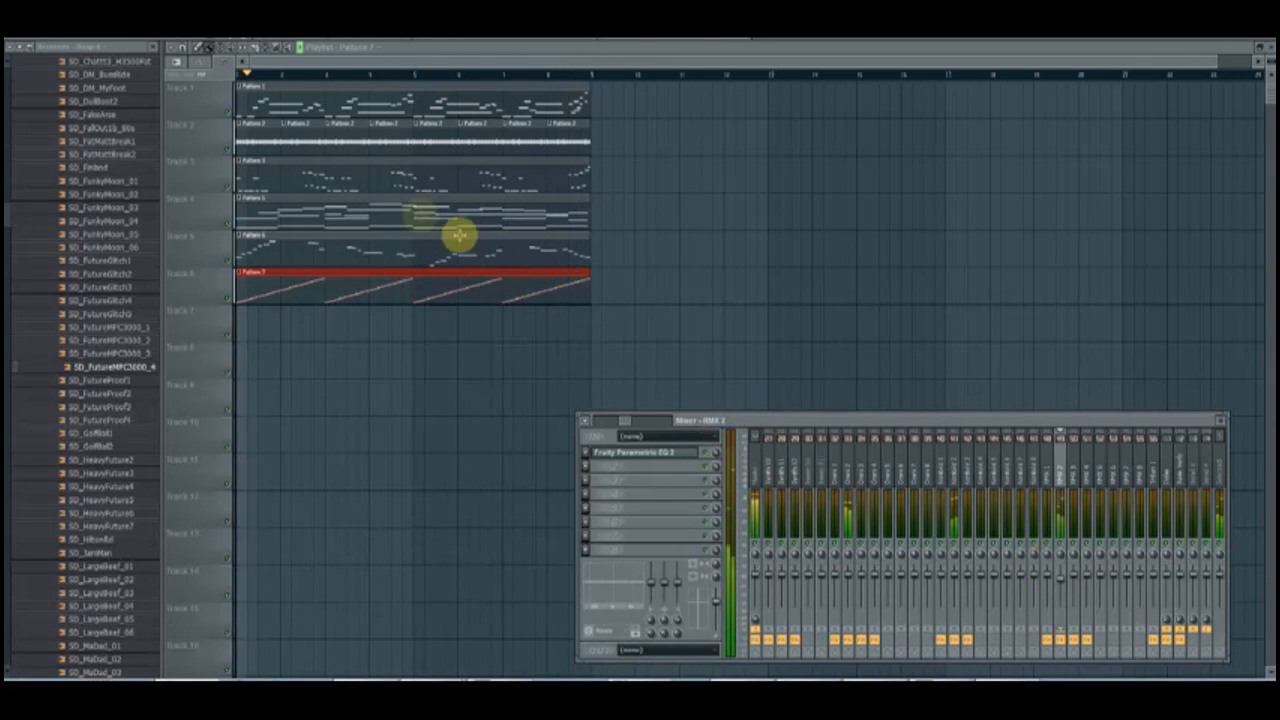
key("F9")
left_click(280, 177)
double_click(285, 210)
key("F9")
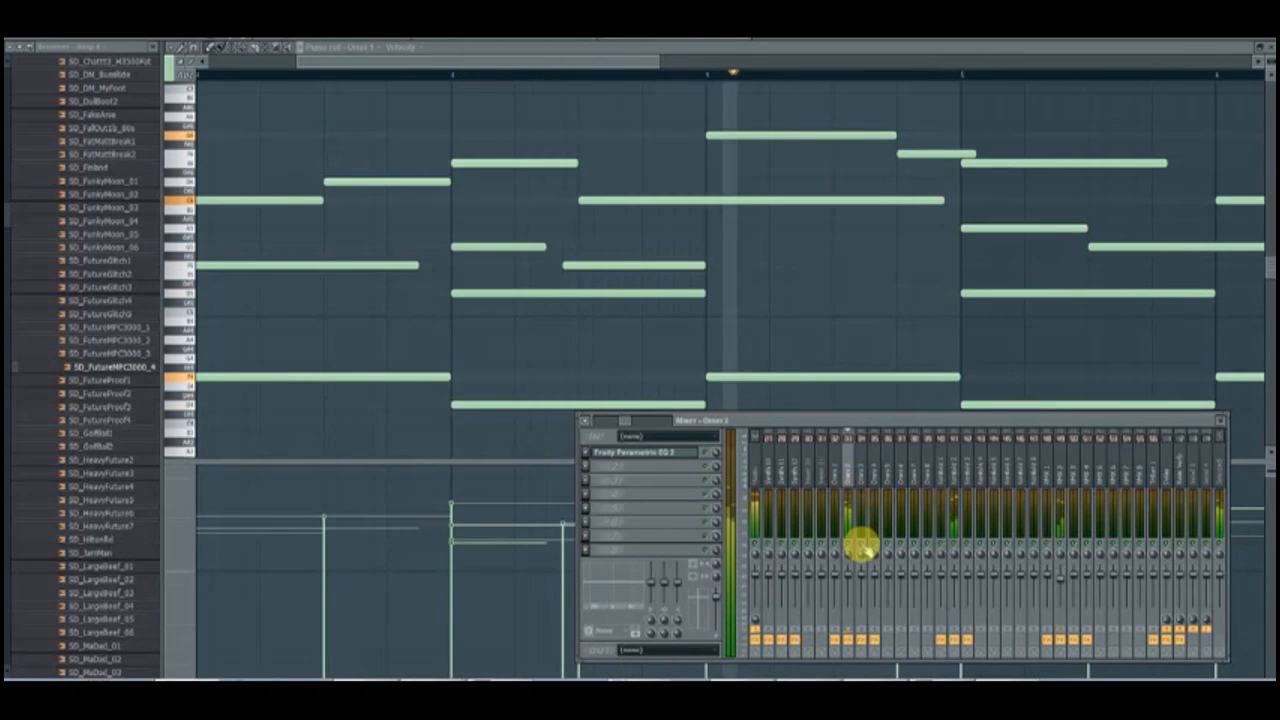
left_click(848, 575)
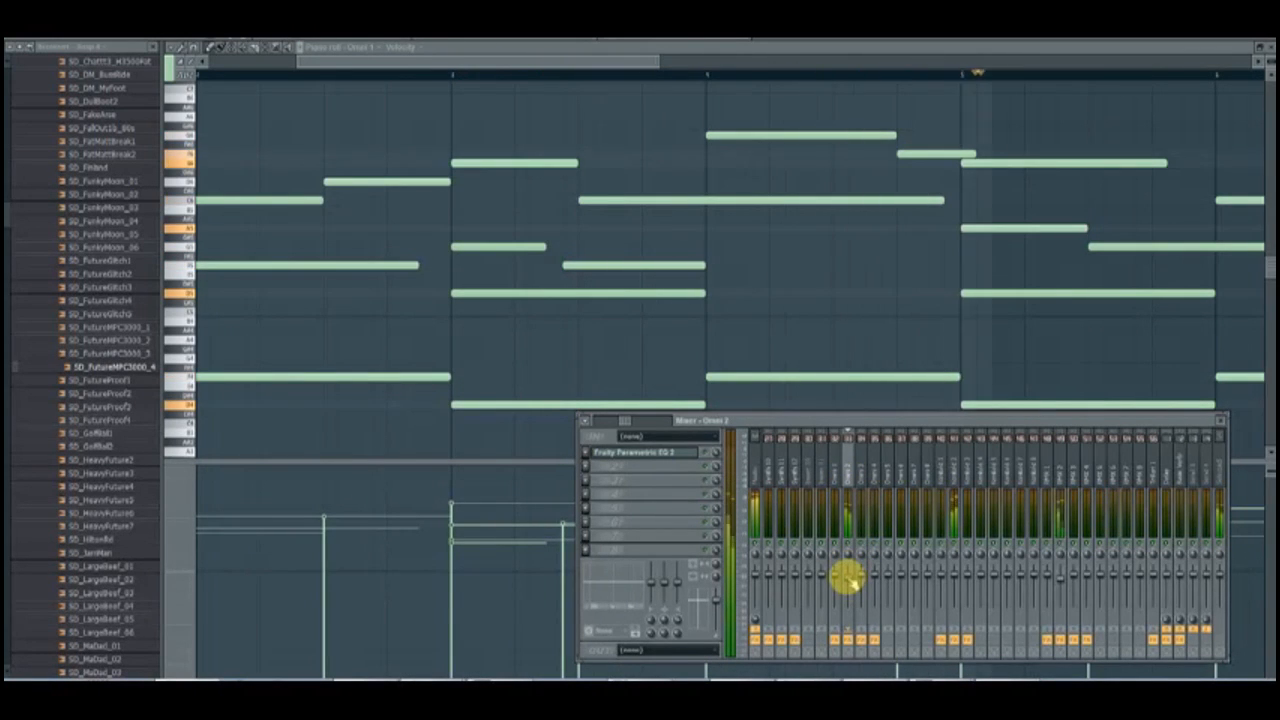
left_click_drag(845, 575, 848, 672)
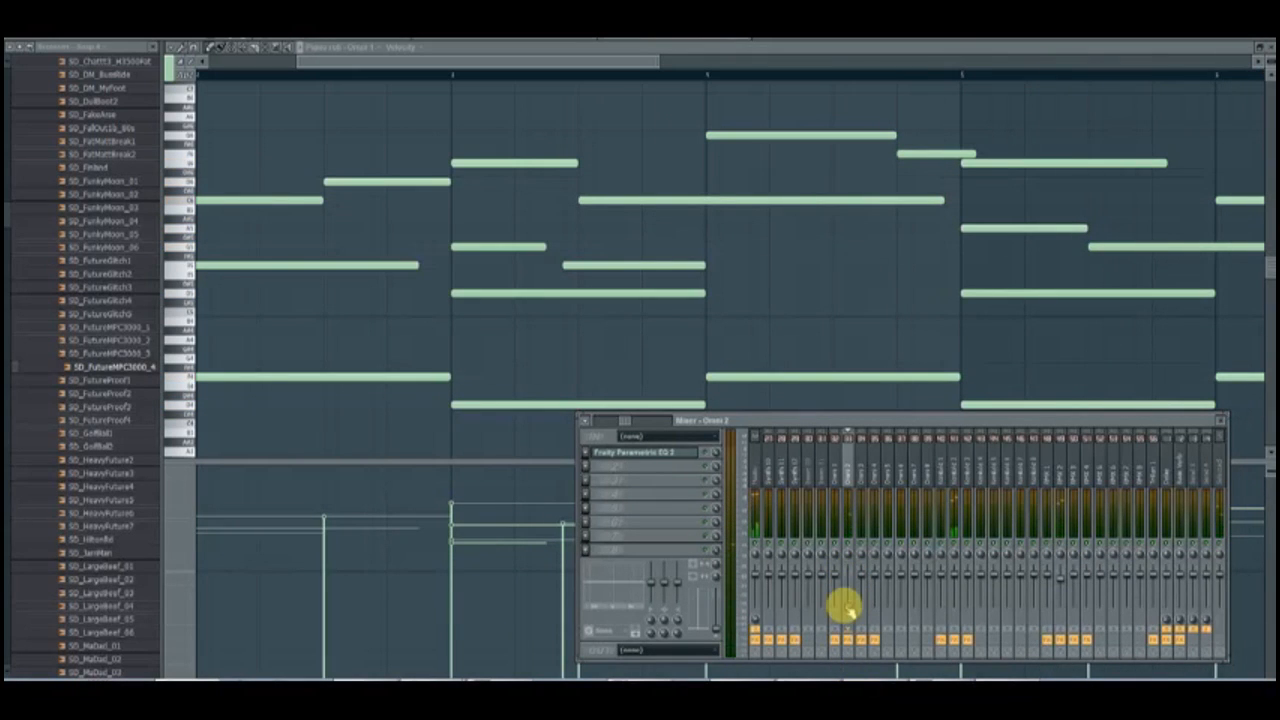
left_click_drag(848, 606, 847, 577)
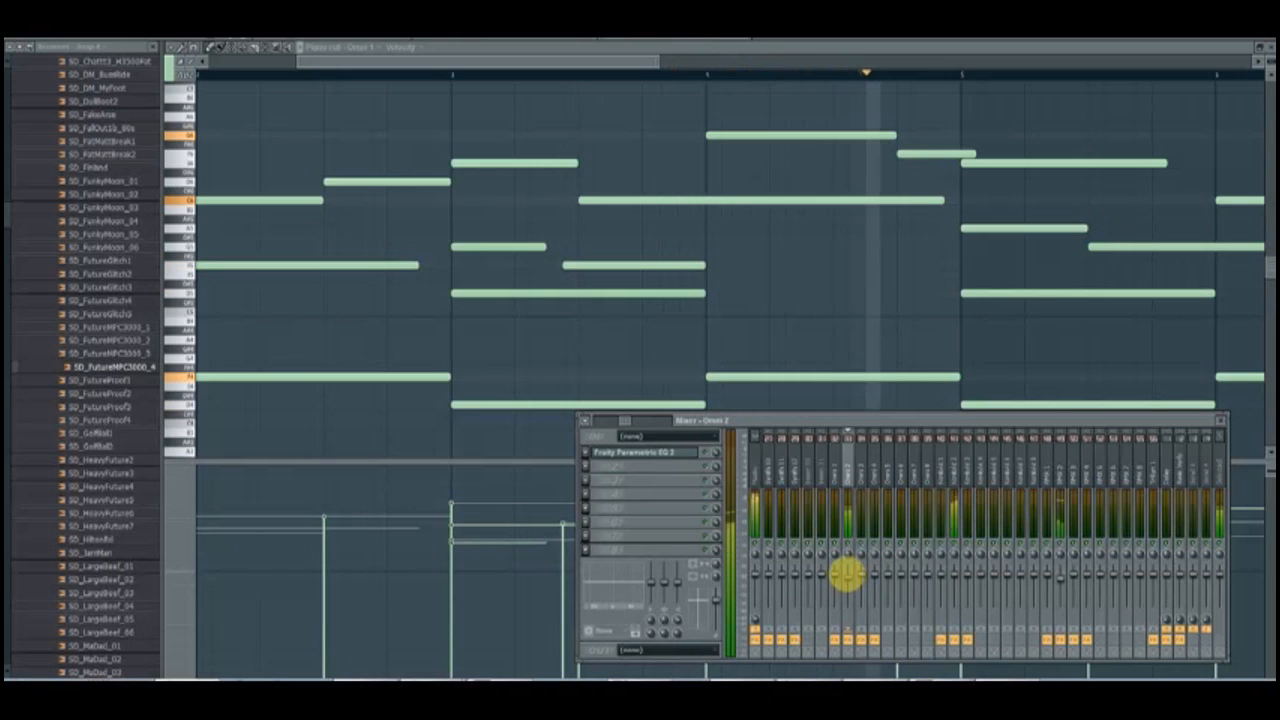
key("F5")
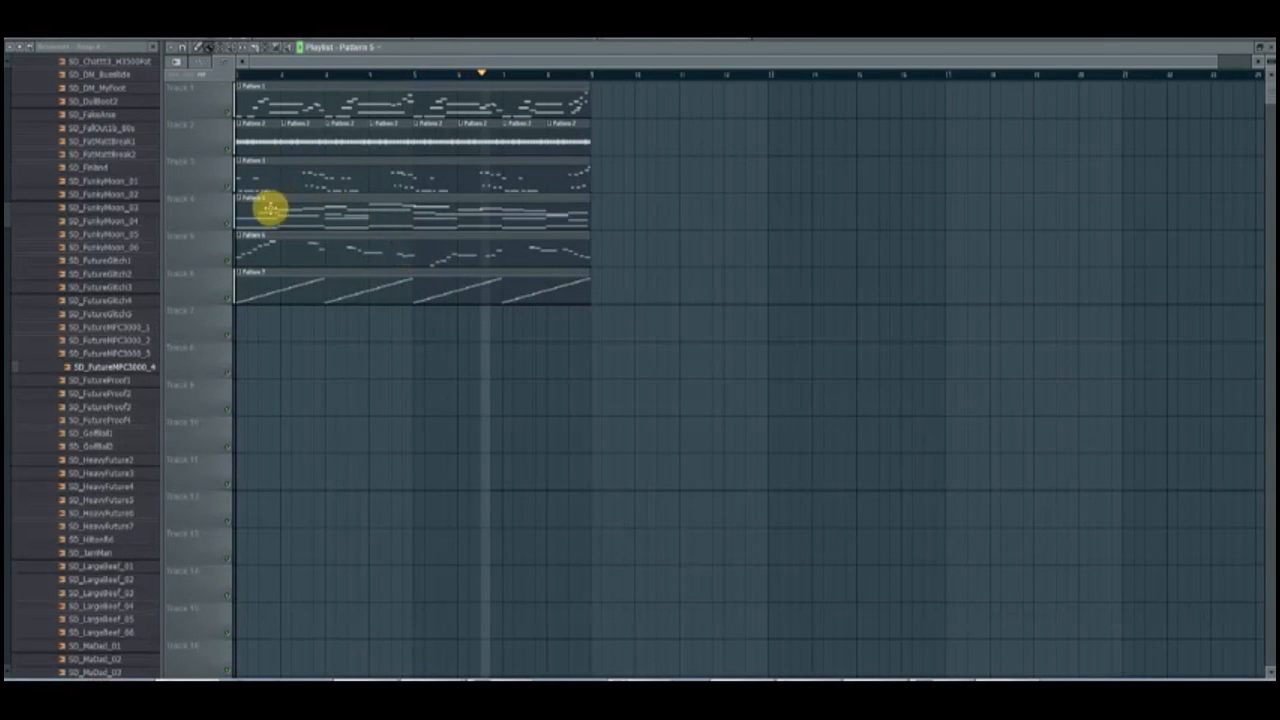
Stop playback and place an empty Pattern 8 clip at the start of playlist Track 7.
key("space")
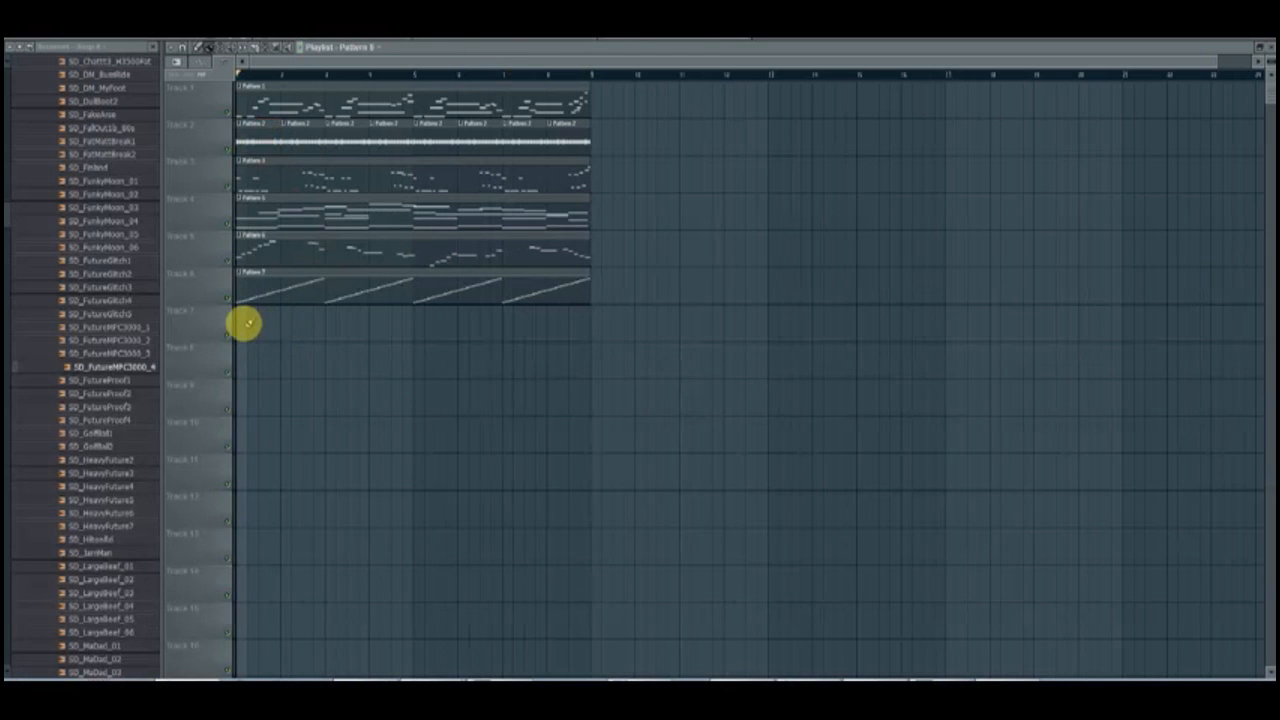
double_click(260, 322)
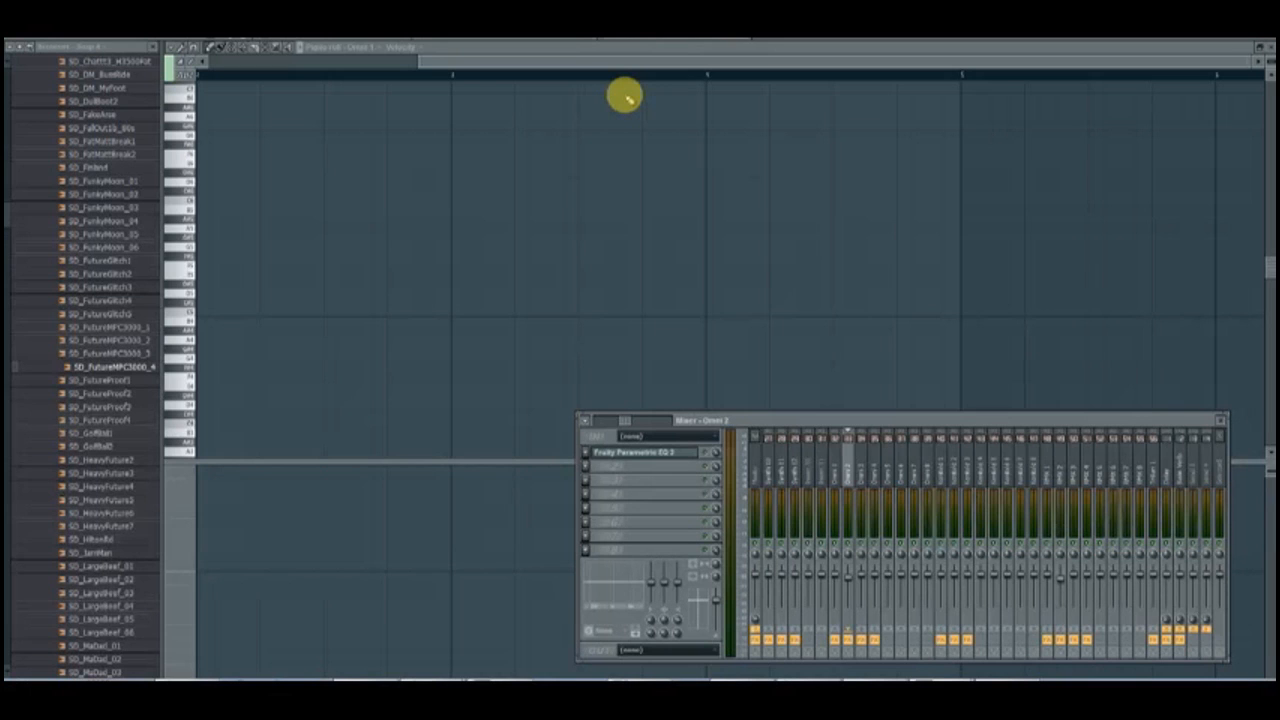
key("F9")
key("F5")
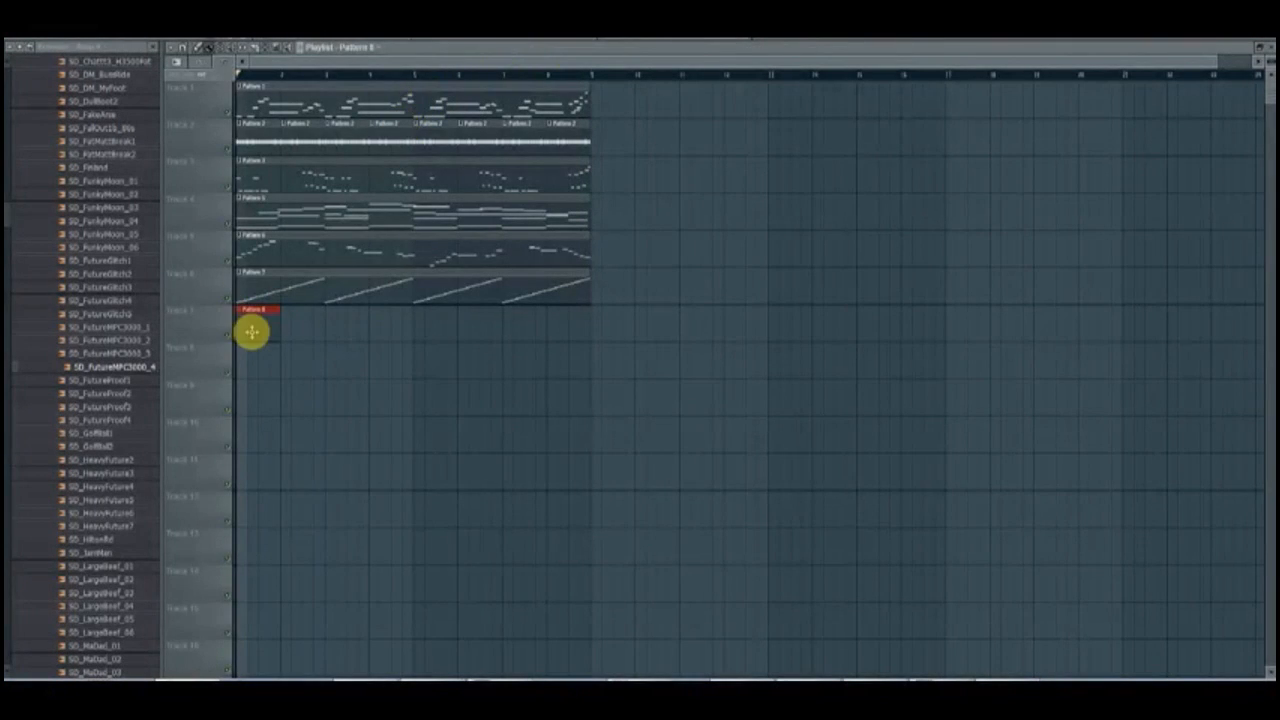
Audition snare samples in the WARDA_SD folder and clap samples in the WARDA_Clap folder.
key("F6")
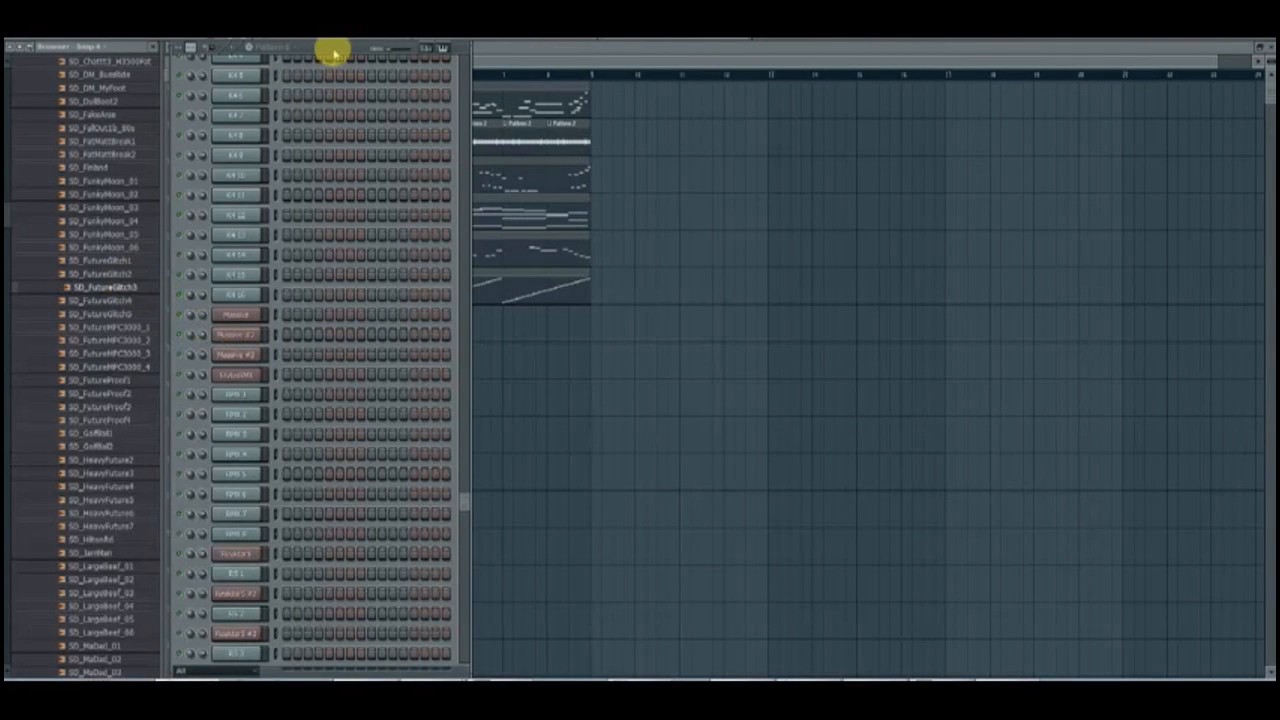
scroll(330, 95, "up", 5)
left_click(133, 128)
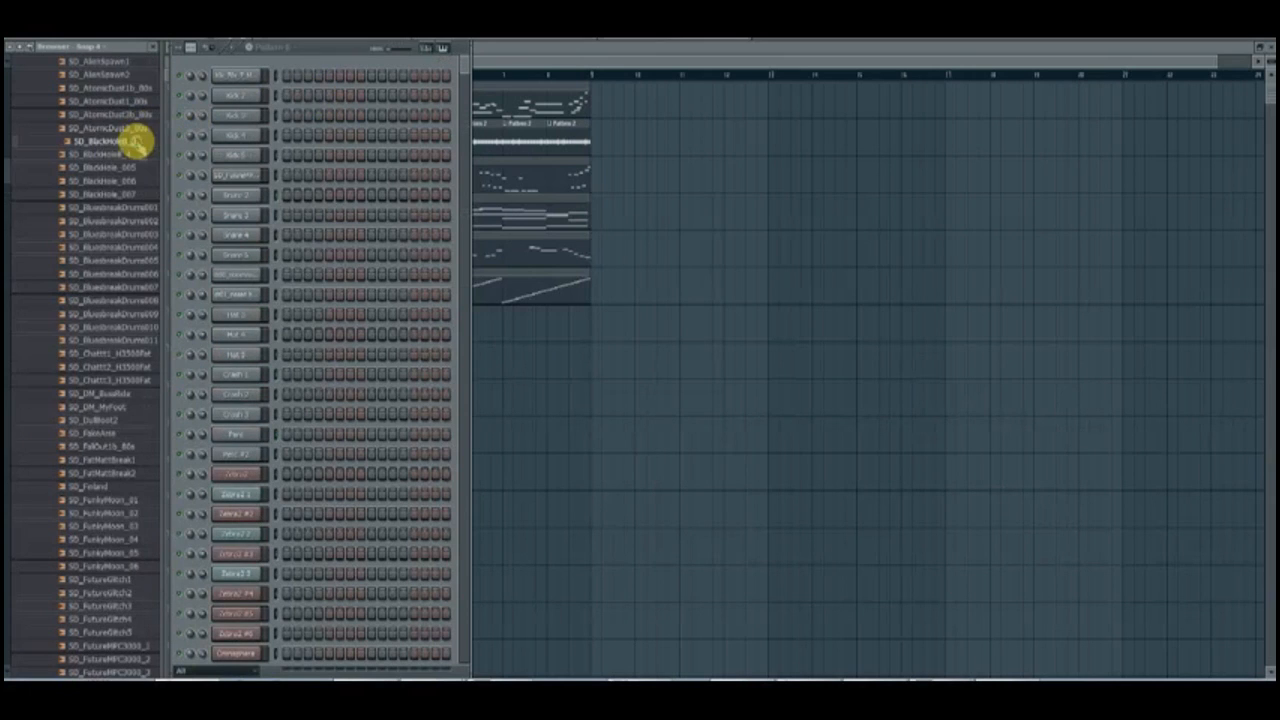
scroll(125, 135, "down", 10)
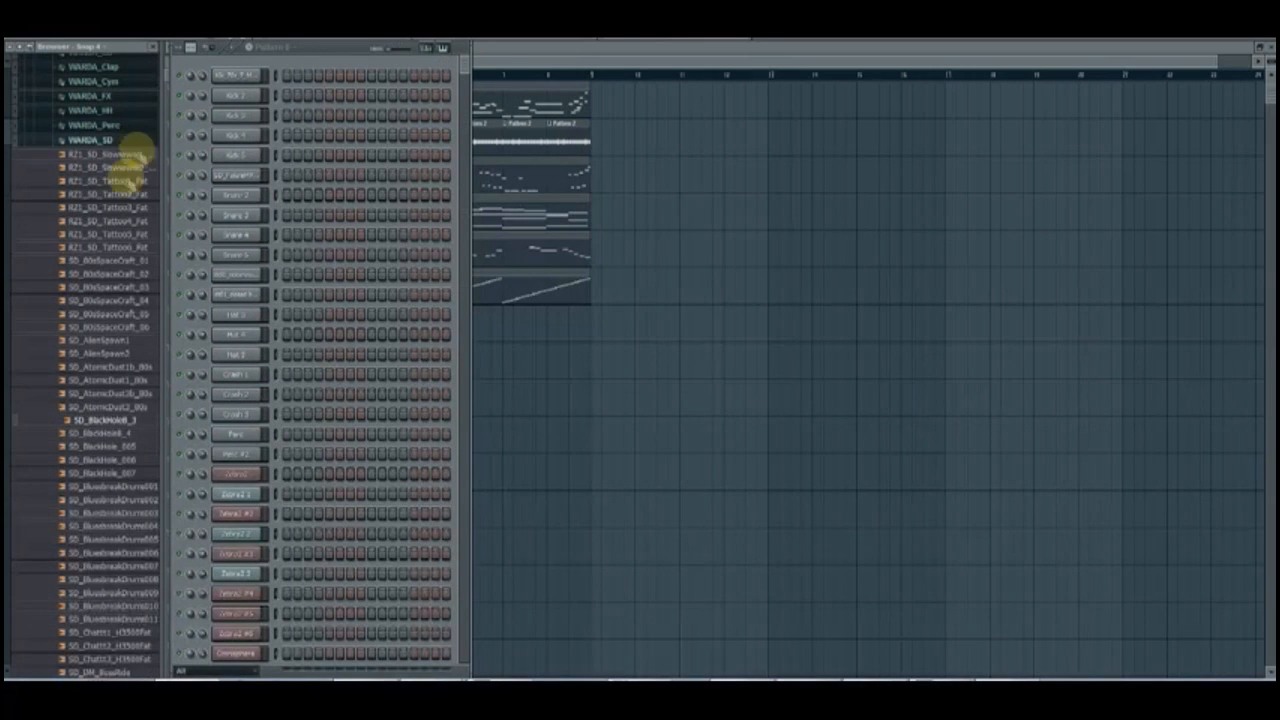
left_click(100, 68)
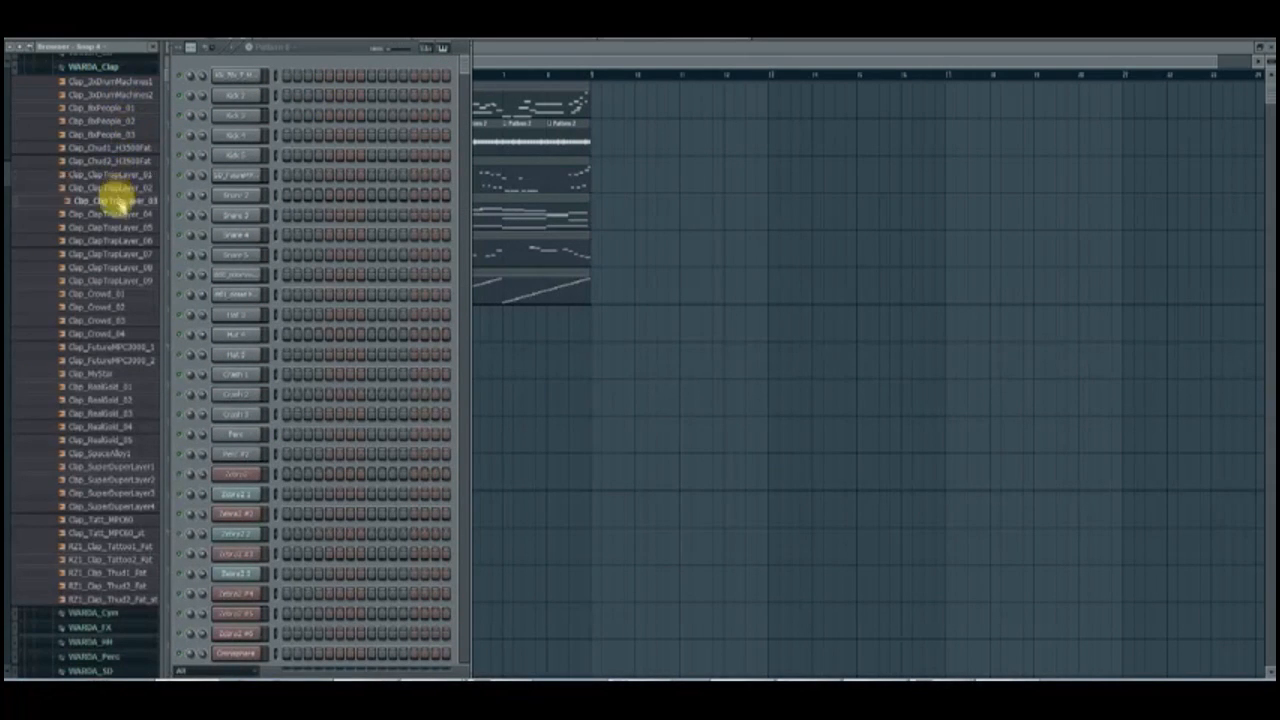
left_click(138, 347)
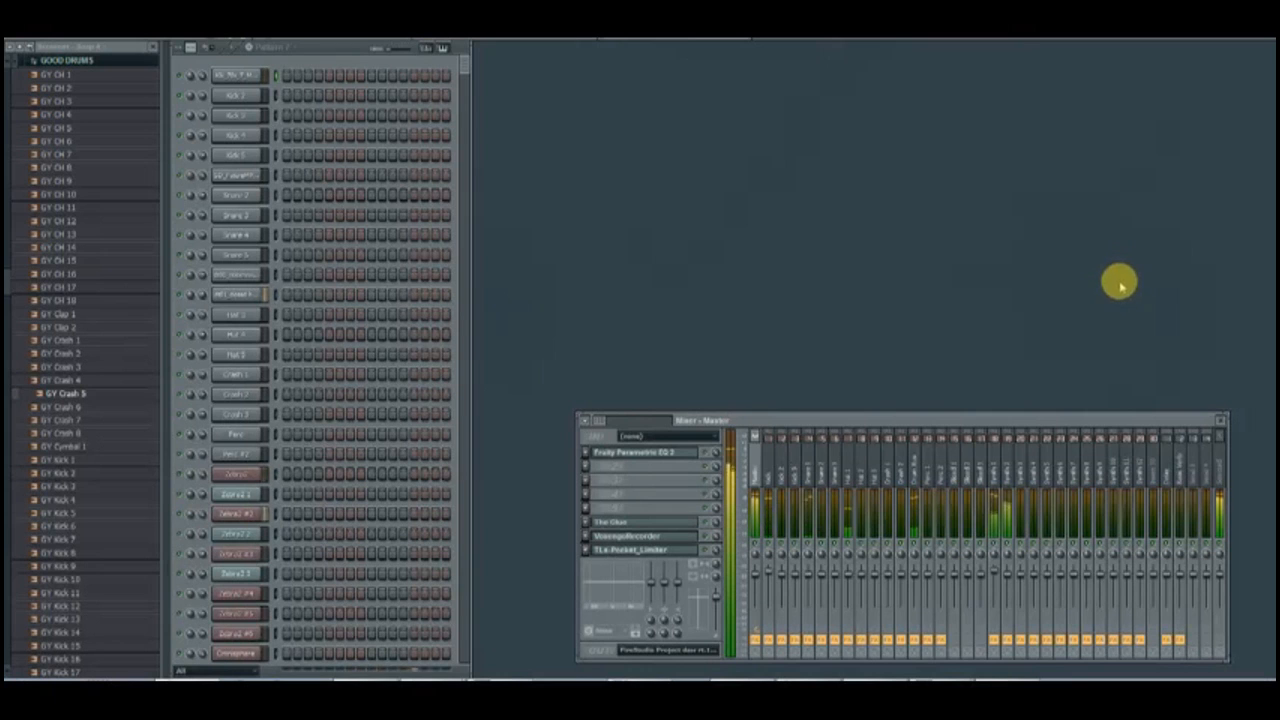
Bring up the playlist with the channel rack and collapse the GOOD DRUMS sample folder to the browser's top level.
key("F5")
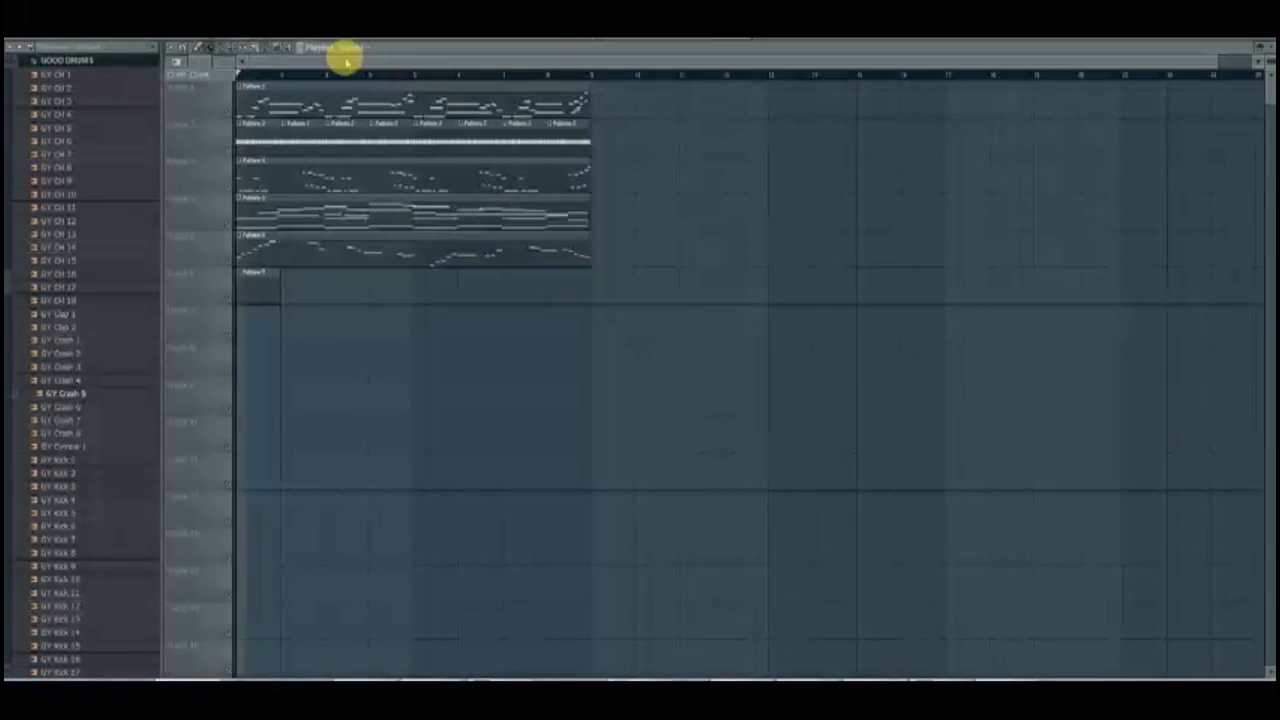
key("F6")
left_click(24, 14)
left_click(64, 94)
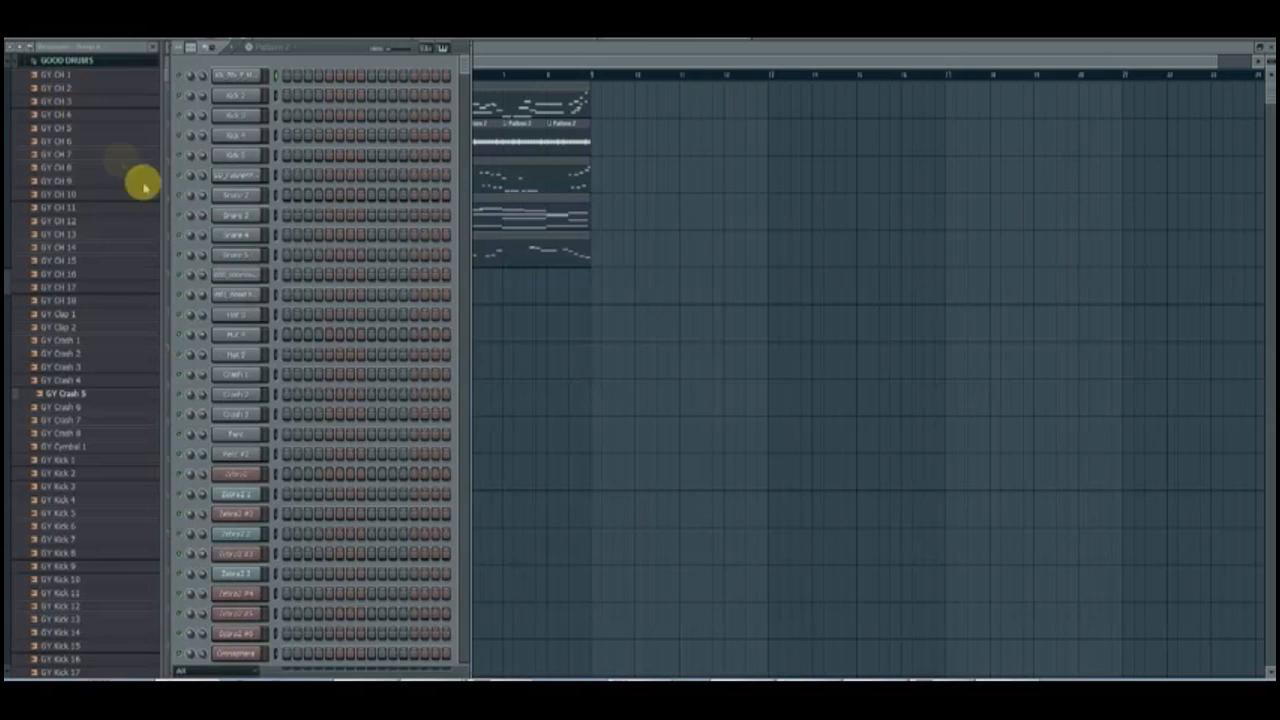
left_click(67, 63)
left_click(20, 48)
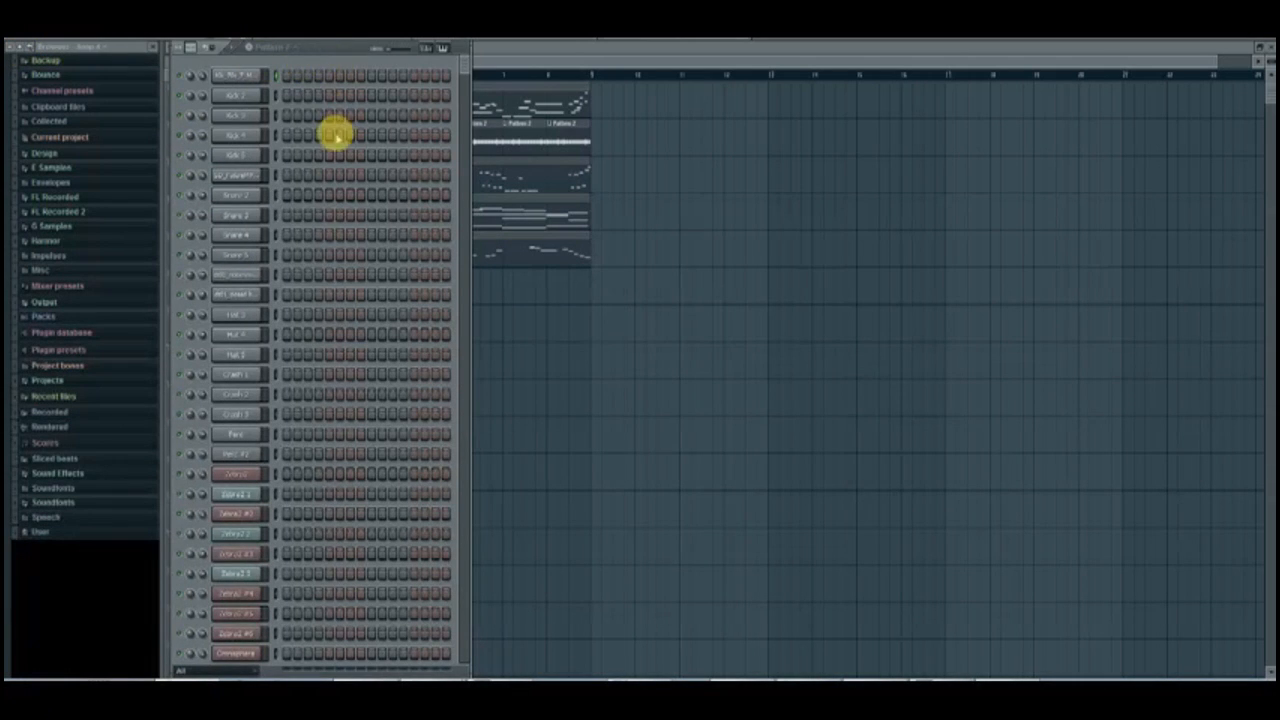
Find the StylusRMX channel in the channel rack and open its plugin window alongside the mixer.
scroll(330, 140, "down", 8)
key("F6")
key("F6")
key("F6")
key("F6")
key("F6")
key("F6")
key("F5")
key("F9")
scroll(281, 282, "down", 8)
left_click(235, 374)
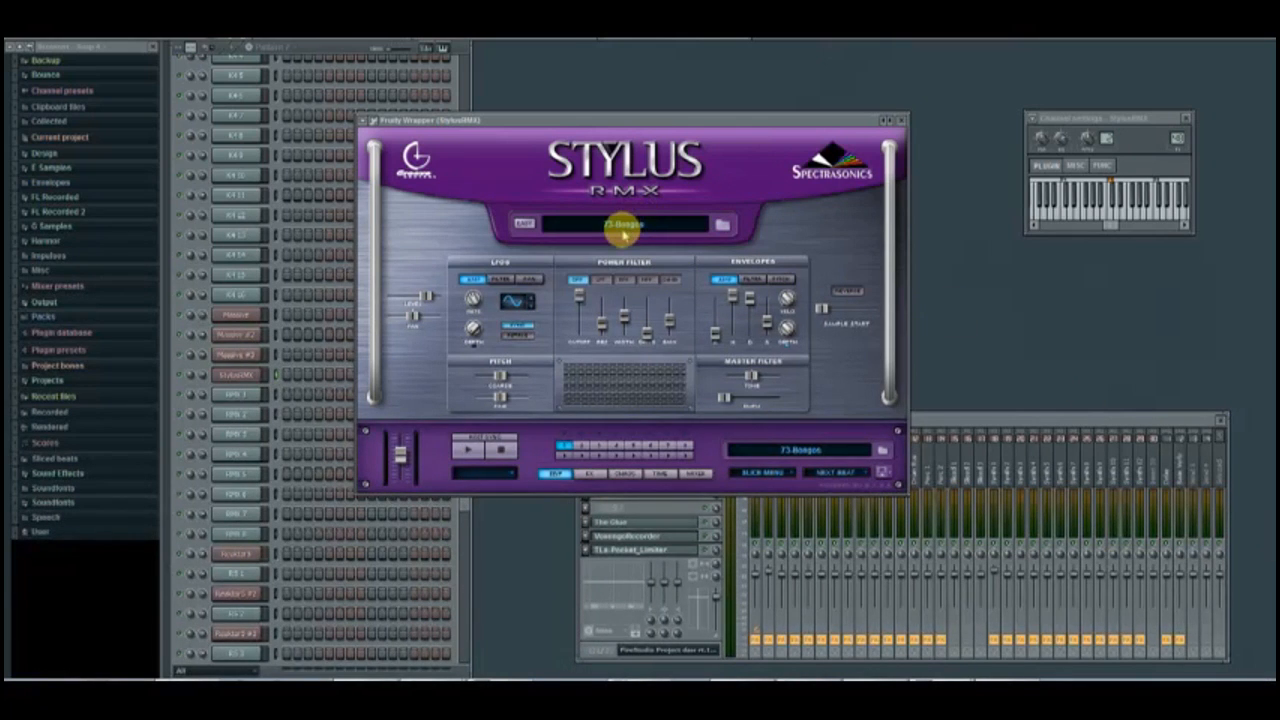
Open the Stylus RMX element browser and switch its directory to the Metamorphosis library under EXP Libraries.
left_click(623, 226)
left_click(430, 191)
left_click(428, 200)
left_click(434, 209)
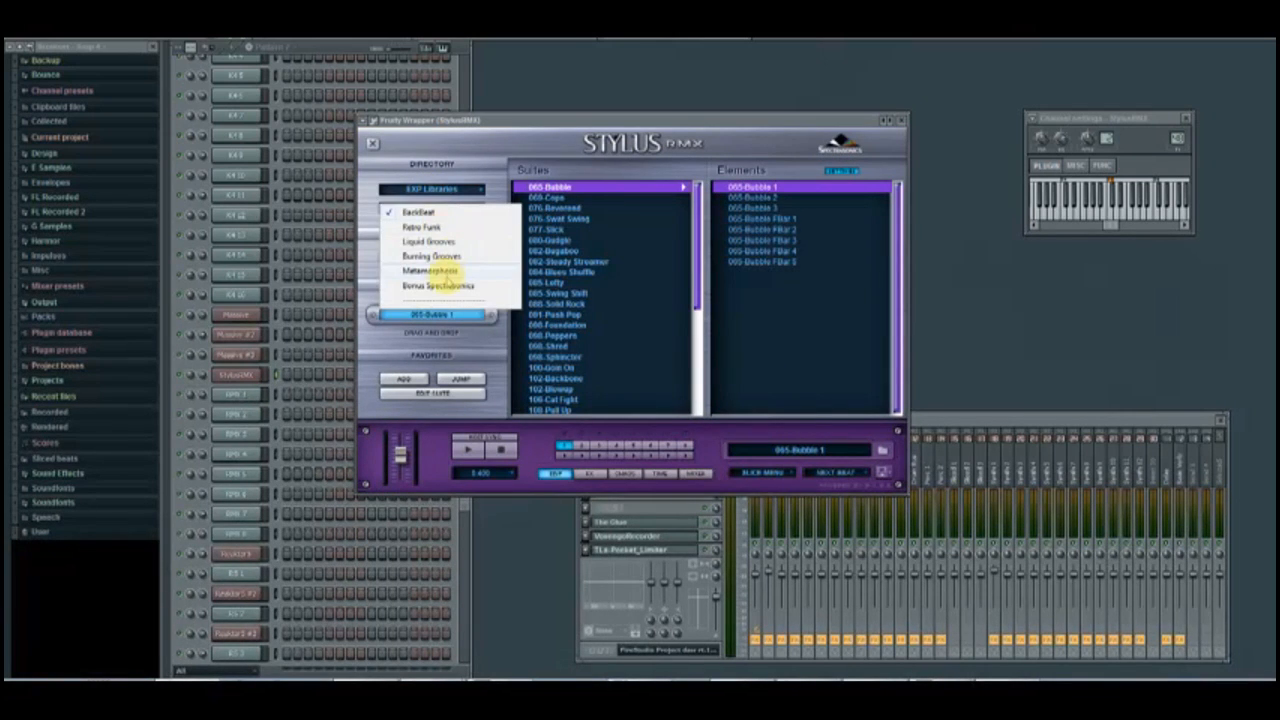
left_click(442, 271)
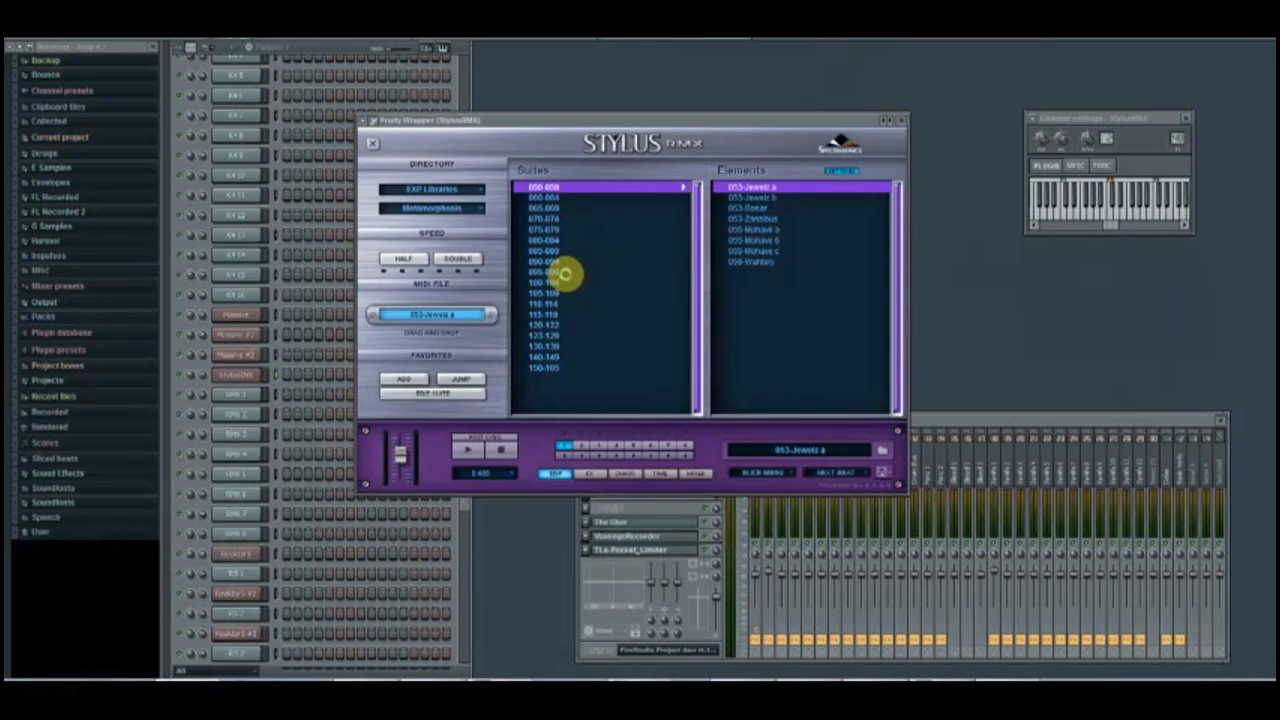
Audition 097-Black Planet a from the 095-099 suite, then several 090-094 elements including 092-Urbanizer.
left_click(565, 273)
left_click(775, 326)
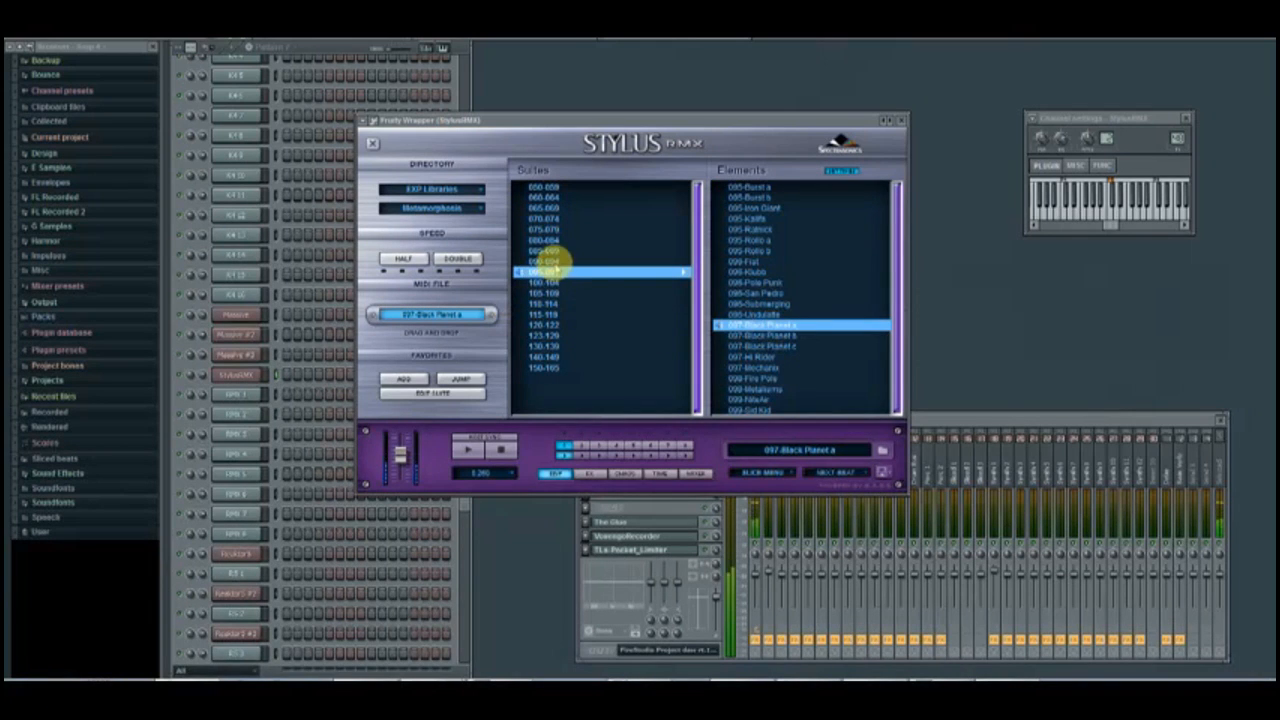
left_click(549, 261)
left_click(770, 337)
left_click(773, 357)
left_click(757, 325)
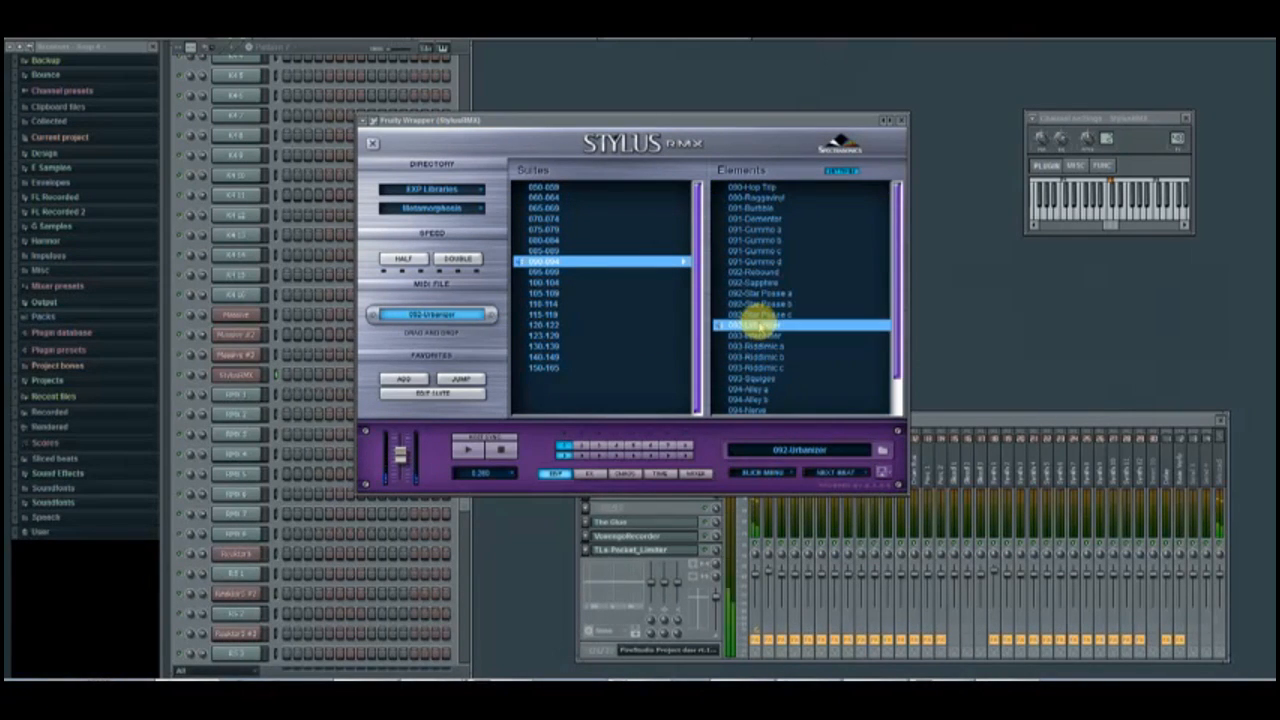
left_click(777, 357)
Compare the 092-Star Posse variations, choose 092-Star Posse b and copy its MIDI file into the RMX 1 channel.
left_click(766, 293)
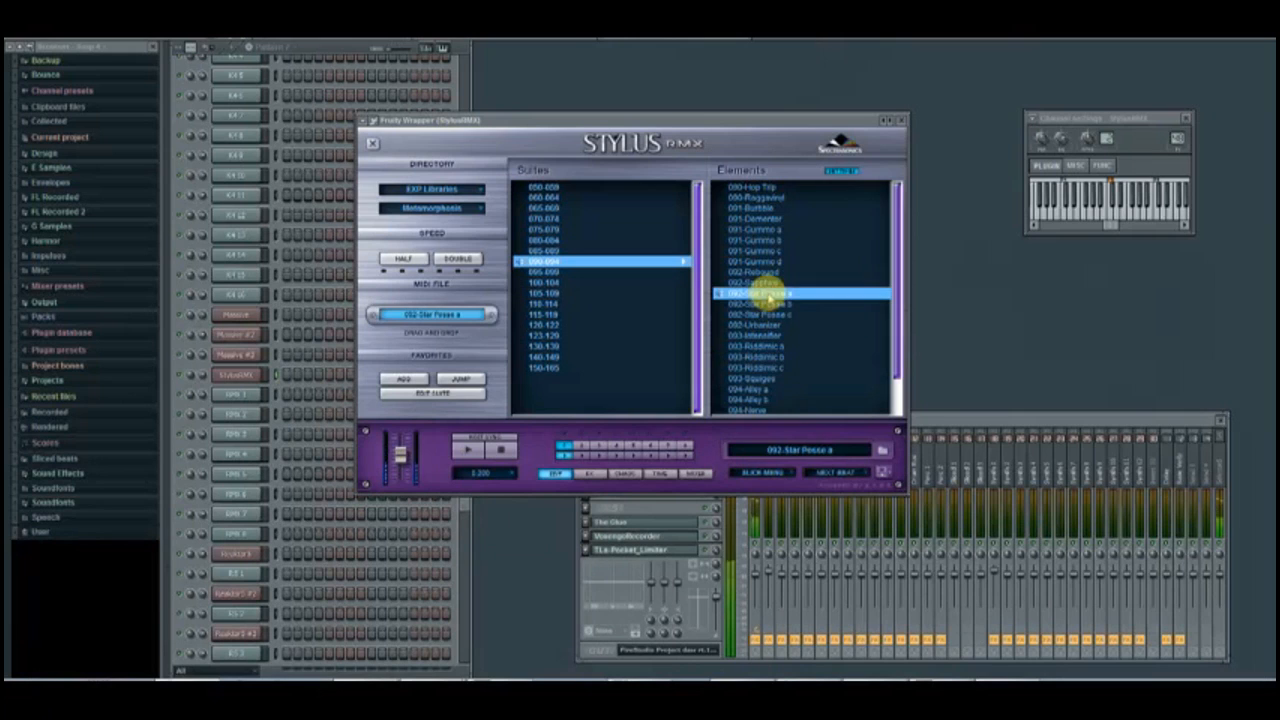
left_click(760, 304)
left_click(762, 315)
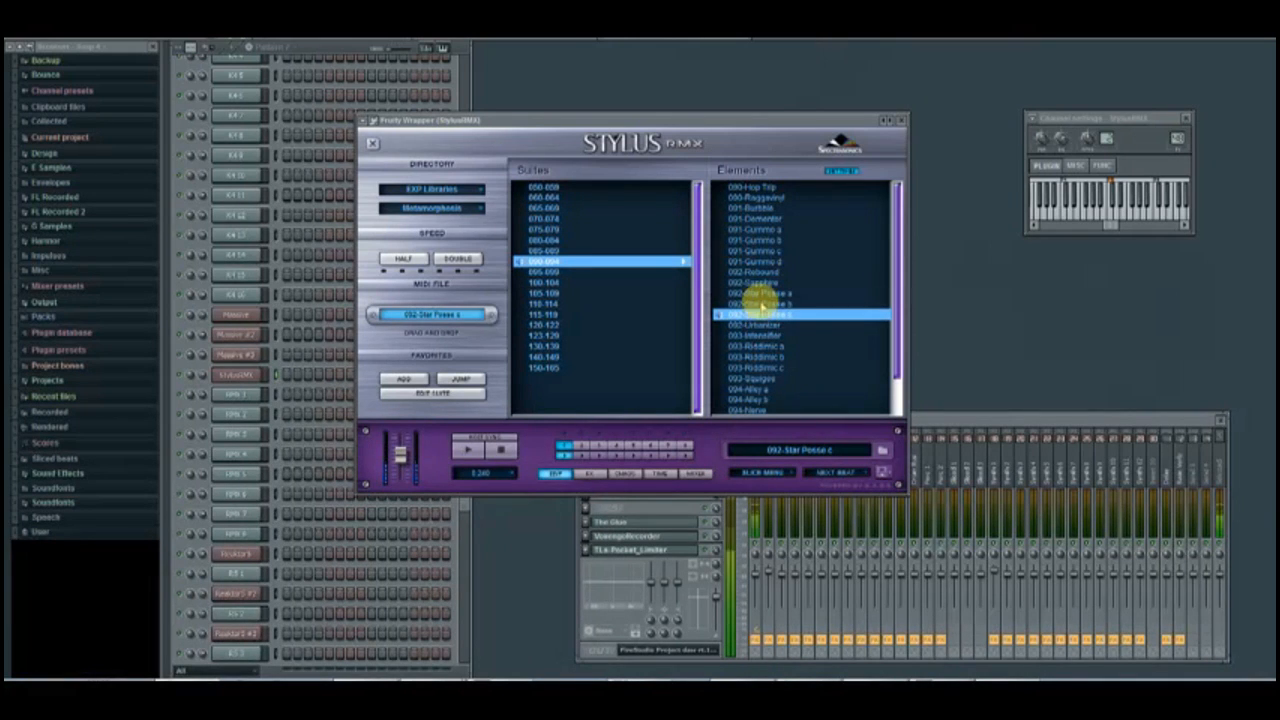
left_click(760, 304)
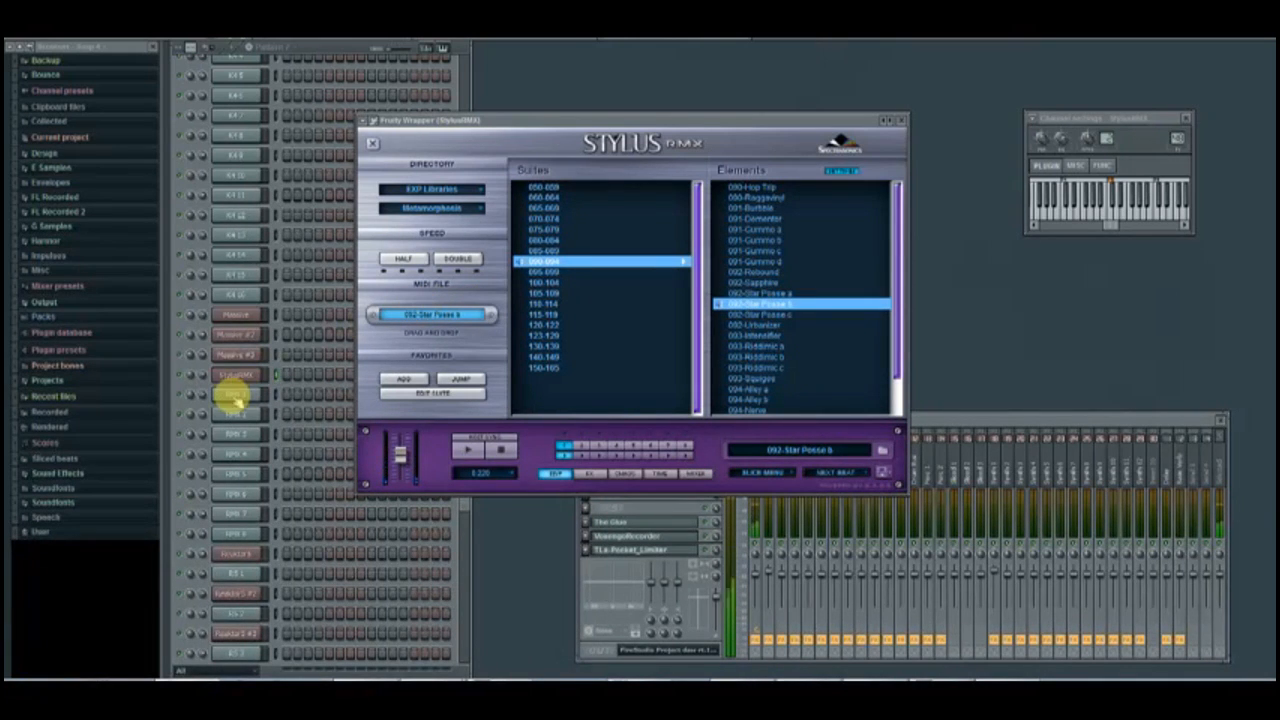
left_click_drag(437, 316, 229, 380)
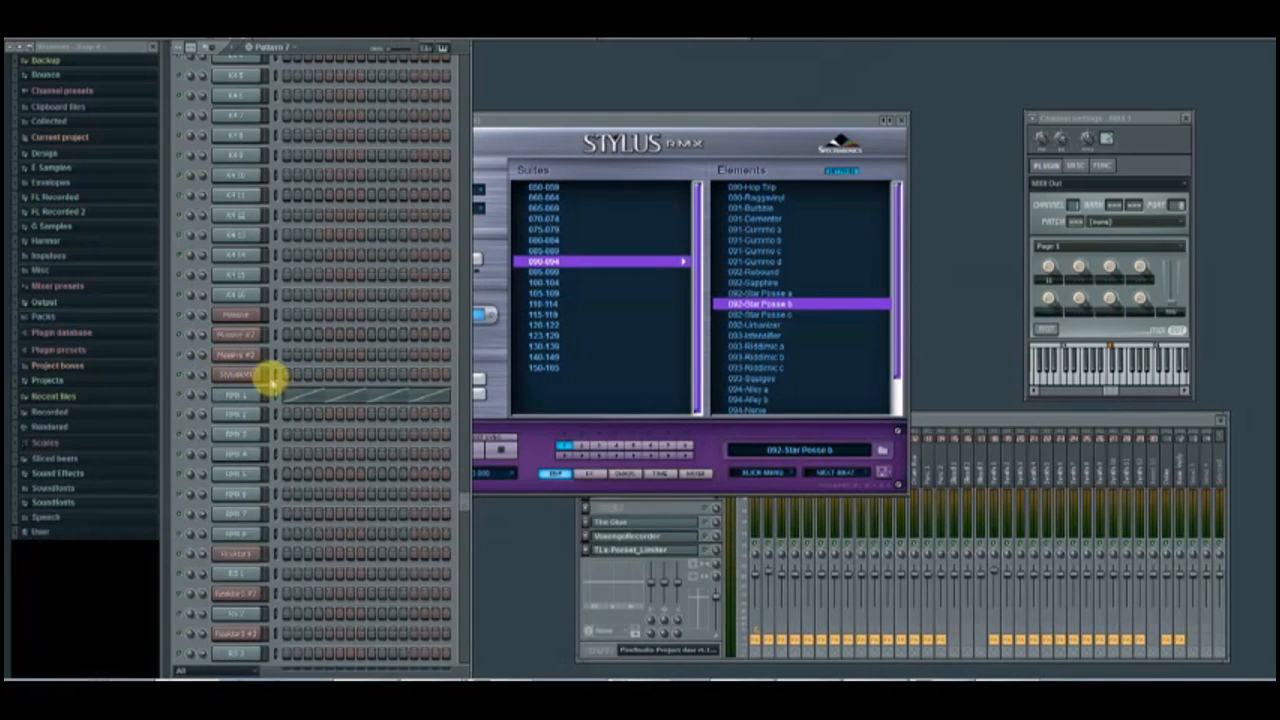
Route the 092-Star Posse b part to OUT B in the Stylus RMX mixer and close the plugin window.
left_click(640, 215)
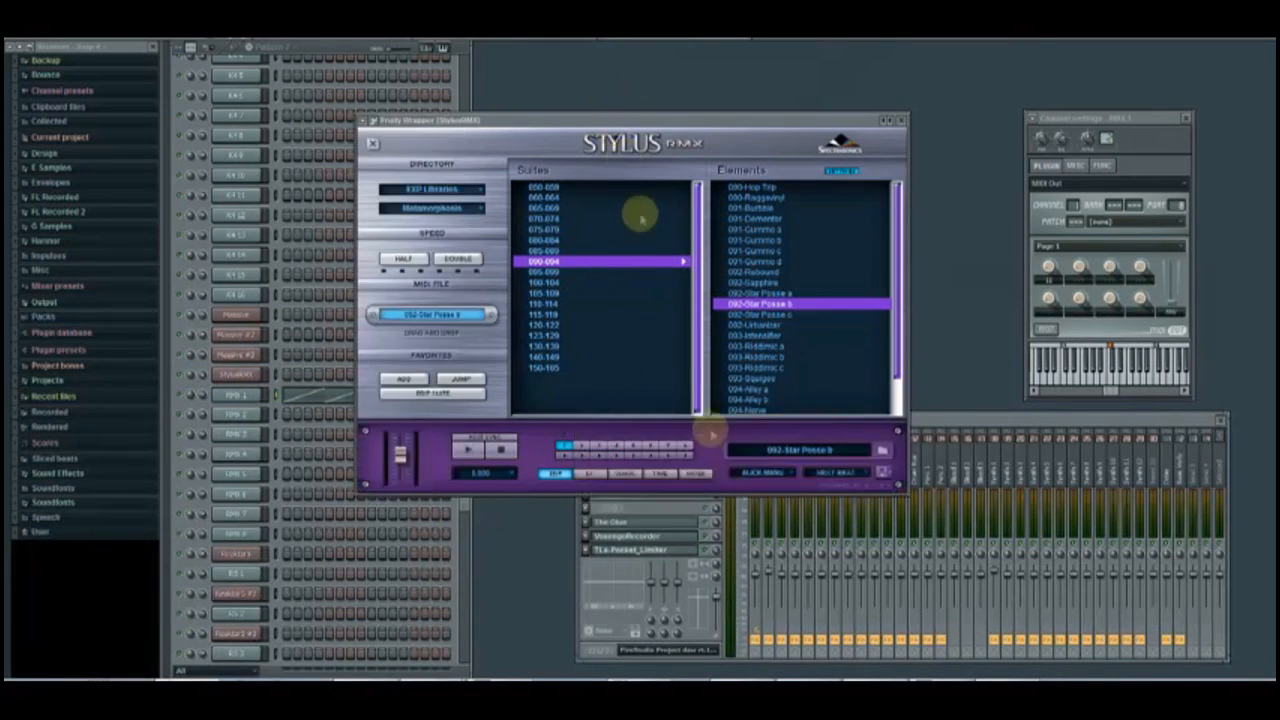
left_click(696, 473)
left_click(424, 179)
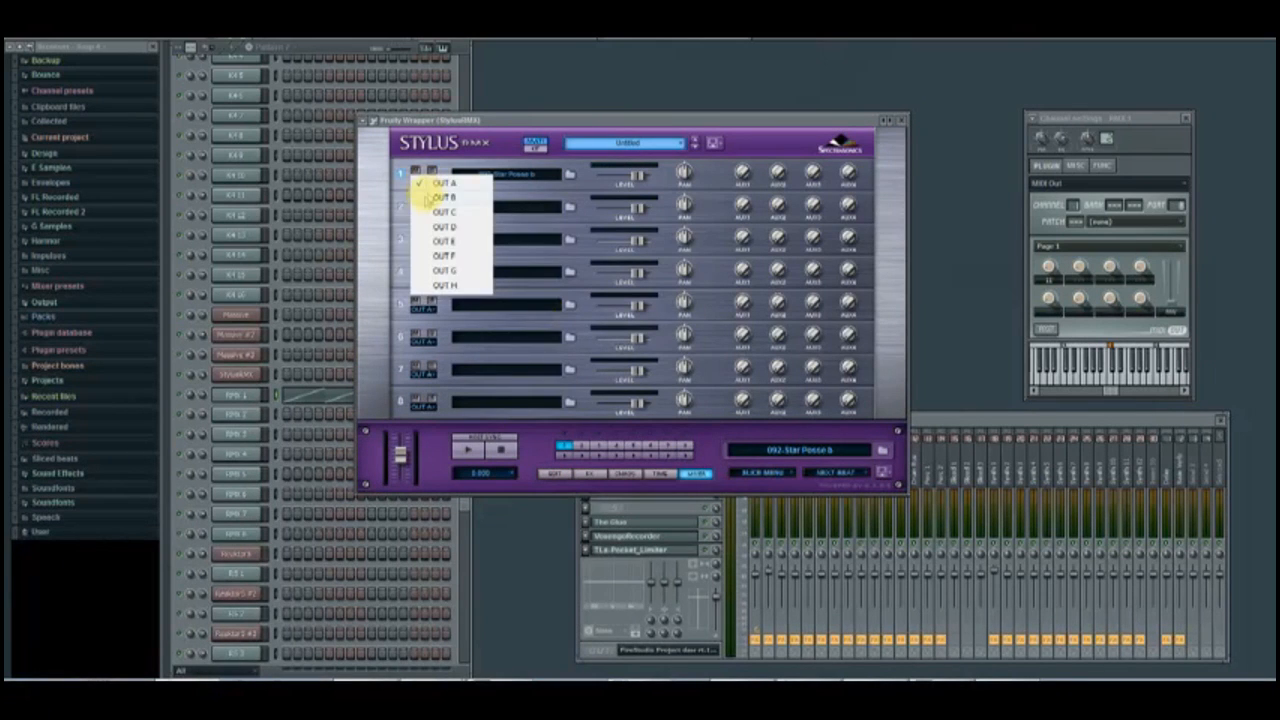
left_click(428, 198)
left_click(901, 119)
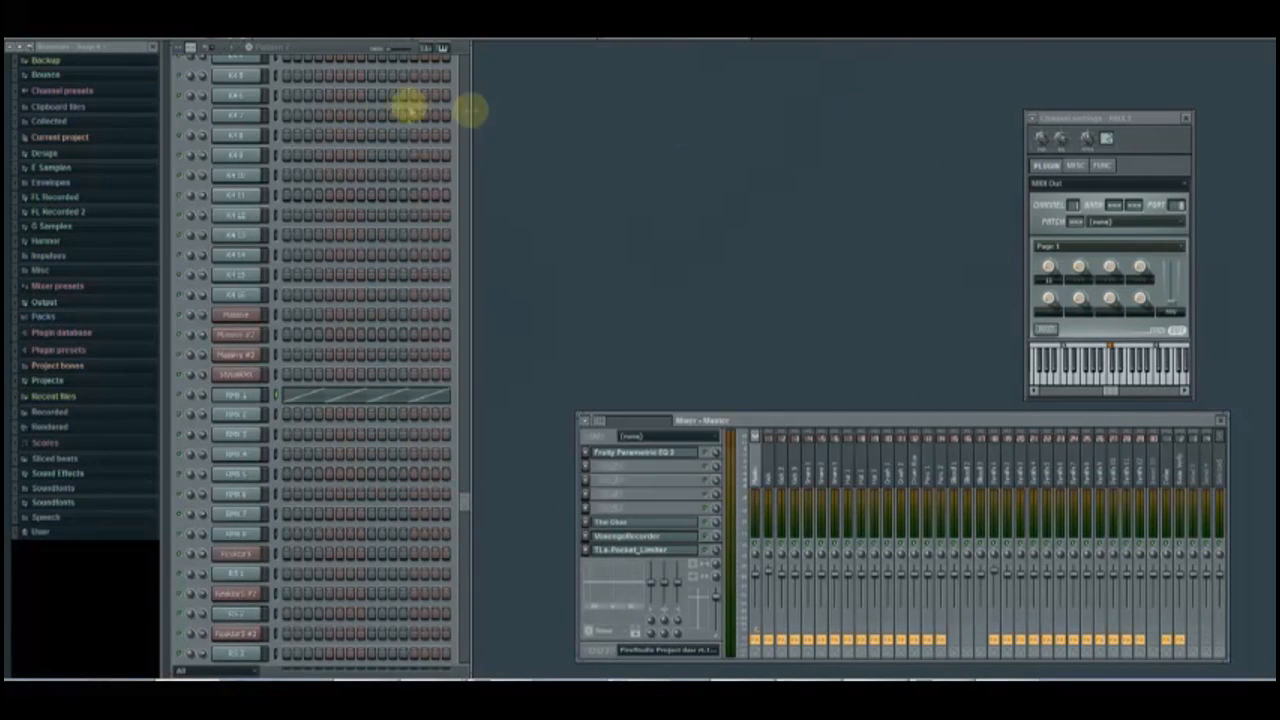
Cut the low frequencies of the RMX 2 mixer track with its Fruity Parametric EQ 2.
scroll(1092, 460, "down", 15)
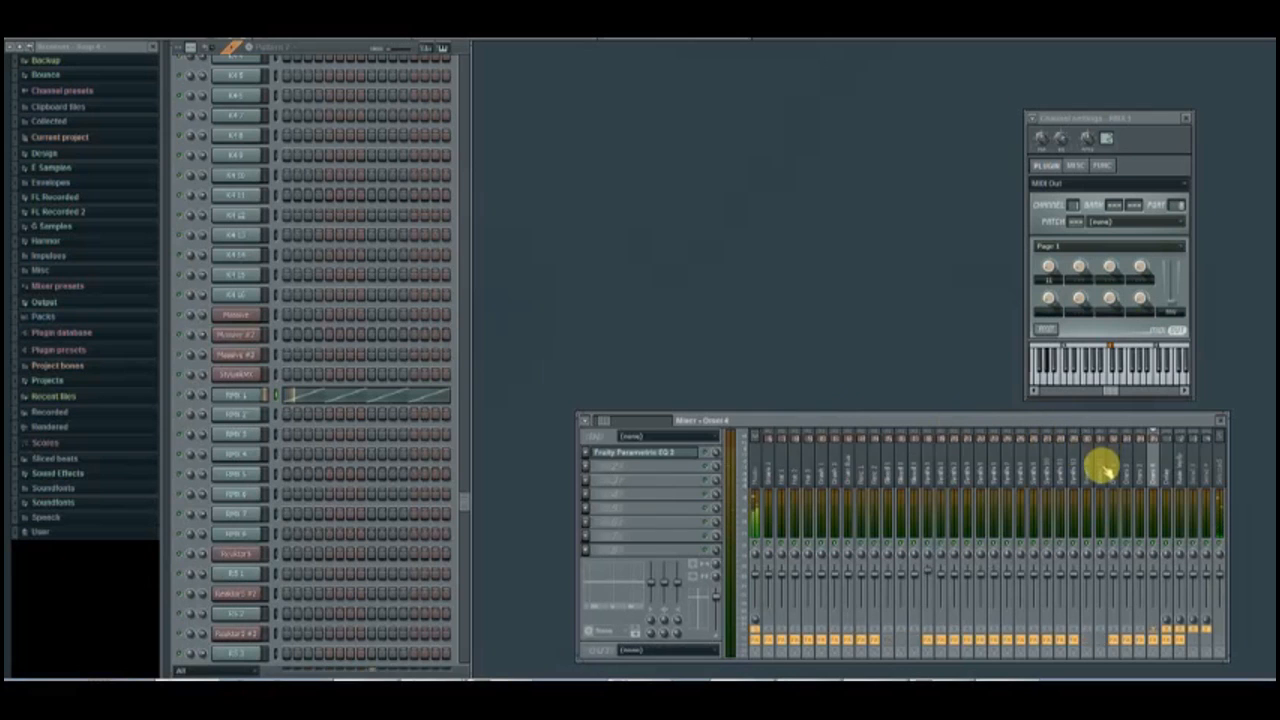
left_click(1036, 455)
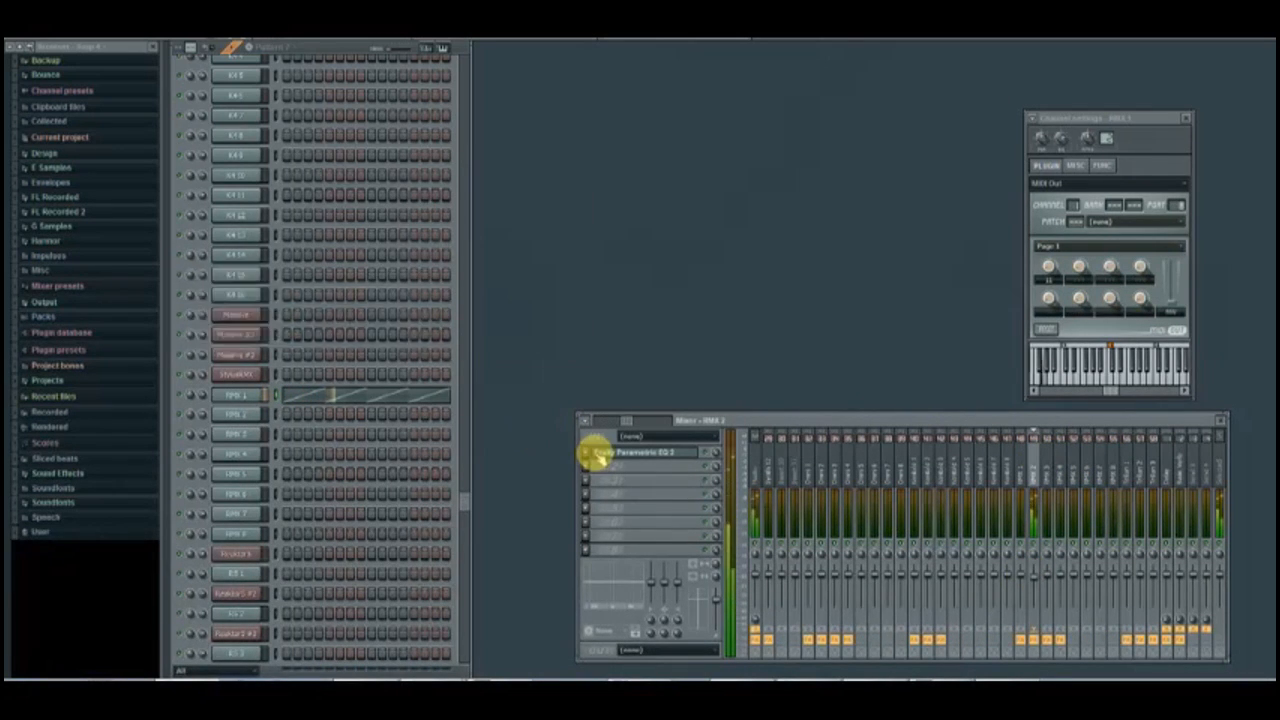
left_click(594, 451)
left_click_drag(262, 272, 290, 245)
Add Fruity Reeverb 2 to the third effect slot of the RMX 2 mixer track and check the playlist.
left_click(590, 483)
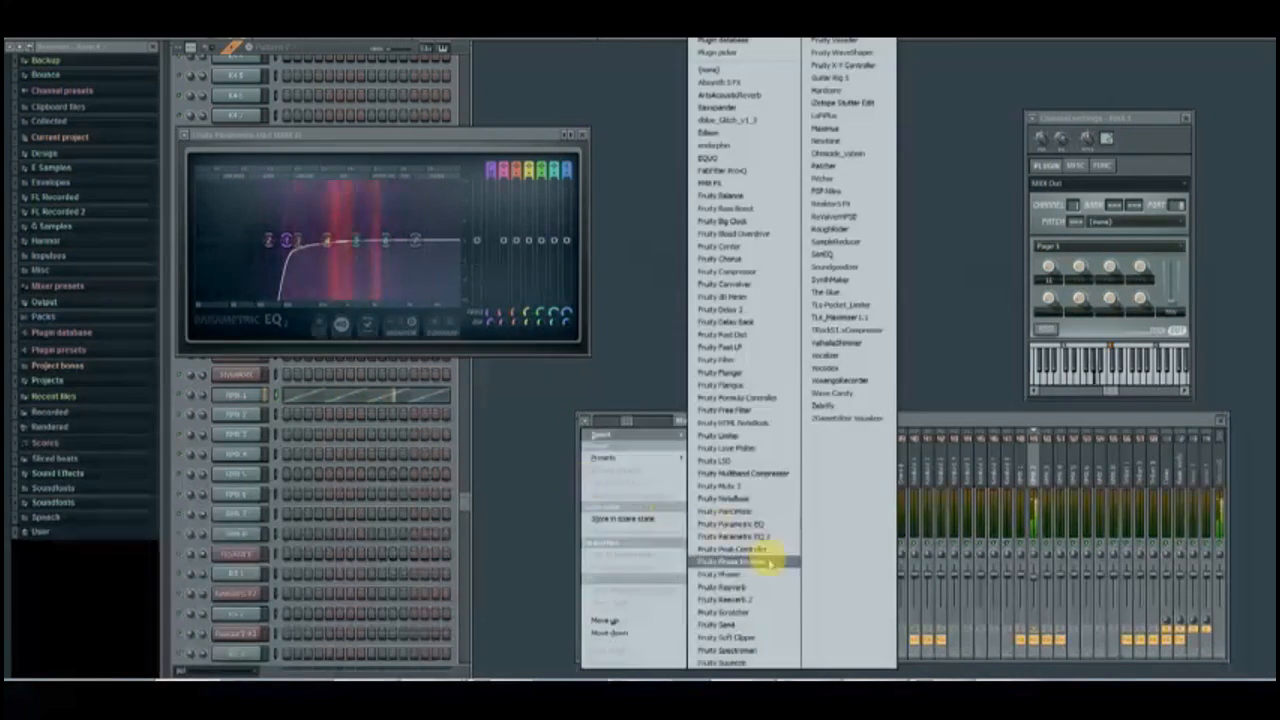
left_click(766, 603)
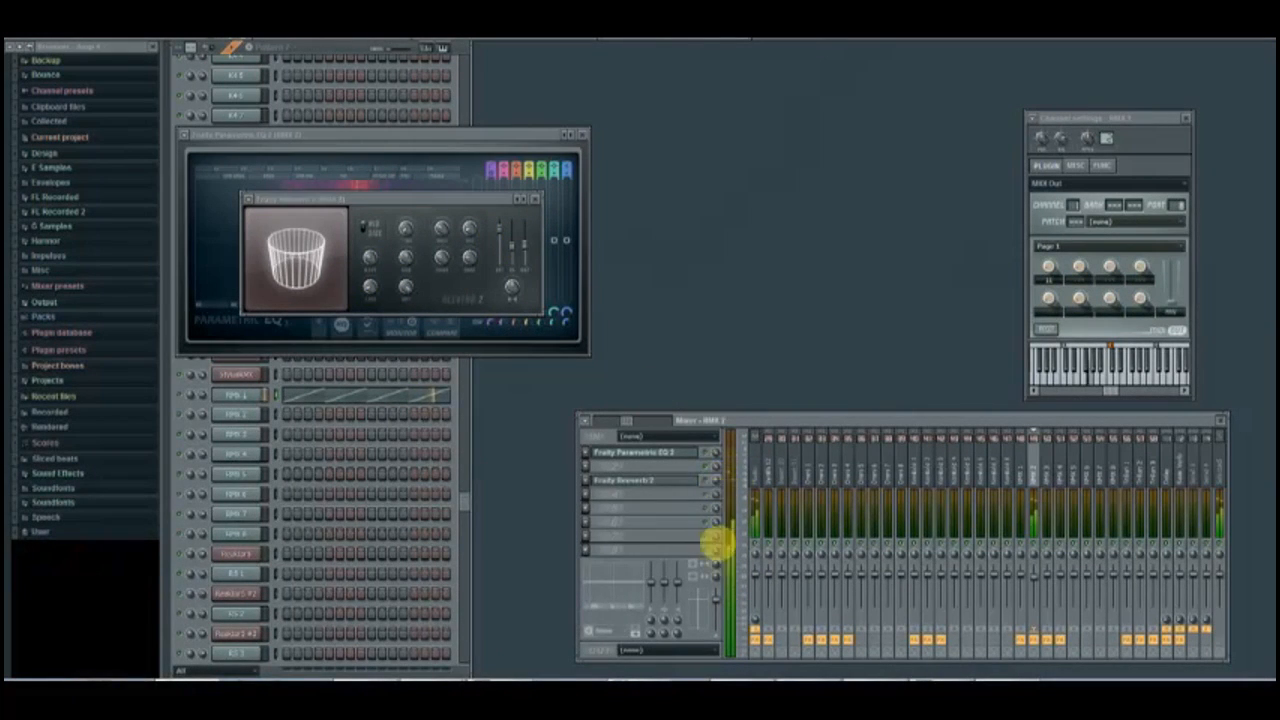
key("F5")
key("F5")
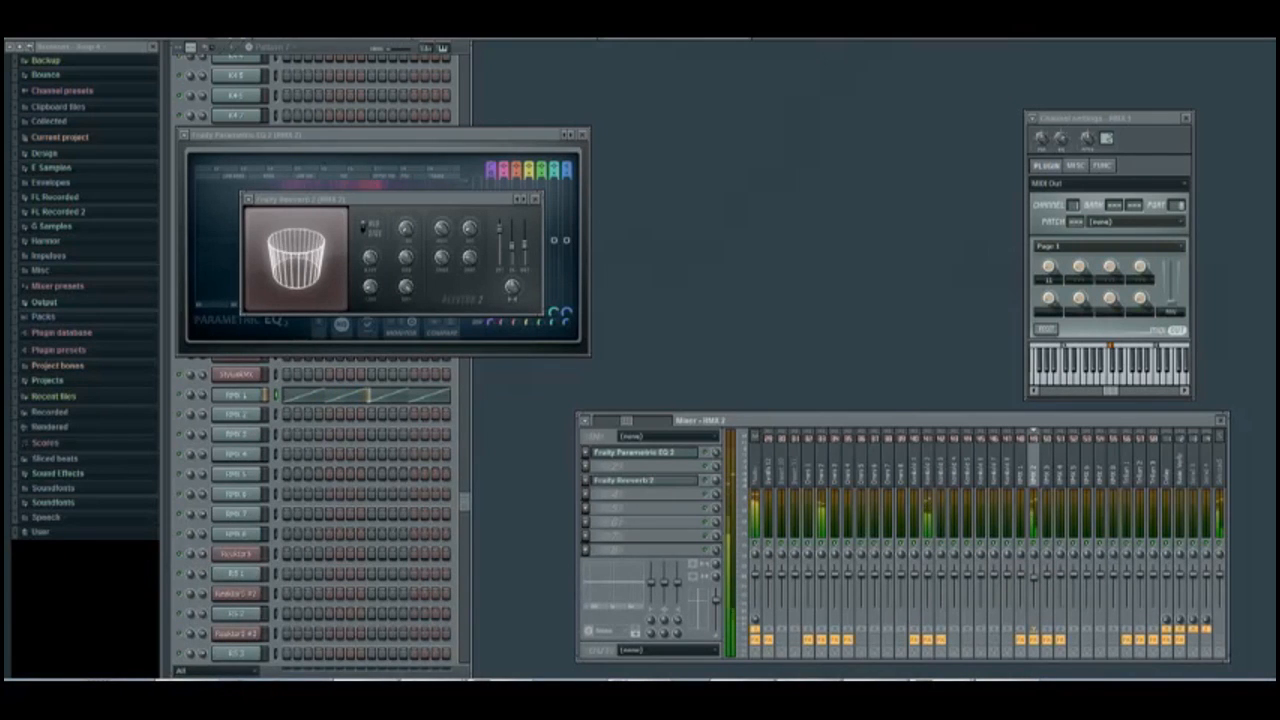
During song playback, inspect Pattern 5's Omni 1 notes in the piano roll together with the mixer levels.
left_click(330, 52)
key("F5")
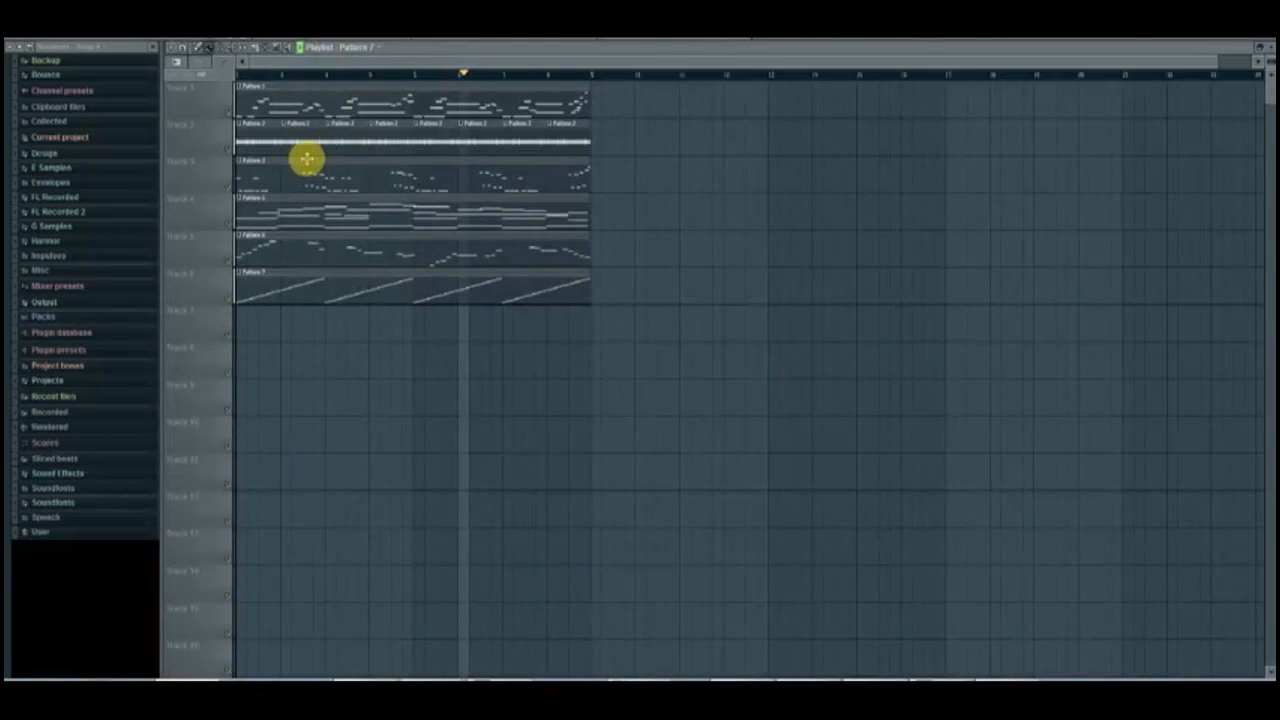
key("F7")
key("F9")
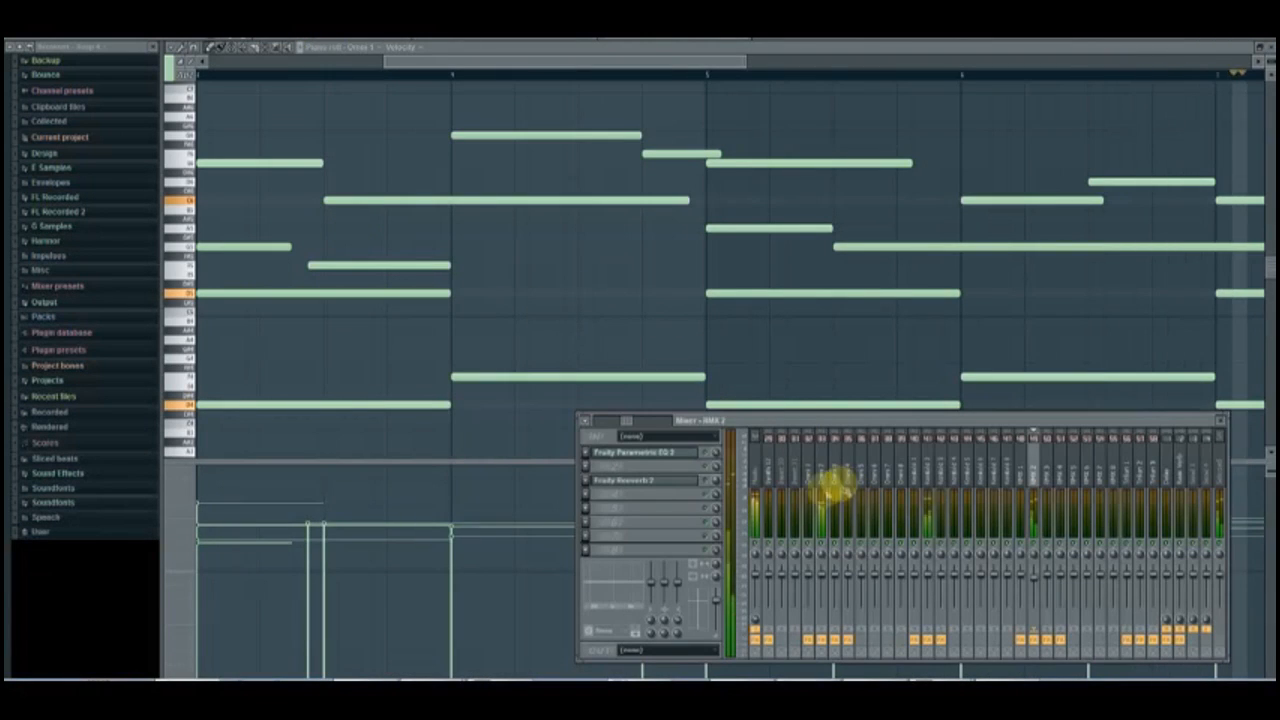
key("F5")
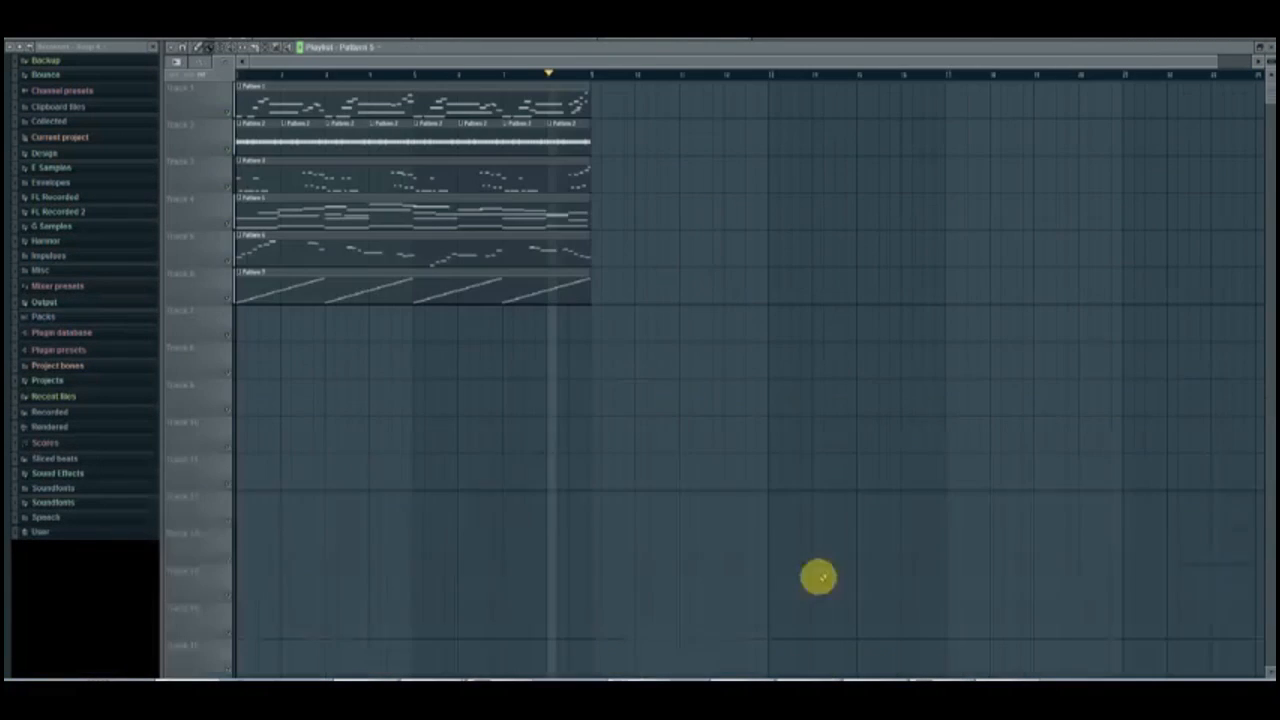
Examine the Omni 1 piano roll from its first bar, close it and return to the playlist.
left_click(24, 25)
left_click(32, 70)
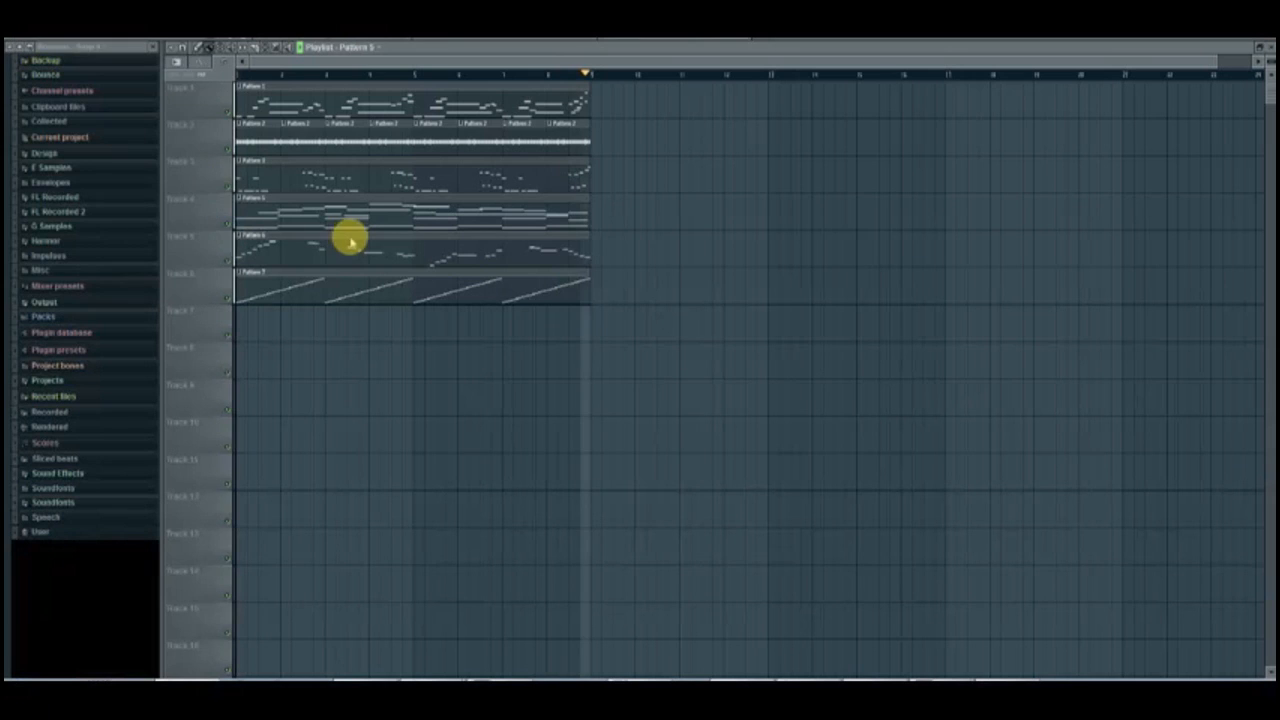
key("F7")
left_click_drag(407, 61, 163, 58)
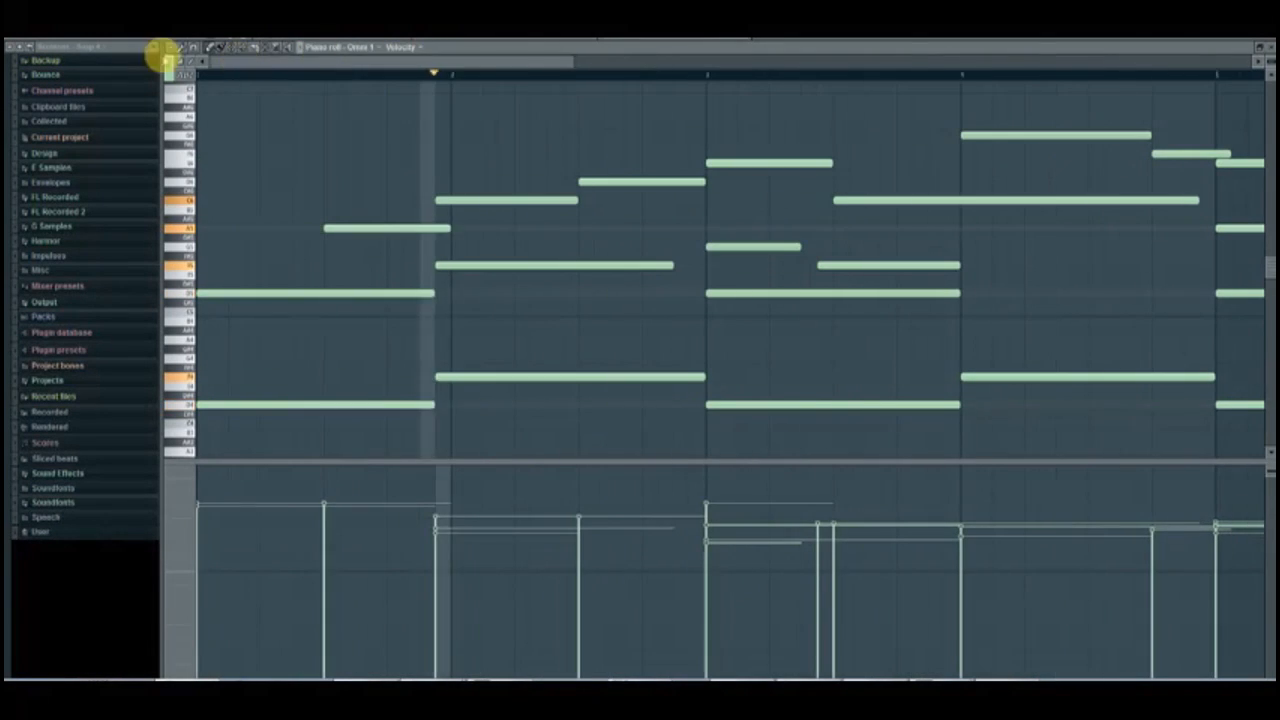
left_click(1270, 48)
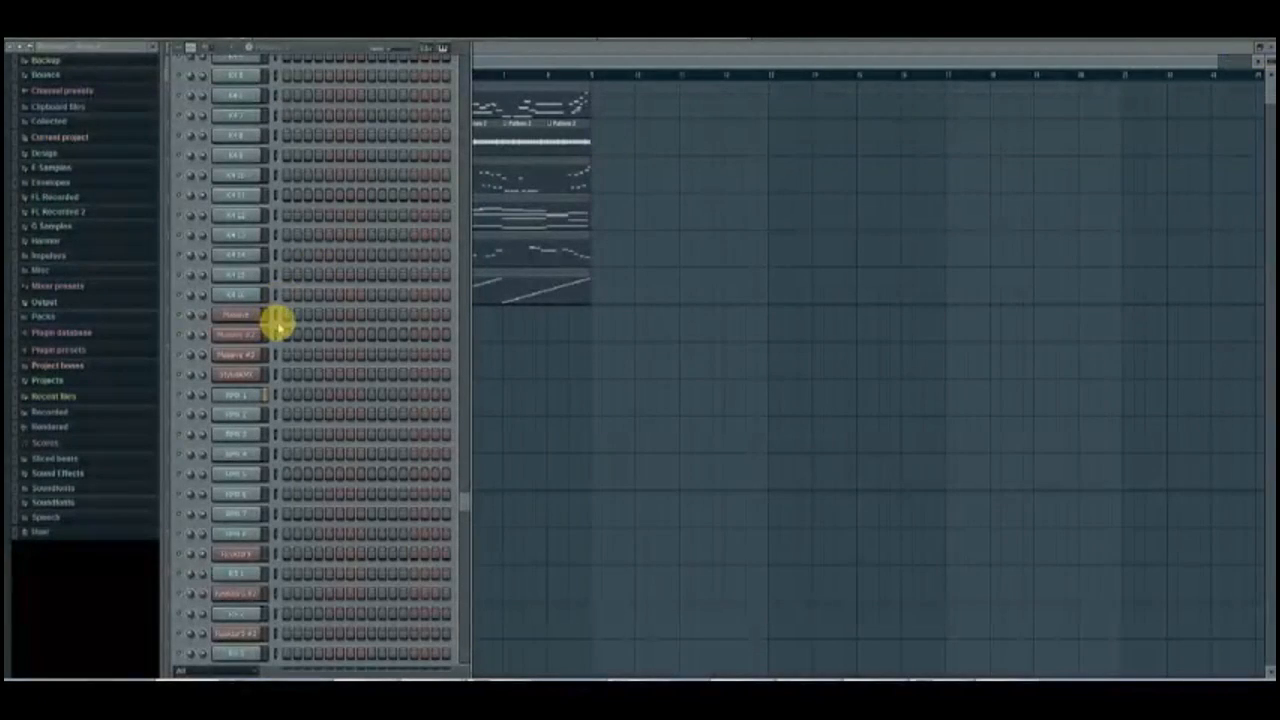
key("F6")
key("F7")
key("F7")
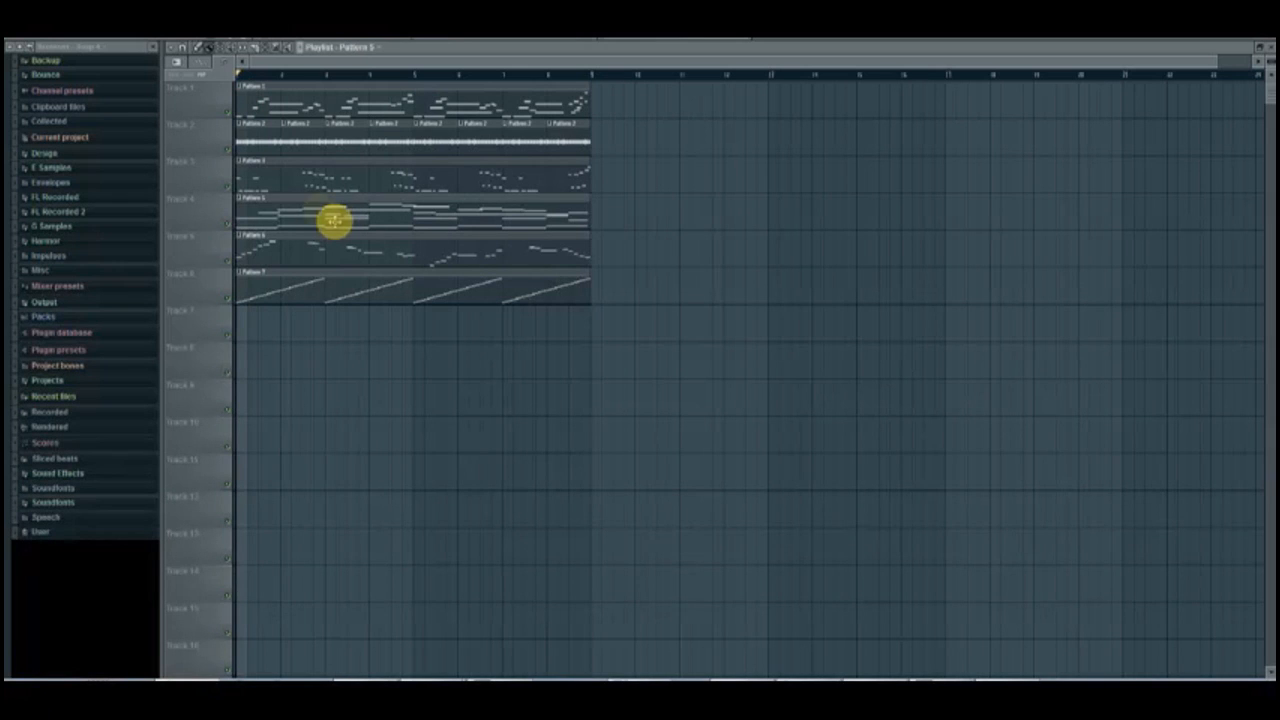
Examine the closed hat notes and velocities of Pattern 2 in the piano roll, close it and return to the first drum channels.
double_click(245, 130)
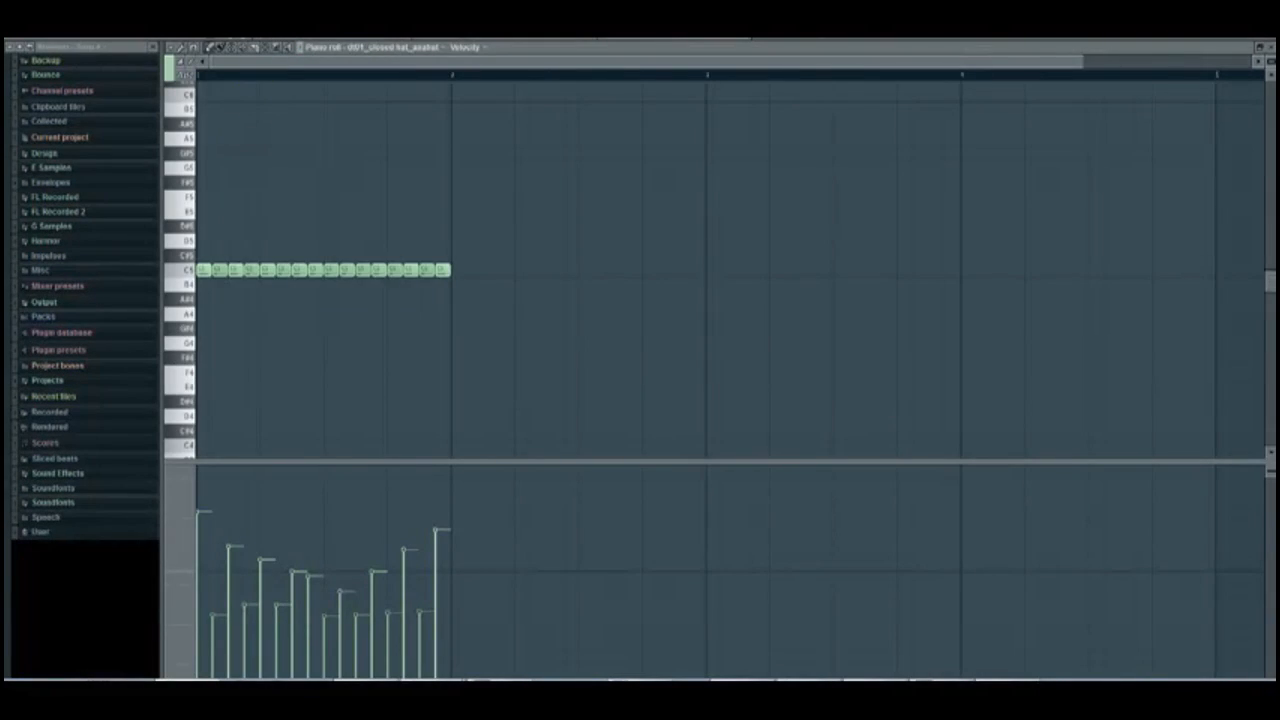
left_click(1258, 47)
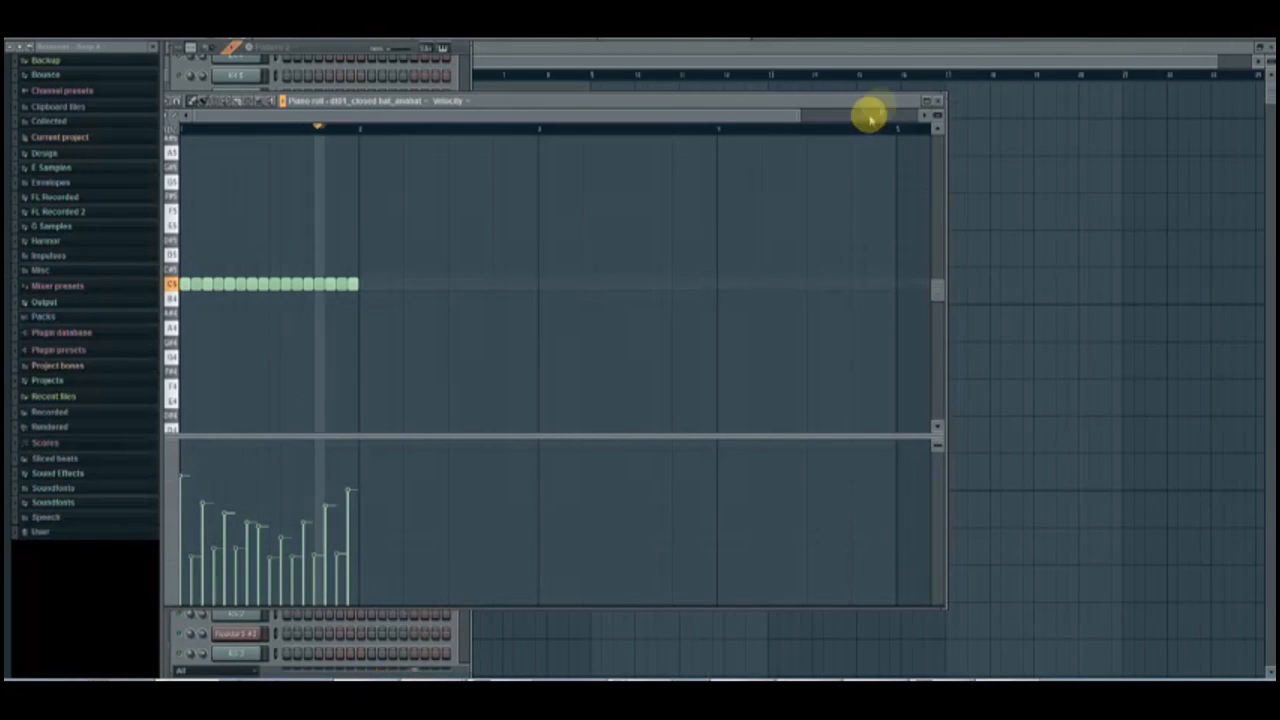
left_click(937, 100)
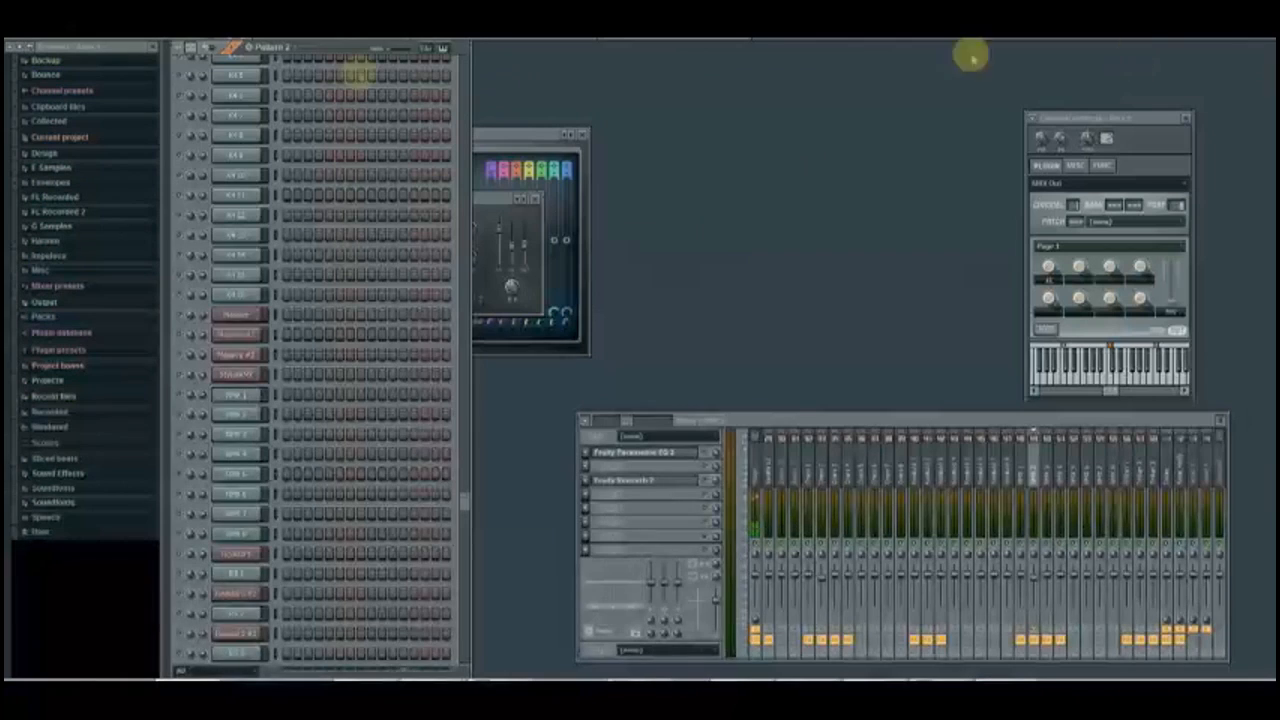
scroll(222, 166, "up", 10)
Open the HiHats folder of the MPC60Vol2VinylSamplePack inside the E Samples library.
left_click(102, 168)
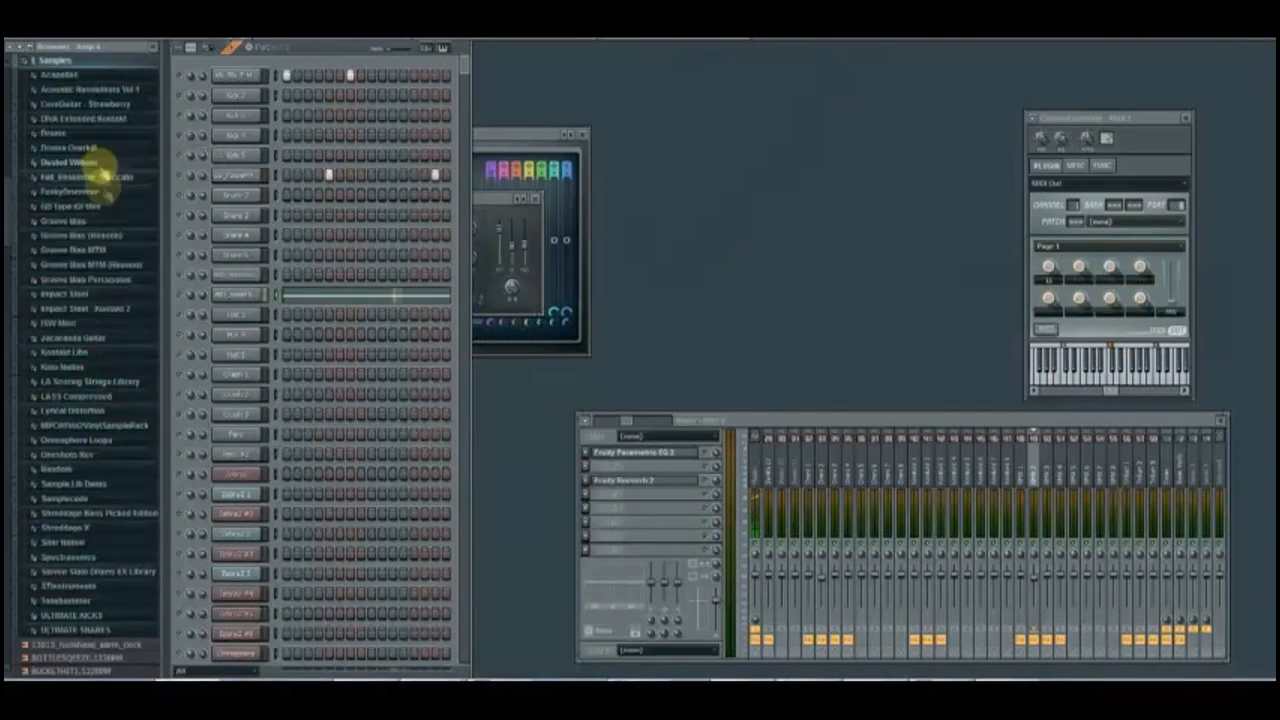
left_click(125, 425)
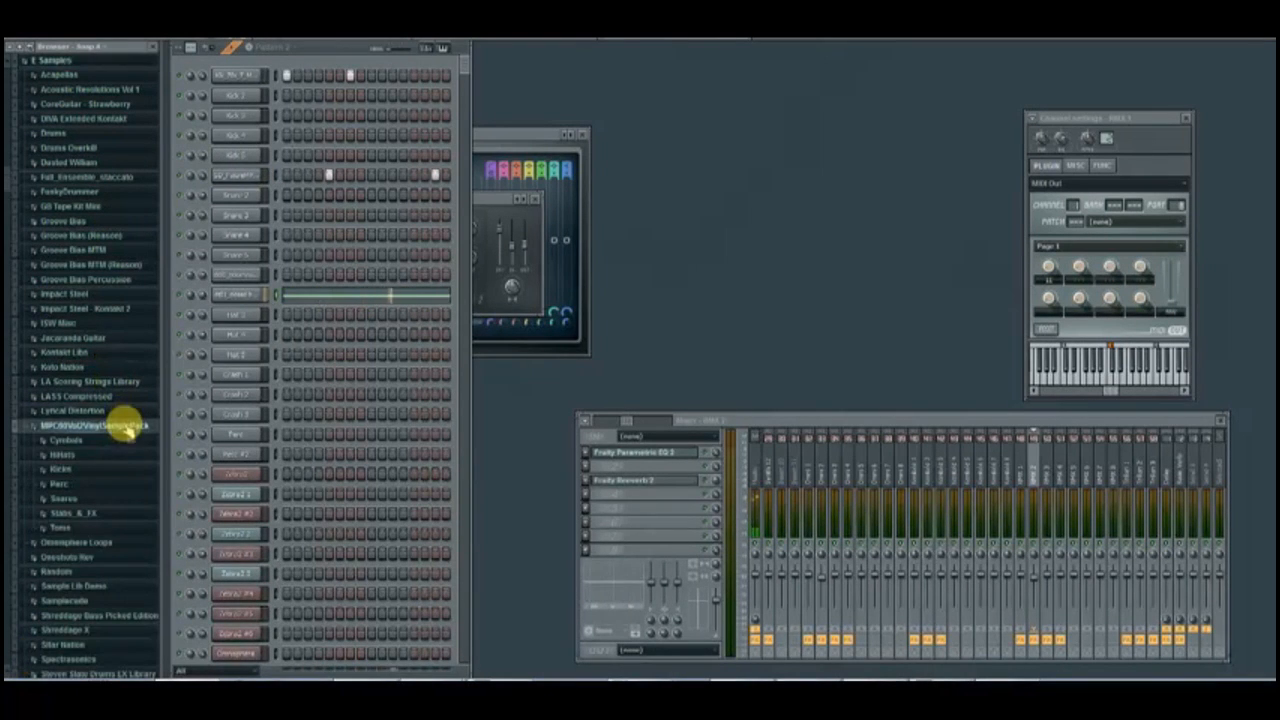
left_click(100, 455)
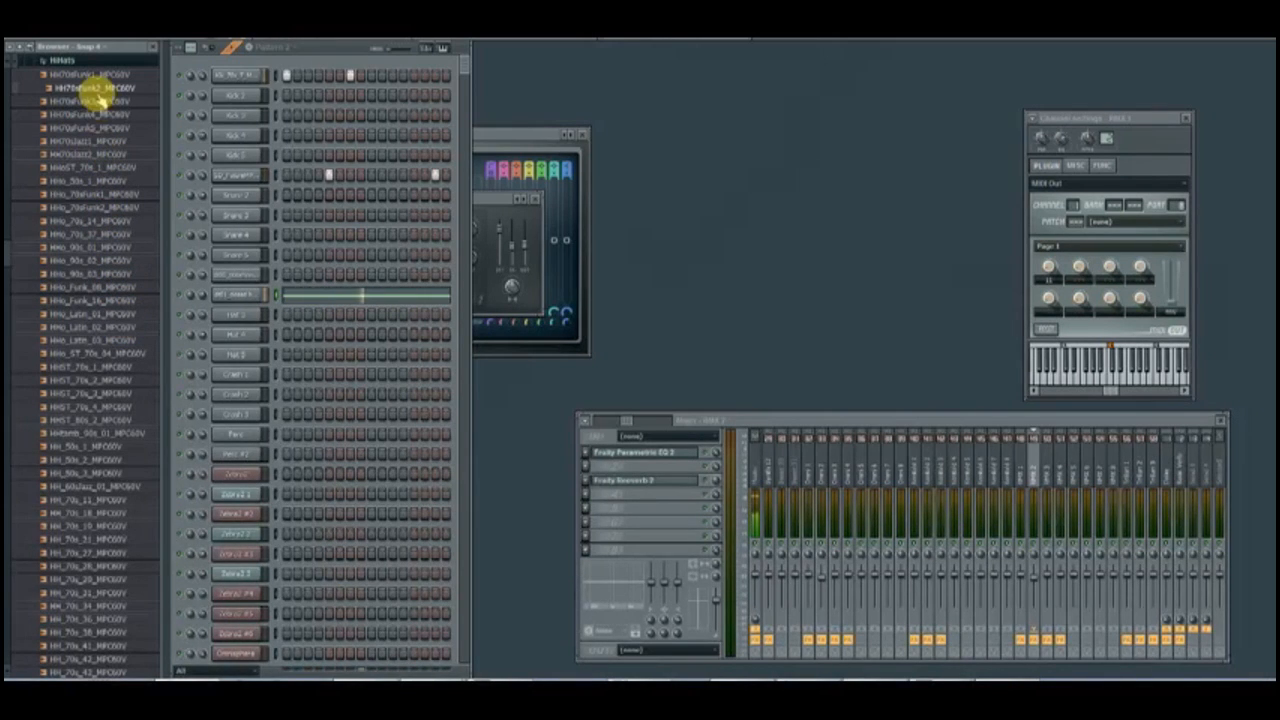
Look through the pack's hi-hat samples, including the HH_Reg ones, and open its Snares folder.
scroll(97, 383, "down", 5)
scroll(109, 463, "down", 12)
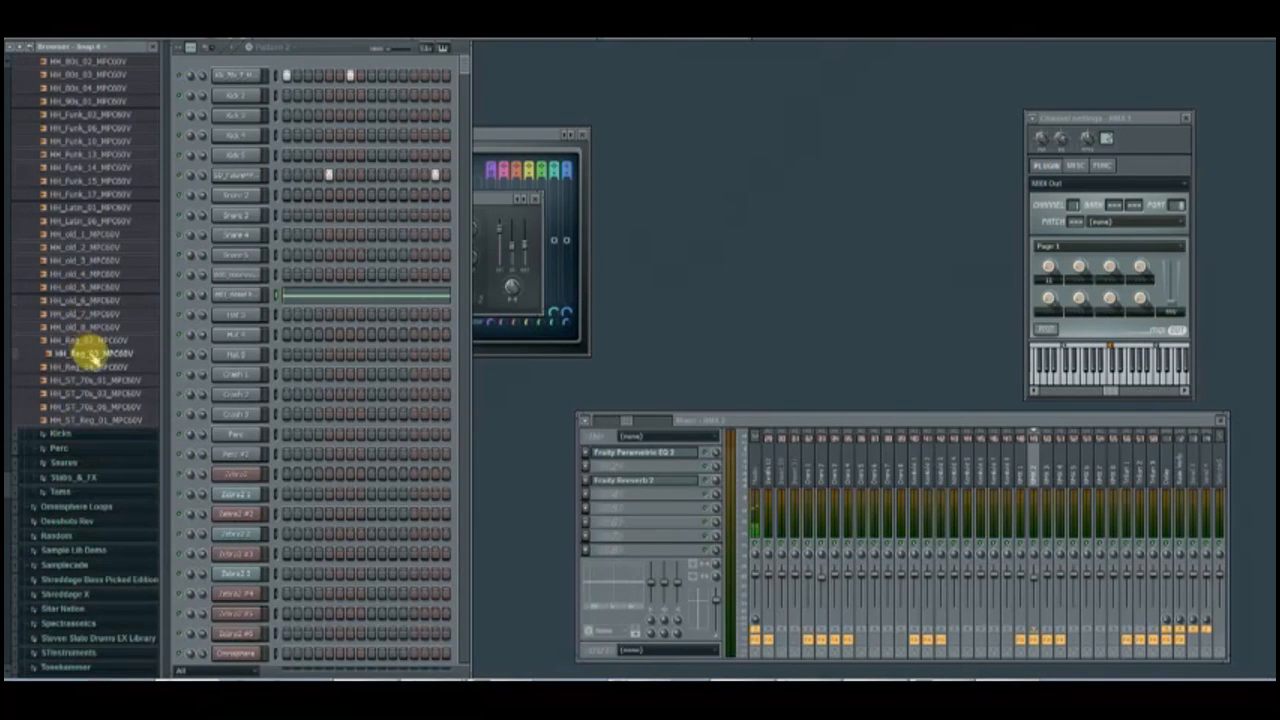
scroll(88, 350, "down", 5)
scroll(112, 380, "up", 1)
scroll(114, 323, "up", 10)
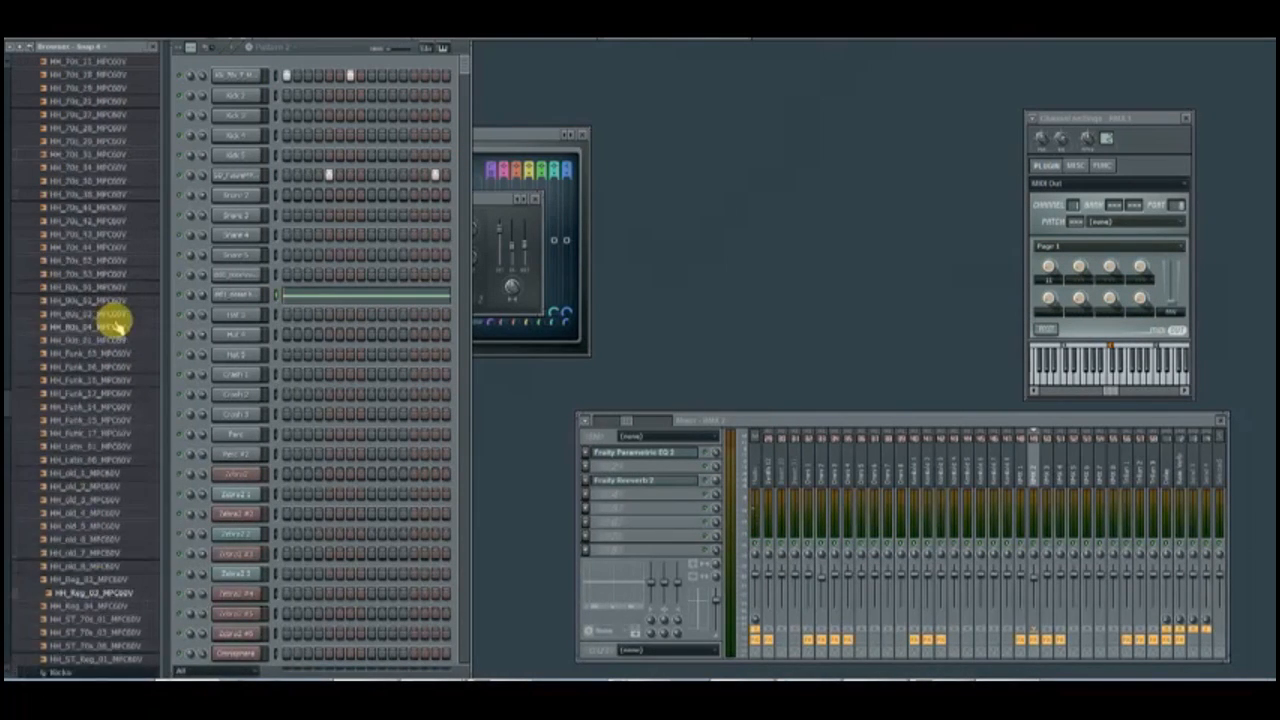
scroll(106, 343, "down", 6)
left_click(88, 465)
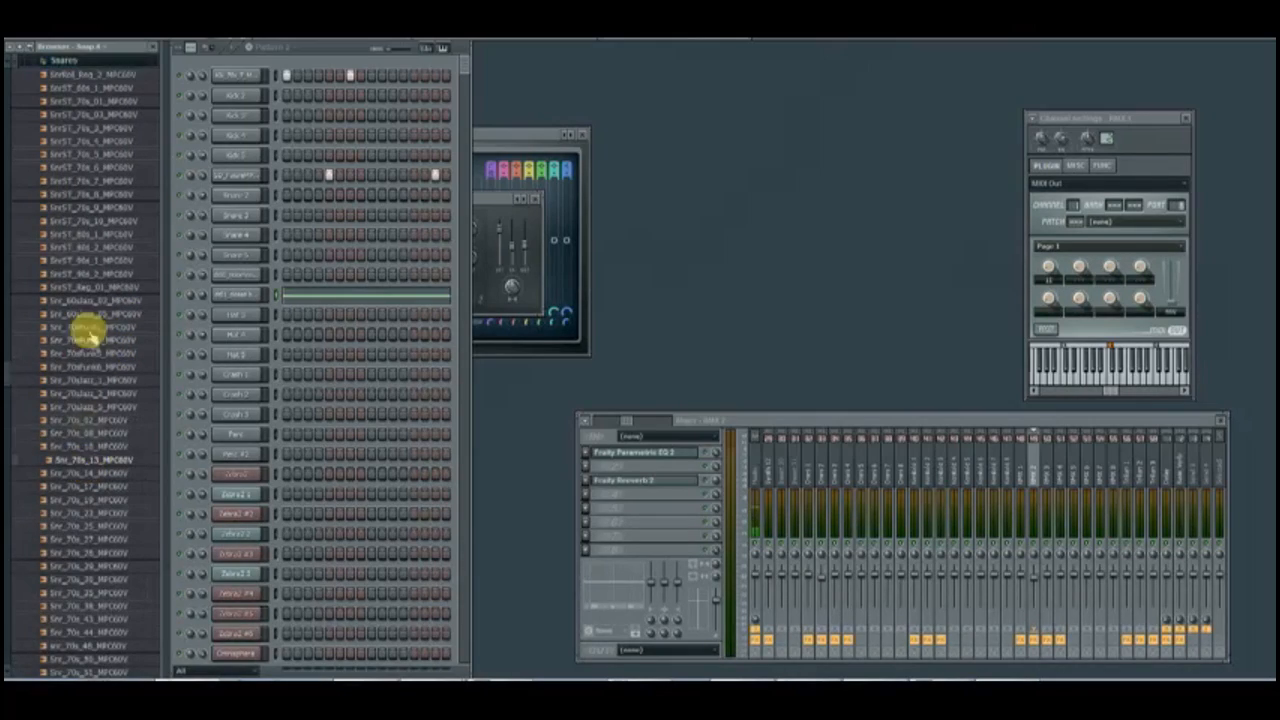